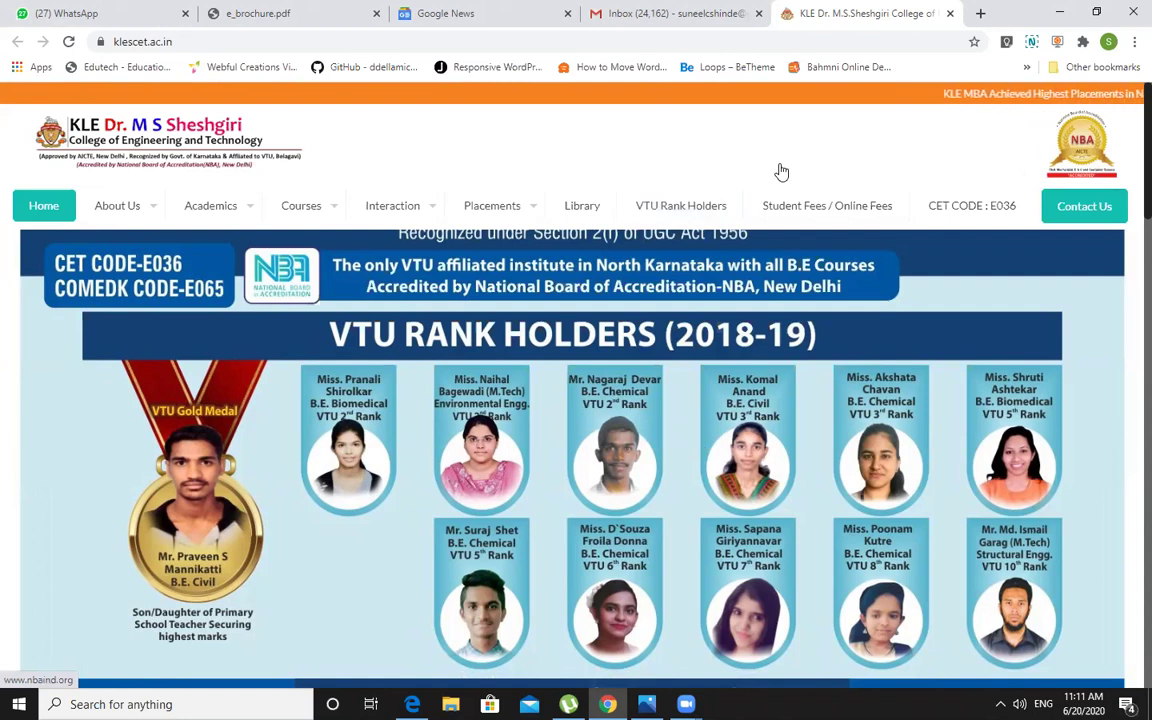
# - Load kea.kar.nic.in in a new Chrome tab and go to the PGCET 2020 online application
pyautogui.click(981, 14)
pyautogui.write('kea.kar.nic.in')
pyautogui.press('Return')
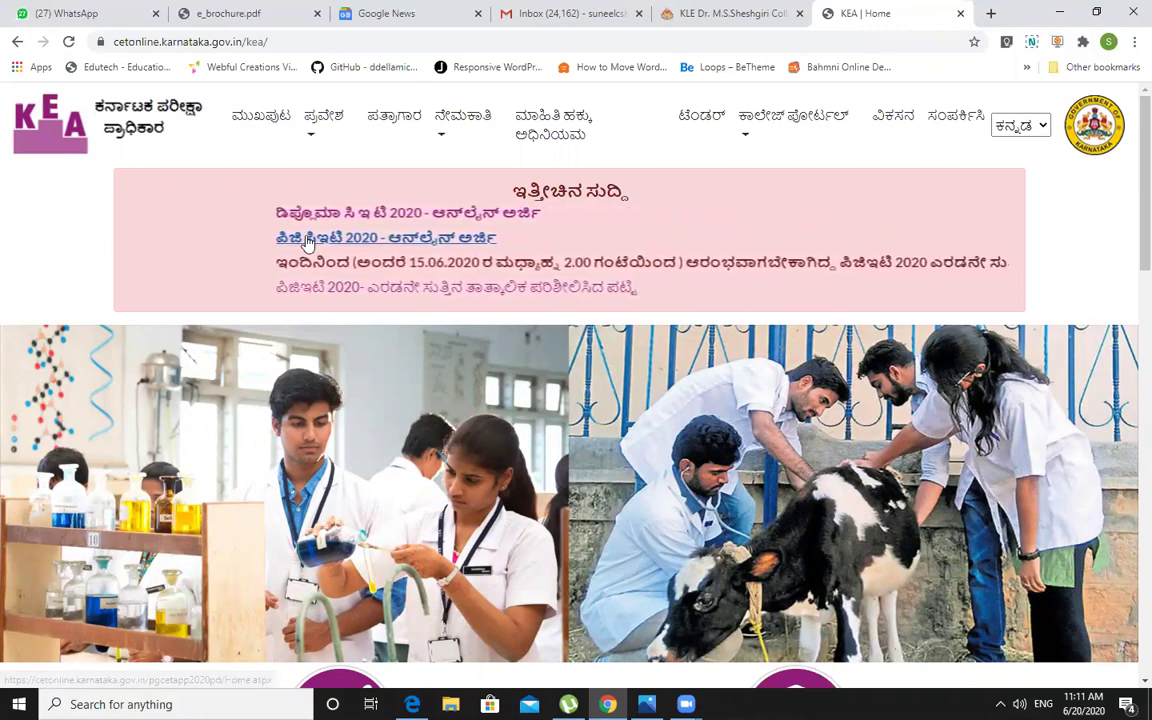
pyautogui.click(308, 243)
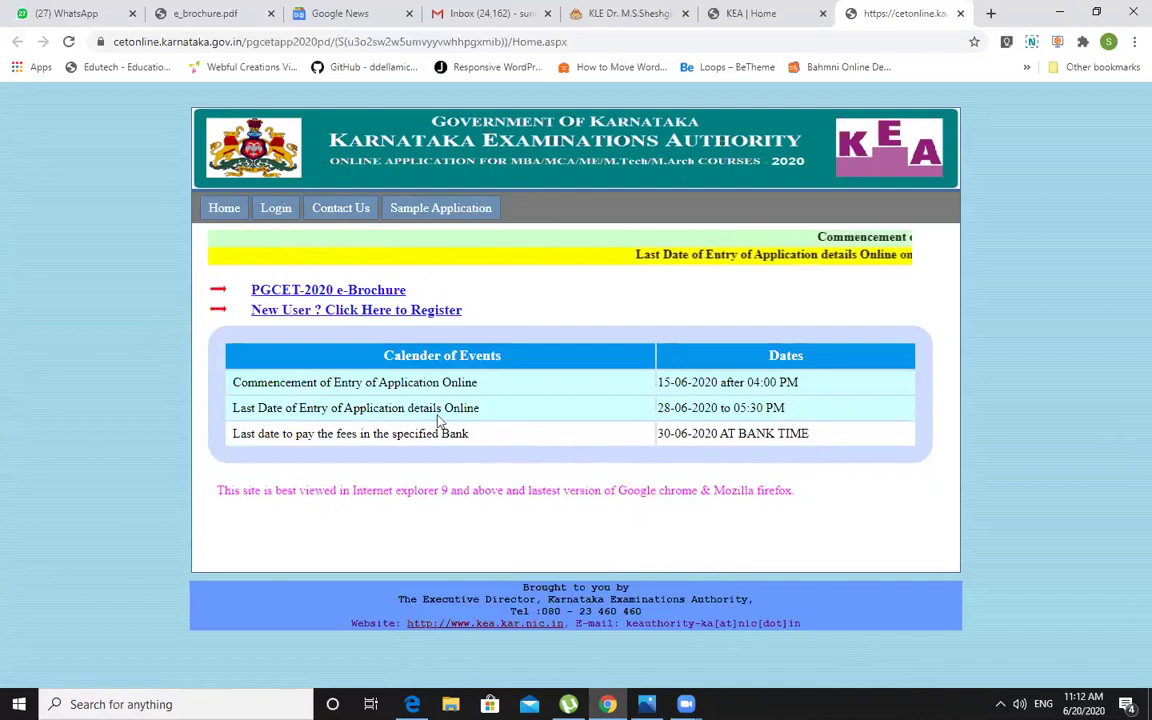
# - Choose 'New User? Click Here to Register' to reach the Candidate Registration page
pyautogui.click(338, 316)
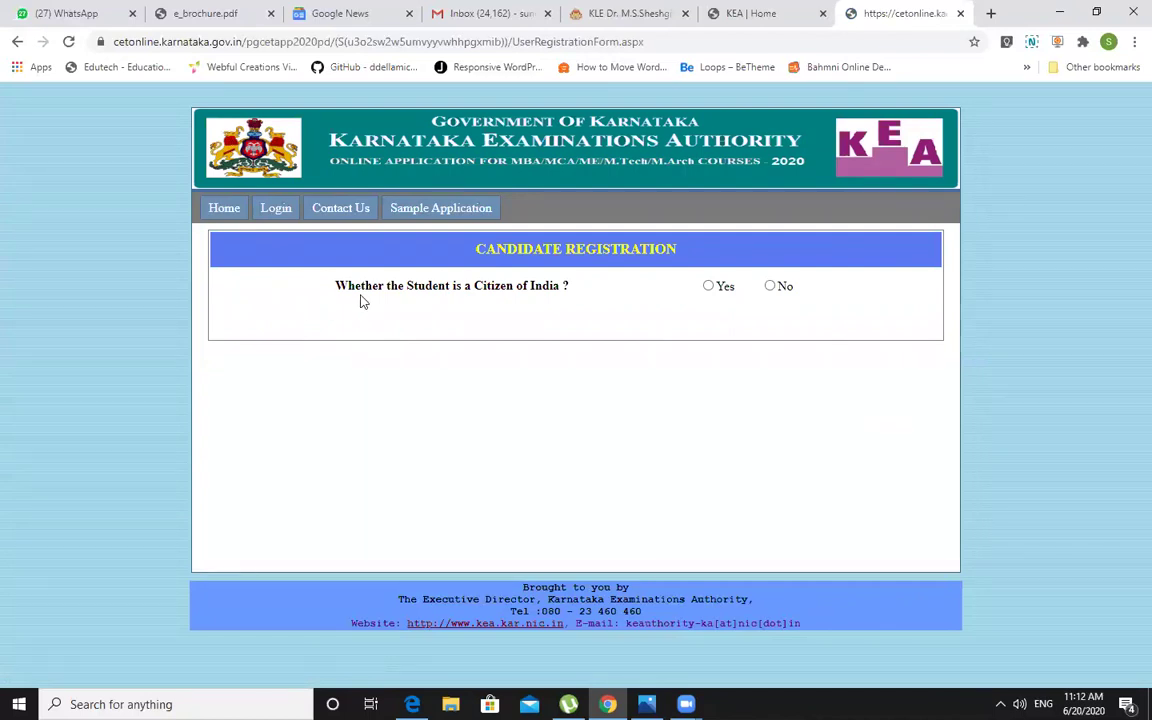
# - Answer Yes to 'Whether the Student is a Citizen of India?' to reveal the full form
pyautogui.click(710, 288)
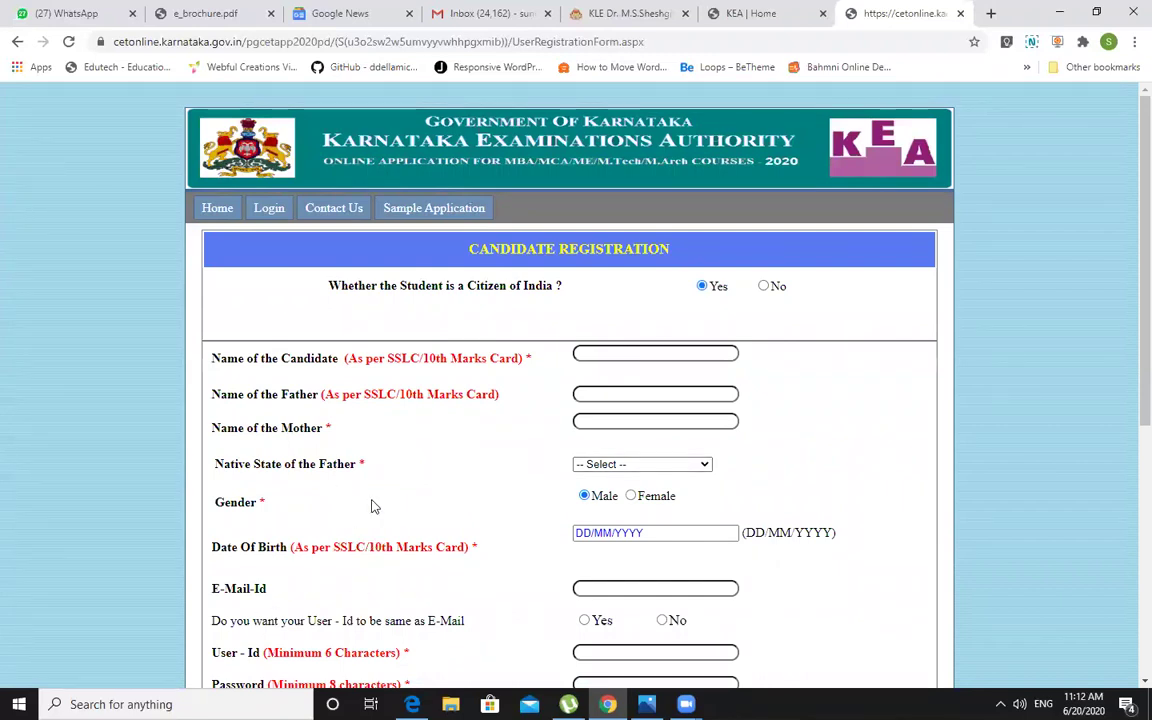
pyautogui.scroll(-1, 370, 505)
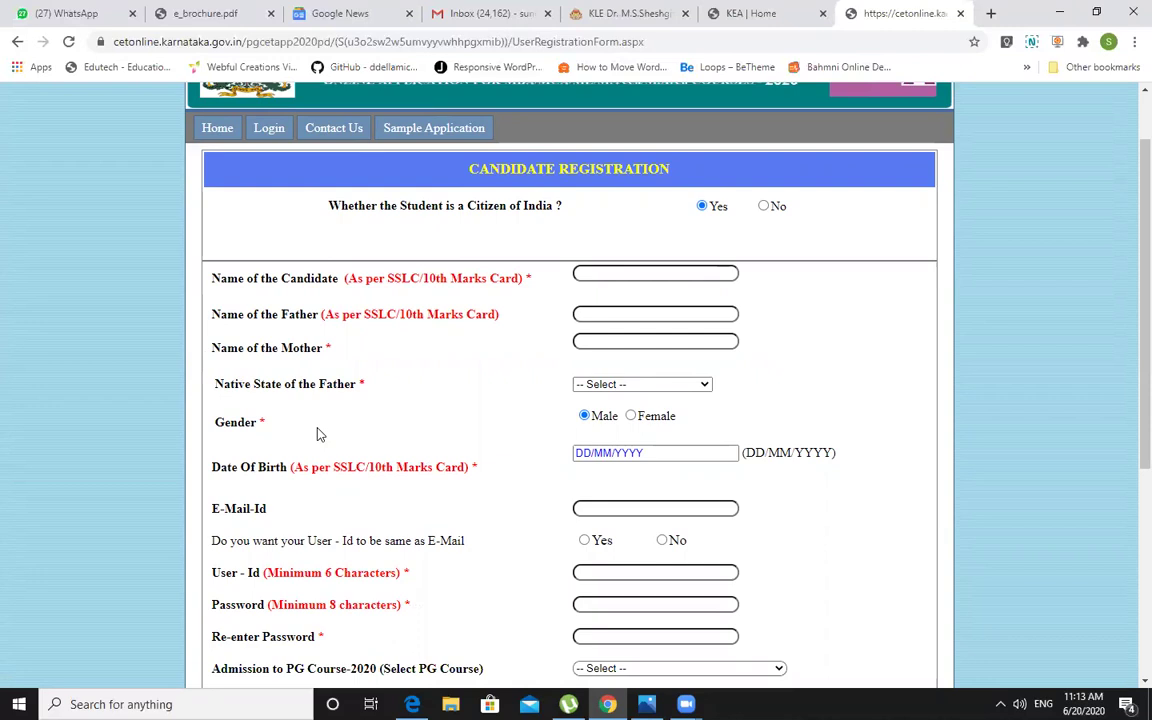
# - Fill in the candidate's, father's and mother's name fields
pyautogui.click(610, 270)
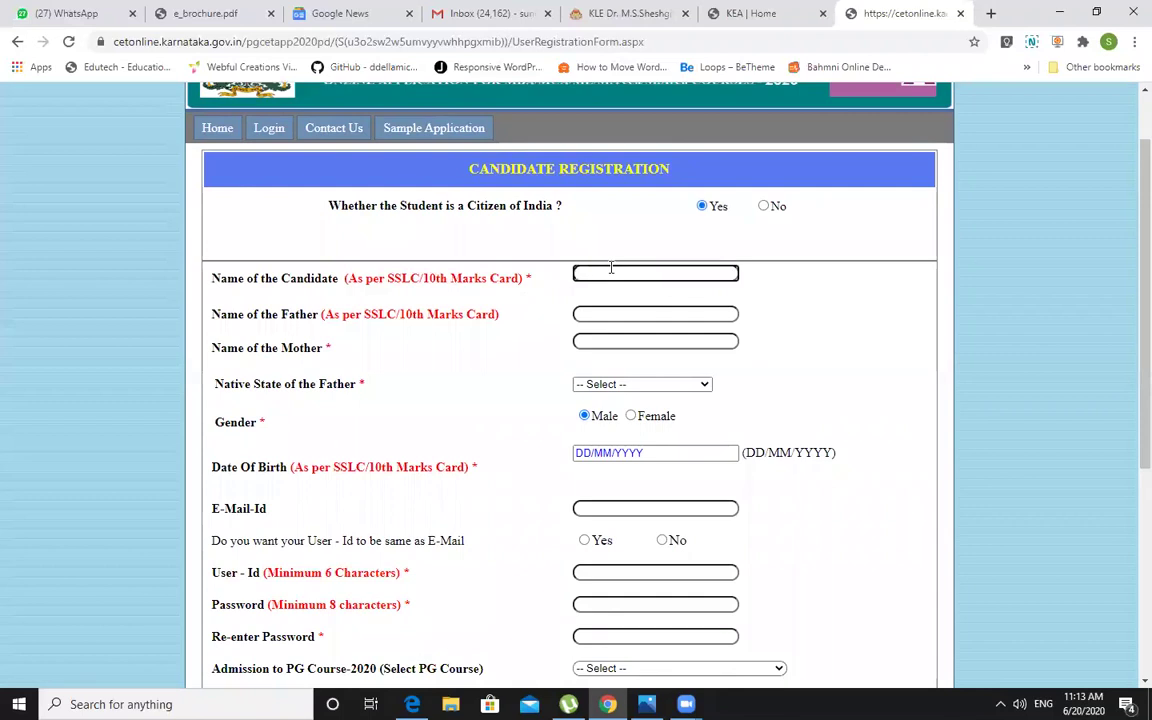
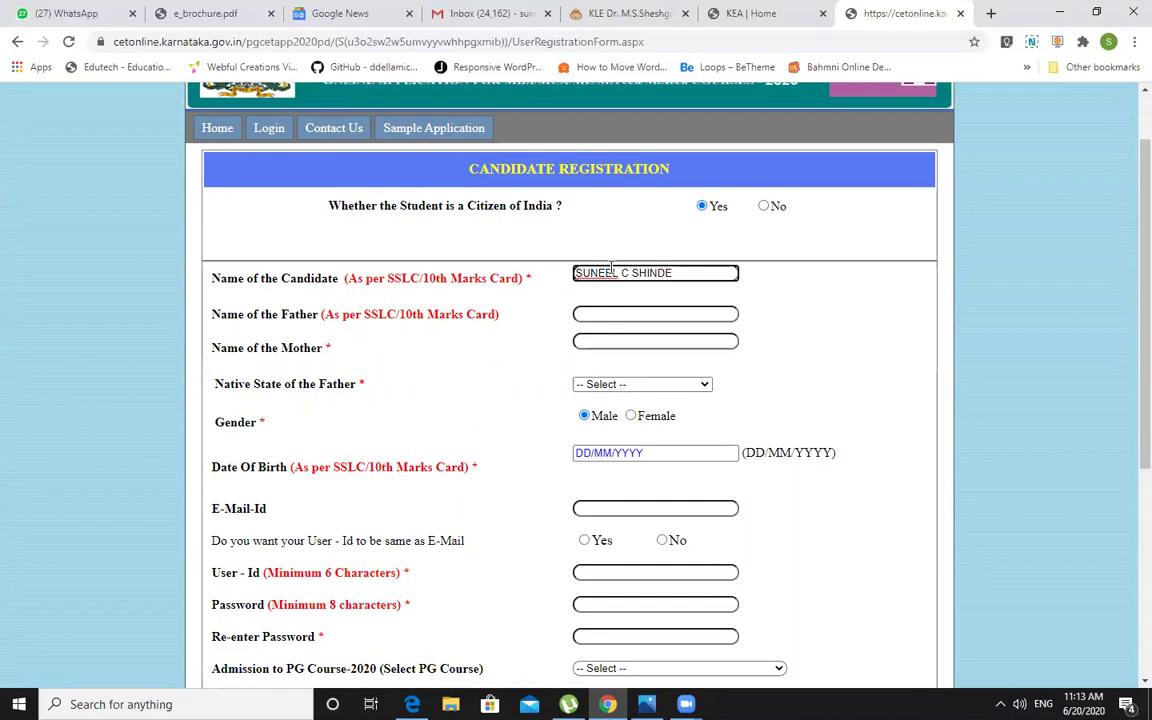
pyautogui.press('Tab')
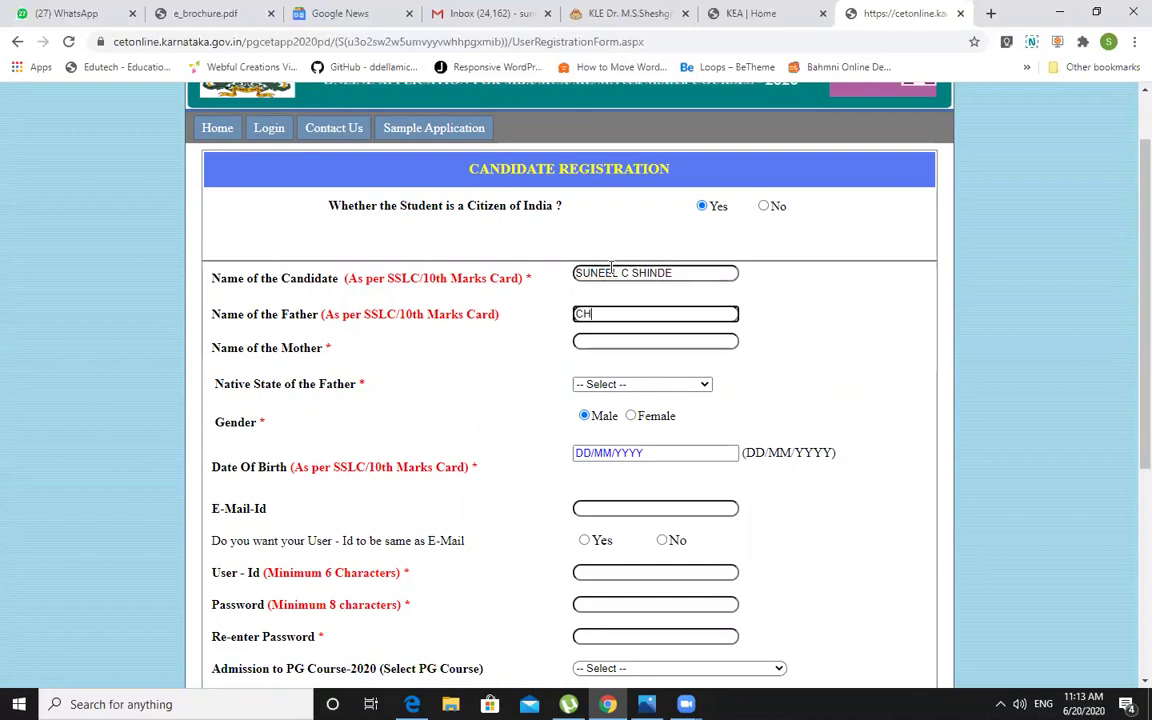
pyautogui.press('Tab')
pyautogui.write('MADHURI')
# - Set the father's native state to KARNATAKA
pyautogui.press('Tab')
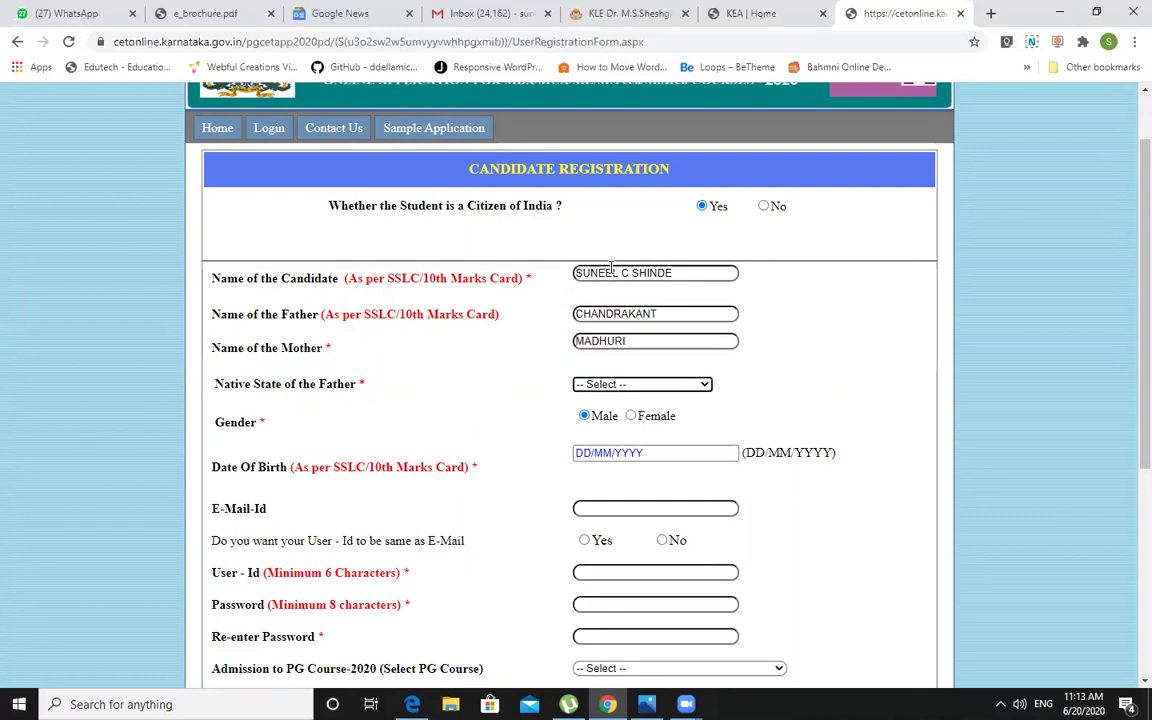
pyautogui.click(668, 392)
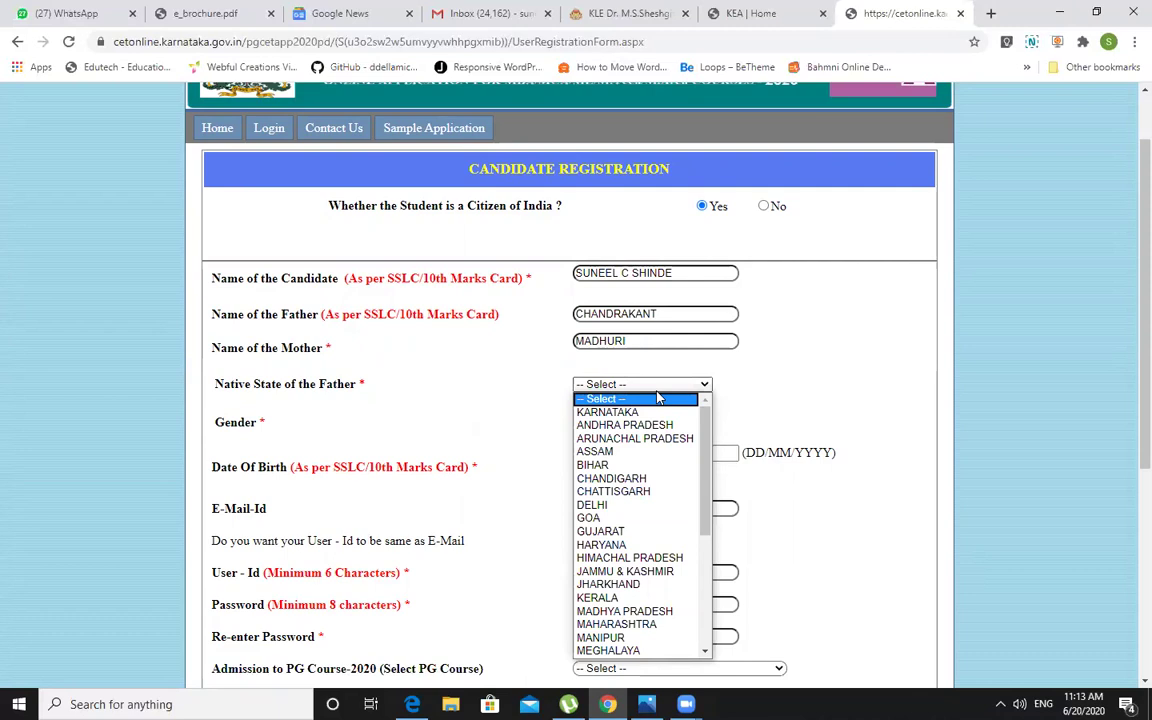
pyautogui.scroll(-3, 628, 543)
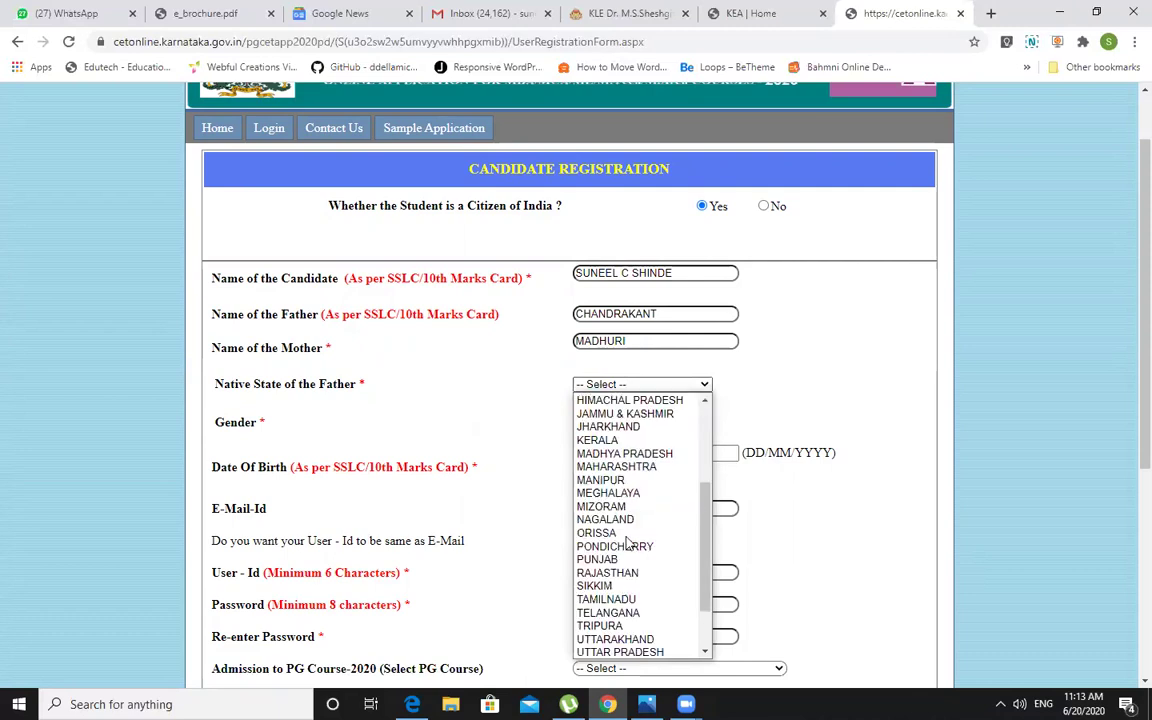
pyautogui.scroll(-2, 628, 530)
pyautogui.scroll(4, 622, 490)
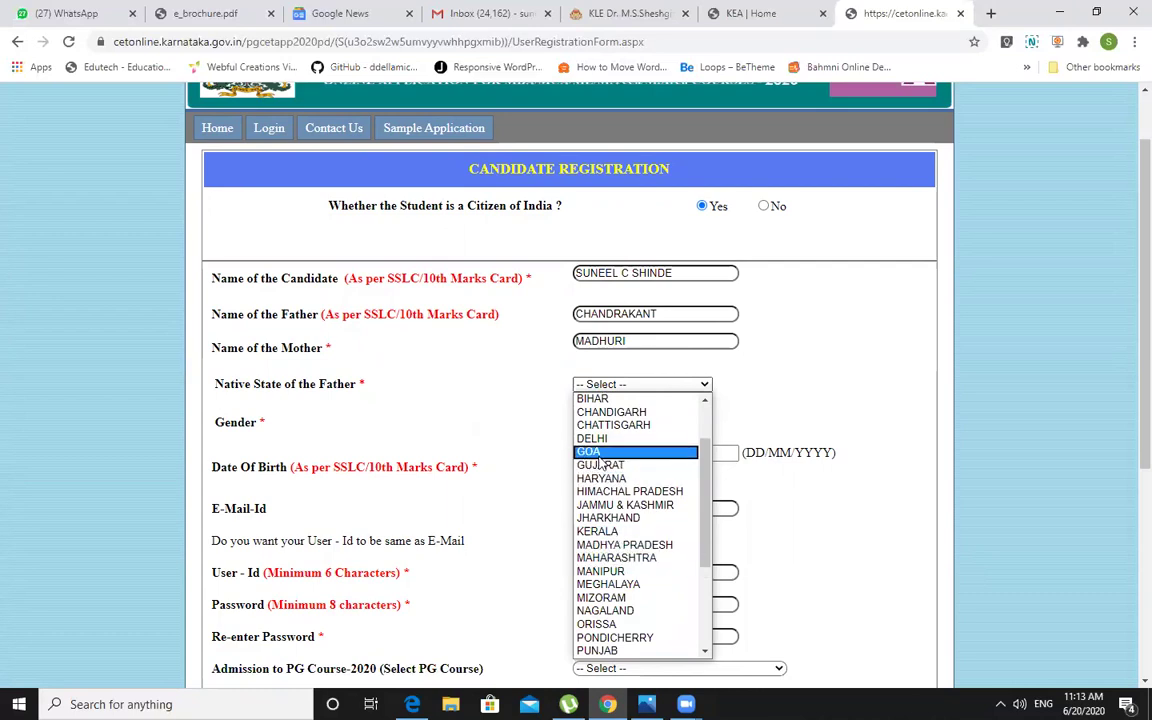
pyautogui.scroll(2, 603, 462)
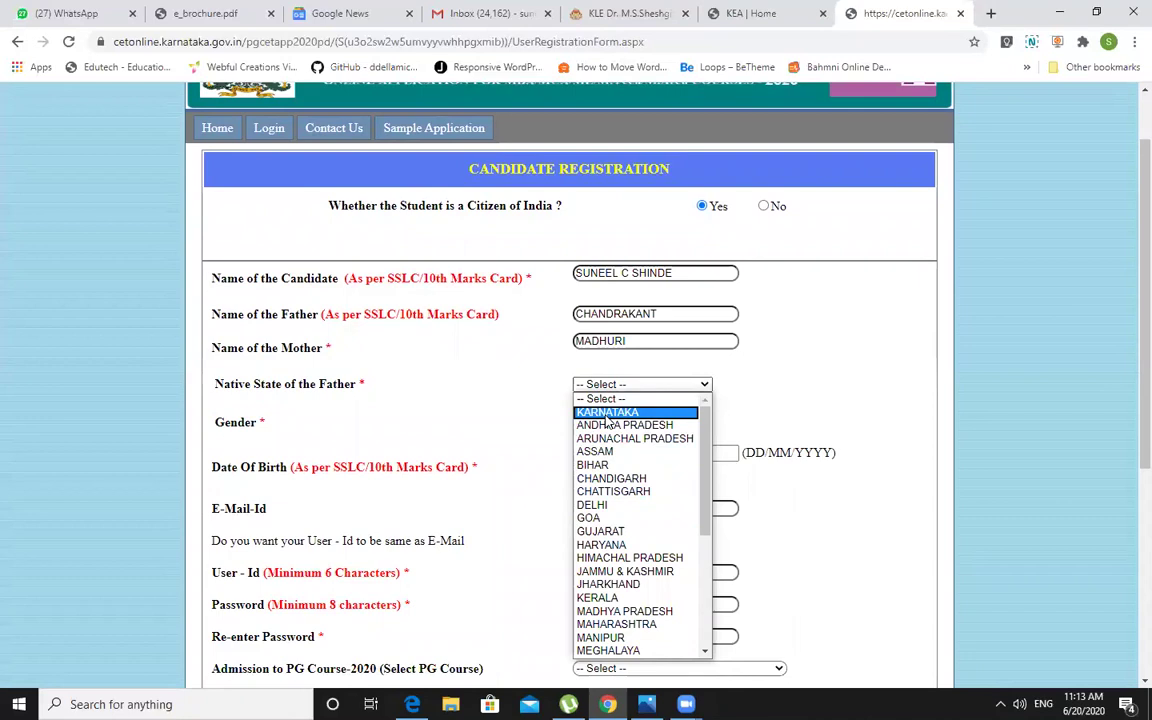
pyautogui.click(606, 415)
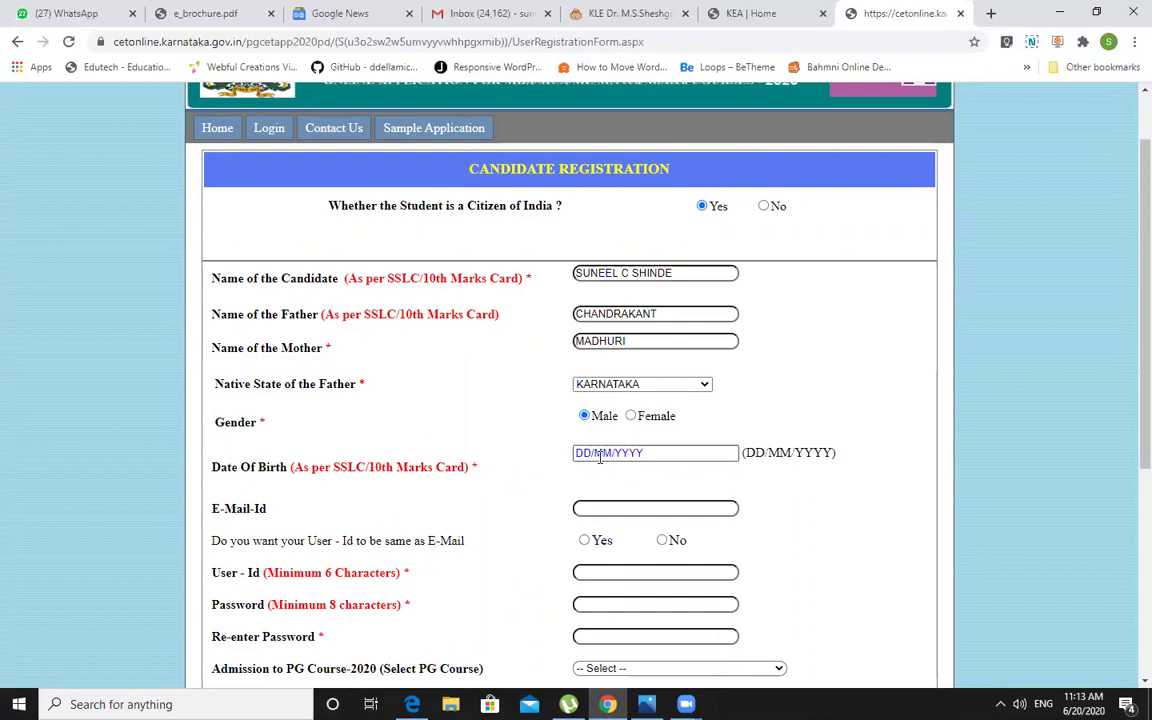
pyautogui.moveTo(326, 313); pyautogui.dragTo(400, 316)
pyautogui.click(580, 453)
pyautogui.click(655, 476)
pyautogui.click(645, 472)
pyautogui.click(585, 472)
pyautogui.click(585, 472)
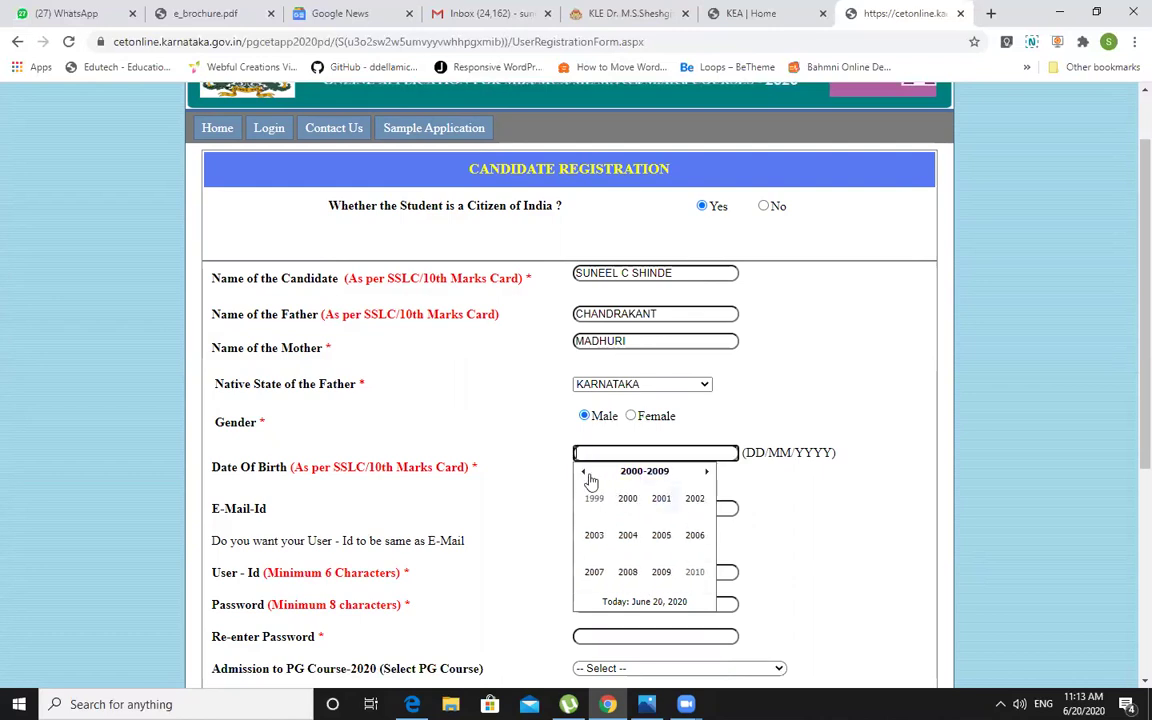
pyautogui.click(581, 478)
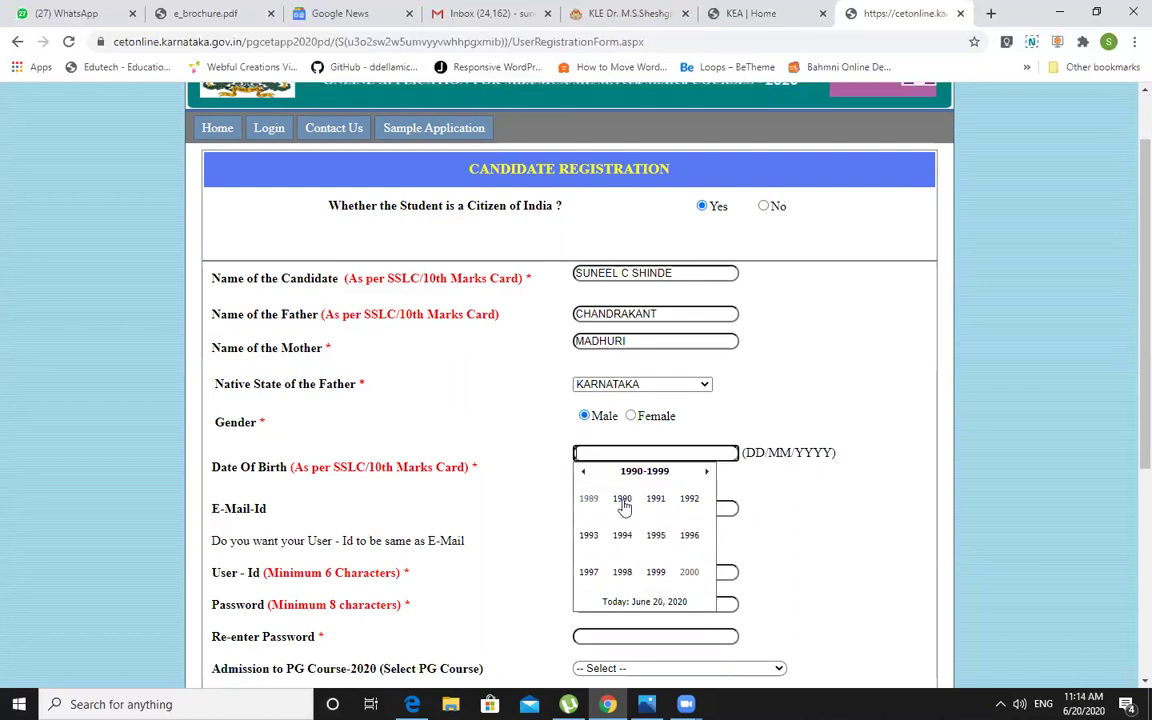
pyautogui.click(628, 572)
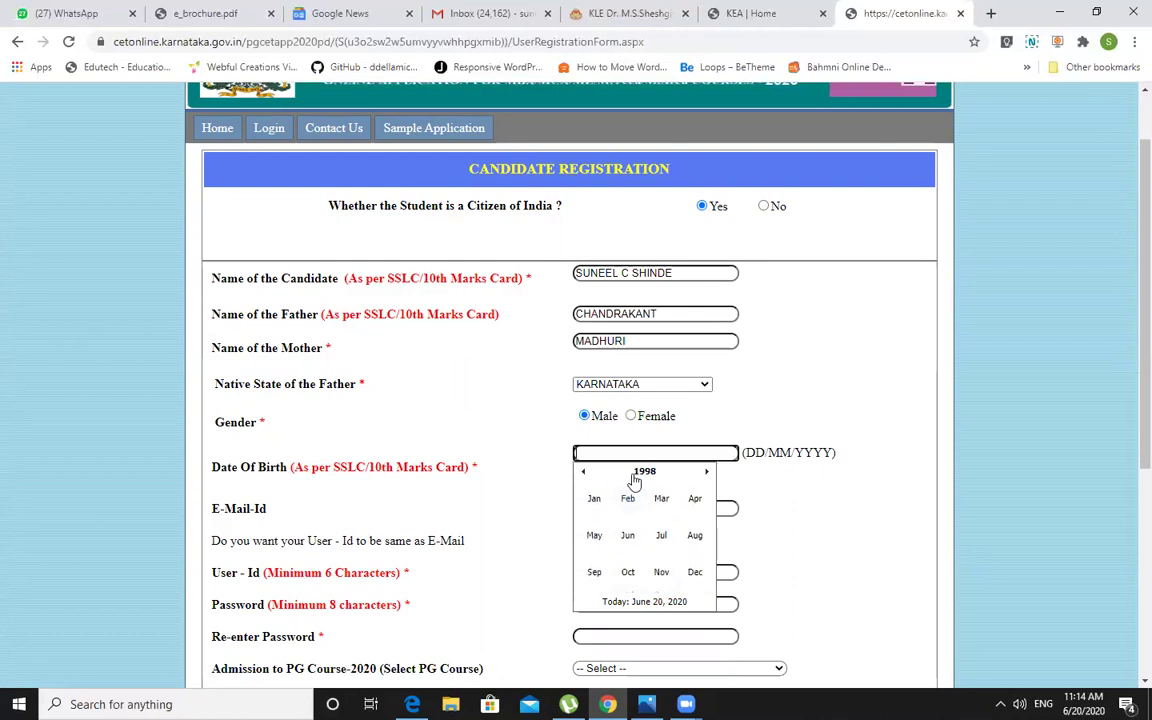
pyautogui.click(625, 535)
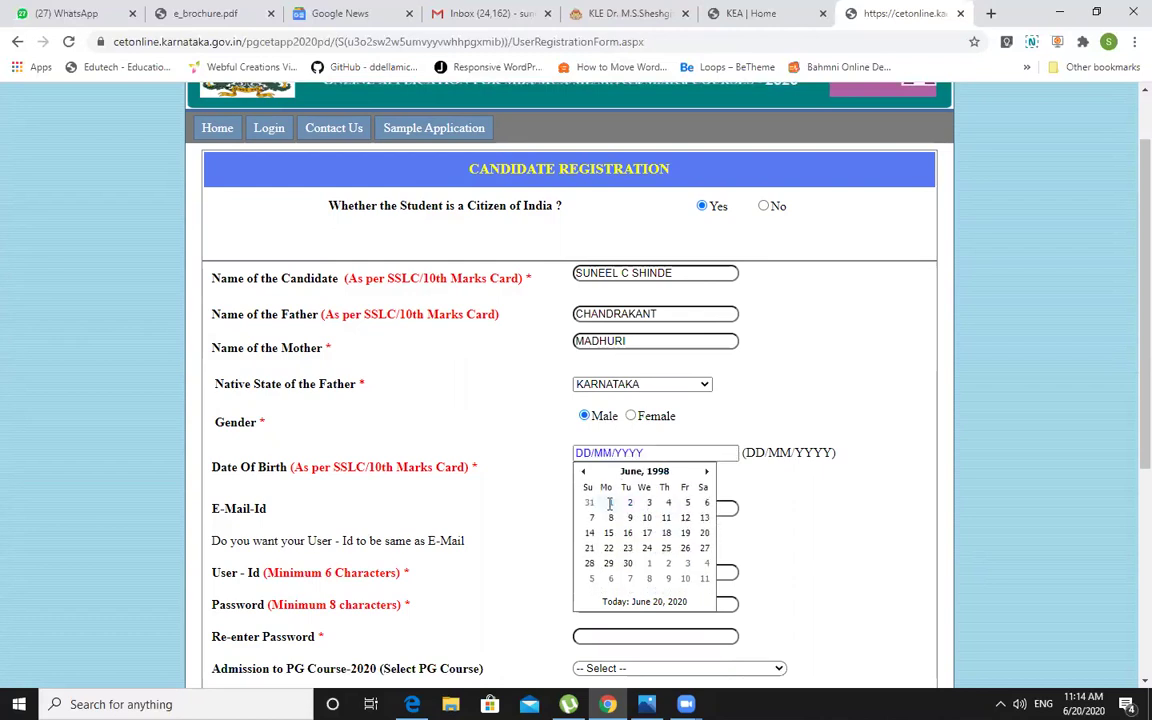
pyautogui.click(609, 503)
pyautogui.click(603, 508)
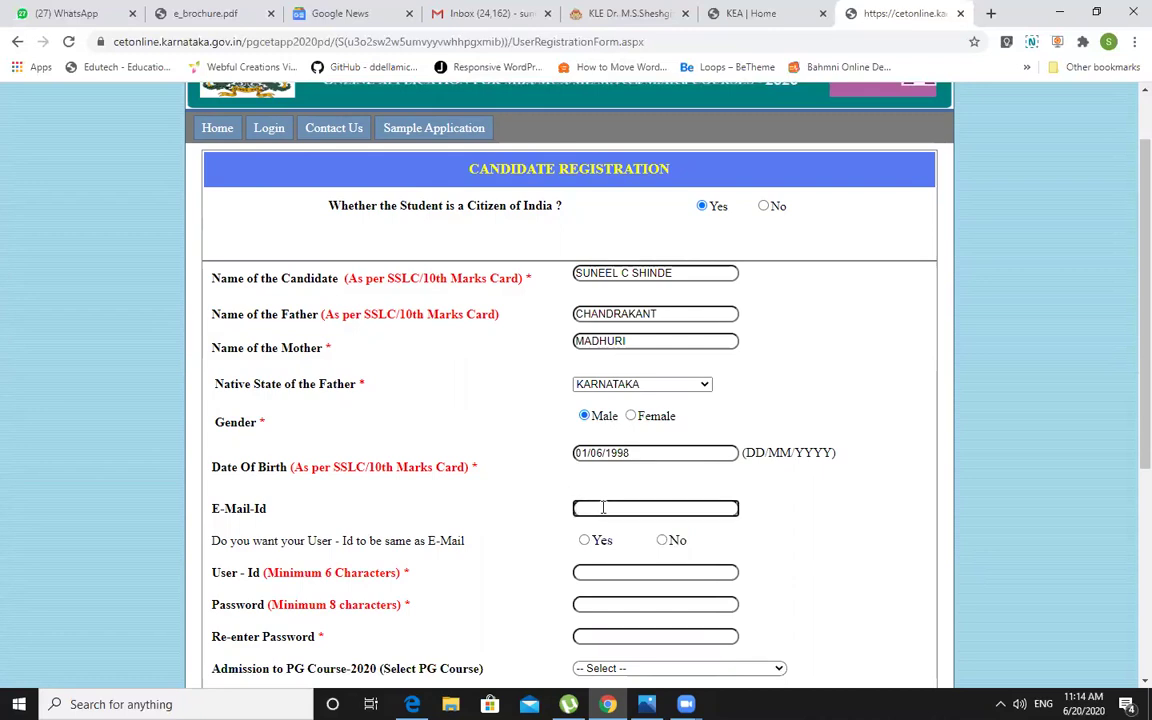
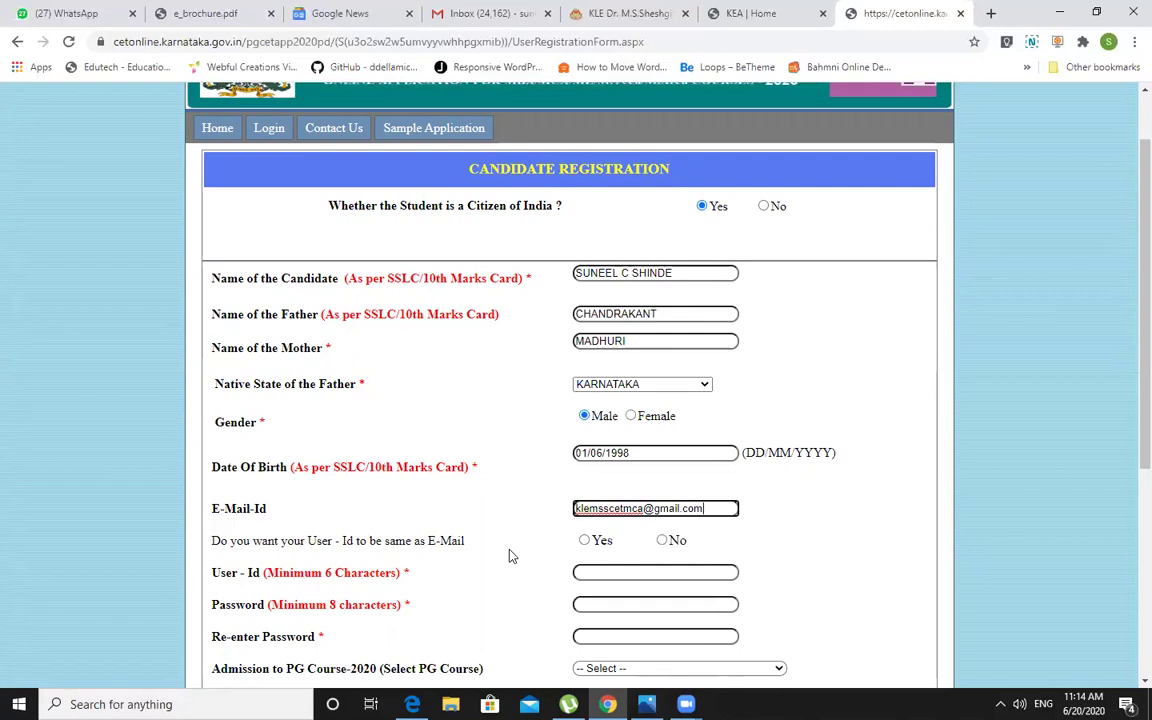
# - Enter the candidate's e-mail address and choose Yes for User-Id same as E-Mail
pyautogui.click(586, 542)
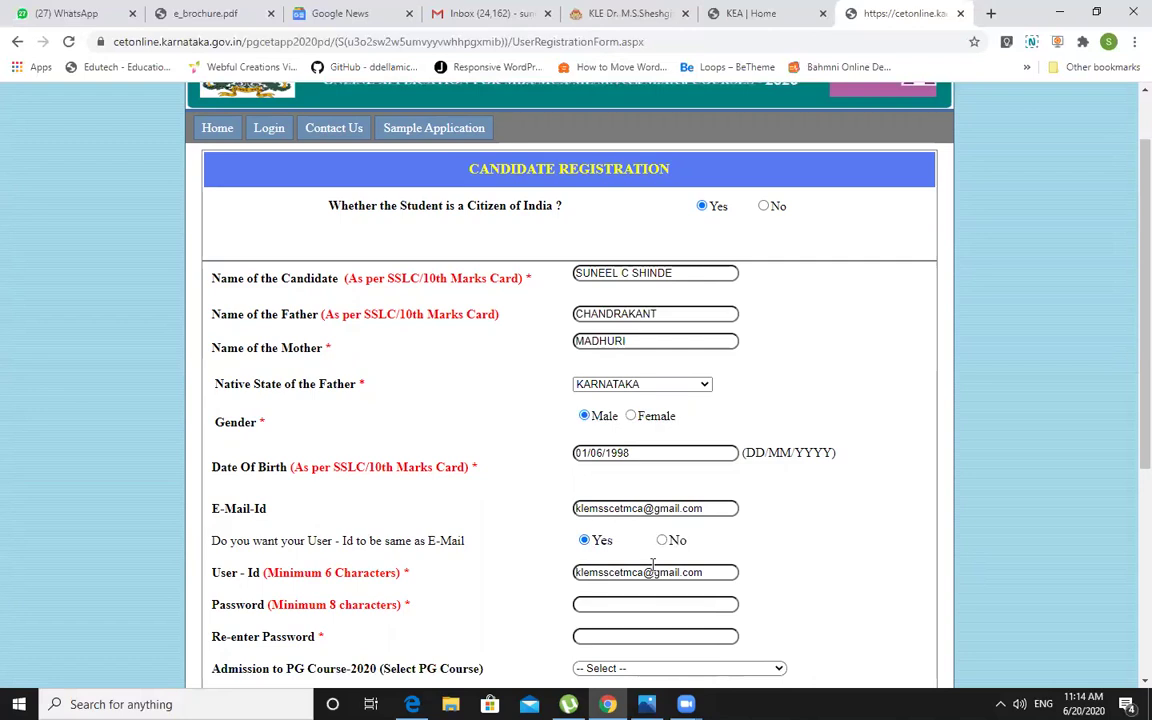
pyautogui.scroll(-1, 652, 565)
pyautogui.click(619, 529)
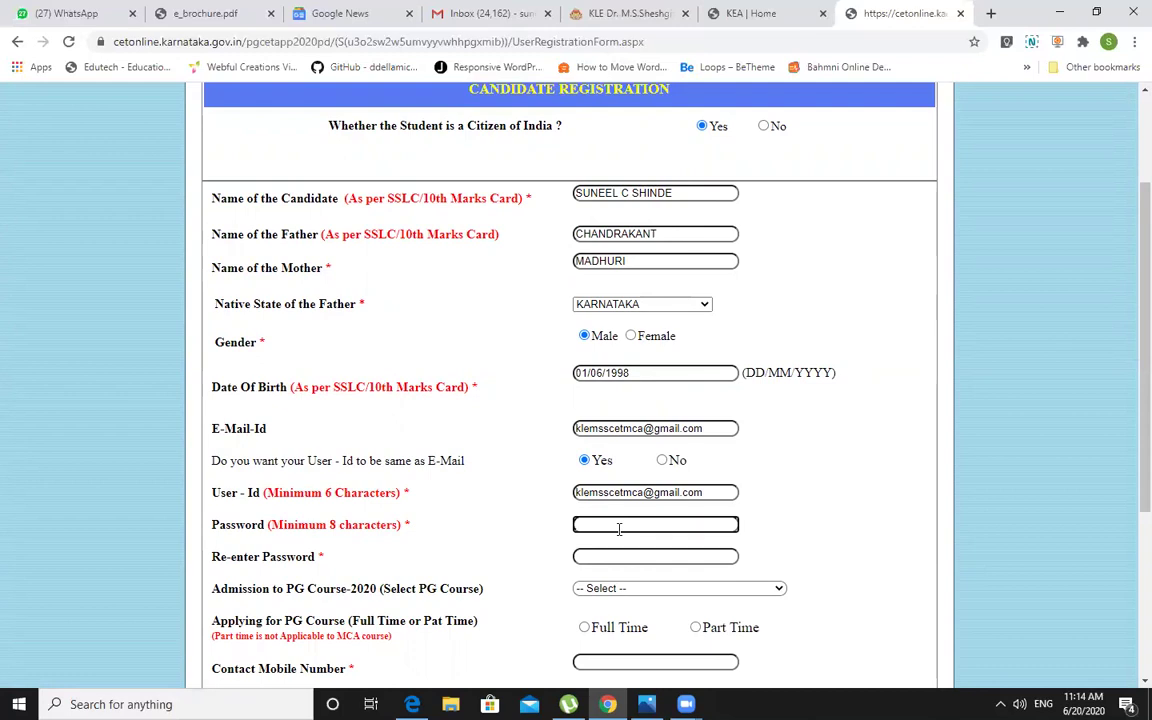
# - Enter the account password and re-enter it in the confirmation field
pyautogui.click(619, 557)
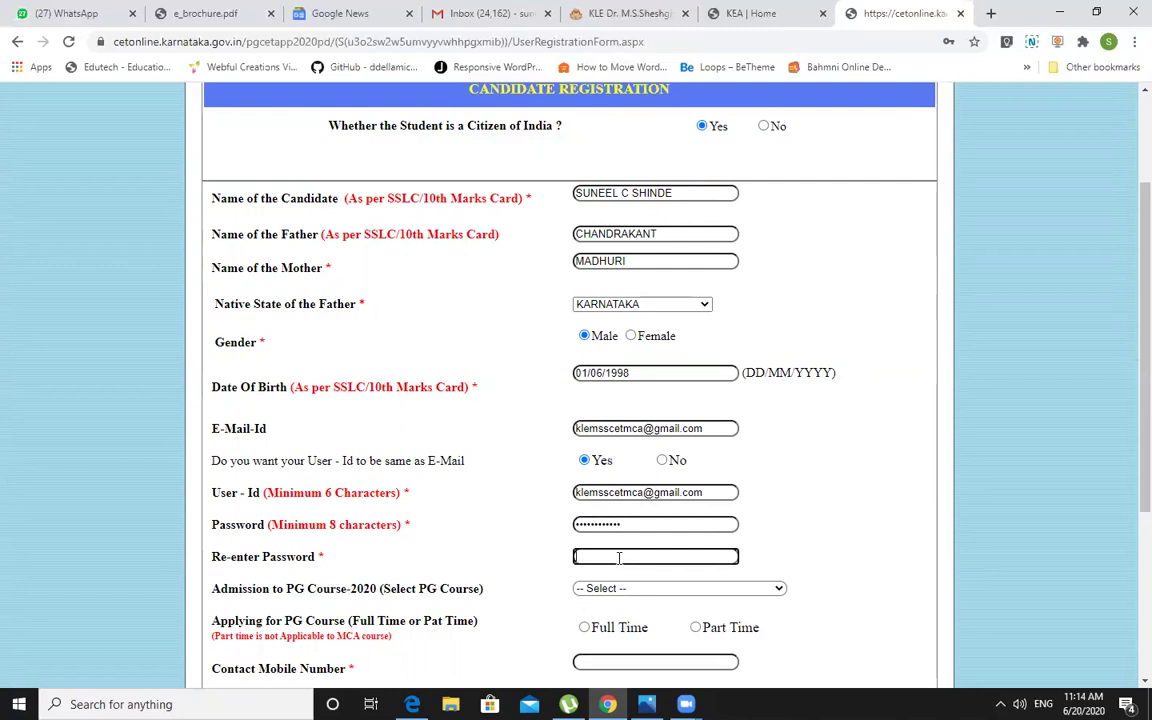
pyautogui.click(480, 577)
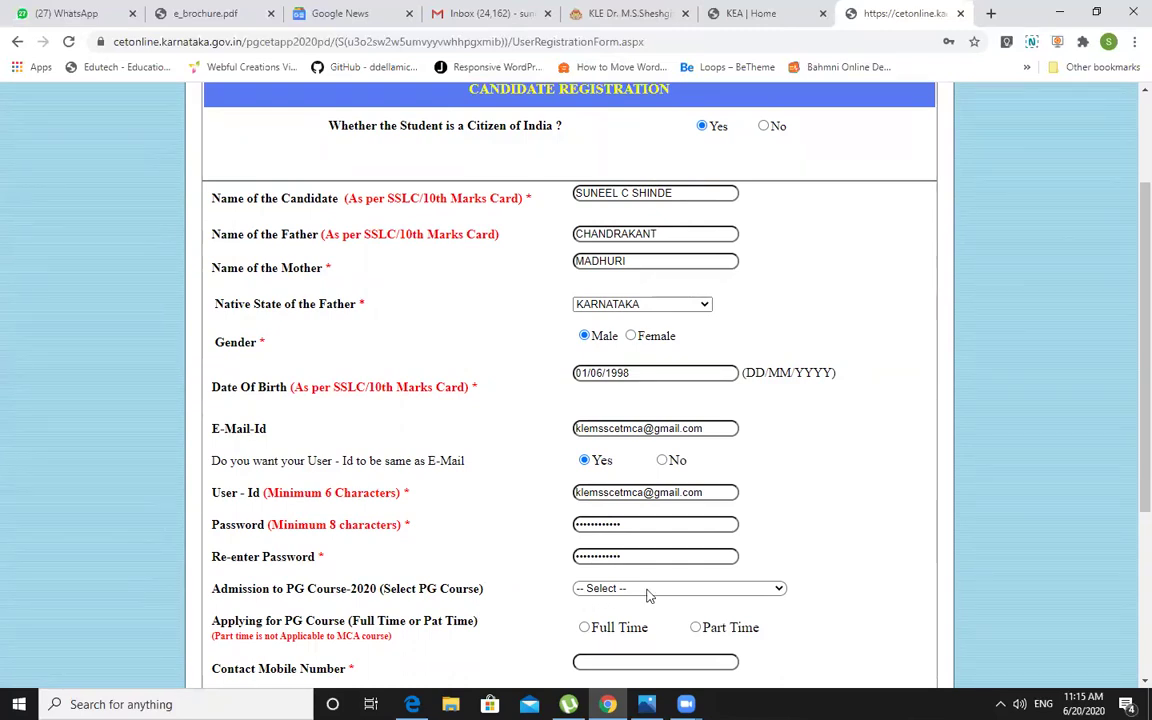
# - Choose M C A (only) as the PG course for admission
pyautogui.click(648, 590)
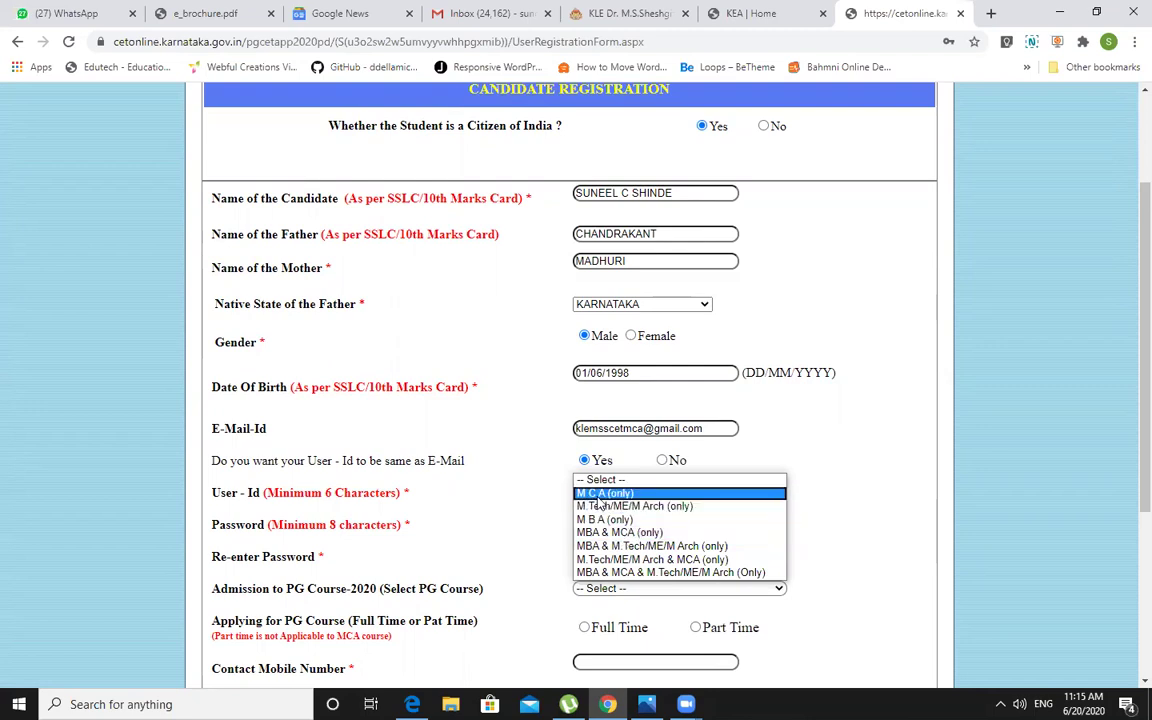
pyautogui.click(598, 494)
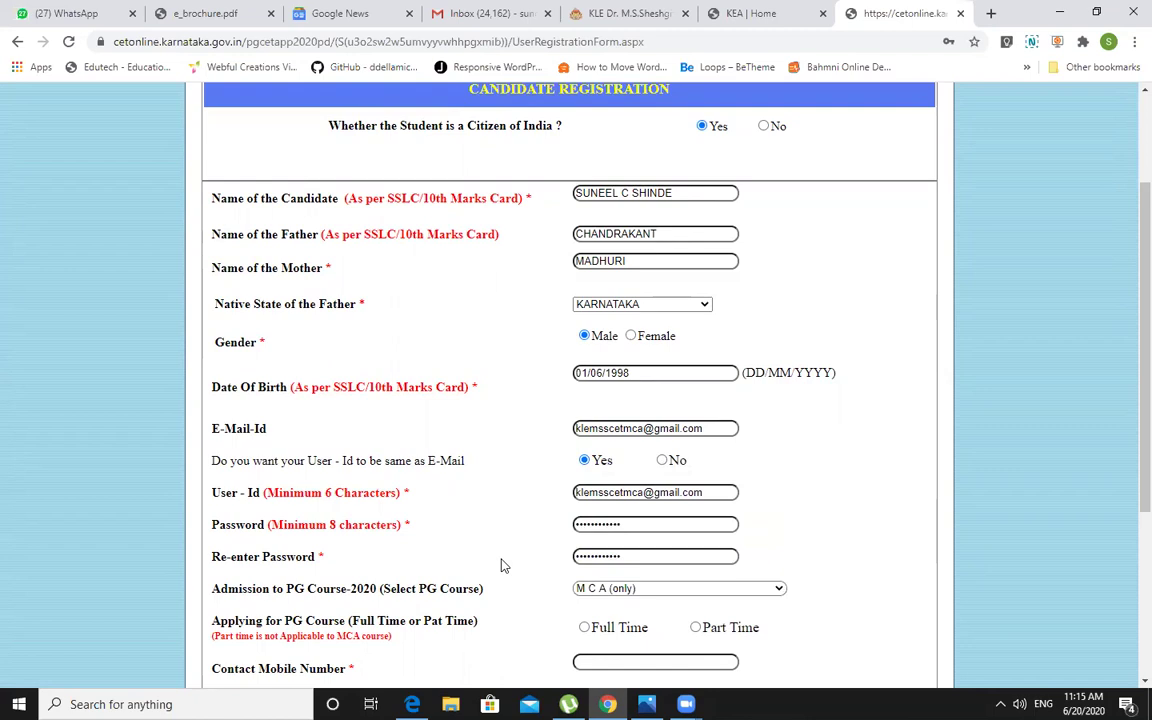
pyautogui.scroll(-1, 503, 566)
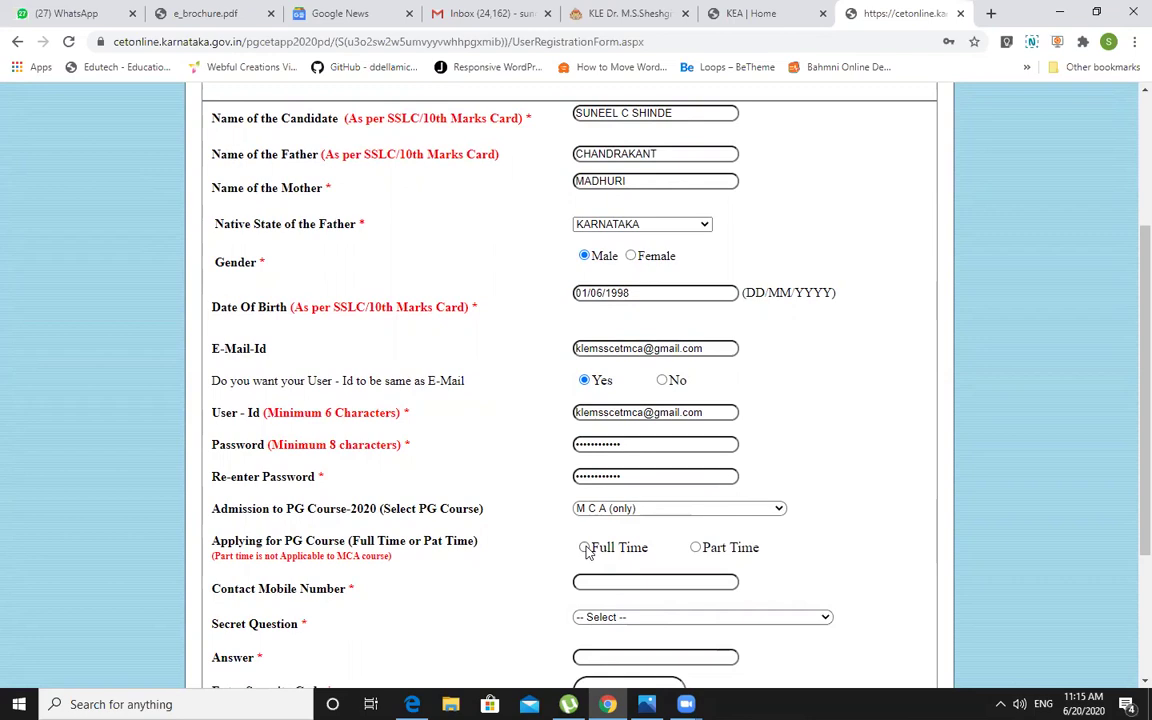
# - Select Full Time and enter the contact mobile number
pyautogui.click(585, 549)
pyautogui.scroll(-2, 515, 495)
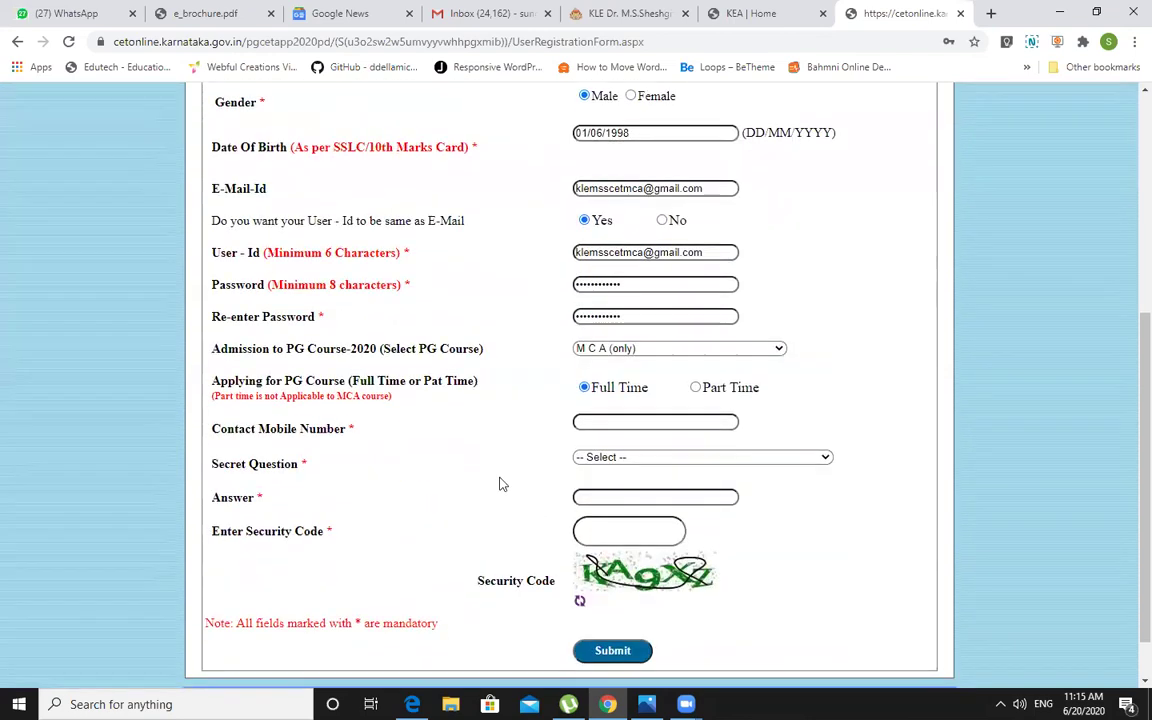
pyautogui.click(619, 425)
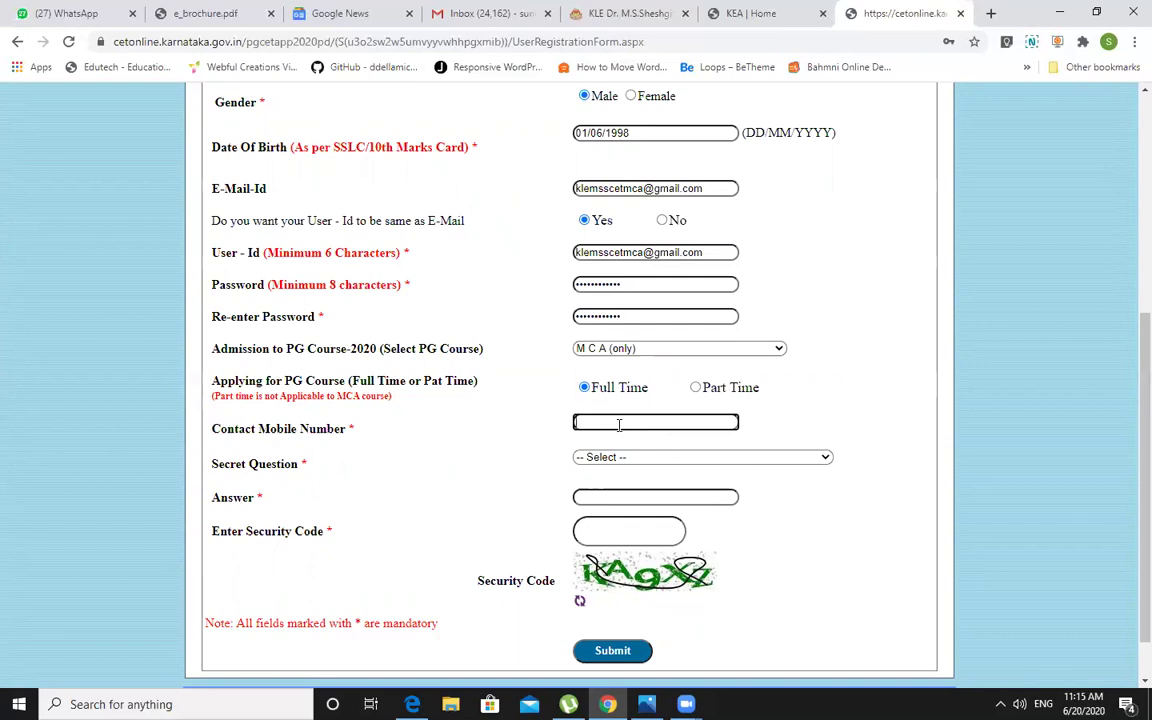
# - Set the secret question to 'What is your favourite color?' and fill in its answer
pyautogui.click(625, 458)
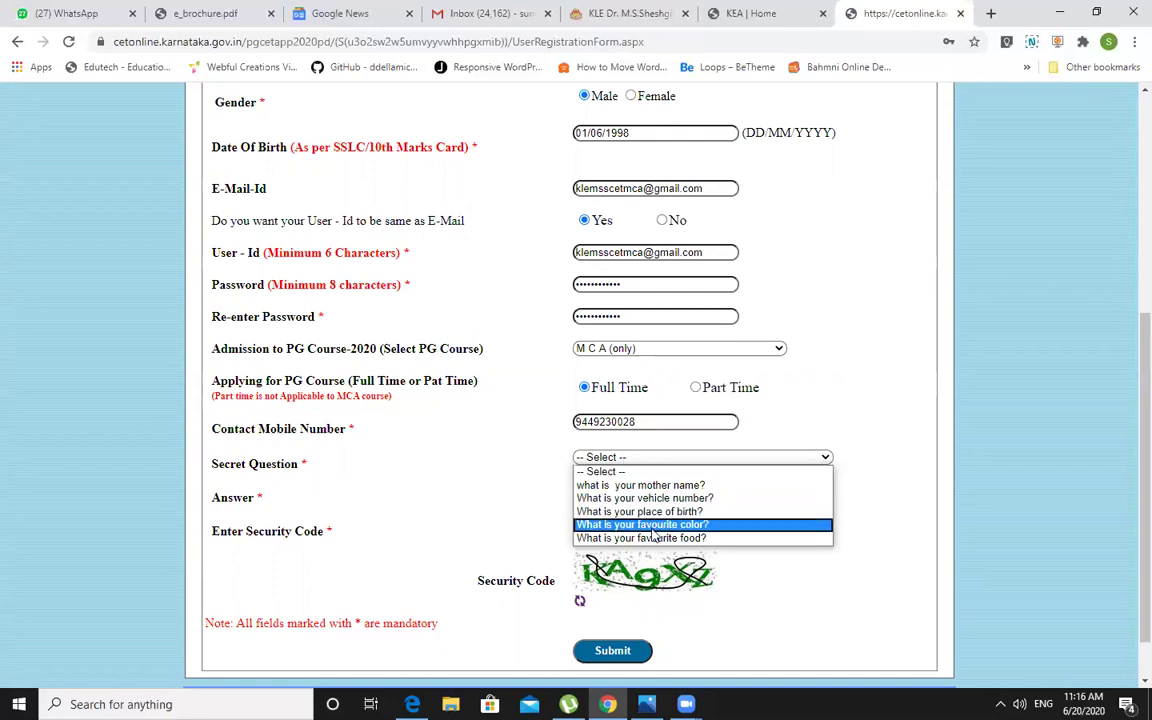
pyautogui.click(636, 524)
pyautogui.click(632, 497)
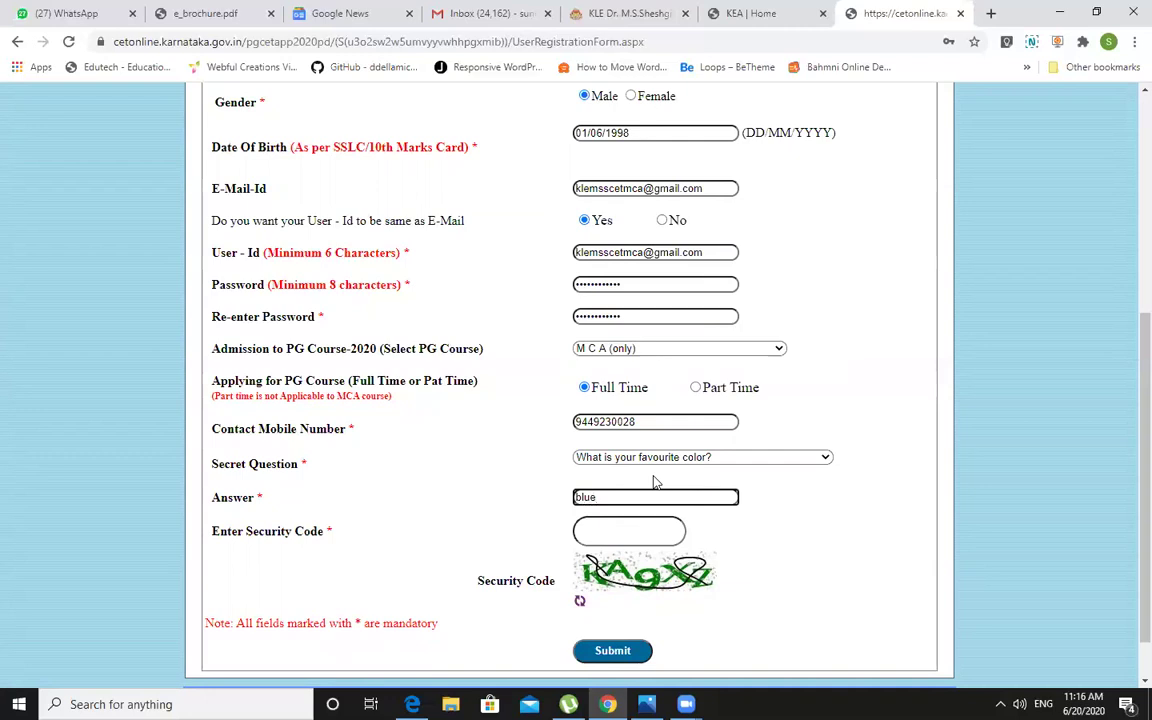
pyautogui.click(604, 528)
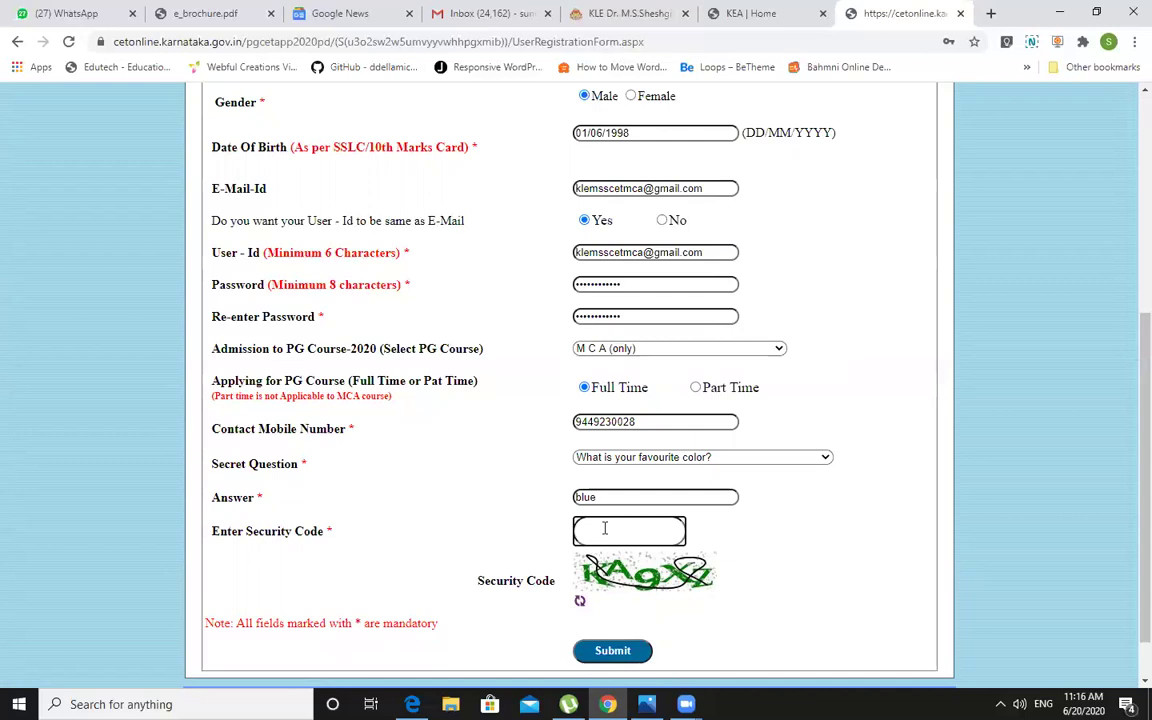
# - Type the captcha security code, correcting a typo, and submit the registration form
pyautogui.write('KA9Xz')
pyautogui.press('BackSpace')
pyautogui.press('BackSpace')
pyautogui.write('XZ')
pyautogui.scroll(3, 738, 532)
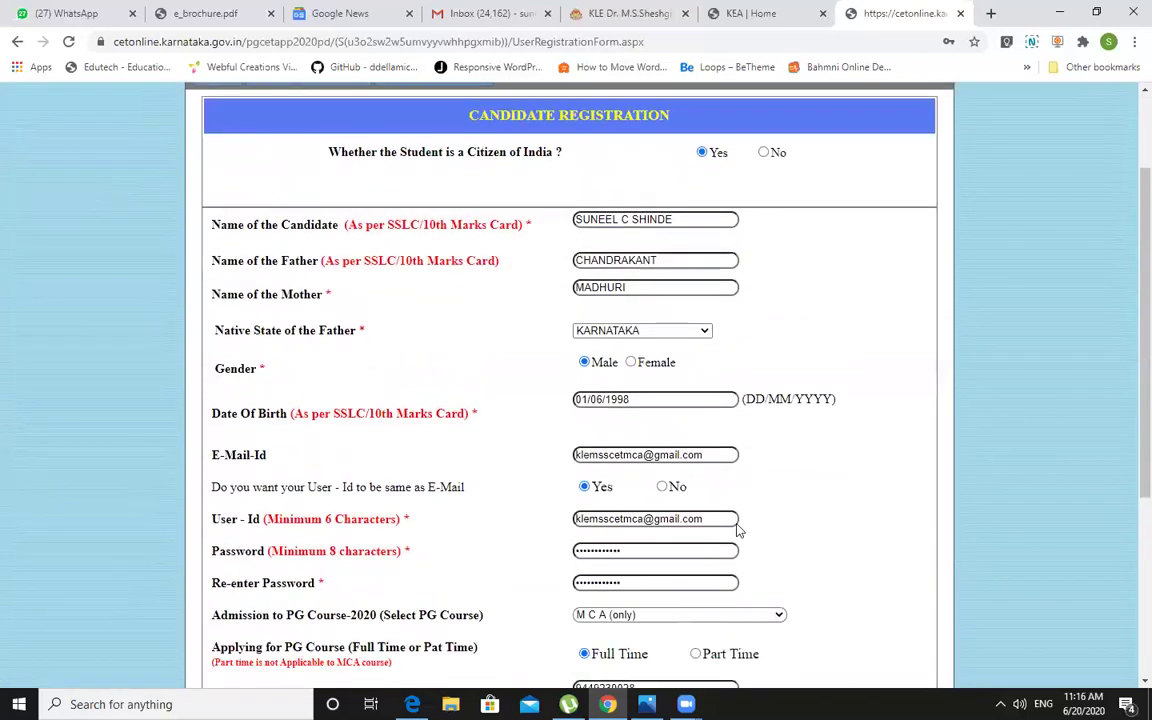
pyautogui.scroll(-4, 738, 531)
pyautogui.scroll(3, 743, 527)
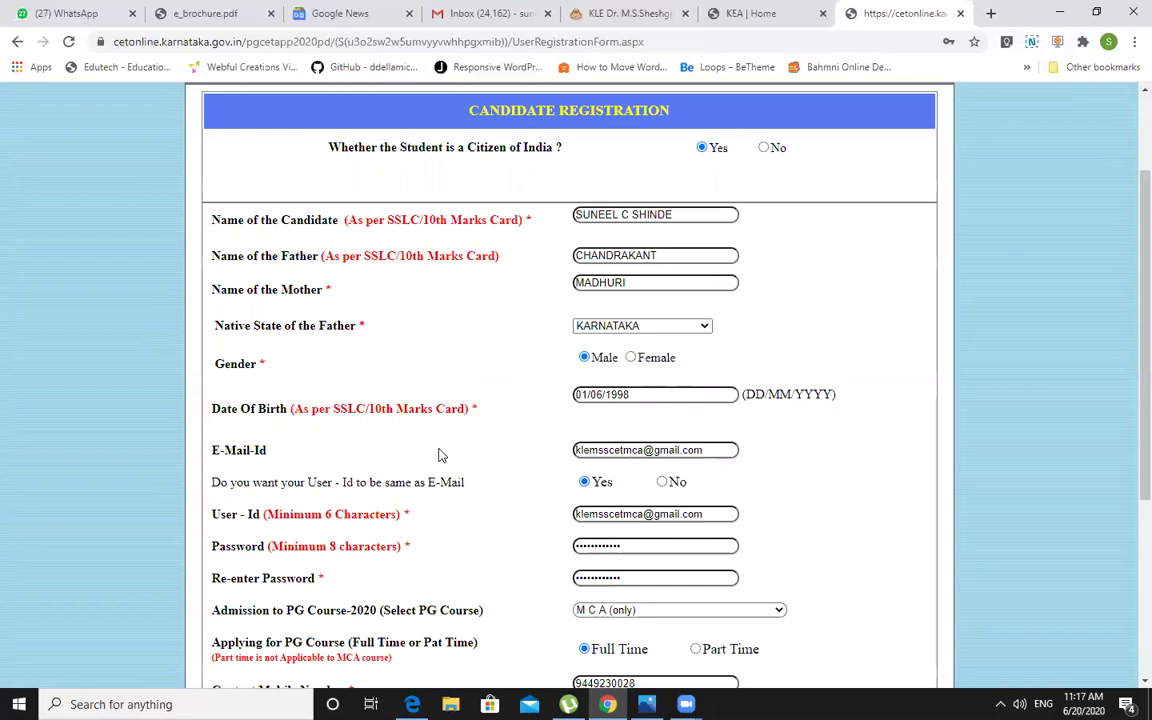
pyautogui.scroll(-3, 440, 453)
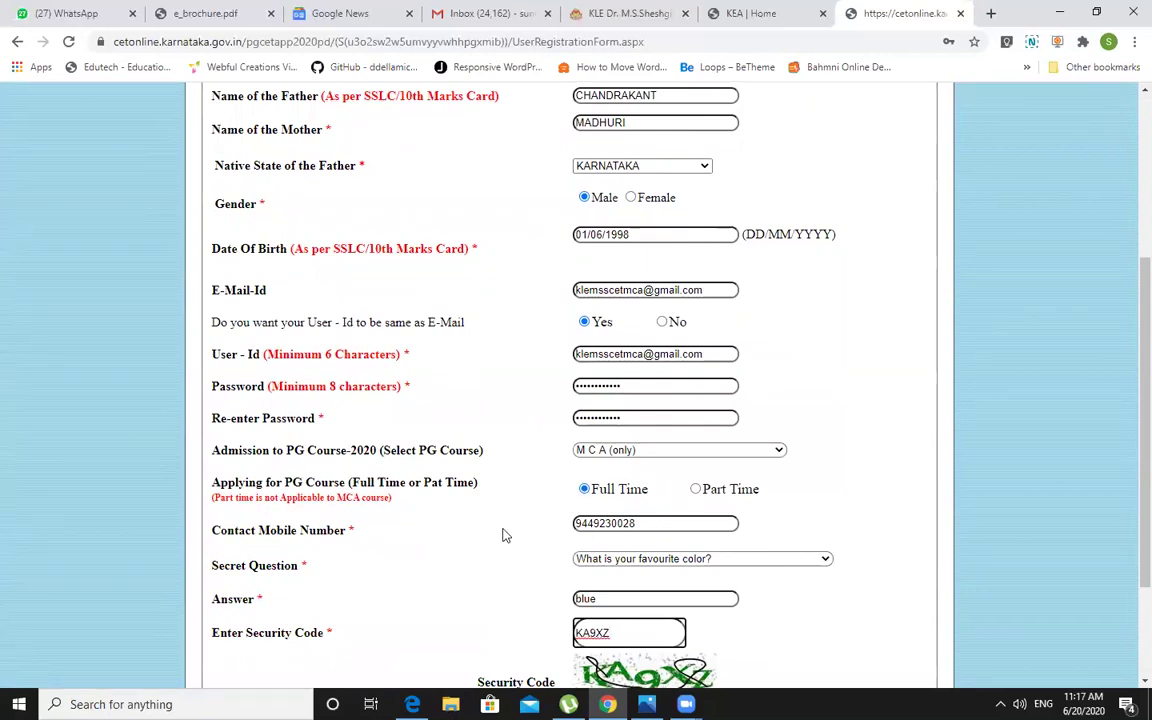
pyautogui.scroll(-1, 503, 536)
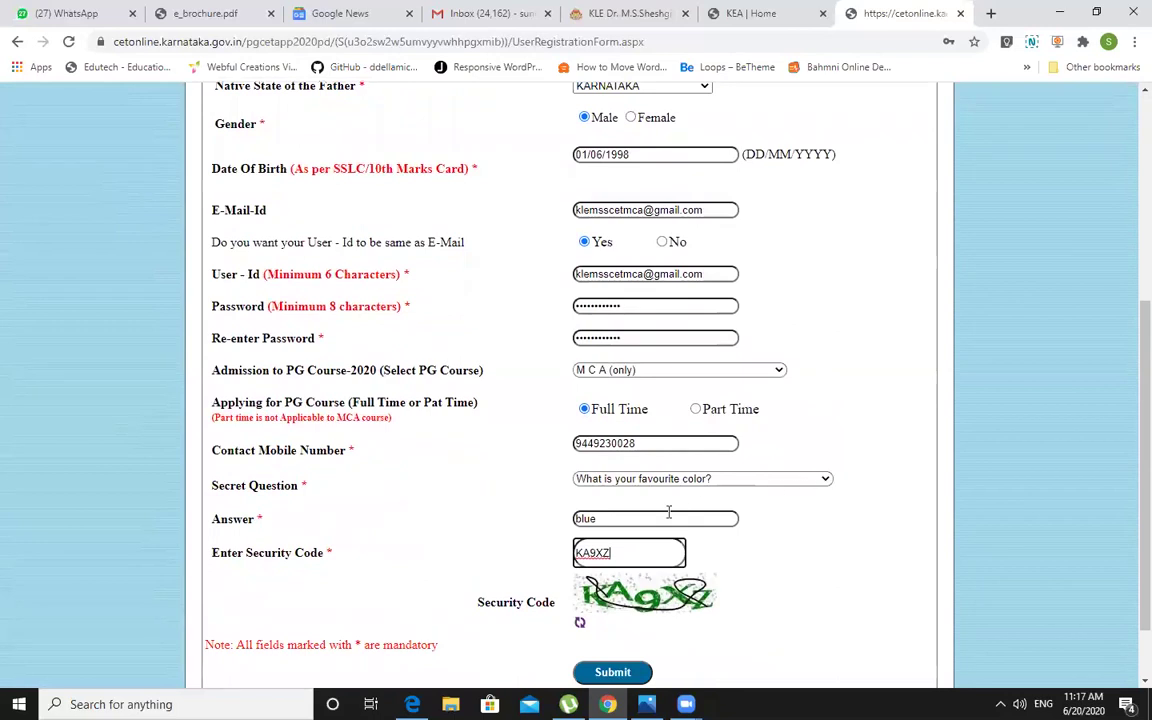
pyautogui.scroll(-1, 583, 562)
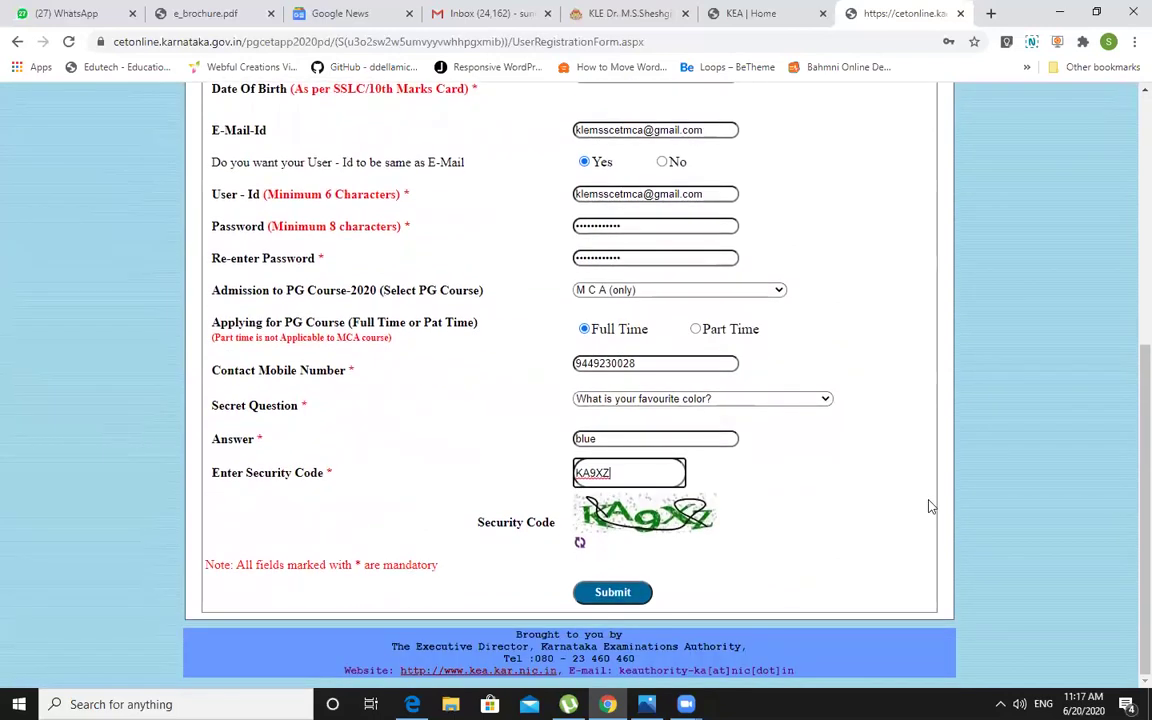
pyautogui.click(631, 595)
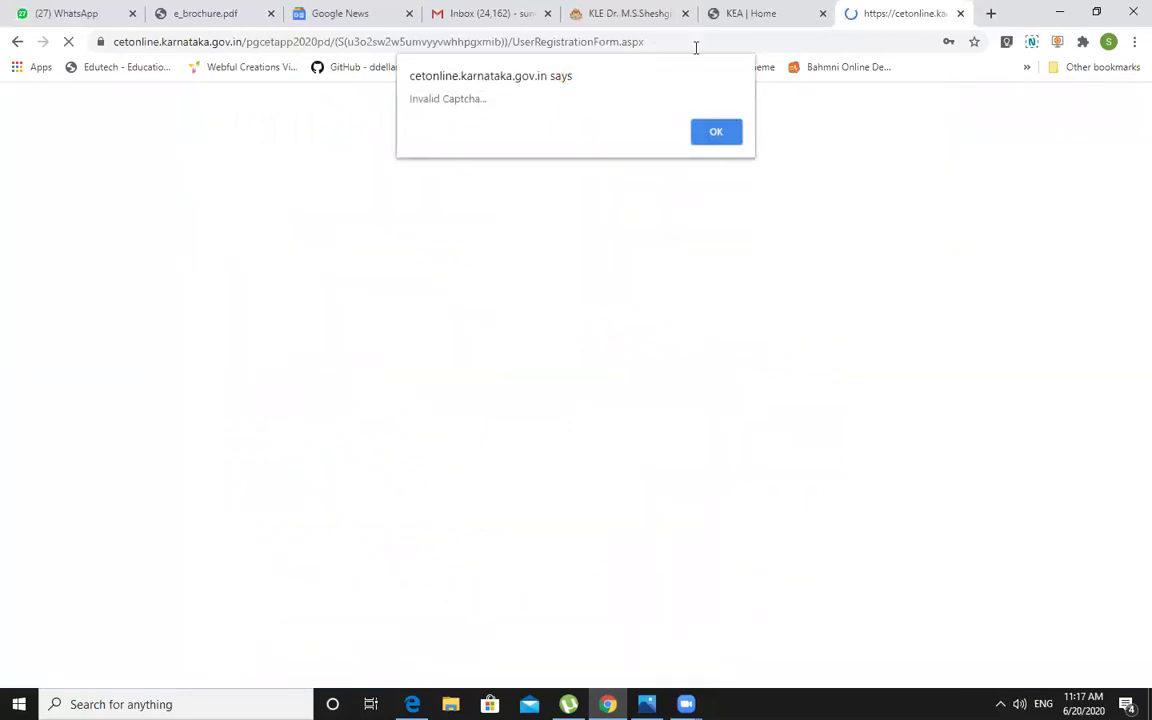
# - Dismiss the Invalid Captcha alert and refill both password fields
pyautogui.click(716, 136)
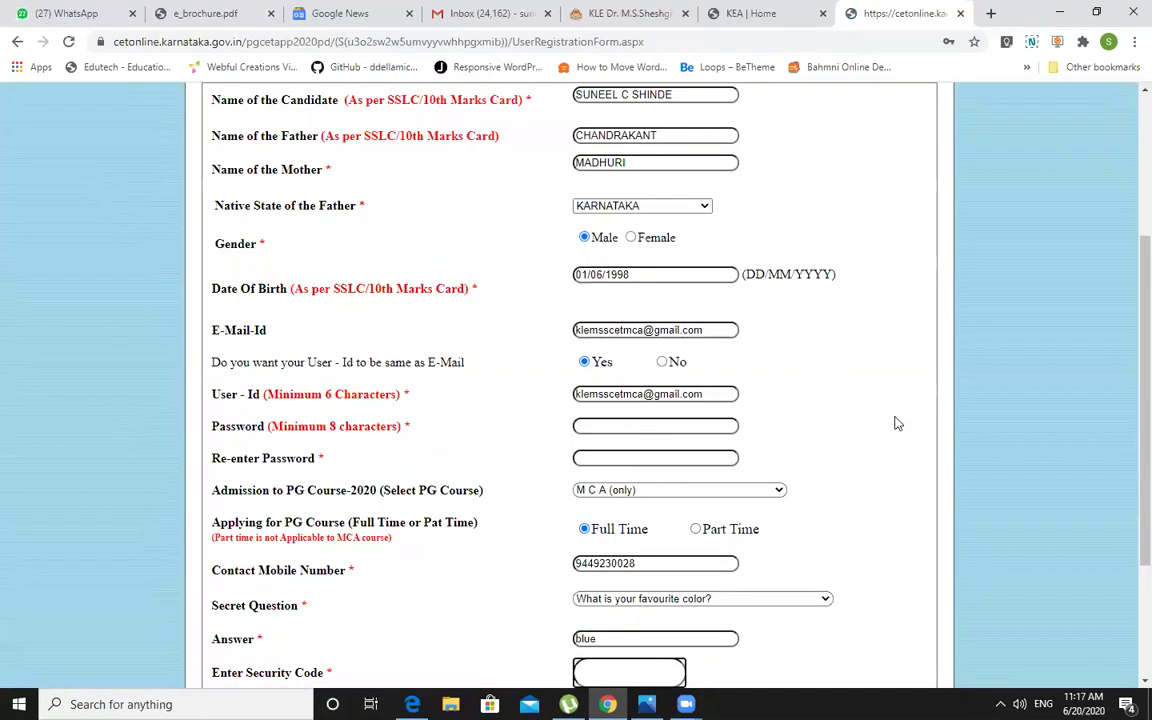
pyautogui.scroll(-1, 800, 370)
pyautogui.scroll(-2, 685, 300)
pyautogui.click(681, 225)
pyautogui.write('*******')
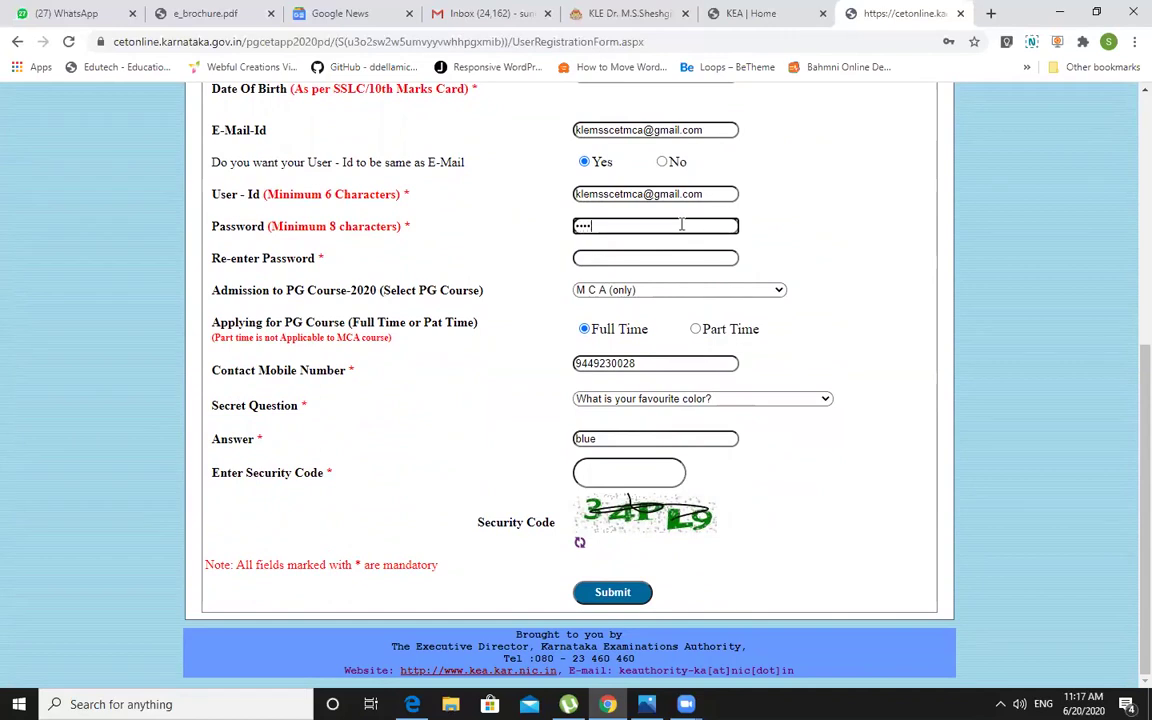
pyautogui.write('*****')
pyautogui.click(683, 257)
pyautogui.write('************')
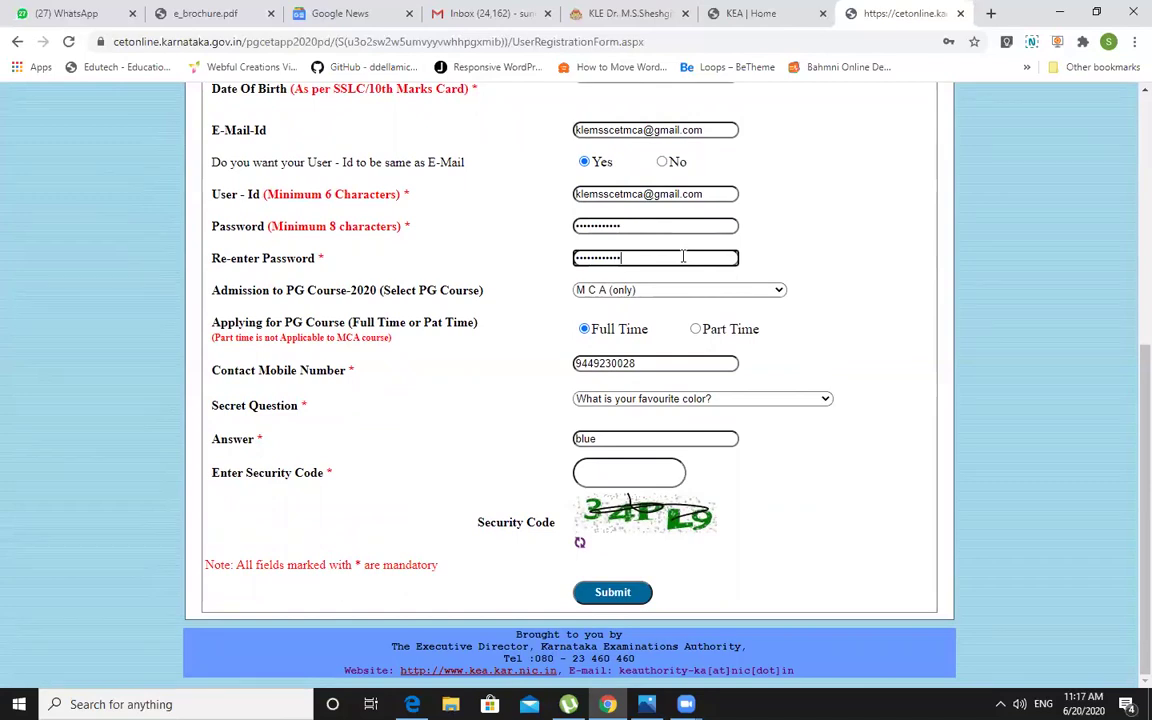
# - Enter the newly shown captcha into the security code field
pyautogui.click(624, 467)
pyautogui.write('34')
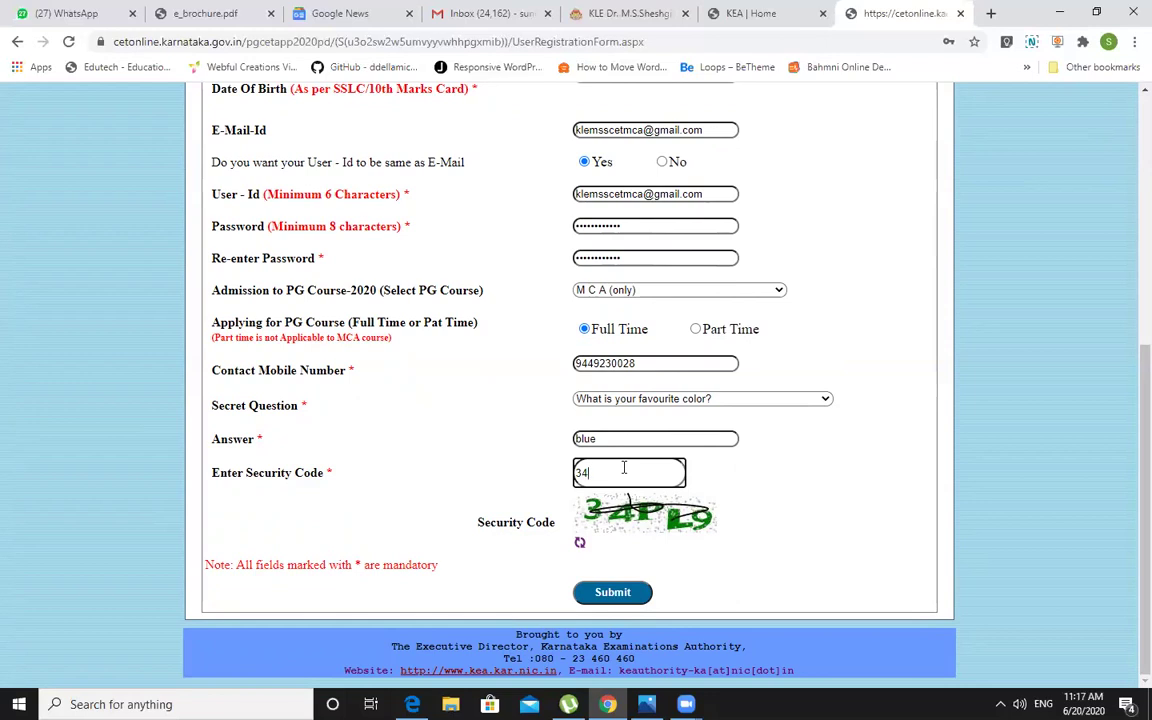
pyautogui.write('PL9')
pyautogui.scroll(3, 560, 401)
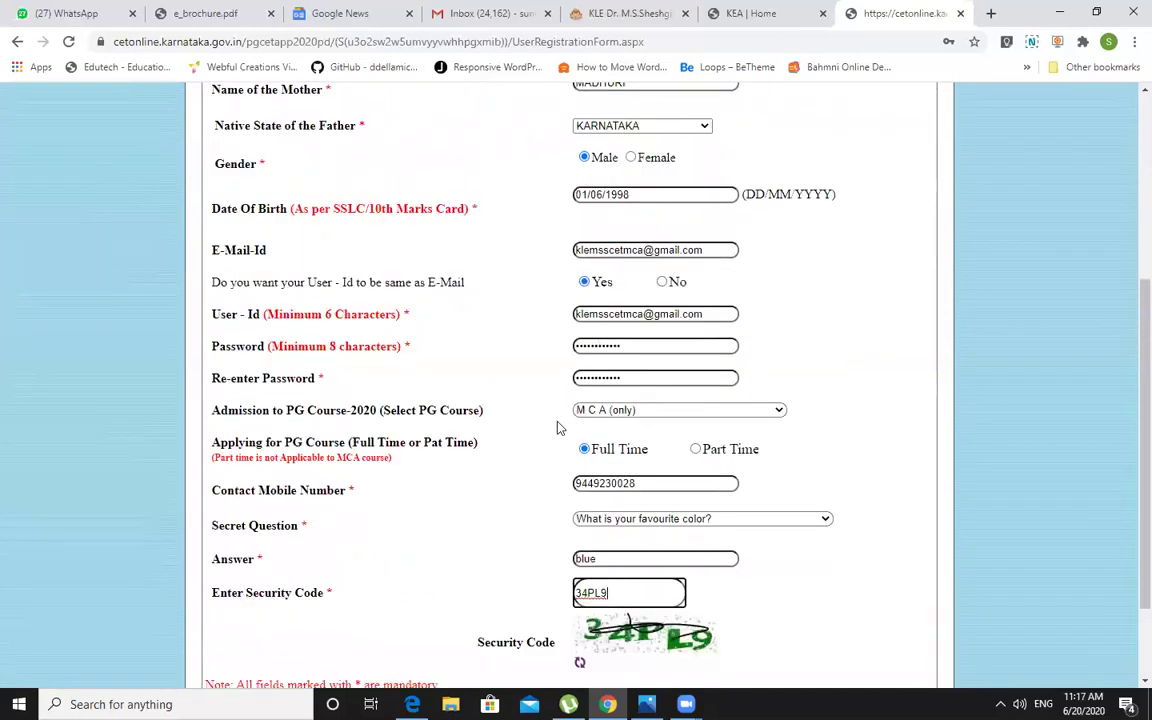
pyautogui.scroll(-1, 600, 334)
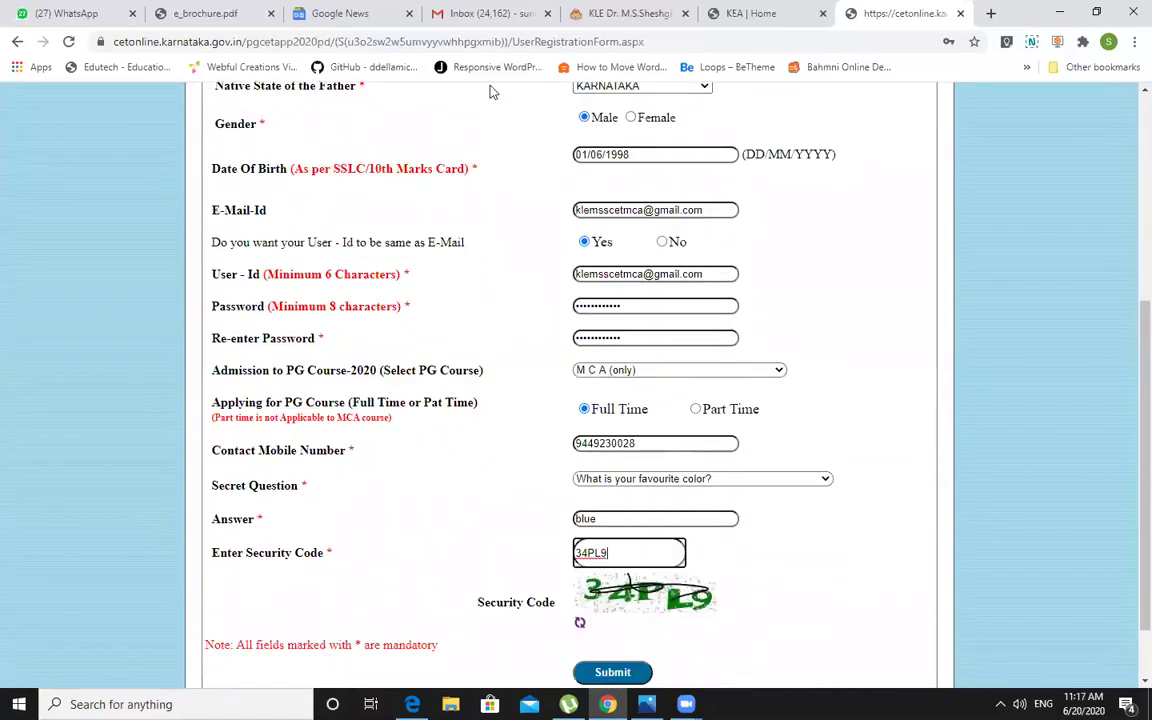
pyautogui.scroll(-1, 478, 388)
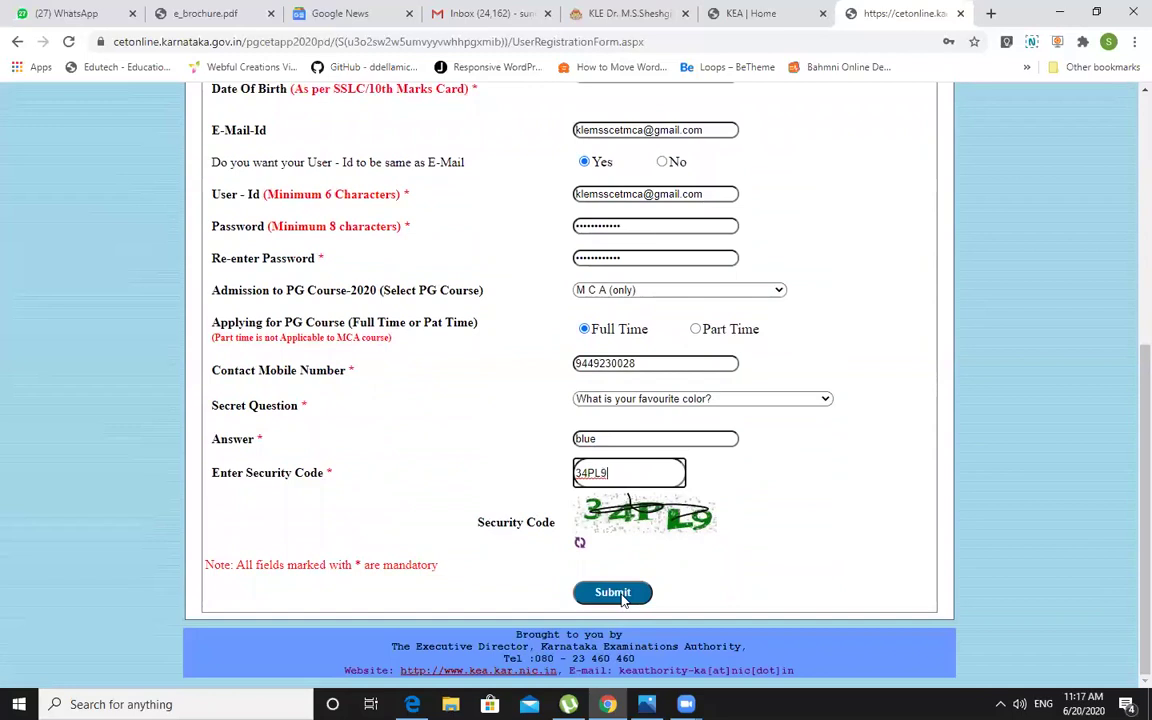
# - Submit the registration form and select the full success message with the application number
pyautogui.click(614, 593)
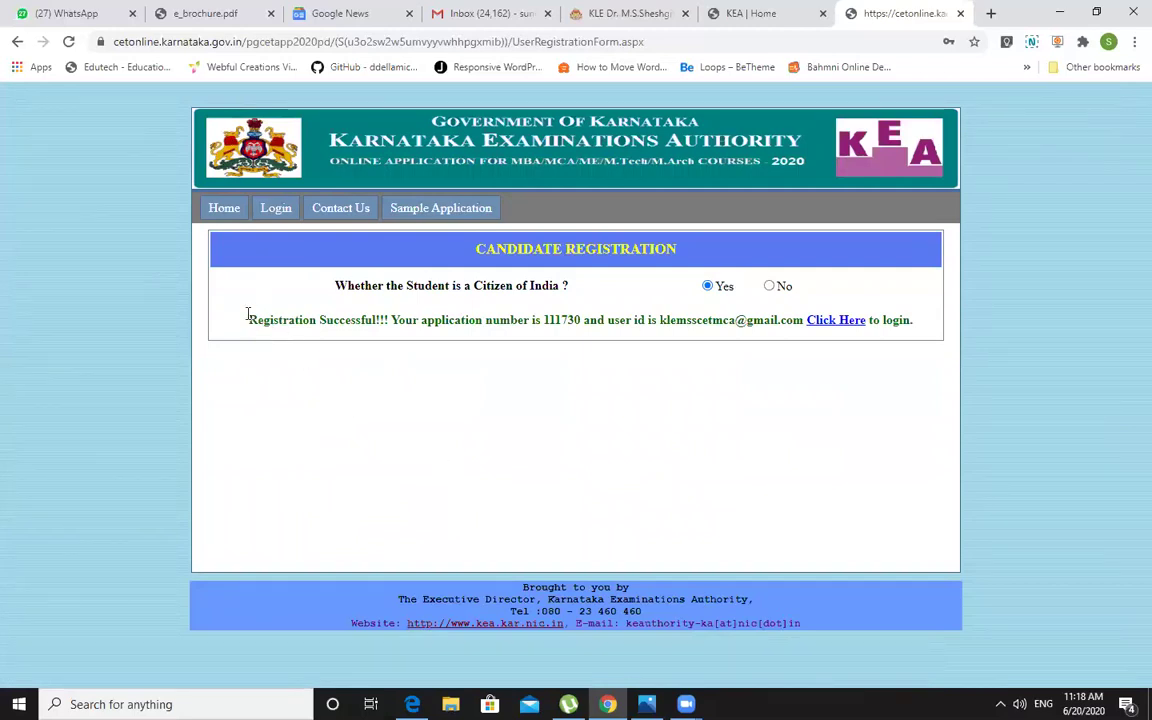
pyautogui.moveTo(248, 316); pyautogui.dragTo(389, 320)
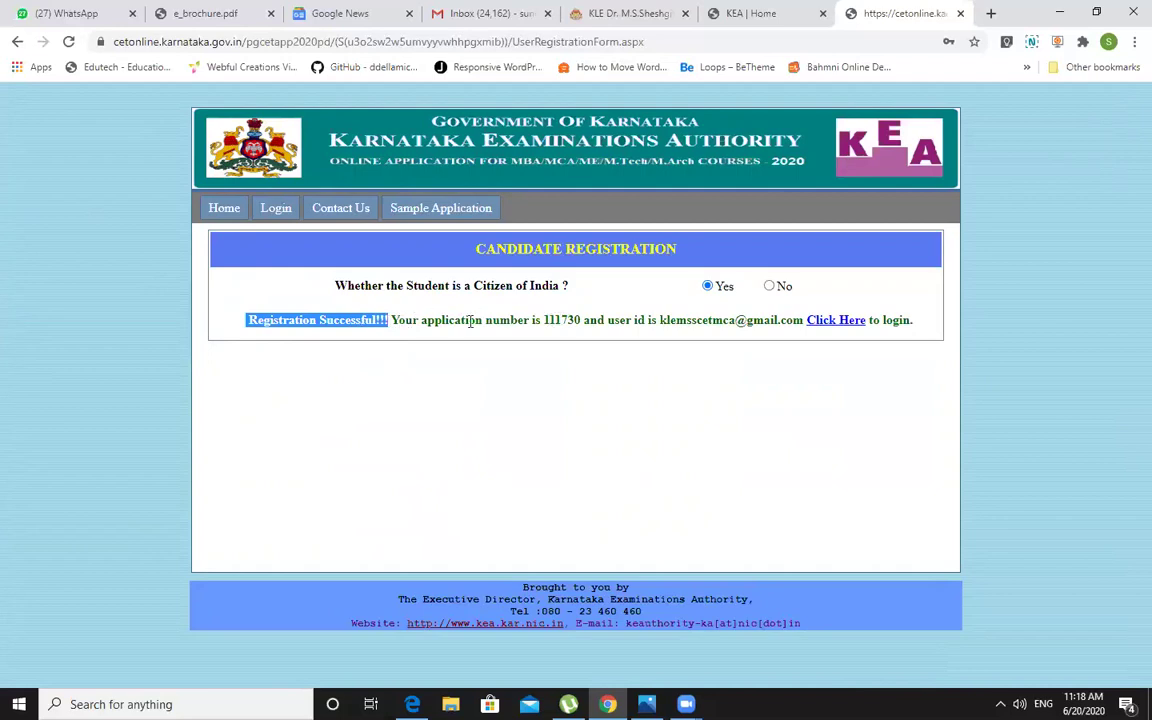
pyautogui.click(395, 321)
pyautogui.moveTo(247, 318); pyautogui.dragTo(910, 320)
pyautogui.hotkey('ctrl', 'c')
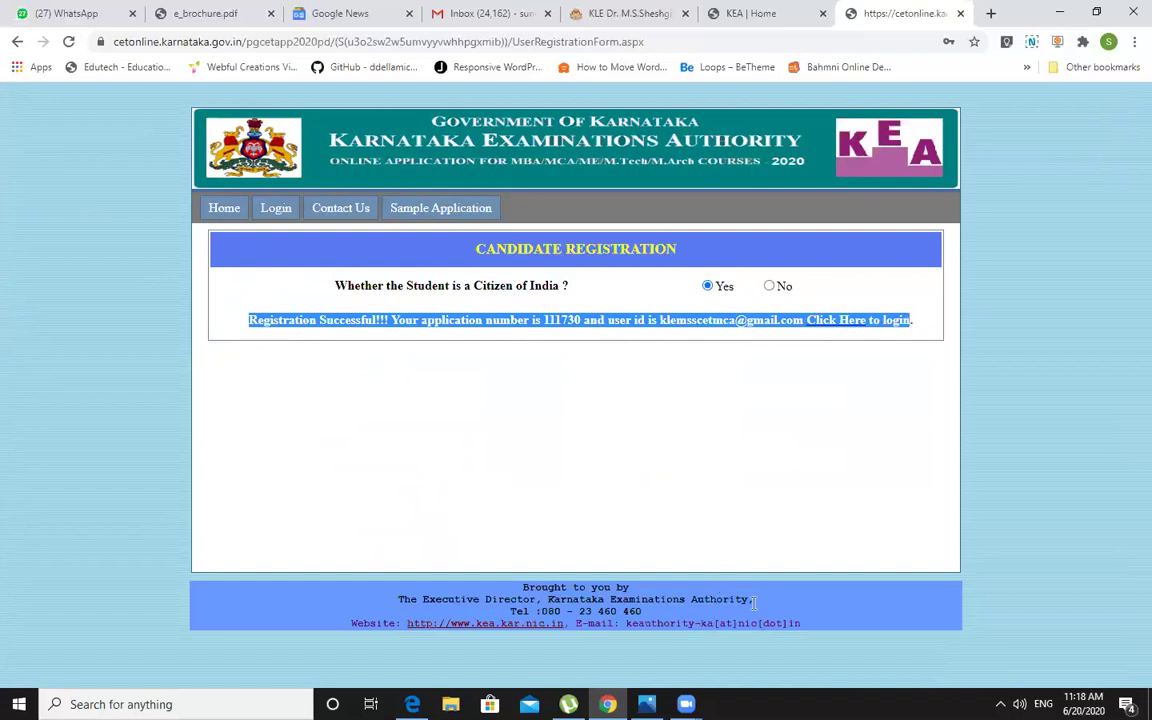
# - Paste the registration success message into a new Notepad document, then minimize Notepad
pyautogui.press('super+r')
pyautogui.press('Return')
pyautogui.hotkey('ctrl', 'v')
pyautogui.click(946, 107)
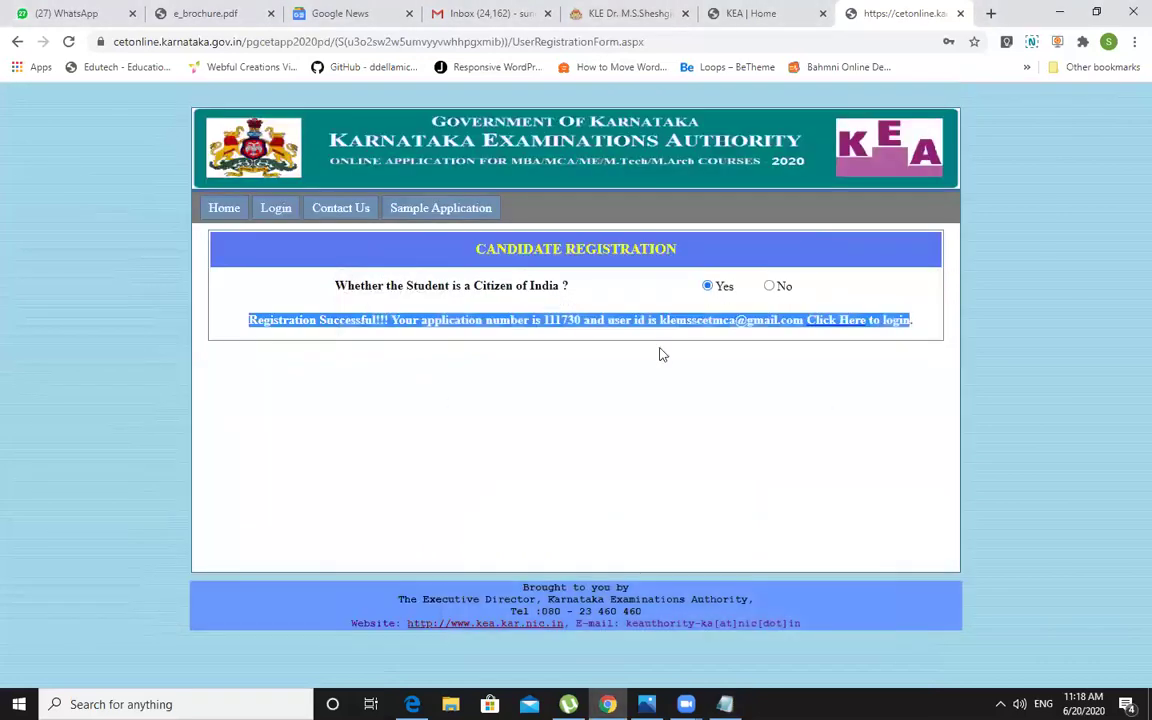
pyautogui.click(588, 423)
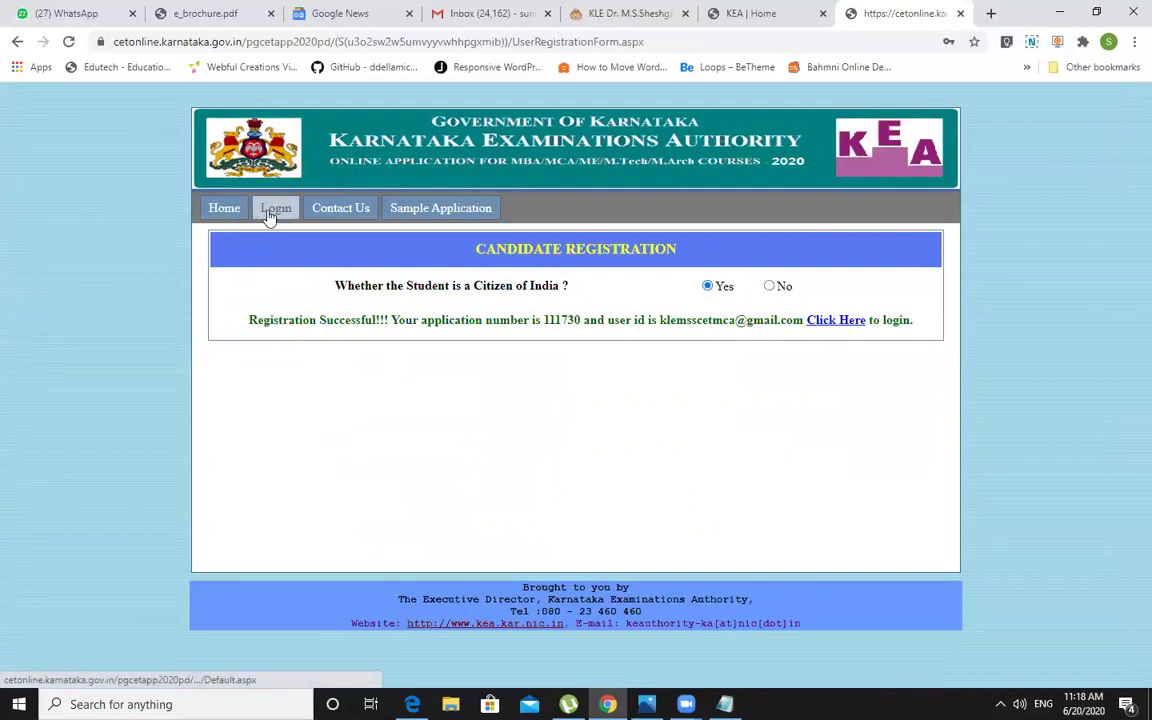
# - Open the login page and enter the new user id and the account password
pyautogui.click(829, 322)
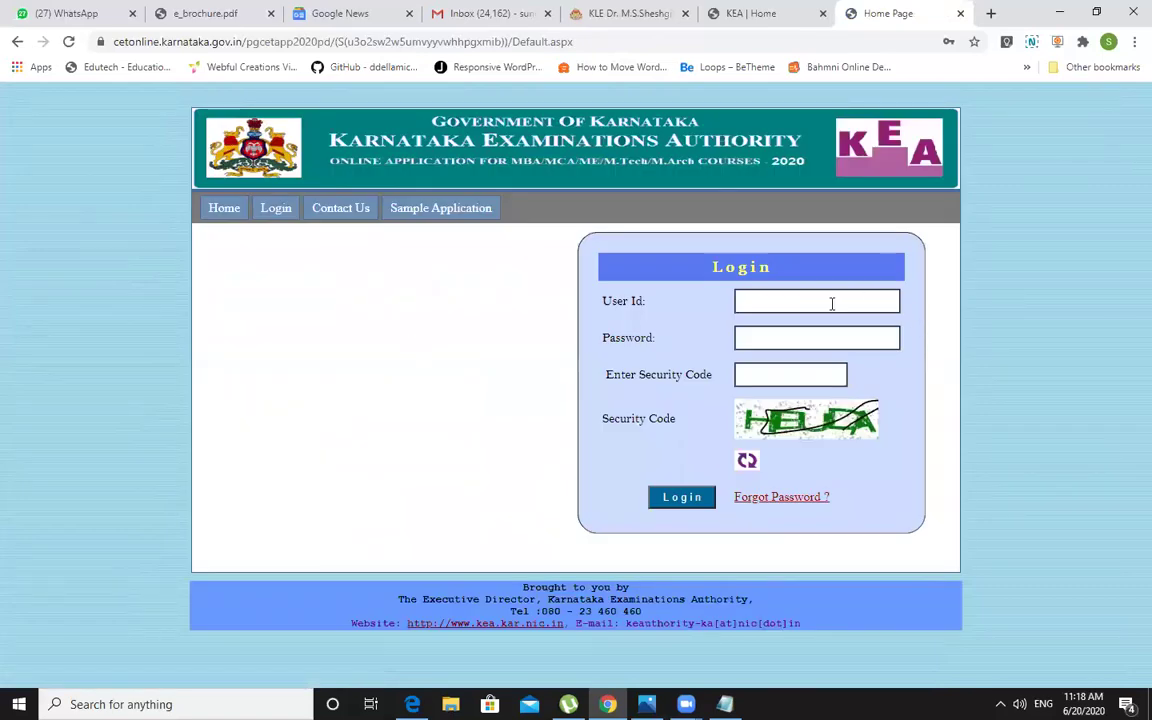
pyautogui.click(831, 304)
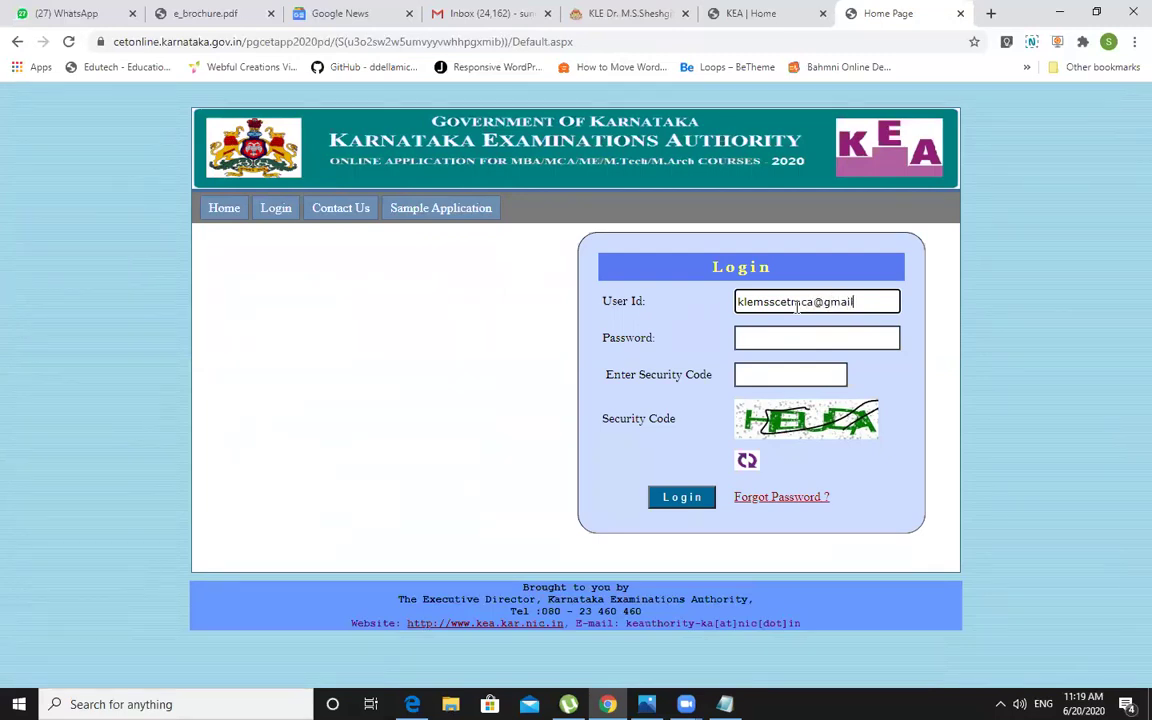
pyautogui.press('Tab')
pyautogui.write('••••••')
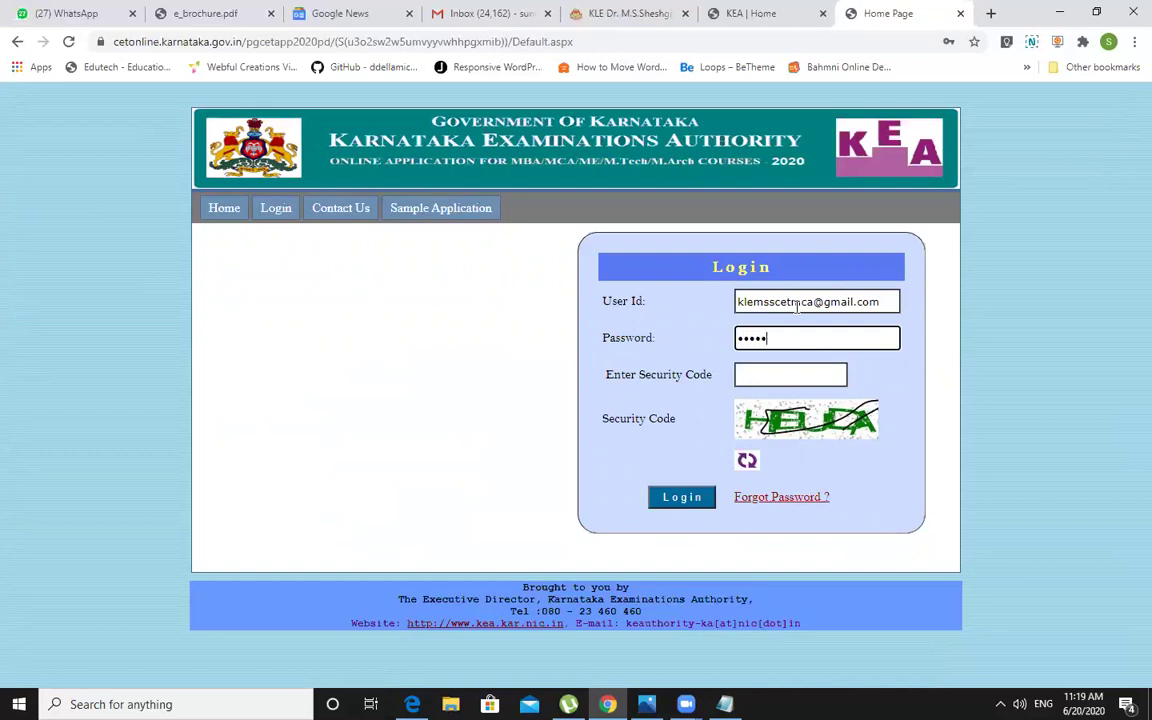
pyautogui.write('••••••')
# - Fill in the on-screen security code and log in
pyautogui.click(797, 373)
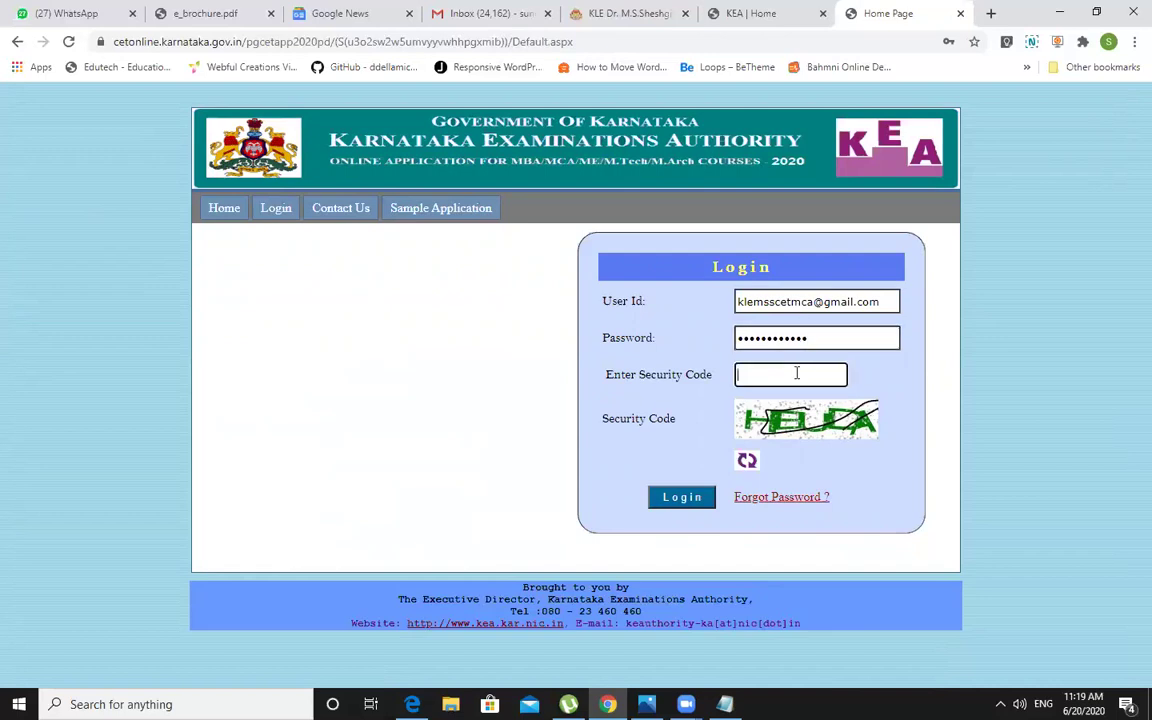
pyautogui.write('HEU')
pyautogui.press('BackSpace')
pyautogui.write('UDA')
pyautogui.click(684, 498)
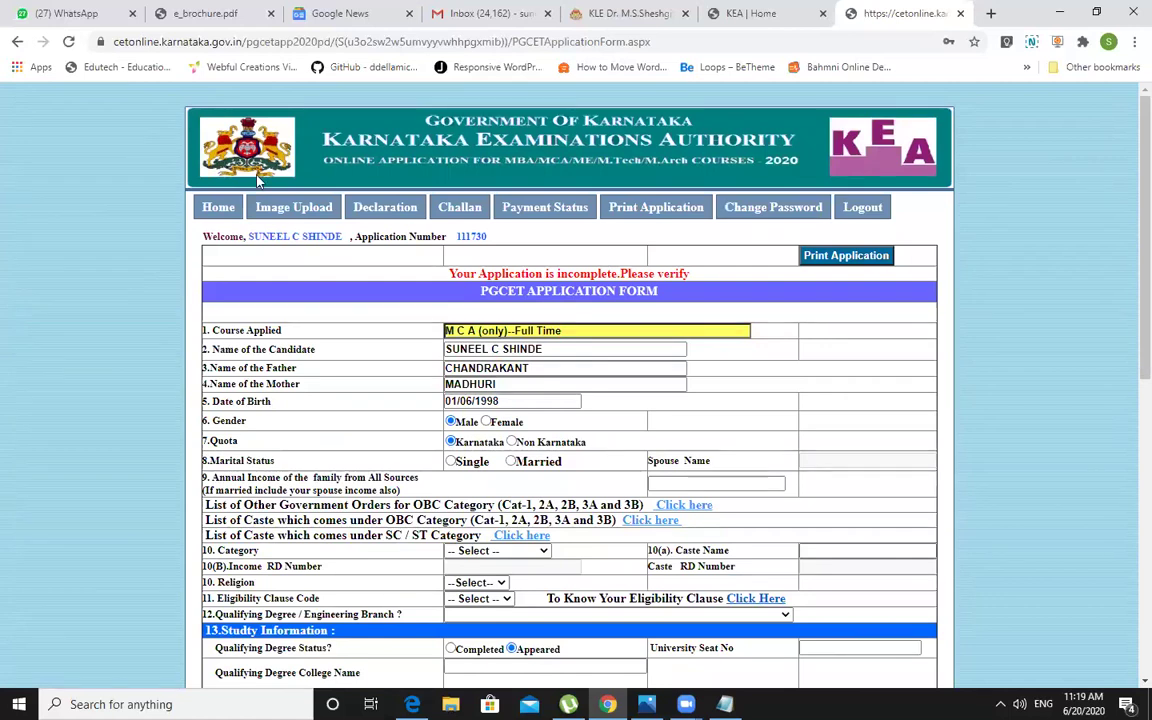
pyautogui.moveTo(250, 236); pyautogui.dragTo(401, 237)
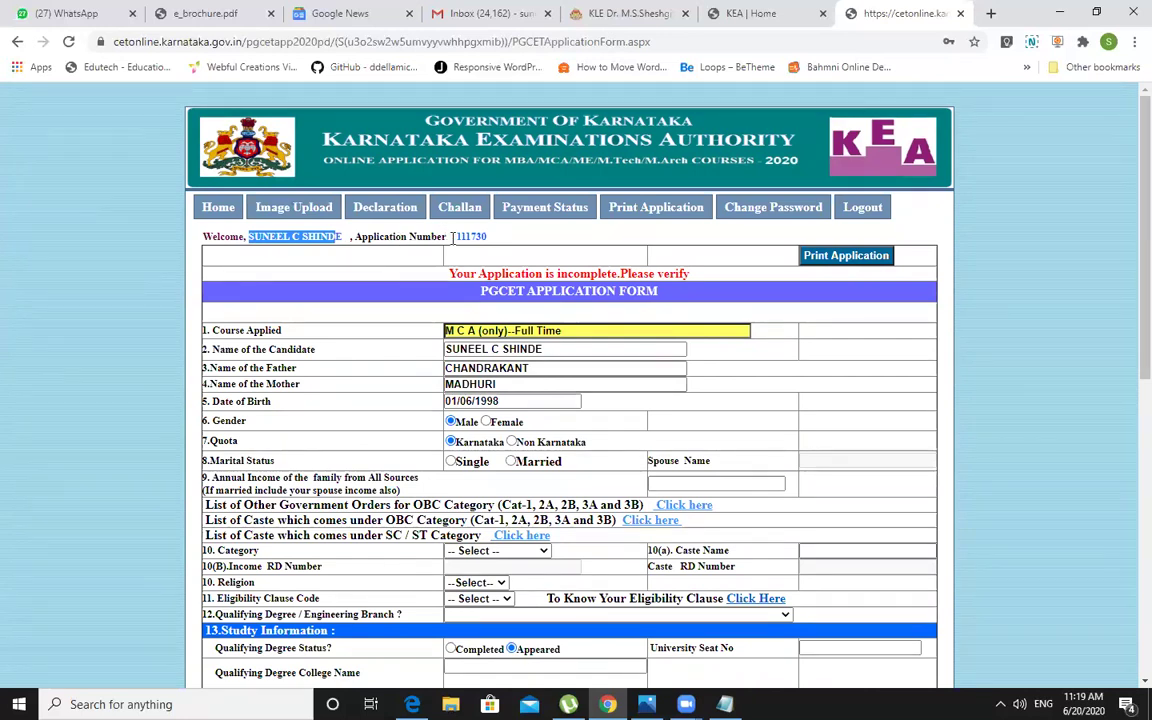
pyautogui.doubleClick(470, 236)
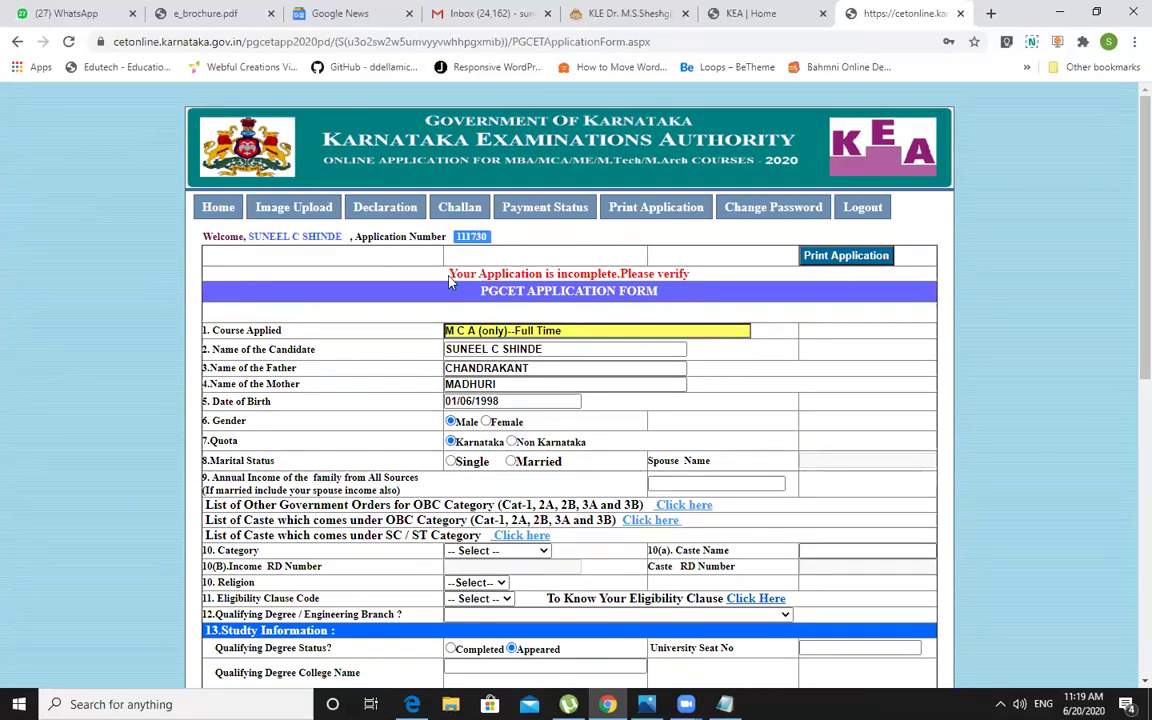
pyautogui.moveTo(452, 276); pyautogui.dragTo(677, 270)
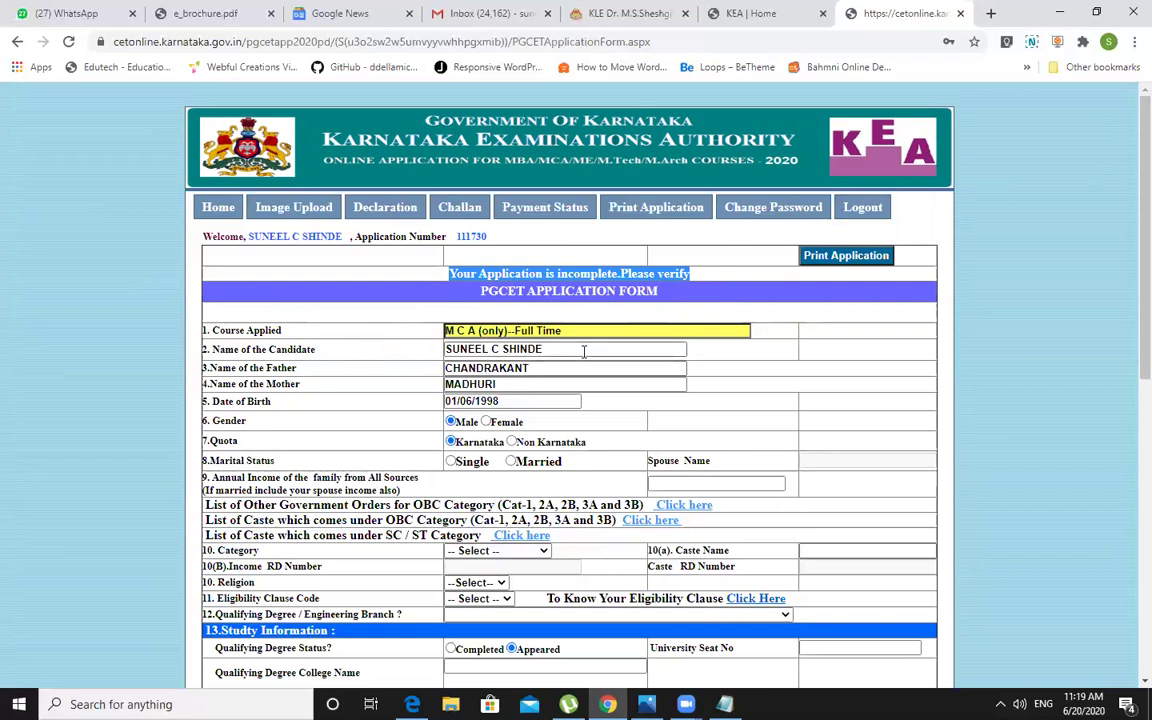
pyautogui.scroll(-1, 397, 347)
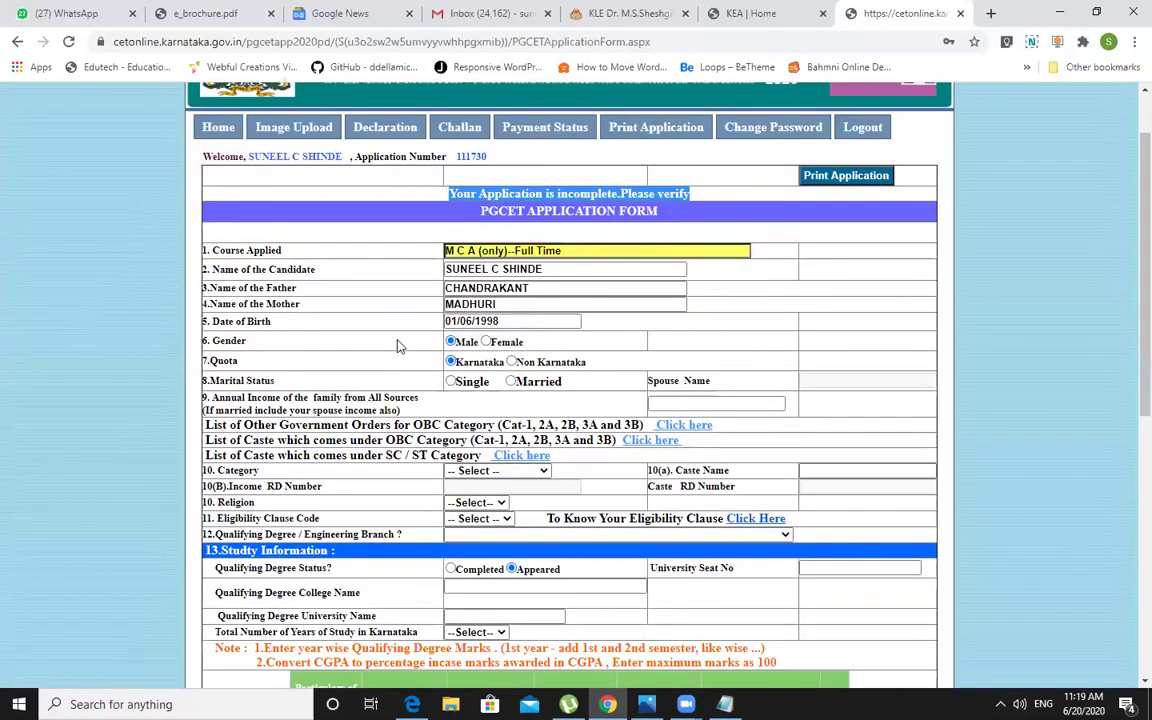
pyautogui.scroll(-1, 398, 340)
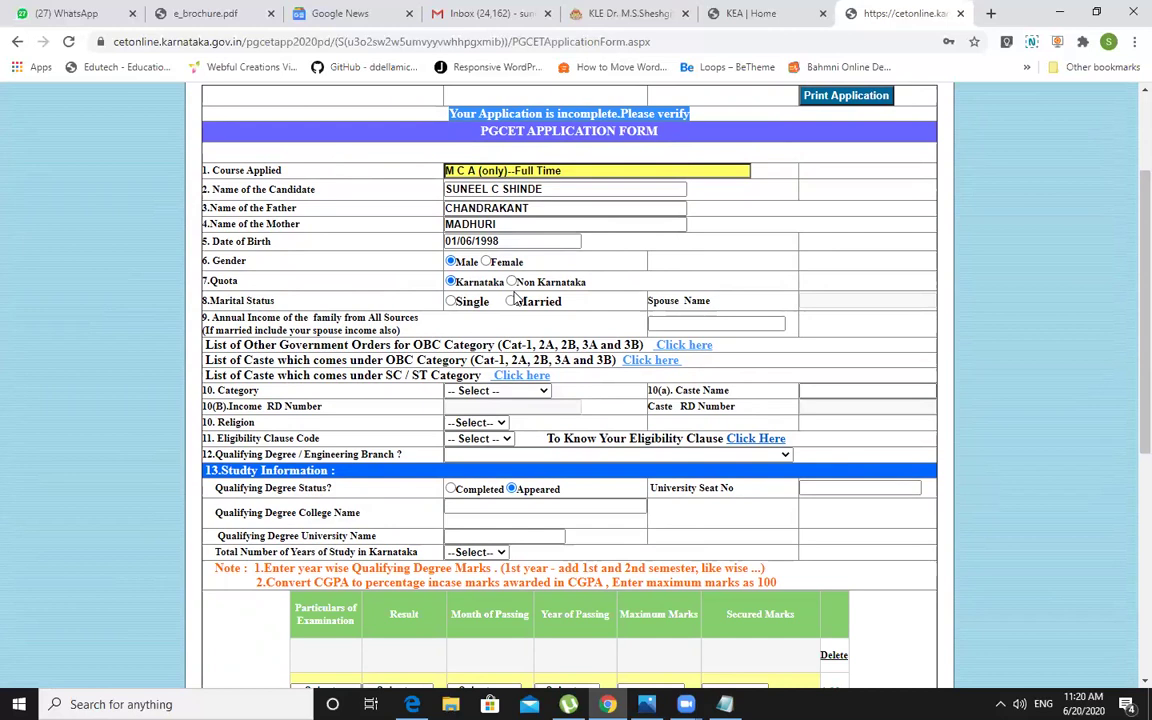
# - Mark marital status as Single and choose General Merit as the category
pyautogui.click(451, 302)
pyautogui.scroll(-1, 451, 300)
pyautogui.scroll(1, 420, 255)
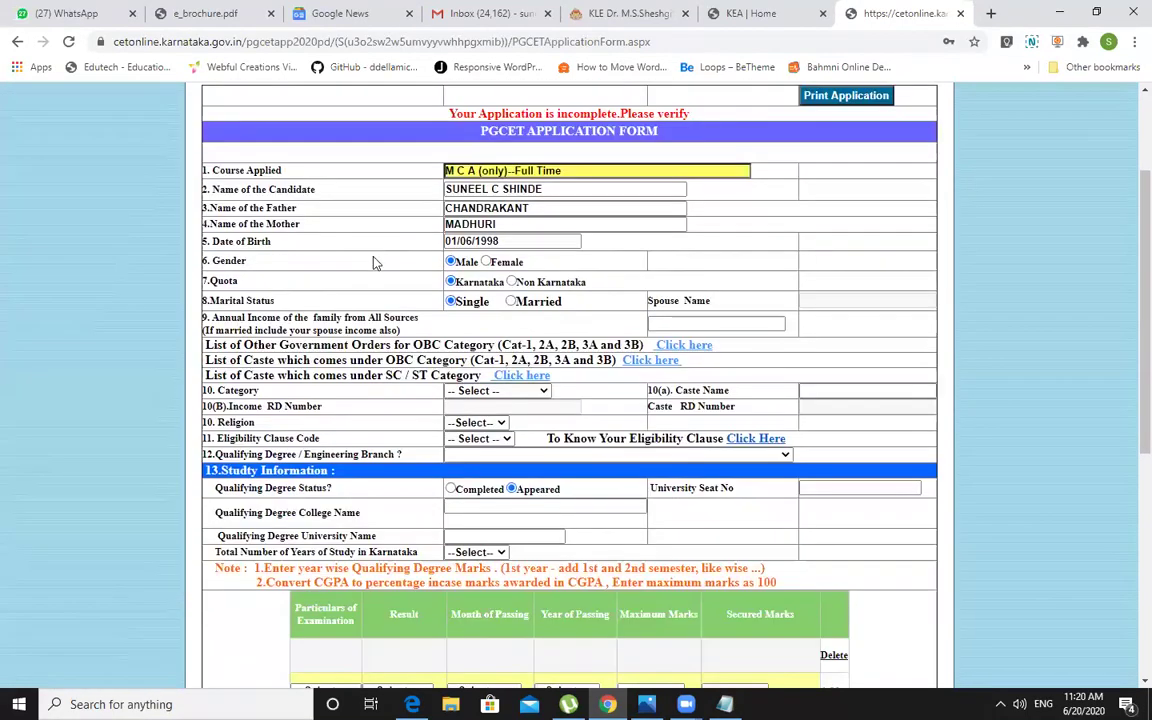
pyautogui.click(531, 391)
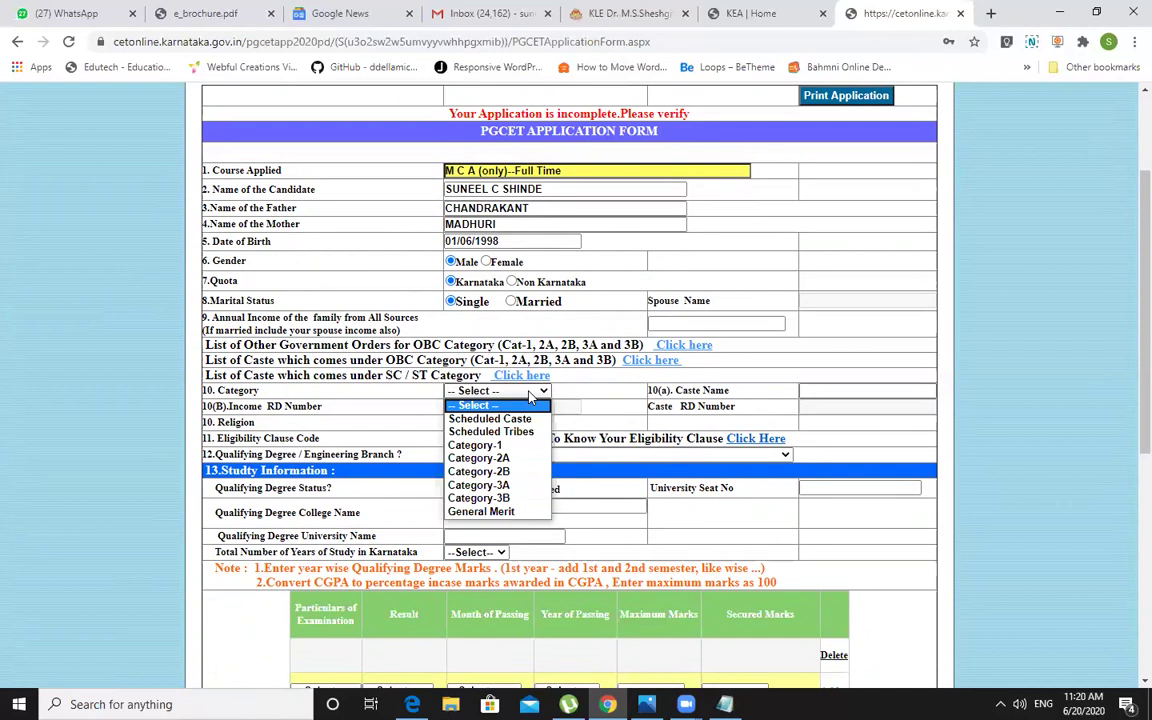
pyautogui.click(476, 511)
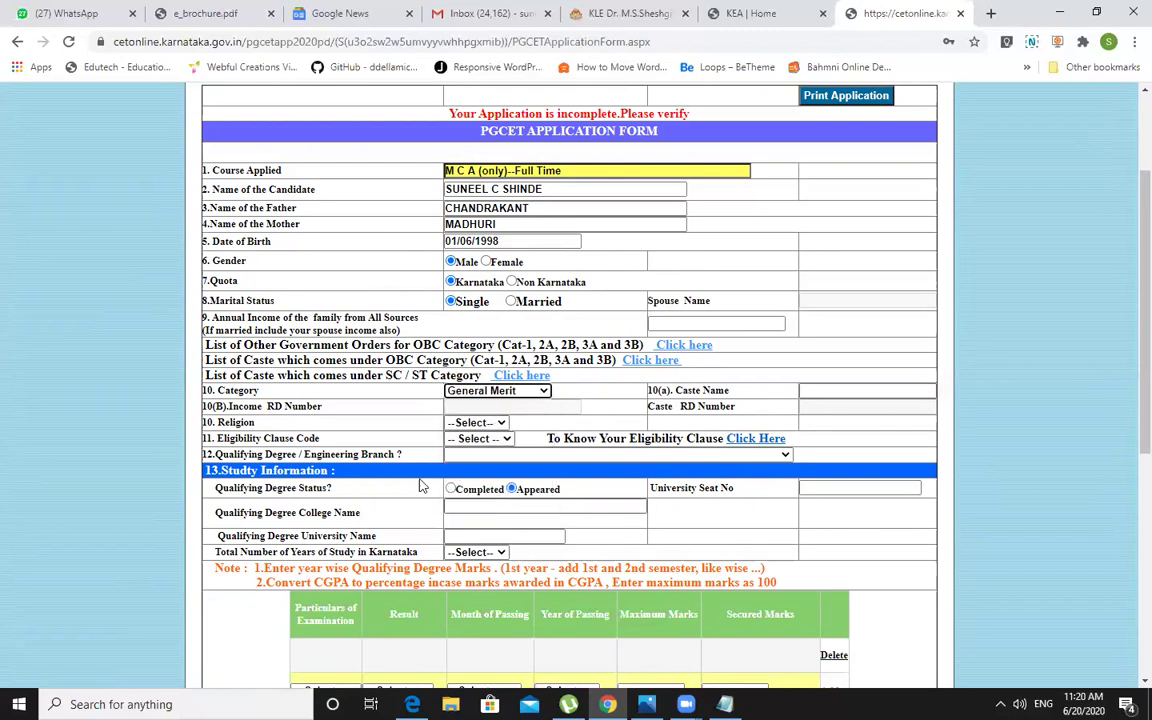
# - Enter caste Maratha and fill in the income certificate RD number
pyautogui.click(828, 393)
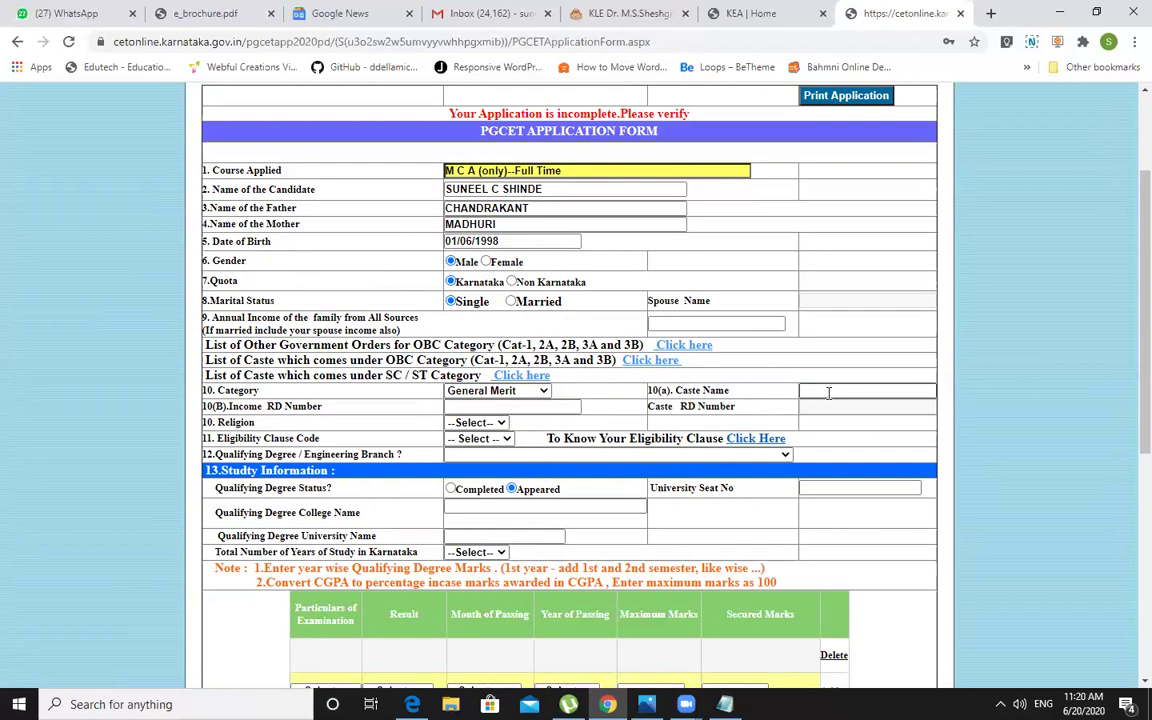
pyautogui.click(828, 393)
pyautogui.write('Ma')
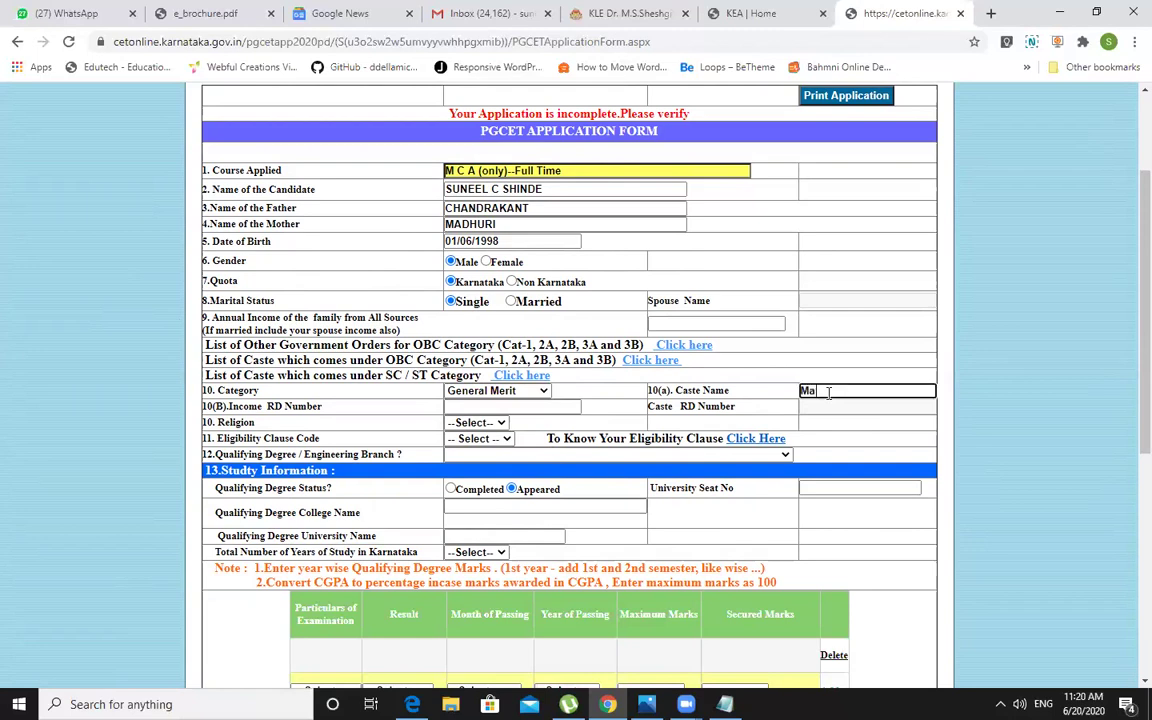
pyautogui.write('ratha')
pyautogui.press('Tab')
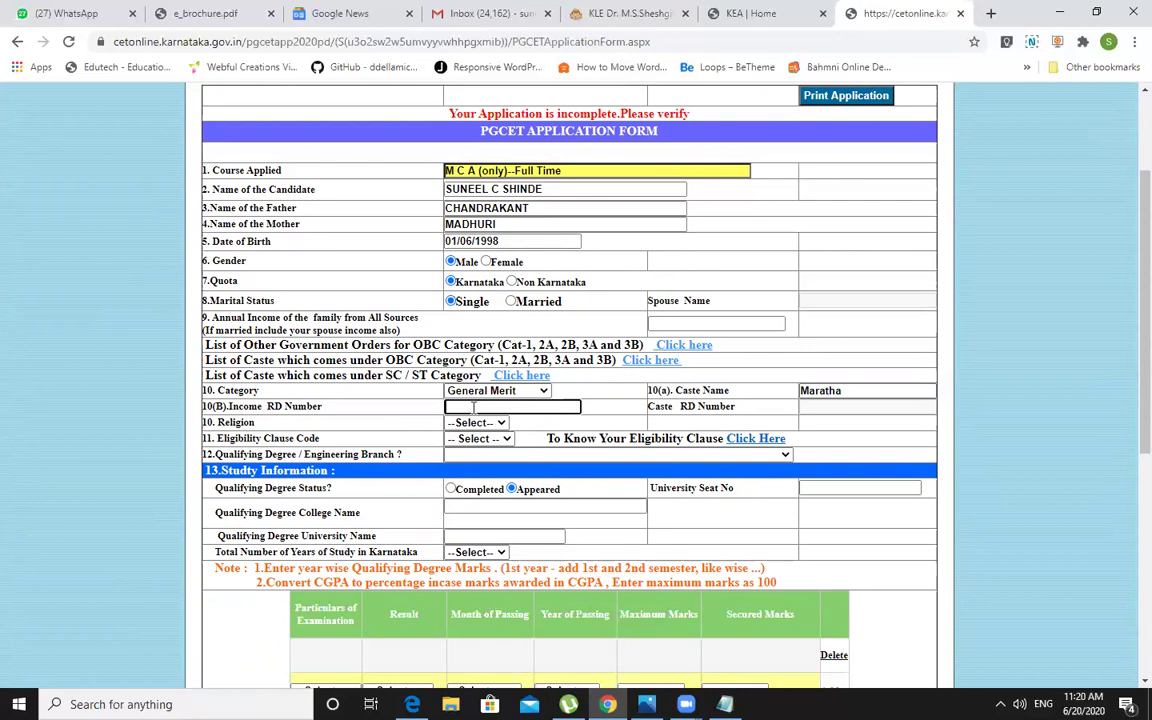
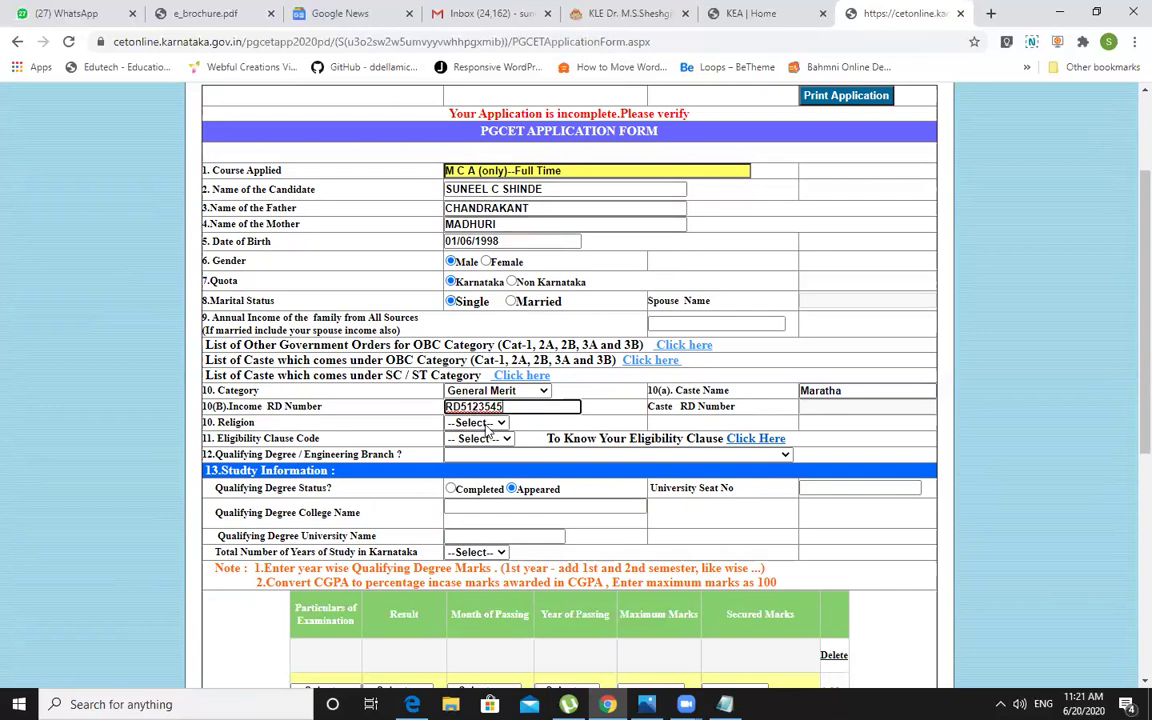
# - Choose Hindu as the religion and switch to the KEA home page
pyautogui.click(489, 424)
pyautogui.click(498, 451)
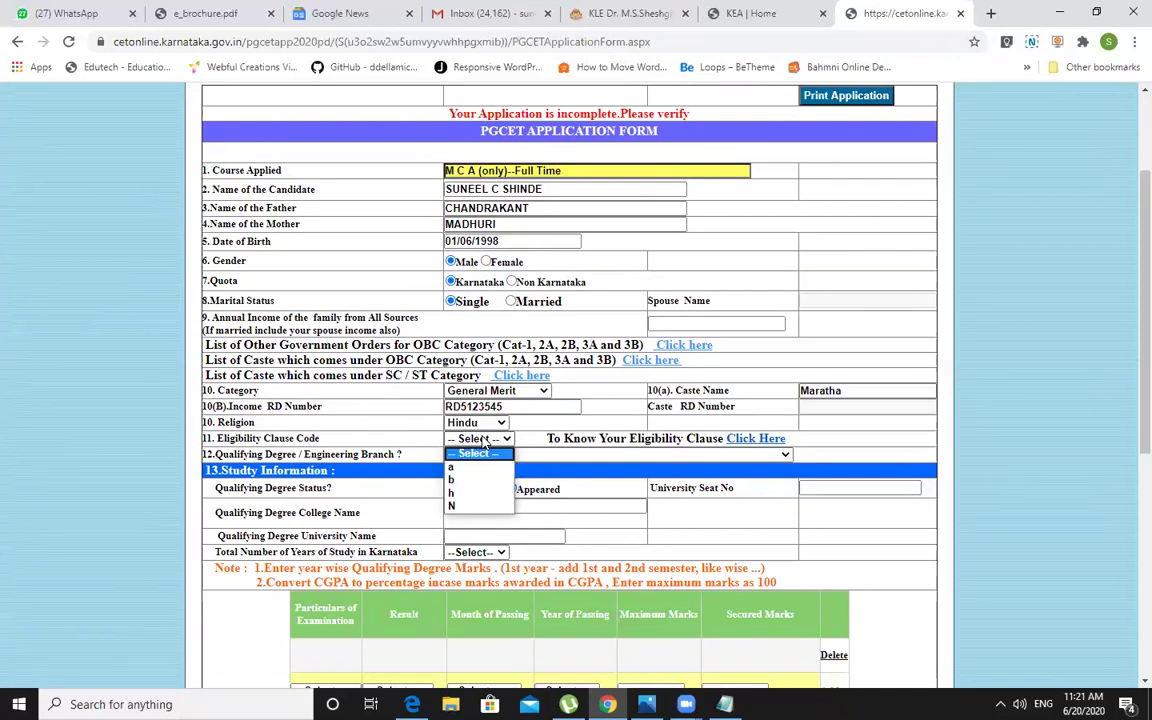
pyautogui.click(748, 13)
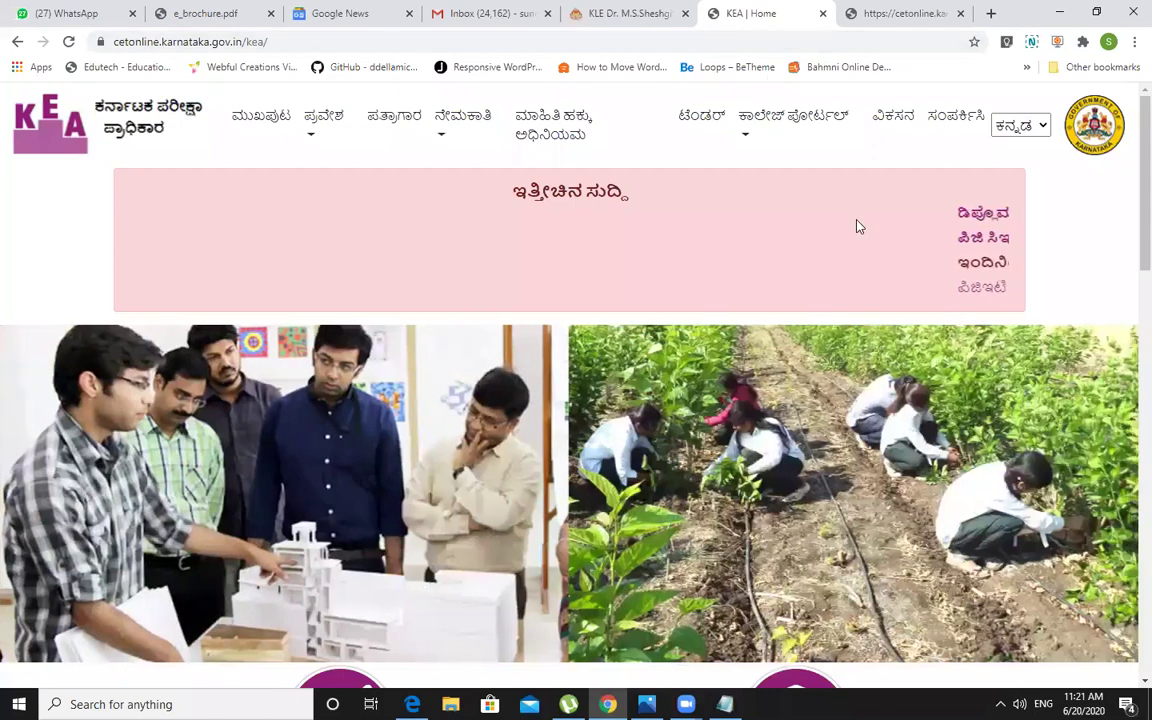
# - Open the PGCET home page, then switch to the e_brochure.pdf tab
pyautogui.click(856, 227)
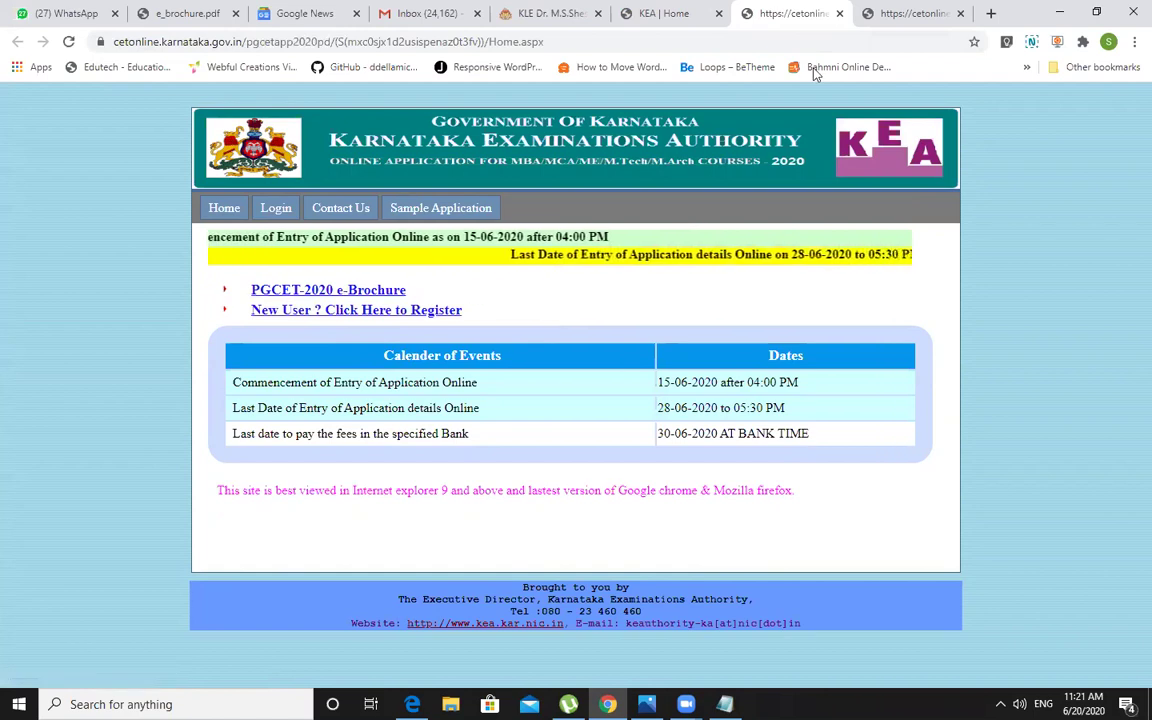
pyautogui.hotkey('ctrl', '2')
pyautogui.scroll(4, 510, 315)
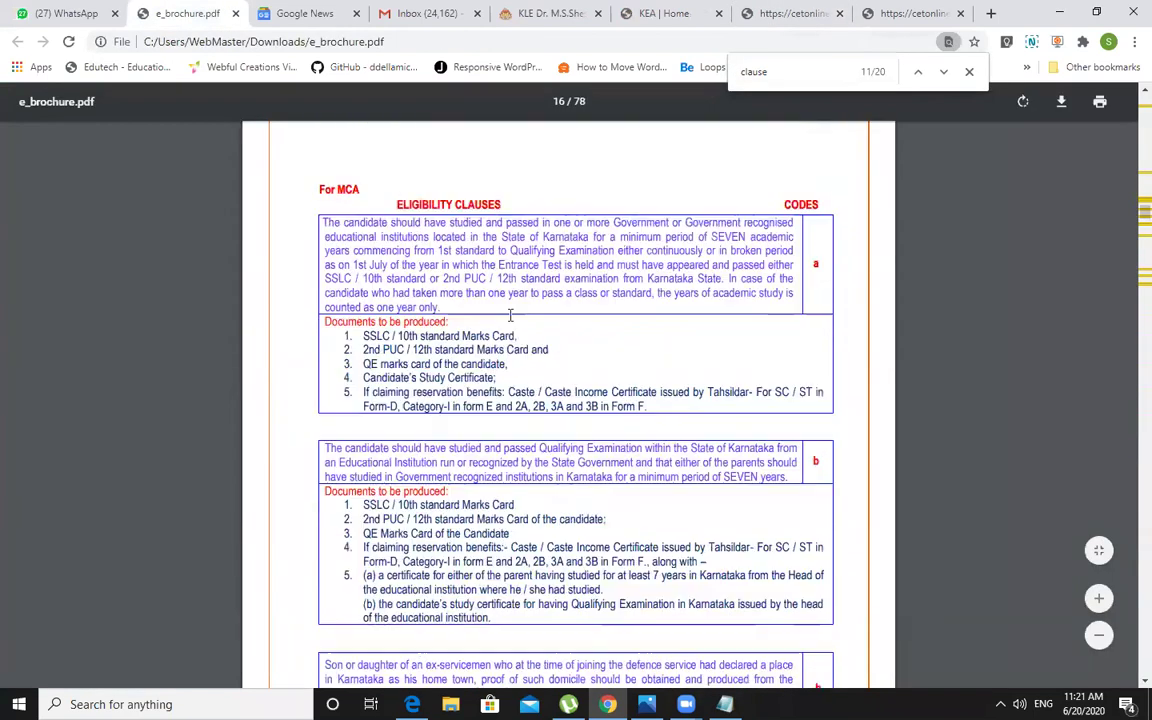
pyautogui.scroll(2, 510, 318)
pyautogui.scroll(3, 617, 345)
pyautogui.scroll(4, 617, 345)
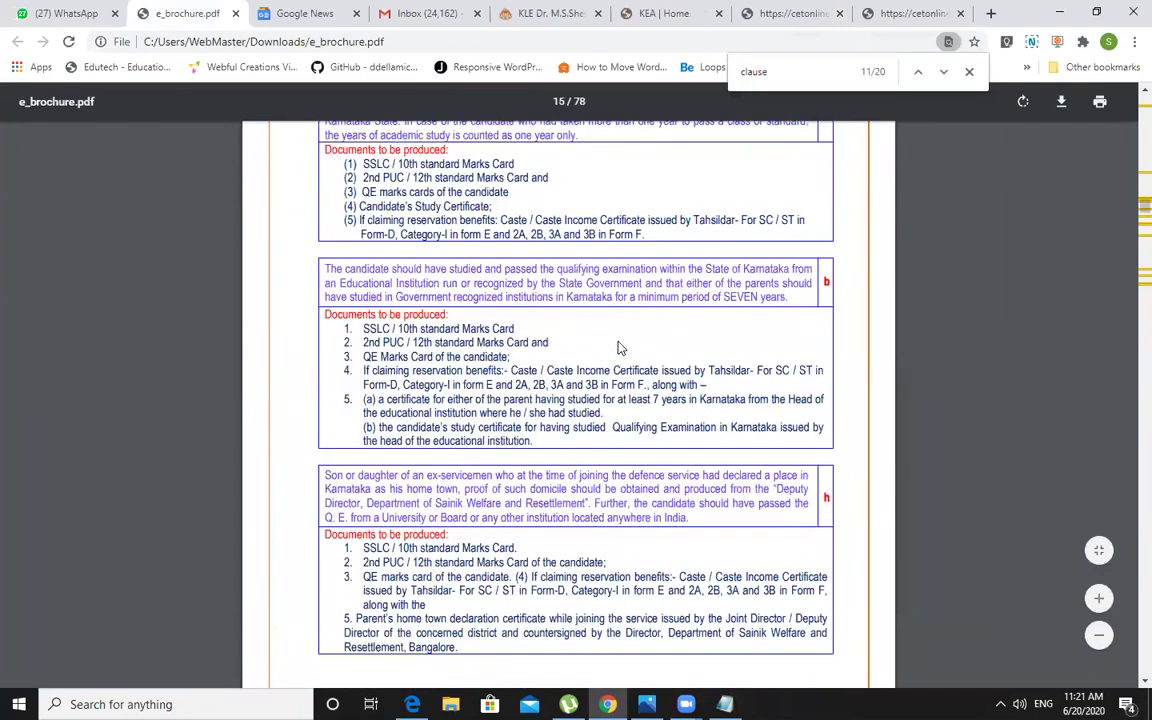
pyautogui.scroll(3, 617, 347)
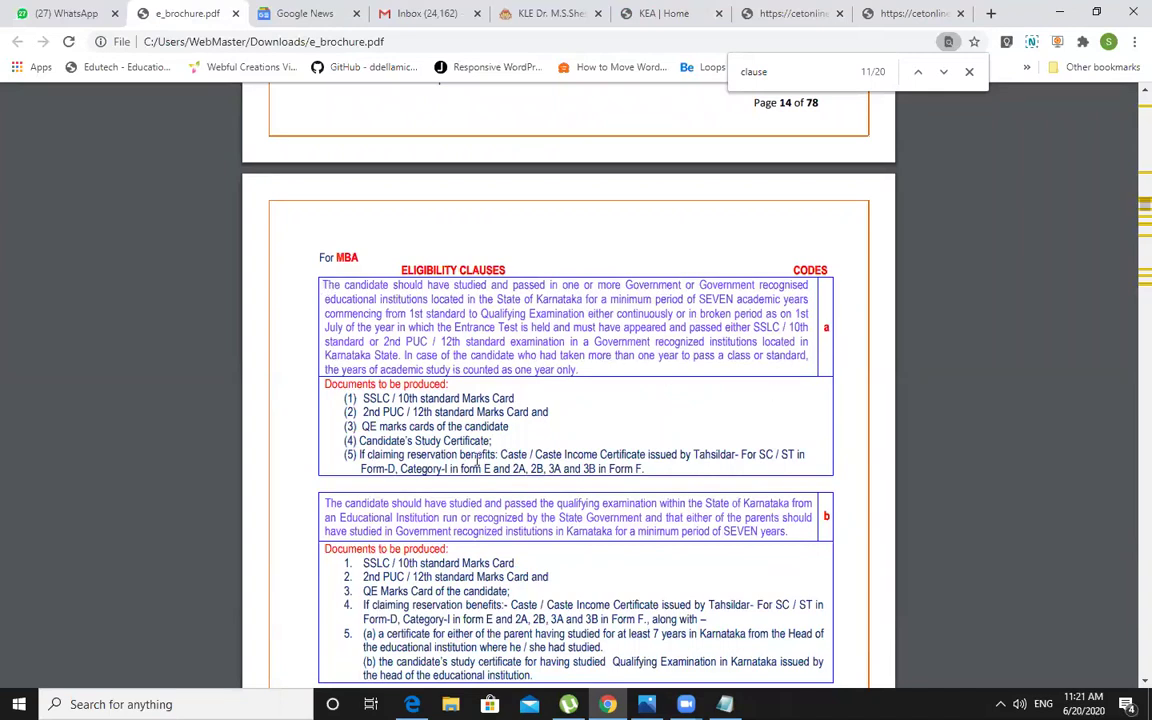
# - Scroll the brochure to the MCA eligibility clause codes, then return to the application form
pyautogui.scroll(-1, 518, 421)
pyautogui.scroll(-1, 530, 460)
pyautogui.scroll(-1, 537, 481)
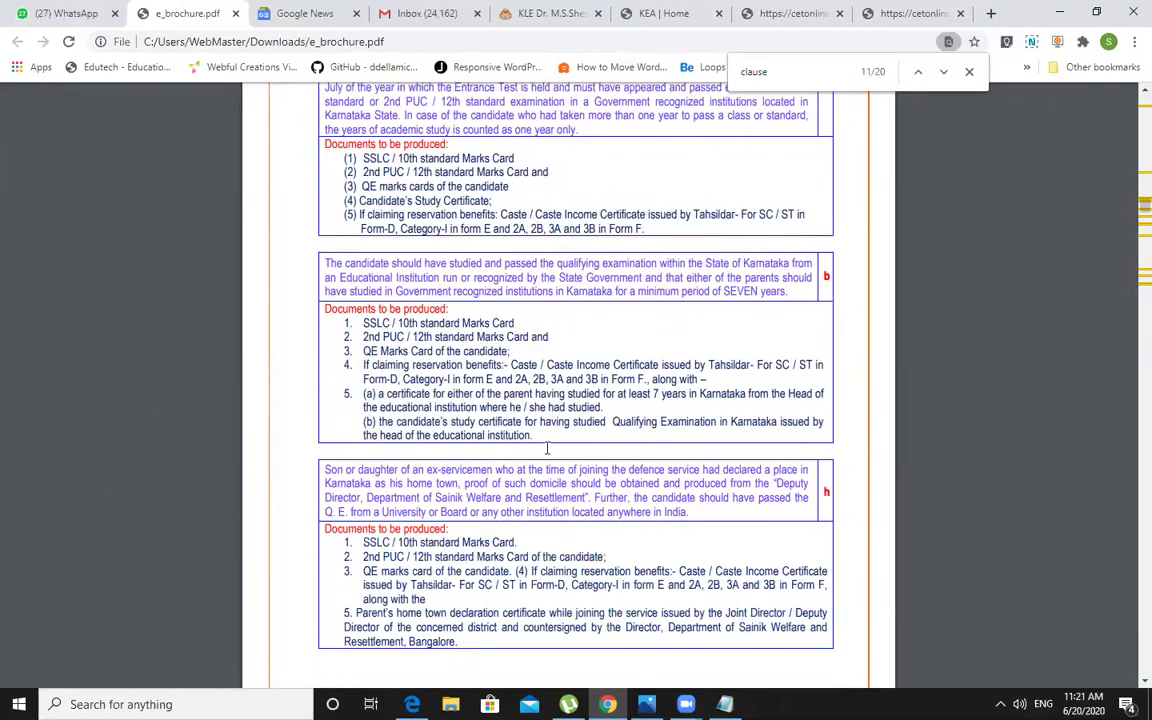
pyautogui.scroll(-3, 520, 430)
pyautogui.scroll(-2, 520, 433)
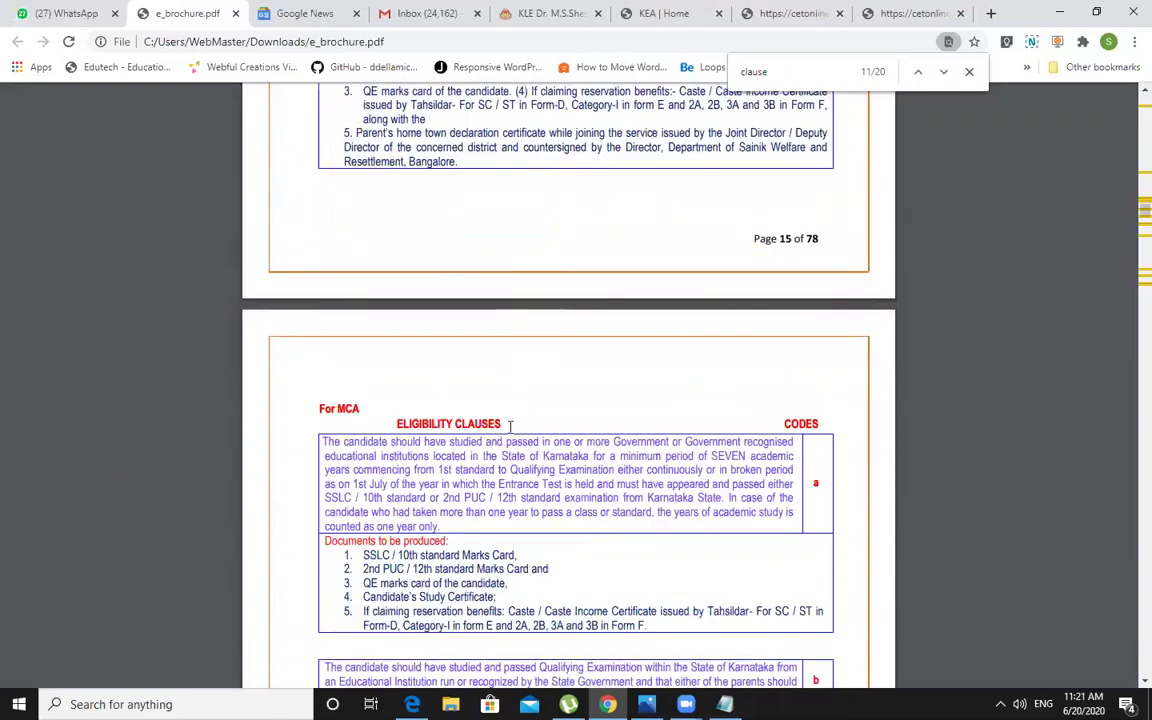
pyautogui.scroll(-2, 680, 410)
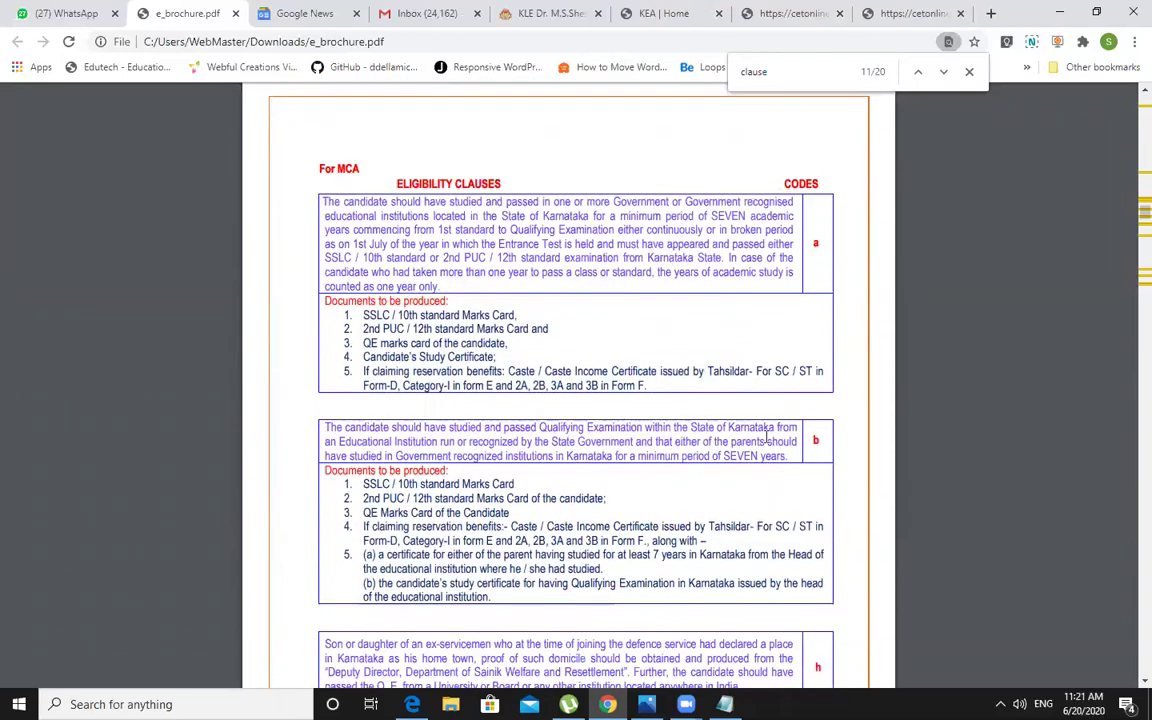
pyautogui.scroll(5, 740, 440)
pyautogui.scroll(5, 764, 438)
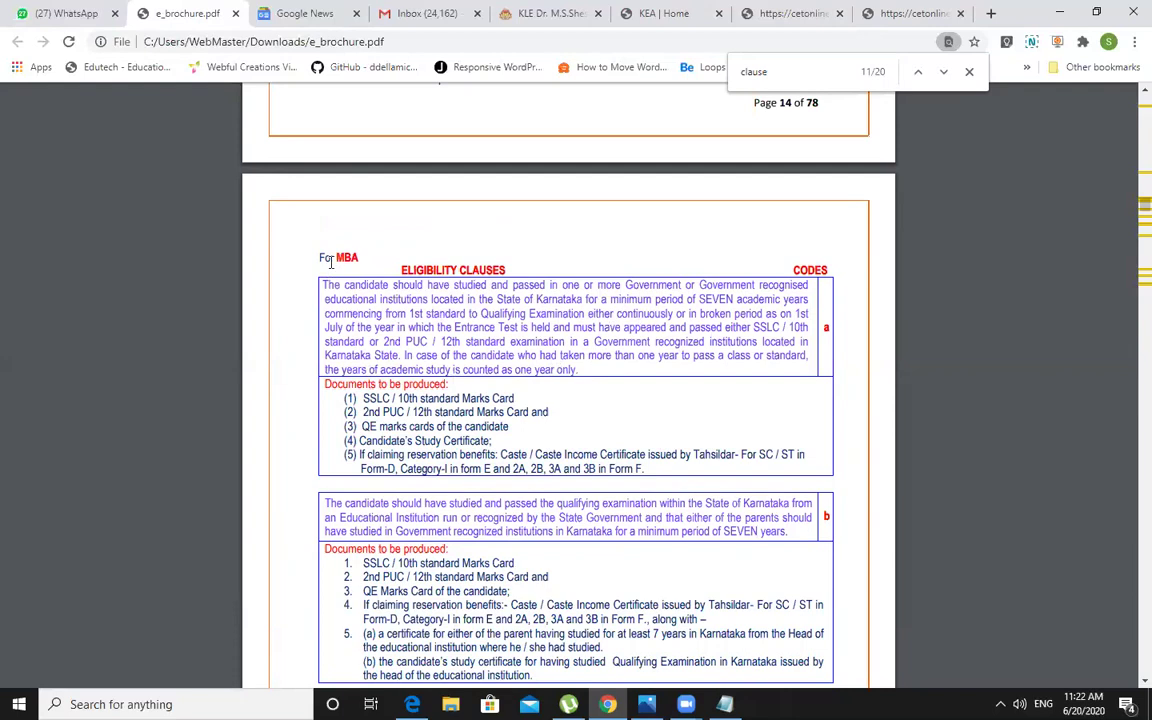
pyautogui.scroll(-5, 385, 445)
pyautogui.scroll(-3, 385, 445)
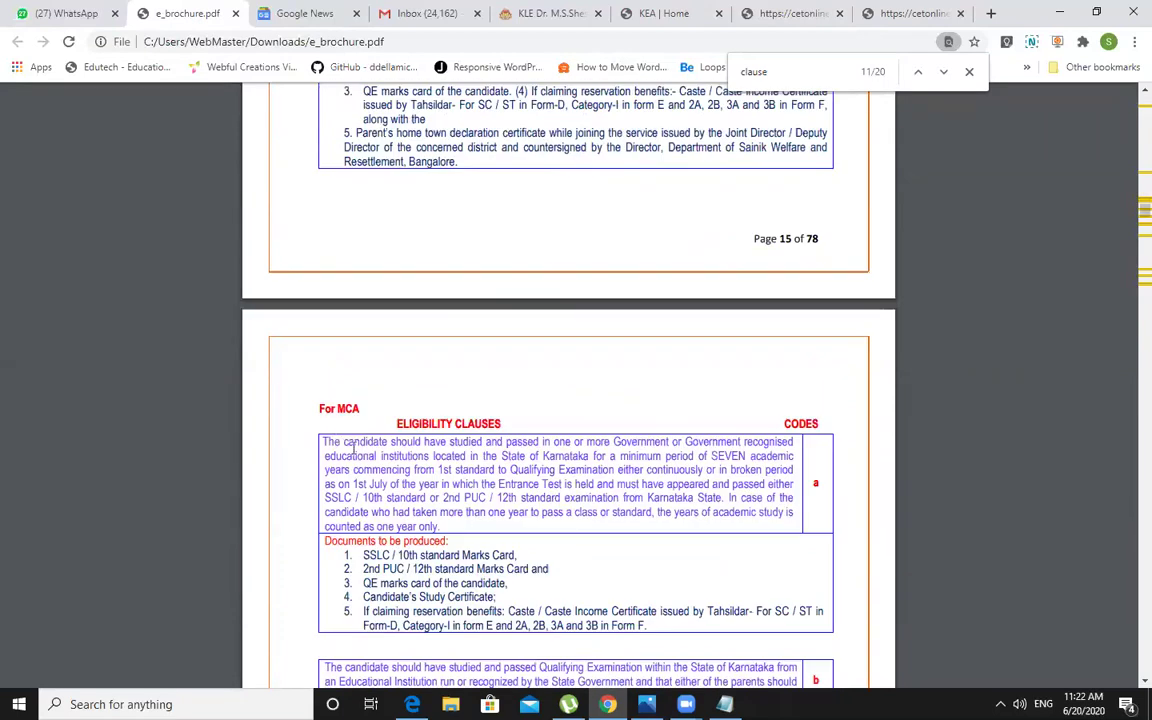
pyautogui.scroll(-2, 467, 425)
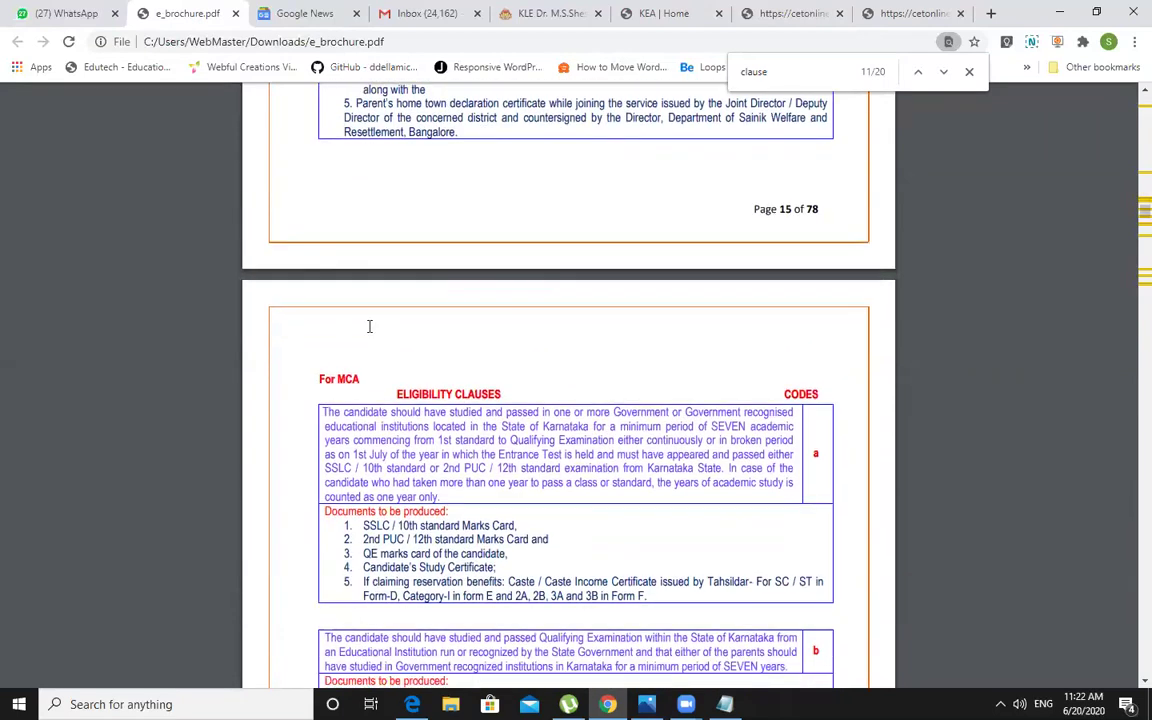
pyautogui.moveTo(317, 248); pyautogui.dragTo(361, 250)
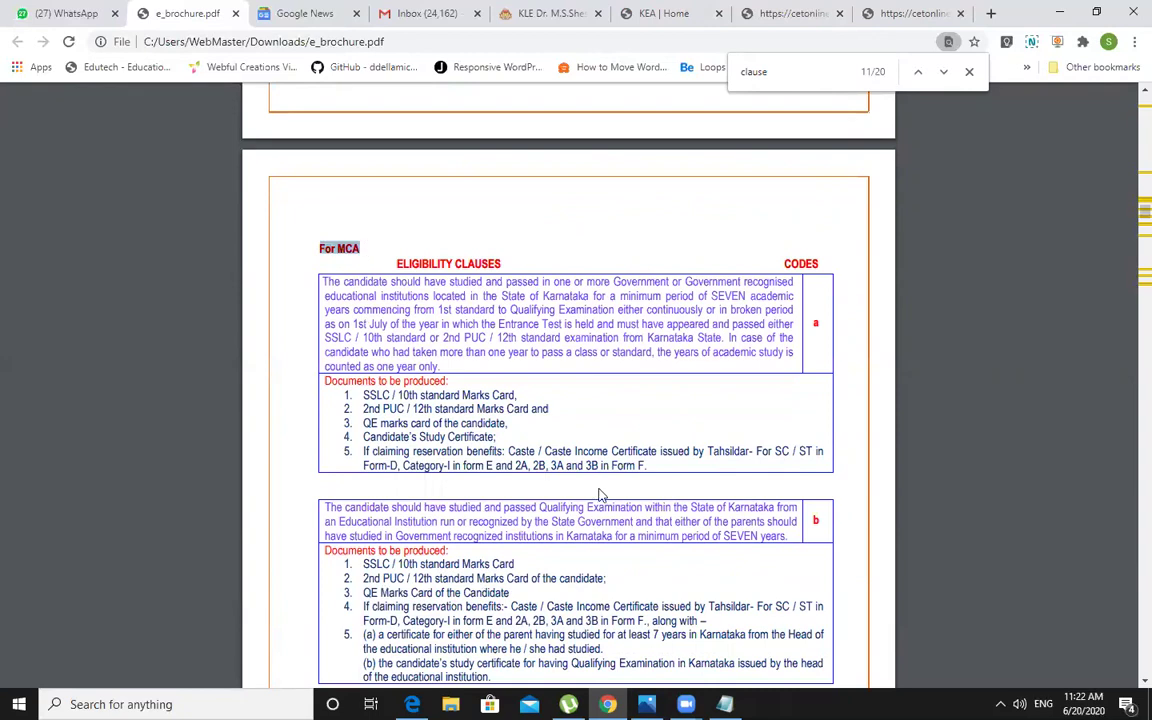
pyautogui.scroll(-1, 599, 489)
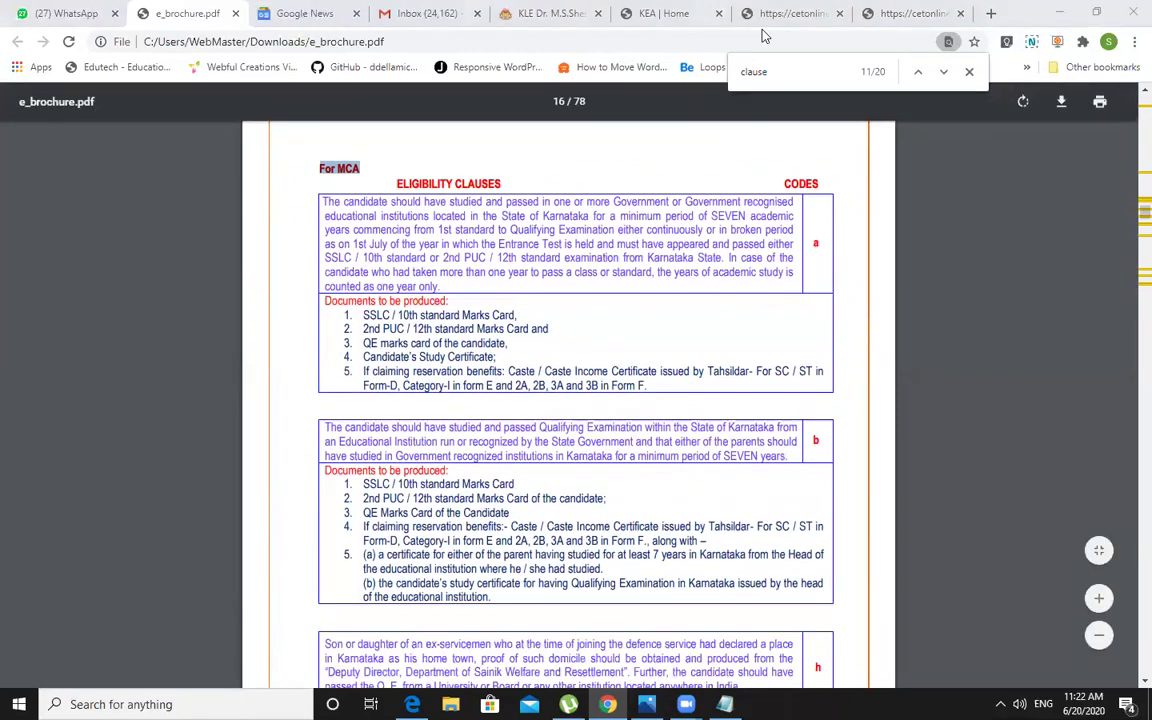
pyautogui.click(805, 13)
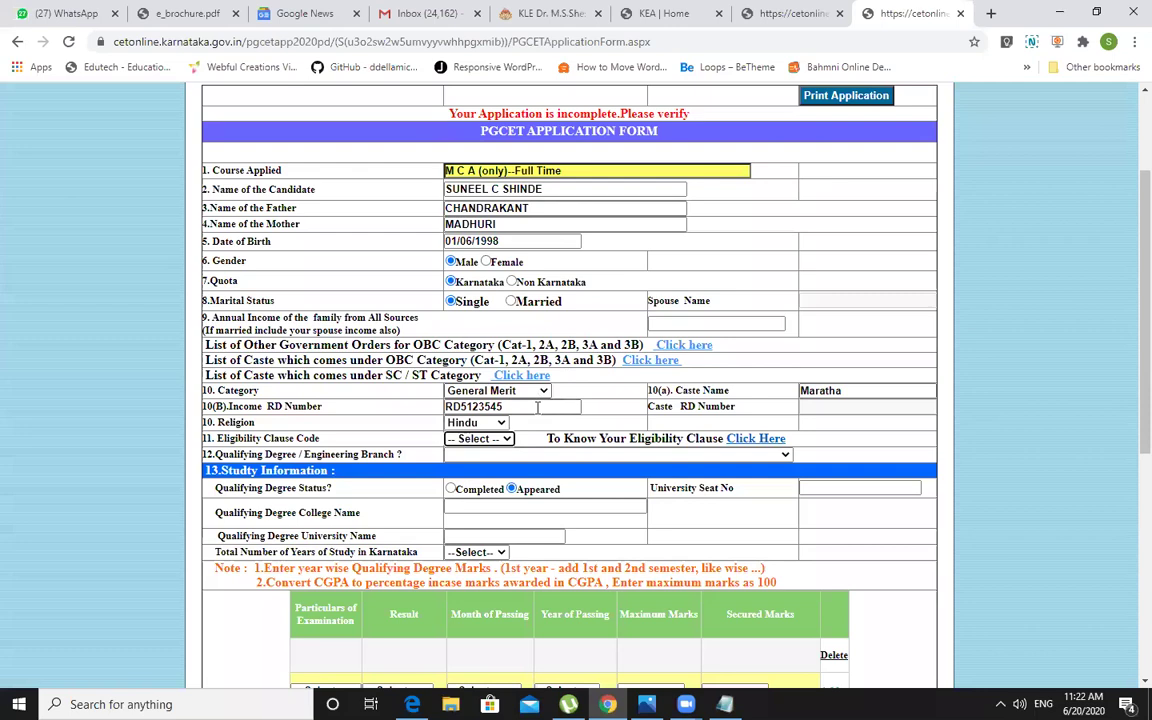
# - Set eligibility clause code 'a' and qualifying degree B.C.A (3 Years Degree)
pyautogui.click(490, 439)
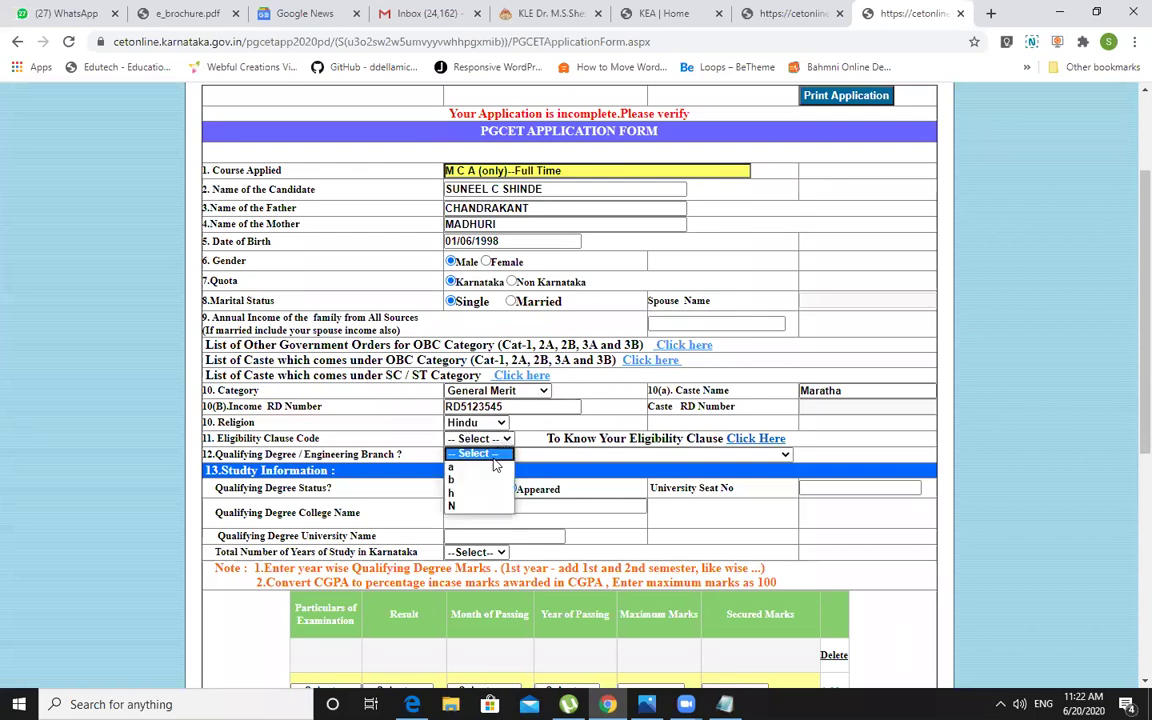
pyautogui.click(494, 467)
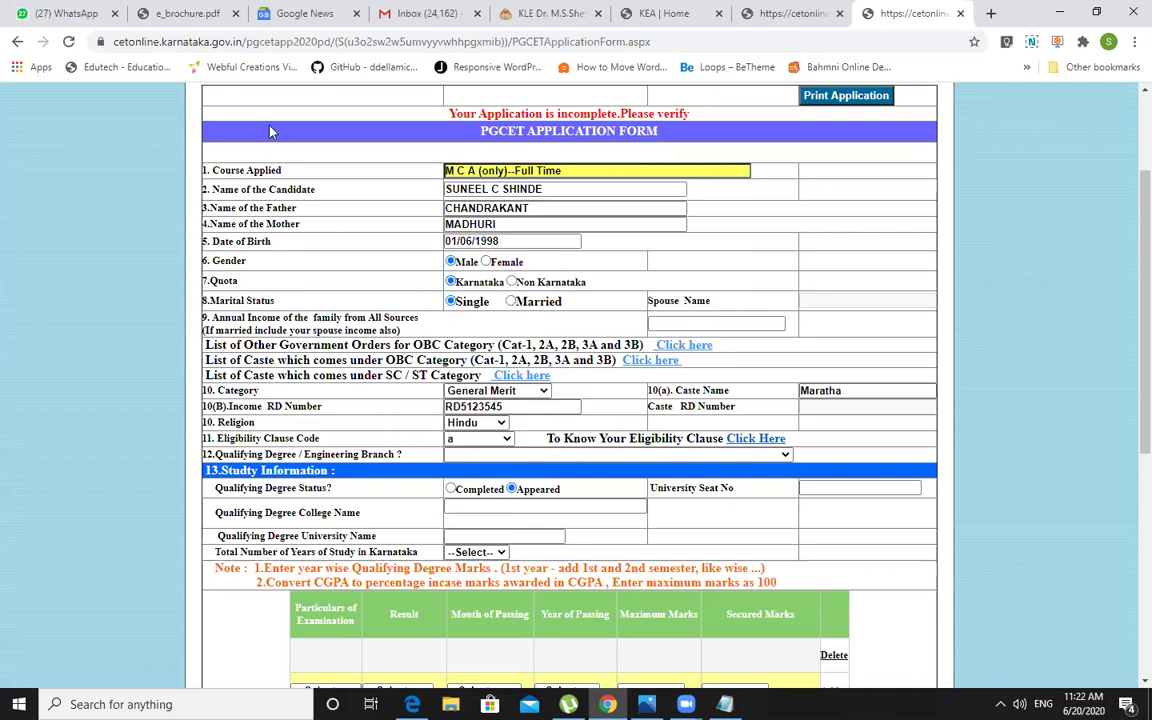
pyautogui.click(479, 455)
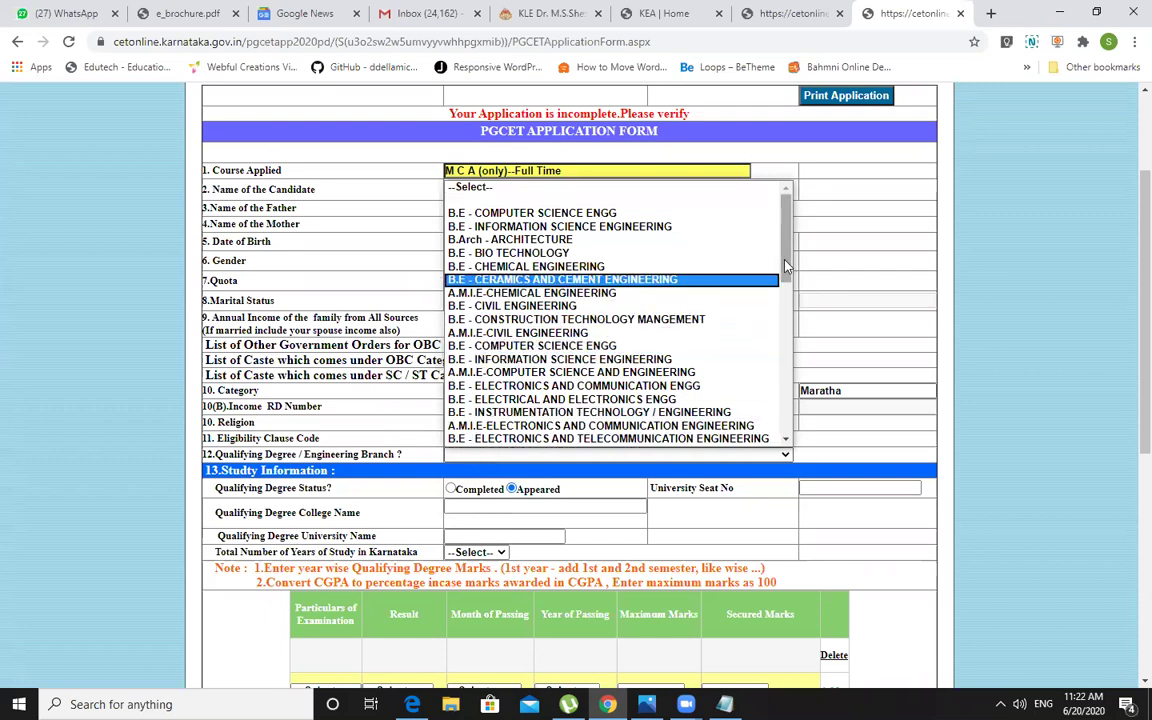
pyautogui.moveTo(786, 266); pyautogui.dragTo(787, 410)
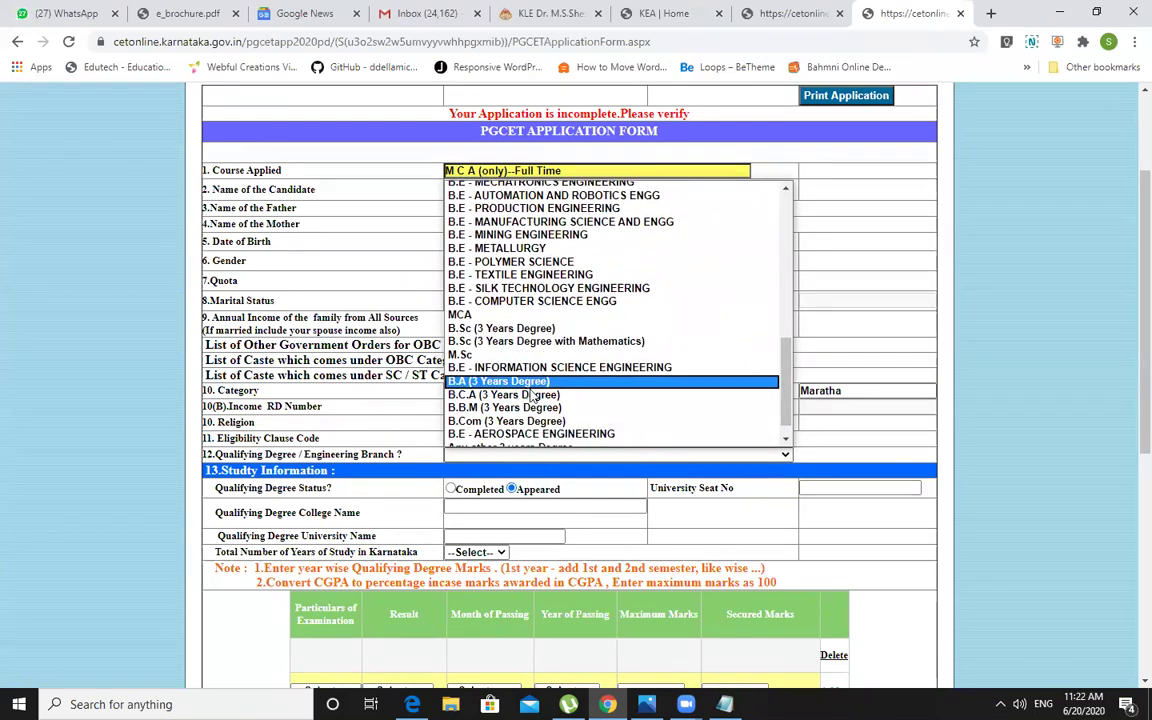
pyautogui.scroll(-1, 717, 374)
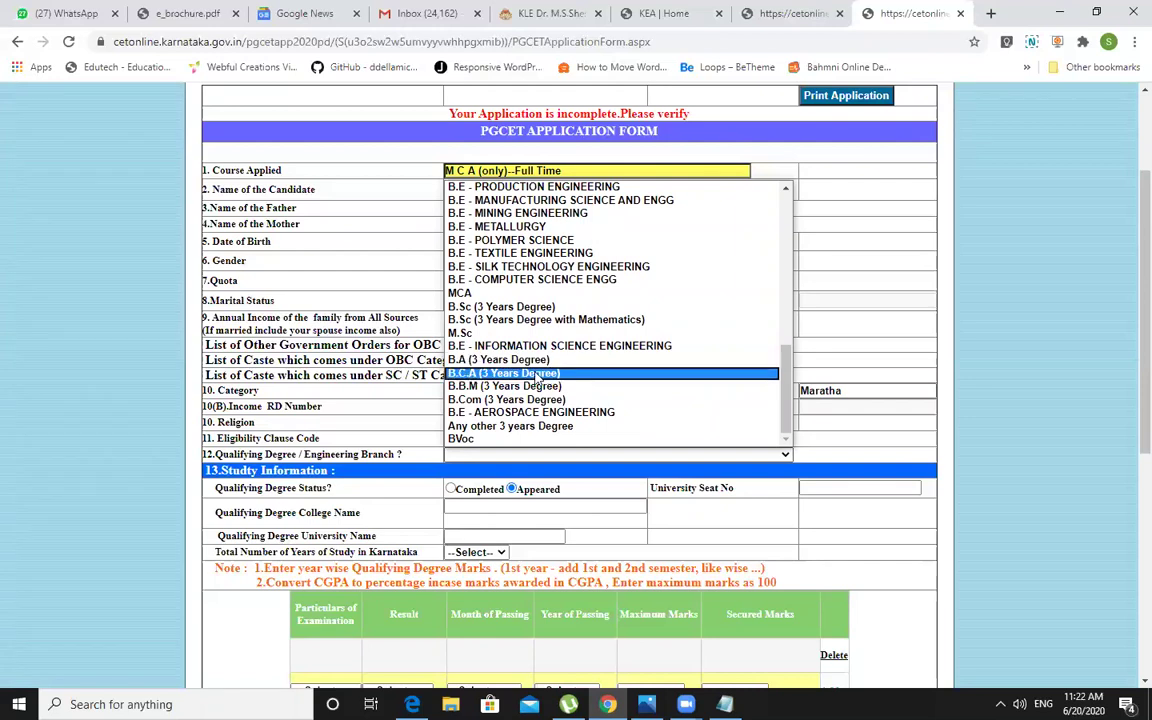
pyautogui.click(540, 375)
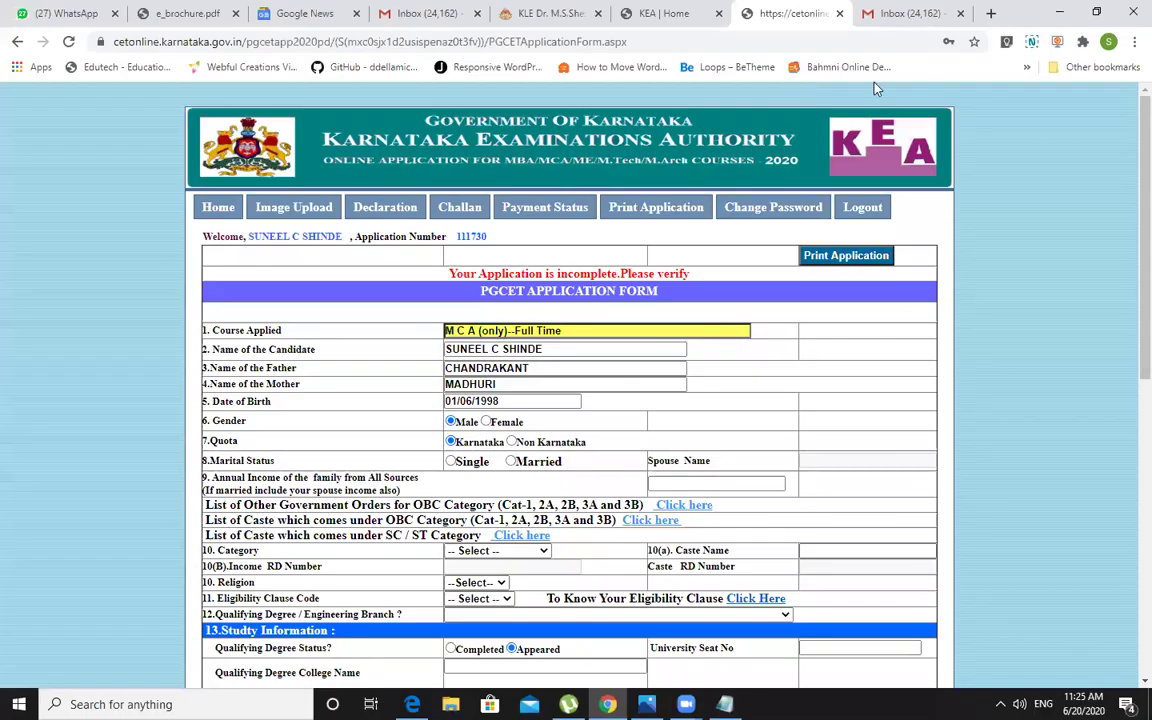
# - Choose General Merit as the category and fill in the income RD number
pyautogui.scroll(-1, 787, 370)
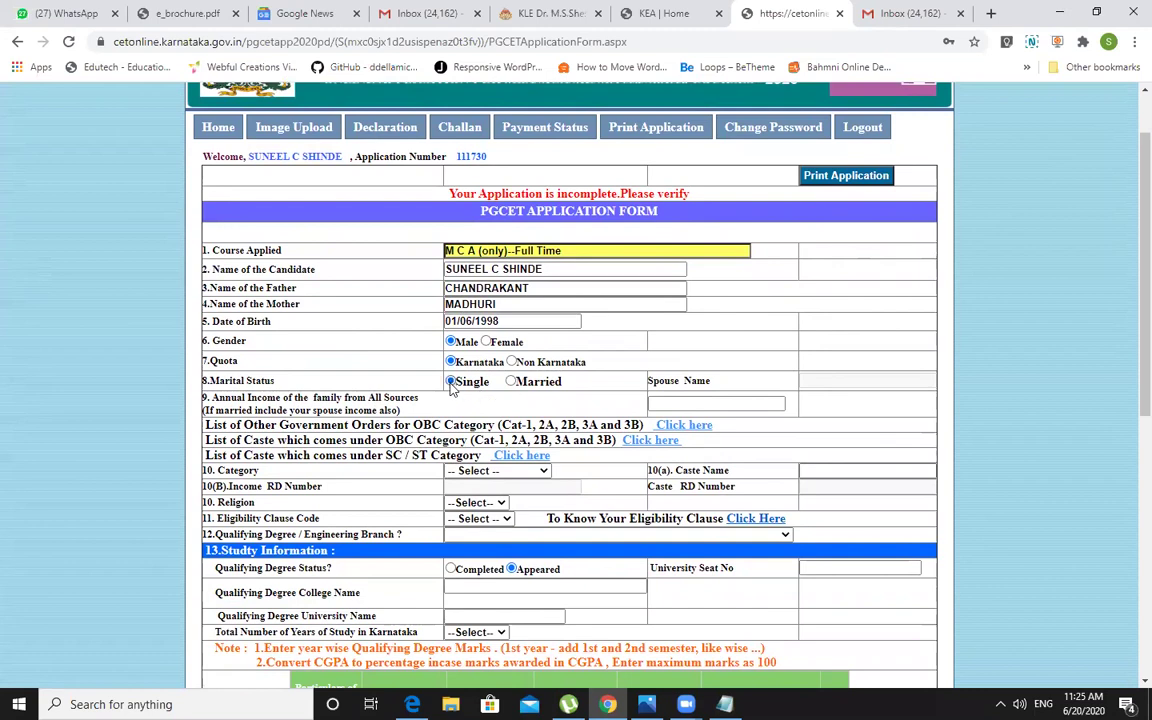
pyautogui.click(541, 471)
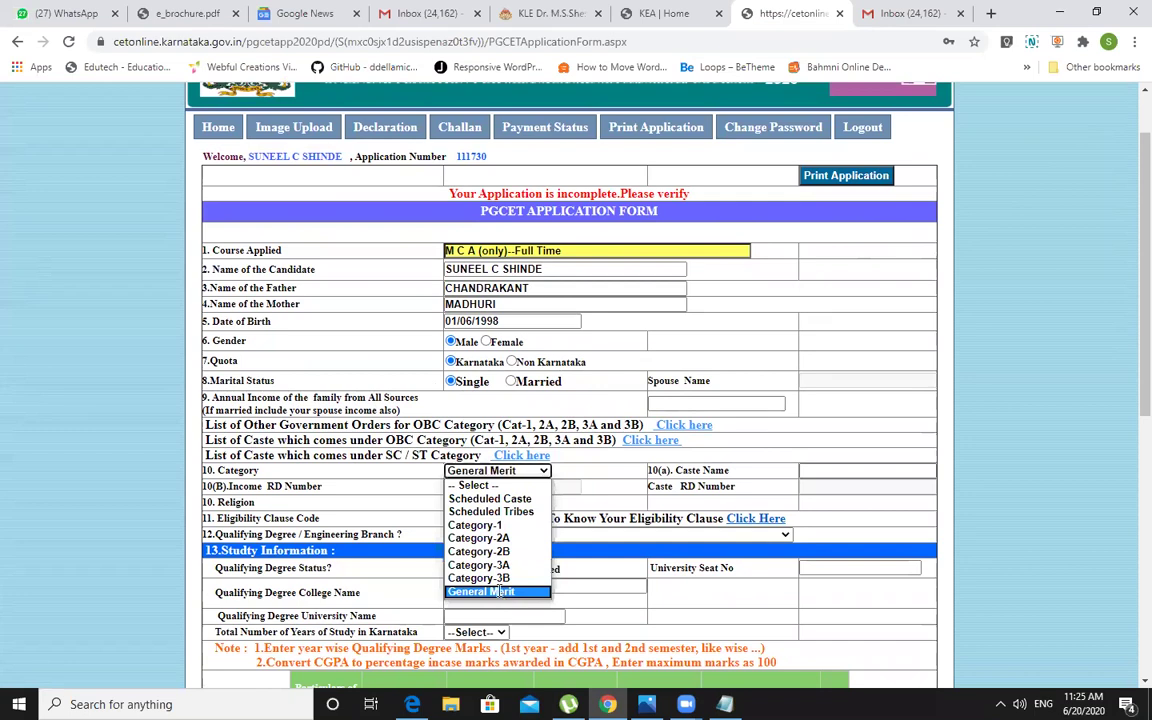
pyautogui.click(497, 592)
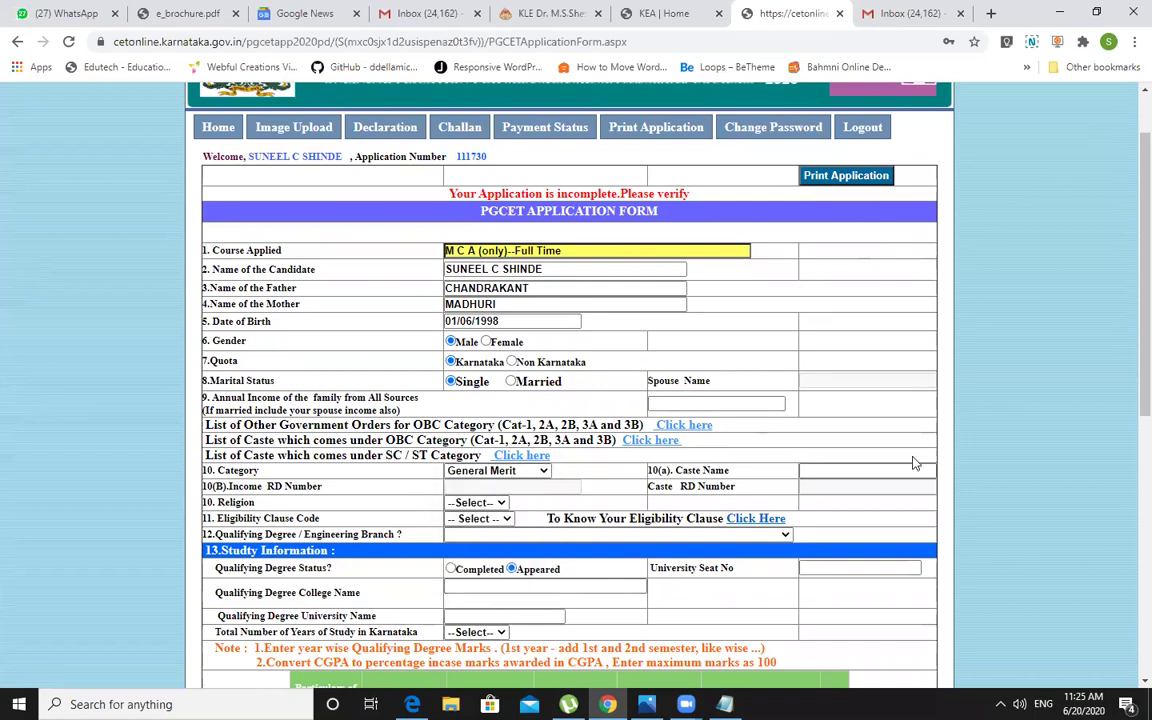
pyautogui.click(520, 488)
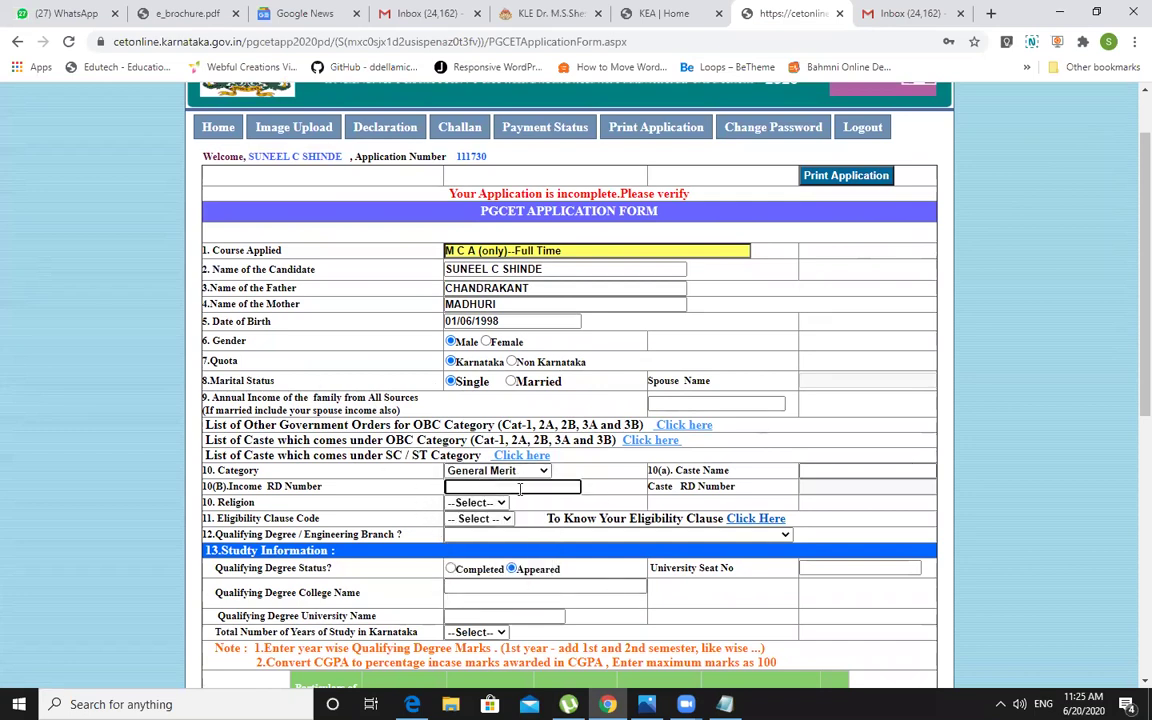
# - Enter caste Maratha and choose Hindu as the religion
pyautogui.click(840, 470)
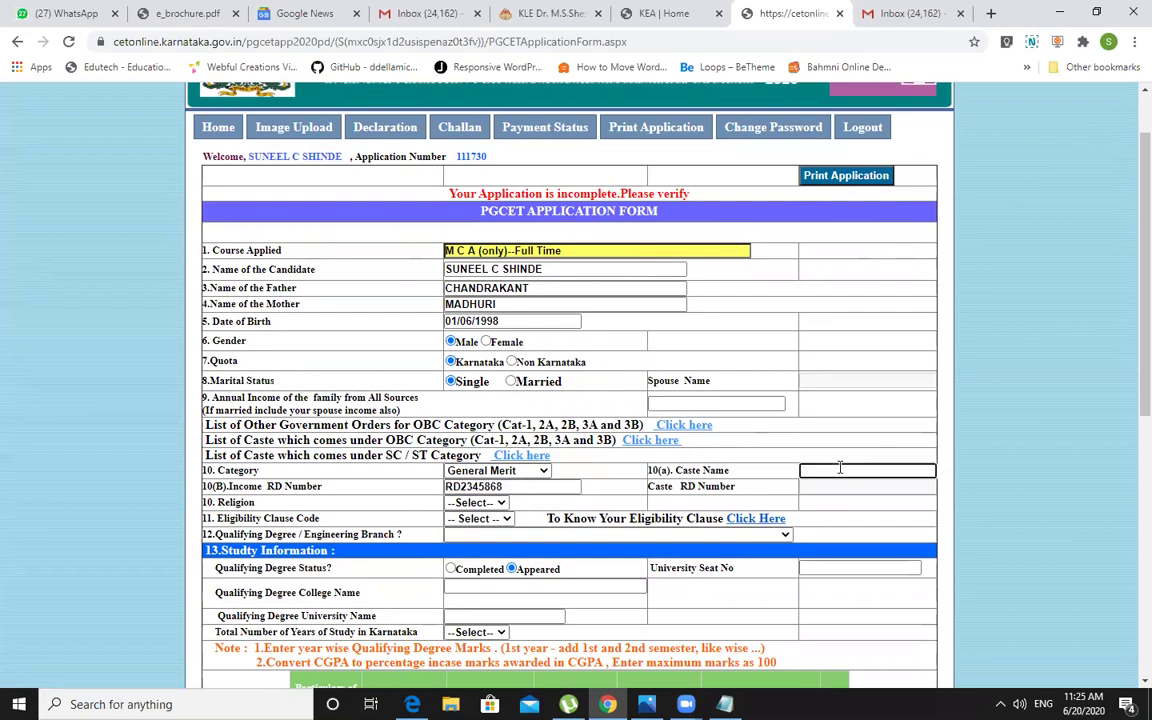
pyautogui.write('Marath')
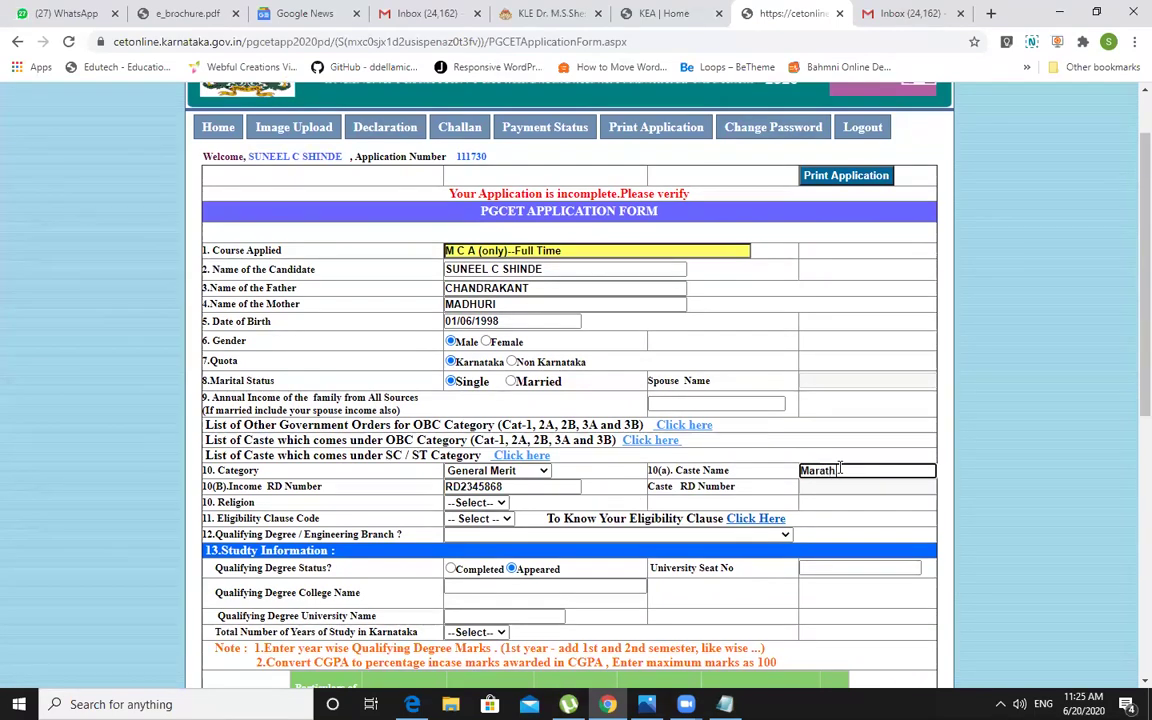
pyautogui.write('a')
pyautogui.click(587, 440)
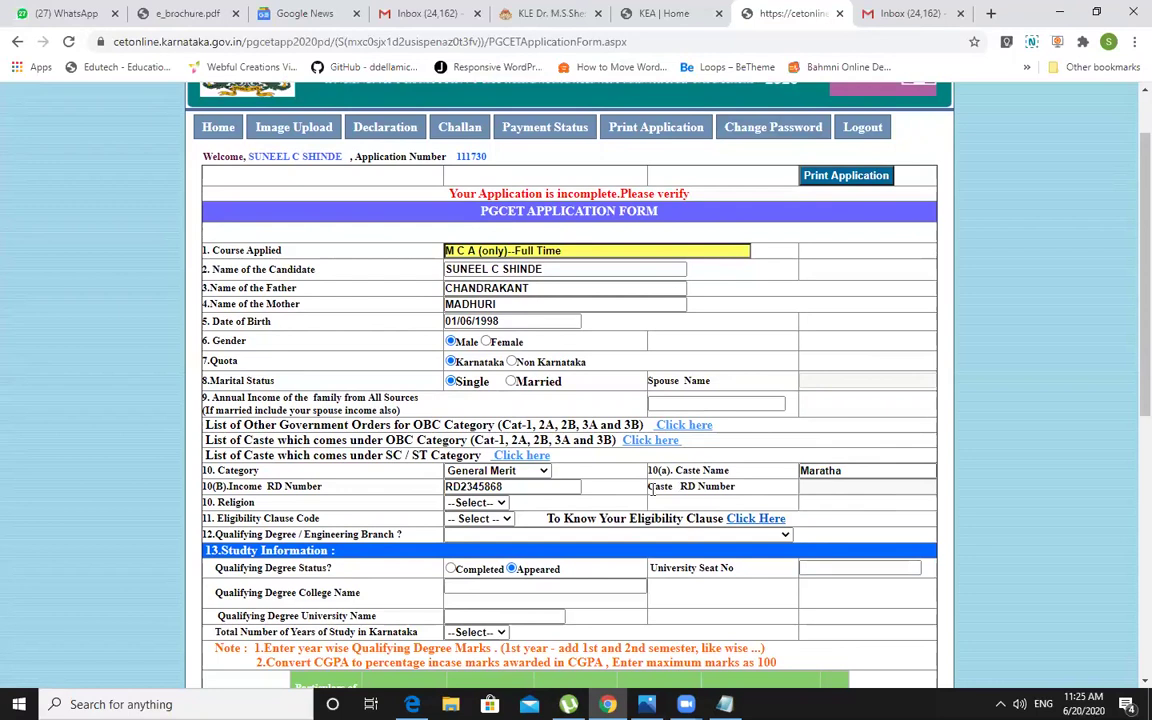
pyautogui.click(475, 504)
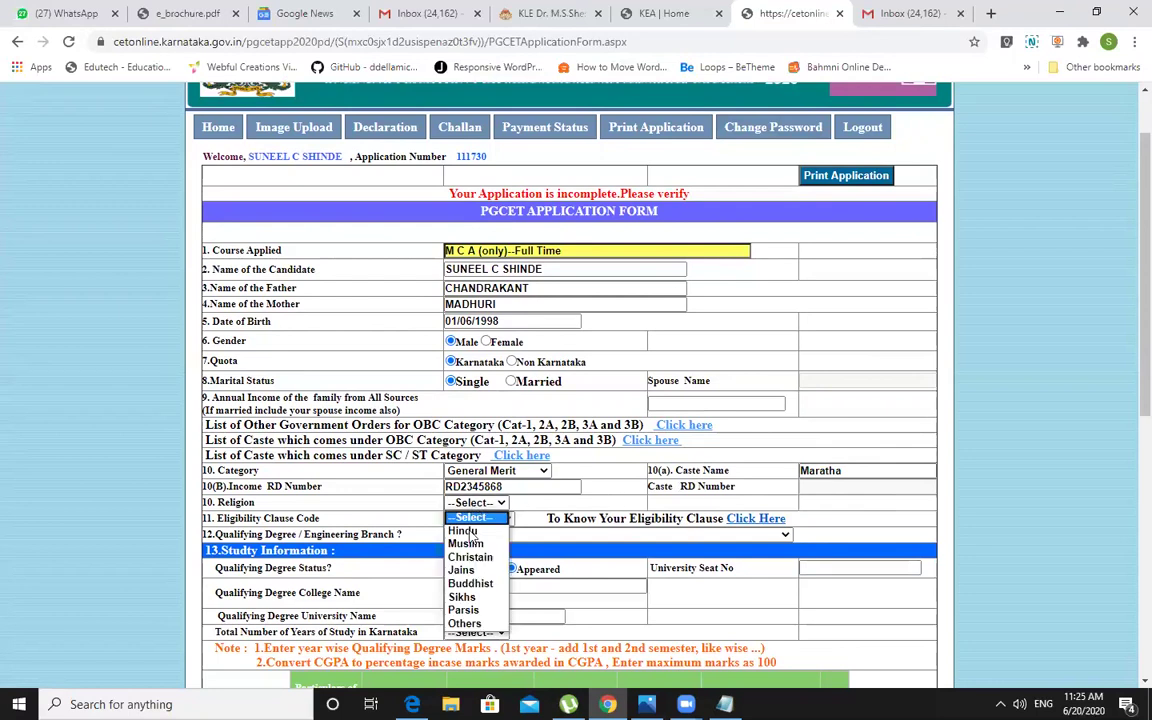
pyautogui.click(501, 527)
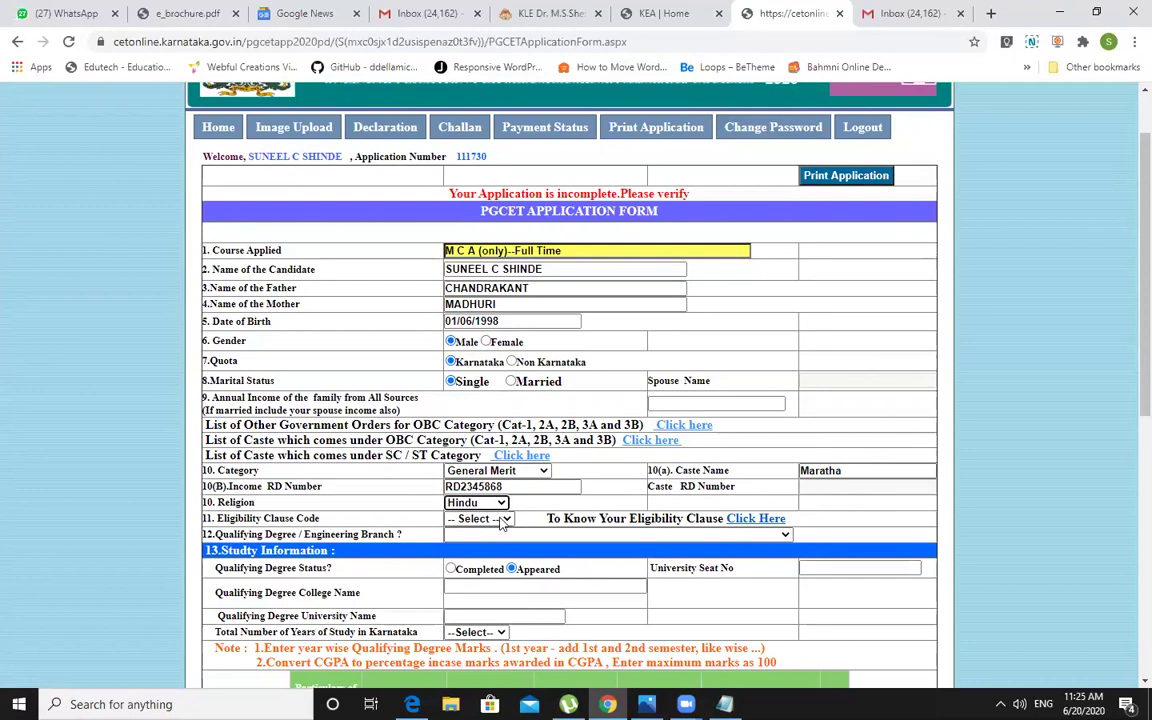
pyautogui.click(503, 520)
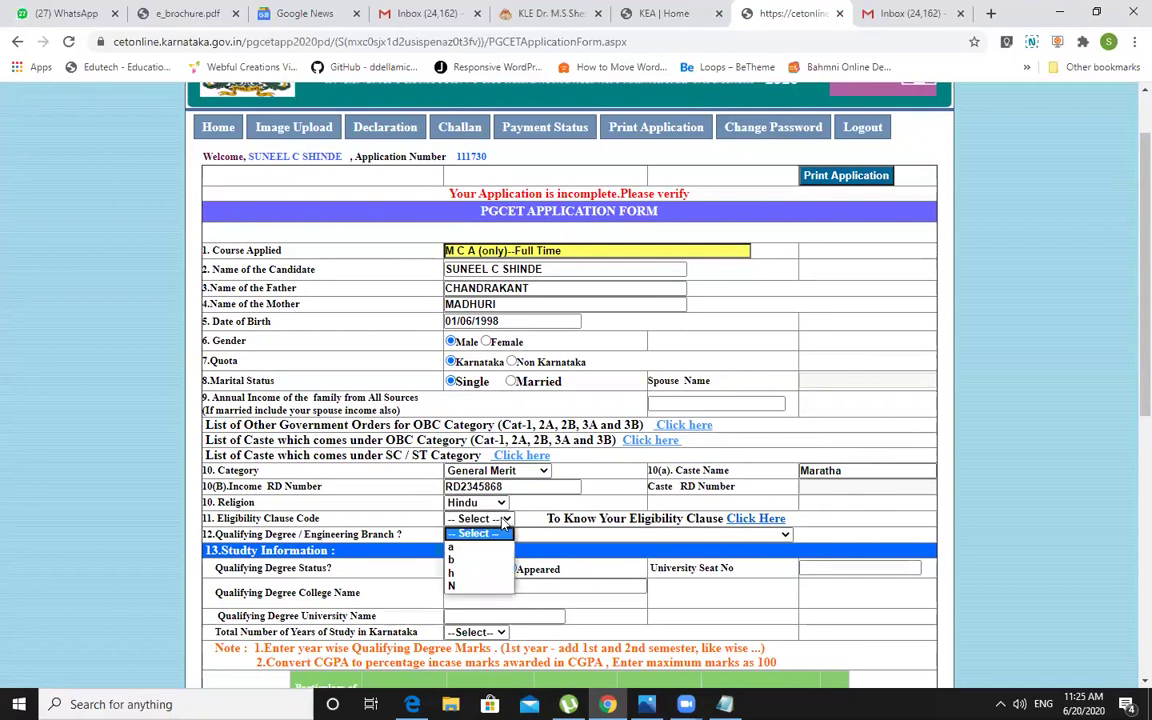
pyautogui.click(505, 520)
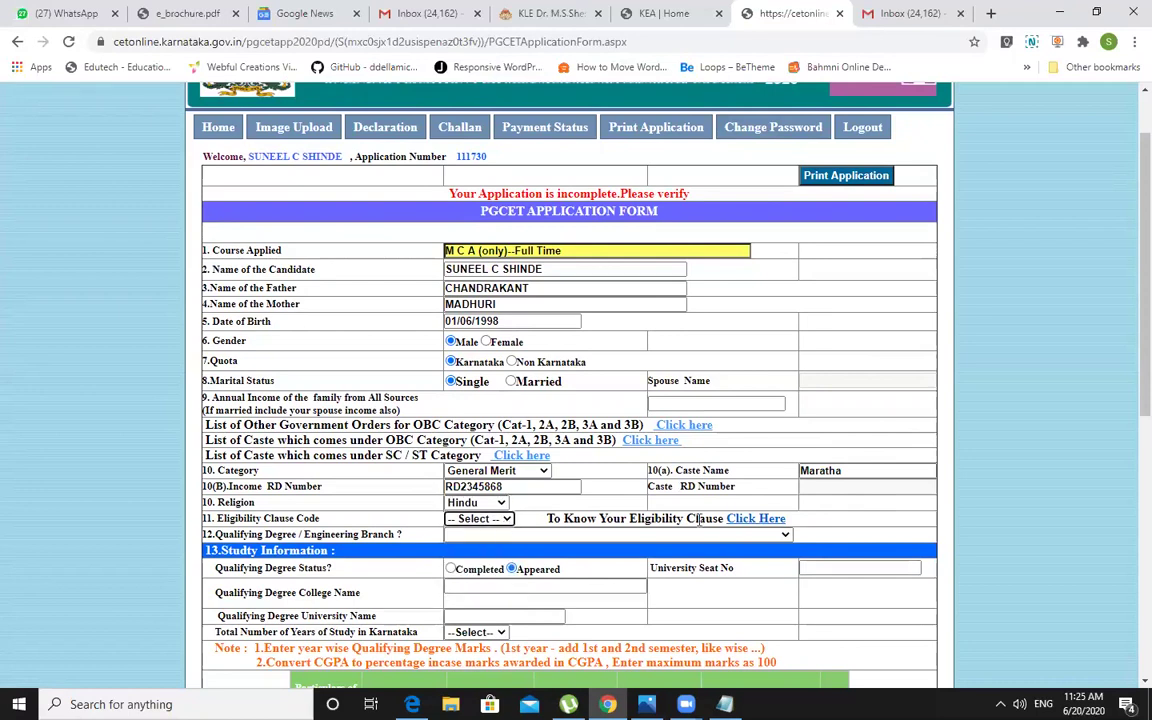
# - Review the 'For MCA' eligibility clause codes on page 16 of e_brochure.pdf
pyautogui.click(163, 13)
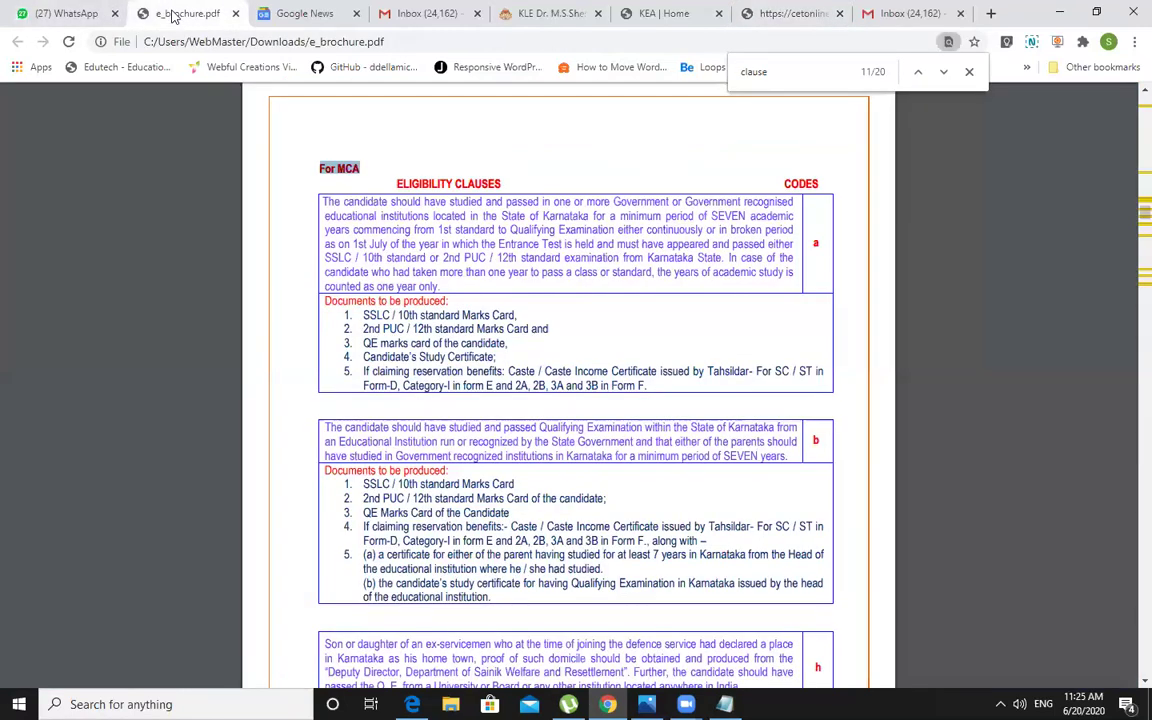
pyautogui.scroll(-3, 600, 350)
pyautogui.scroll(3, 450, 260)
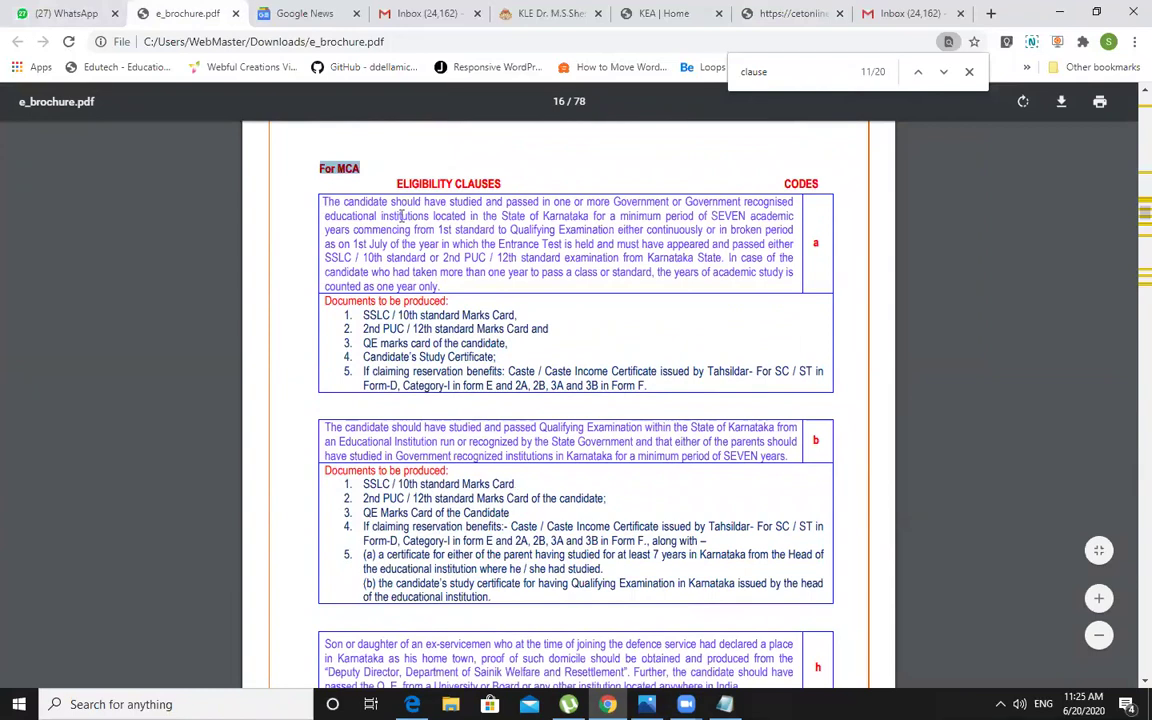
pyautogui.scroll(-5, 815, 480)
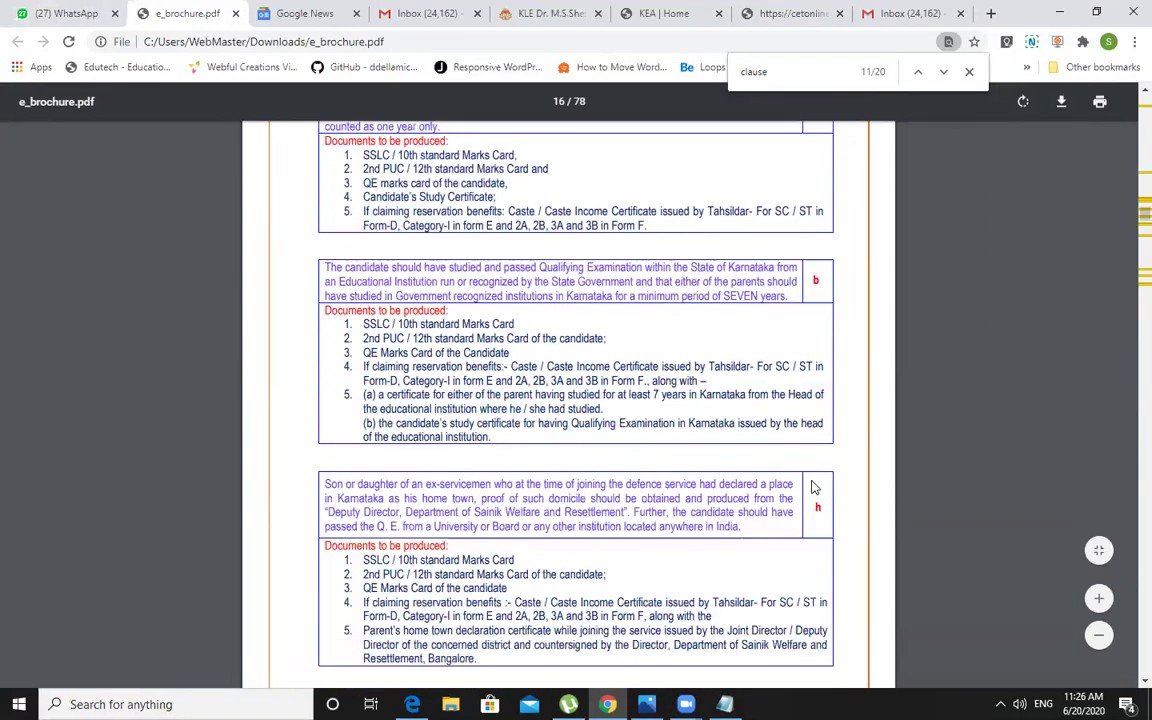
pyautogui.scroll(-7, 815, 480)
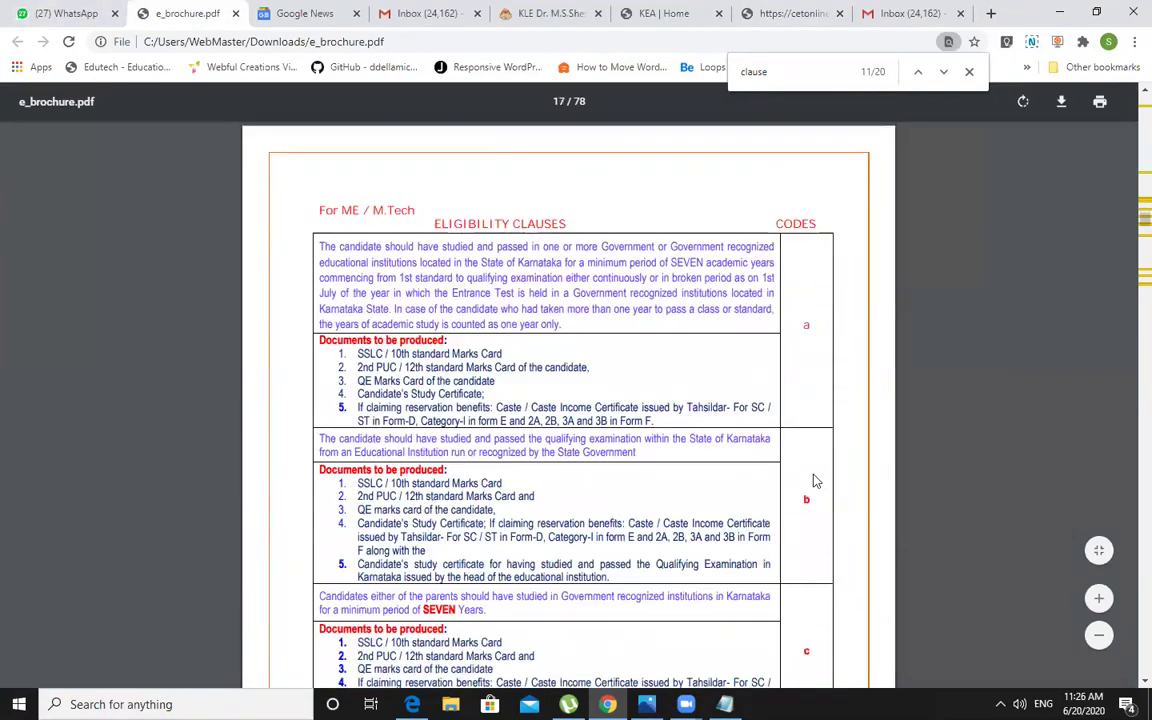
pyautogui.scroll(12, 815, 480)
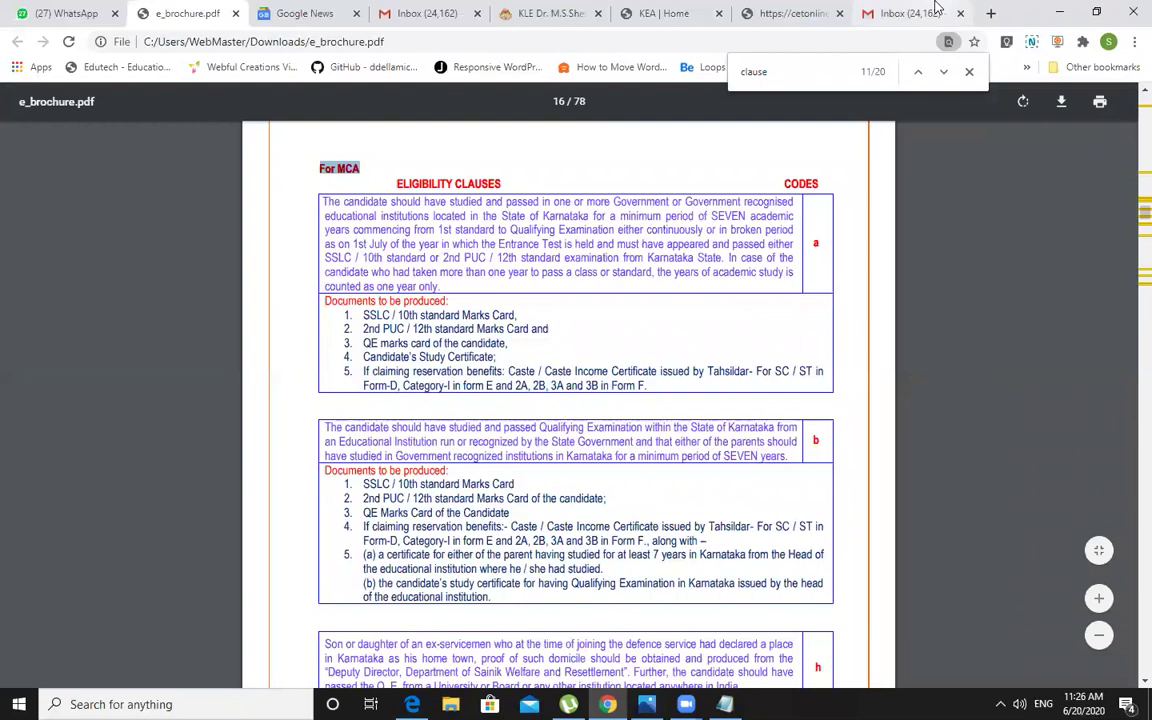
pyautogui.click(897, 13)
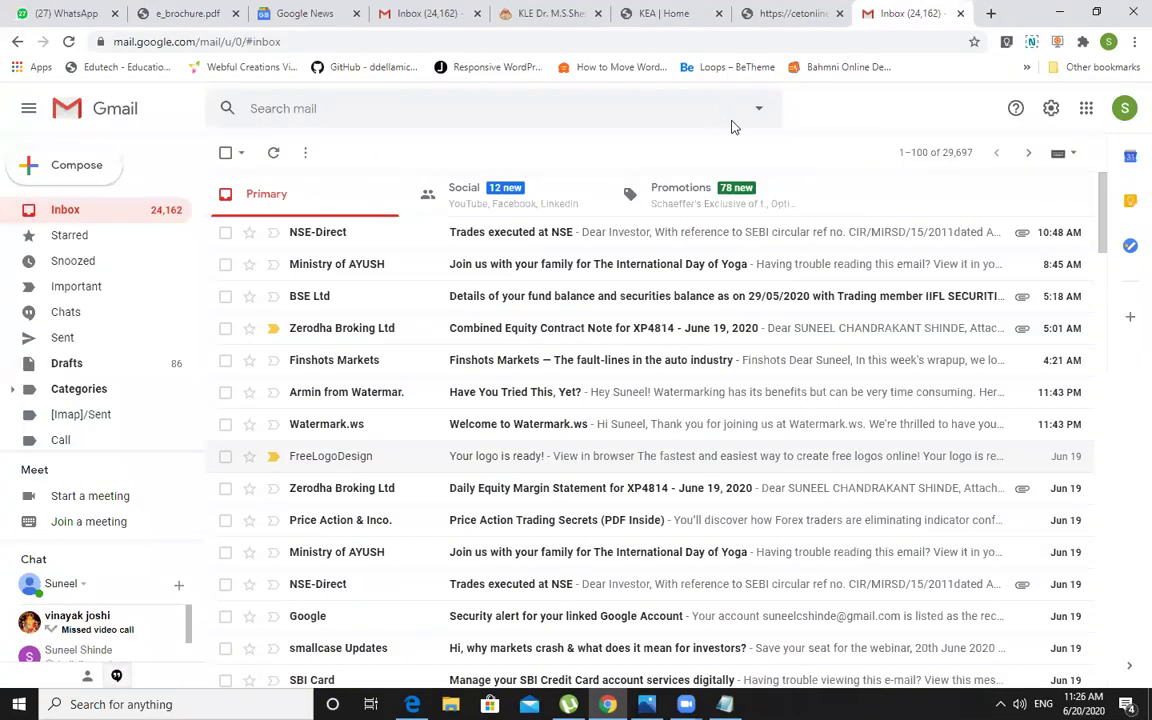
# - Back on the application form, set the eligibility clause code to 'a'
pyautogui.click(790, 13)
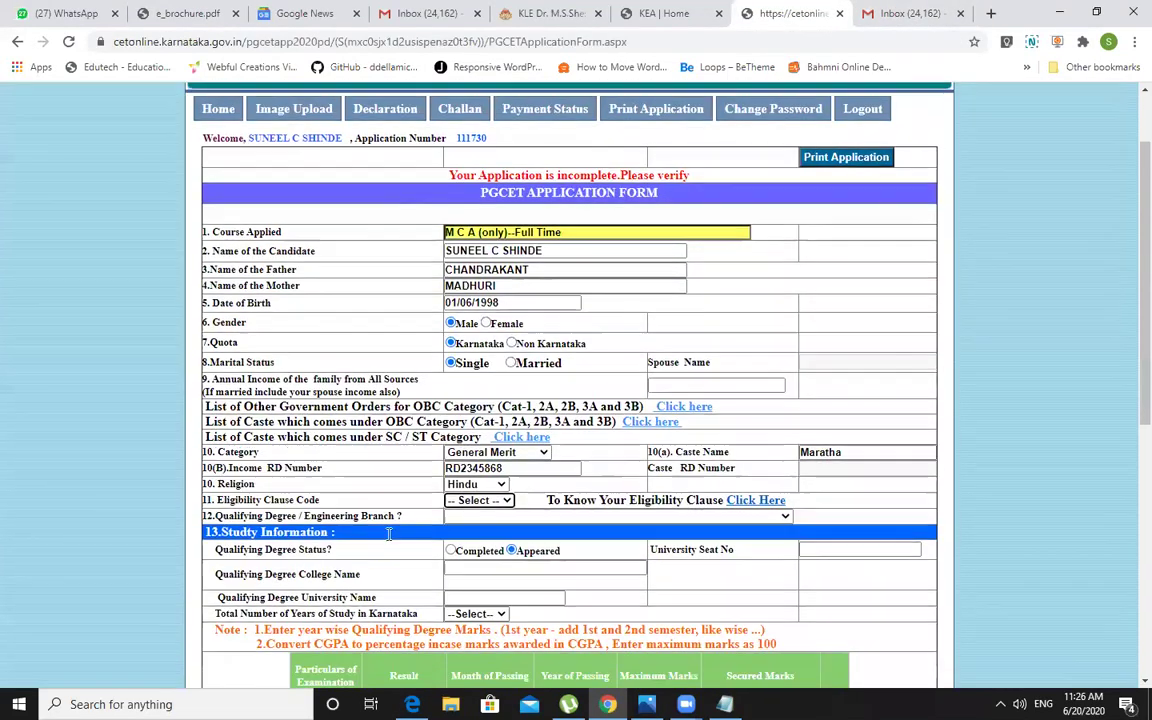
pyautogui.scroll(-1, 500, 430)
pyautogui.click(497, 439)
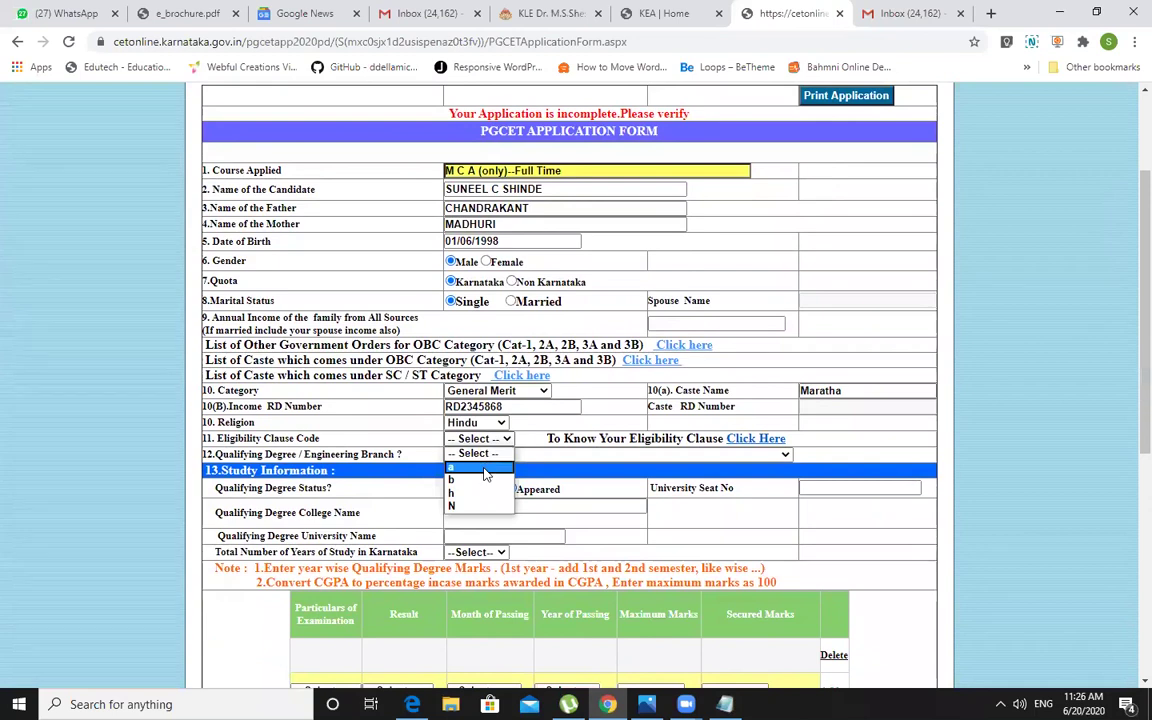
pyautogui.click(485, 468)
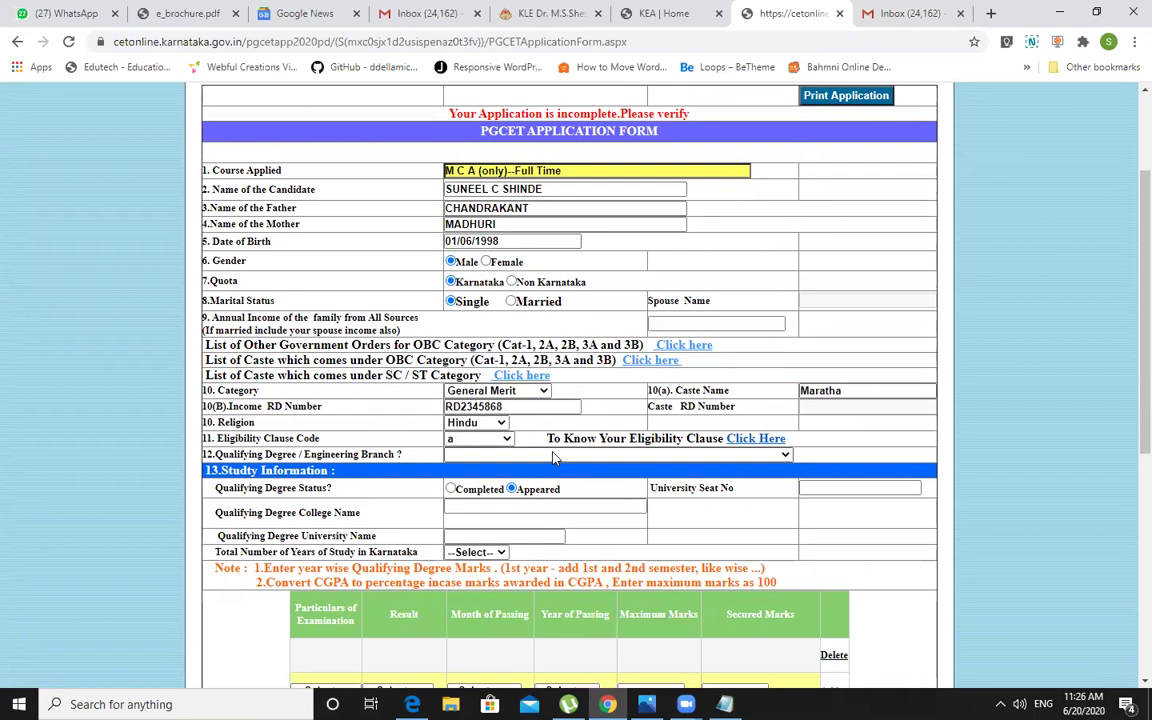
# - Choose B.C.A (3 Years Degree) as the qualifying degree
pyautogui.click(555, 457)
pyautogui.scroll(-5, 519, 378)
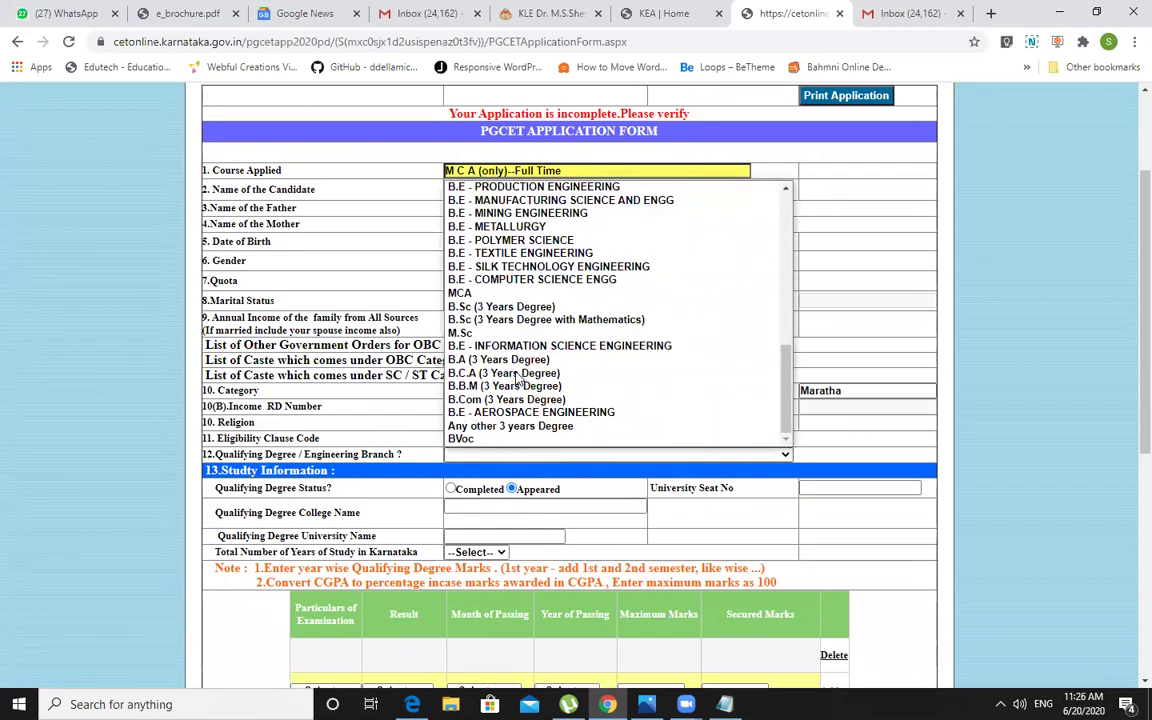
pyautogui.scroll(5, 519, 378)
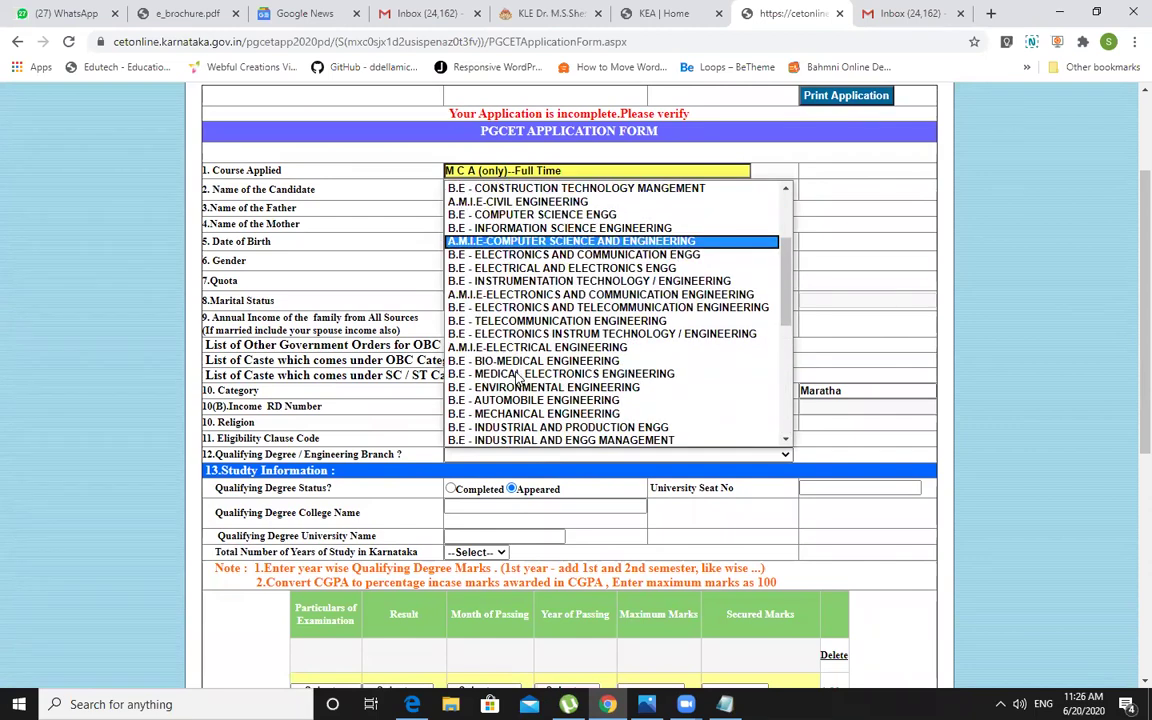
pyautogui.press('Down')
pyautogui.press('Down')
pyautogui.press('Down')
pyautogui.press('Down')
pyautogui.press('Down')
pyautogui.press('Down')
pyautogui.press('Down')
pyautogui.press('Down')
pyautogui.press('Down')
pyautogui.press('Down')
pyautogui.press('Down')
pyautogui.press('Down')
pyautogui.press('Down')
pyautogui.press('Down')
pyautogui.press('Down')
pyautogui.press('Down')
pyautogui.press('Down')
pyautogui.press('Down')
pyautogui.press('Down')
pyautogui.press('Down')
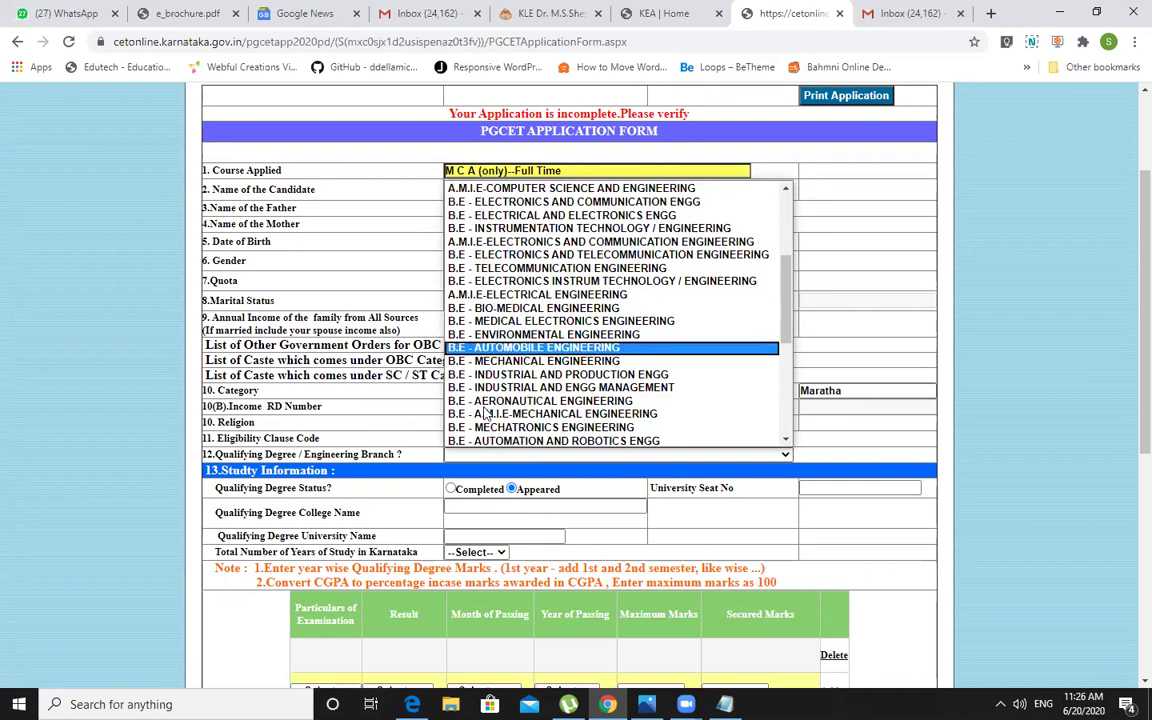
pyautogui.press('Up')
pyautogui.press('Up')
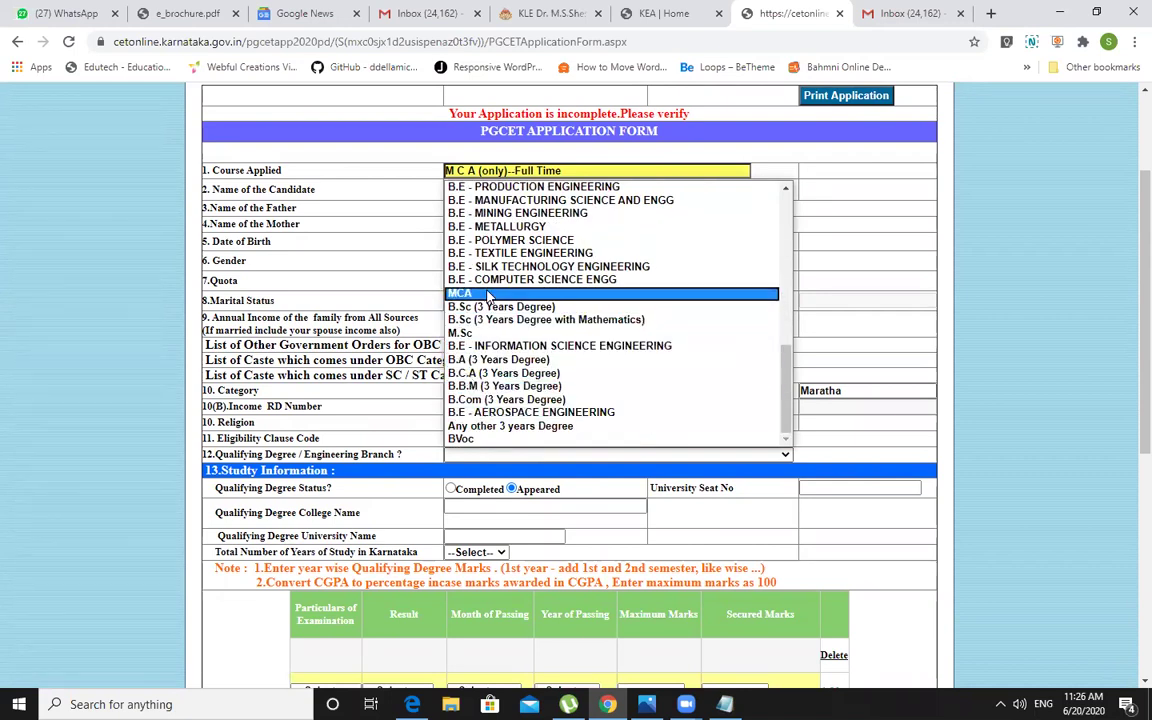
pyautogui.scroll(3, 488, 320)
pyautogui.scroll(-3, 488, 330)
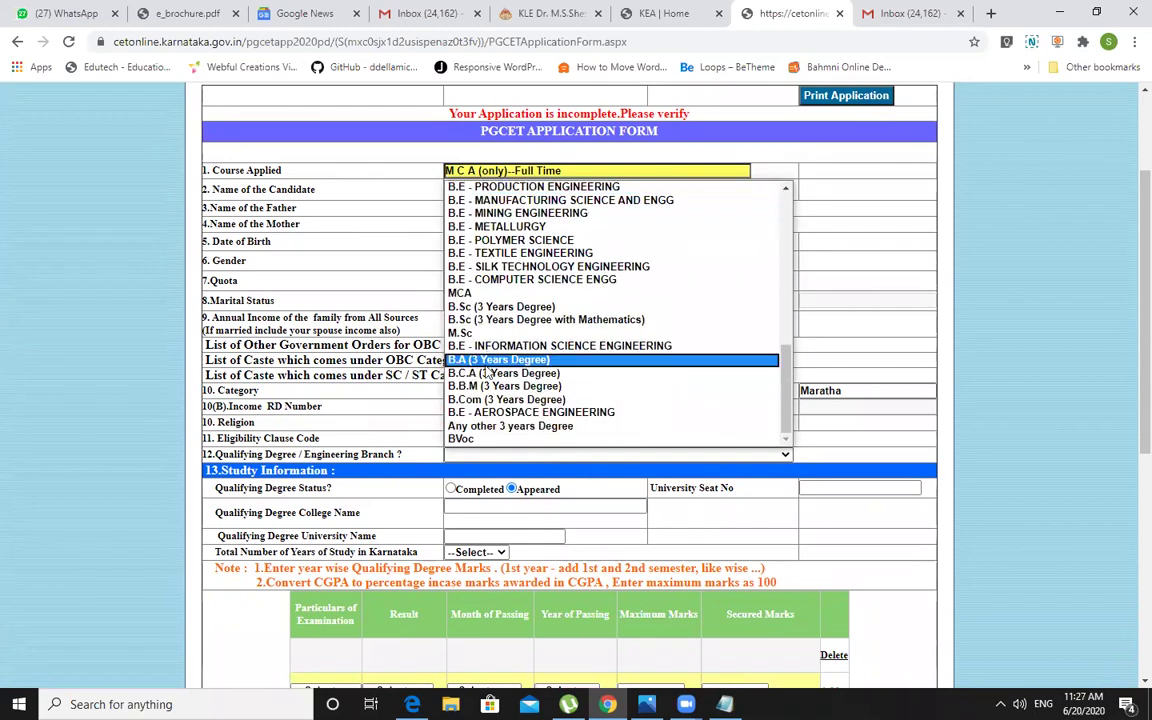
pyautogui.click(488, 373)
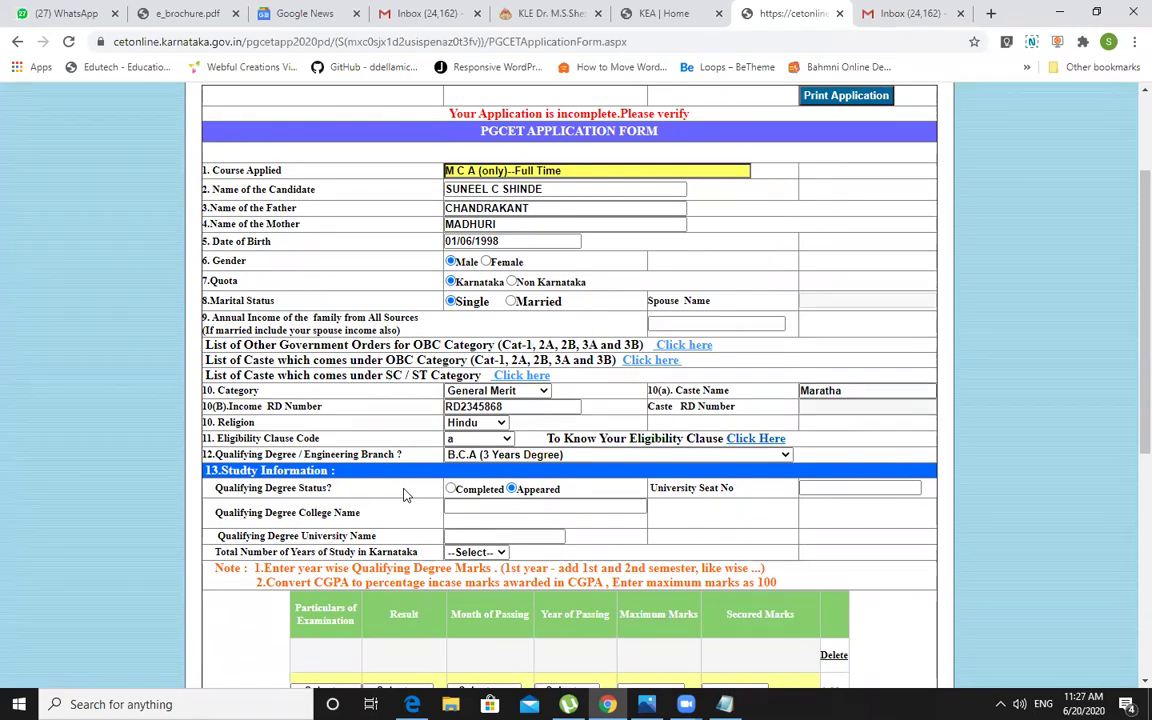
# - Enter the university seat number and college name KLE BCA COLLEGE CHIKODI
pyautogui.click(827, 486)
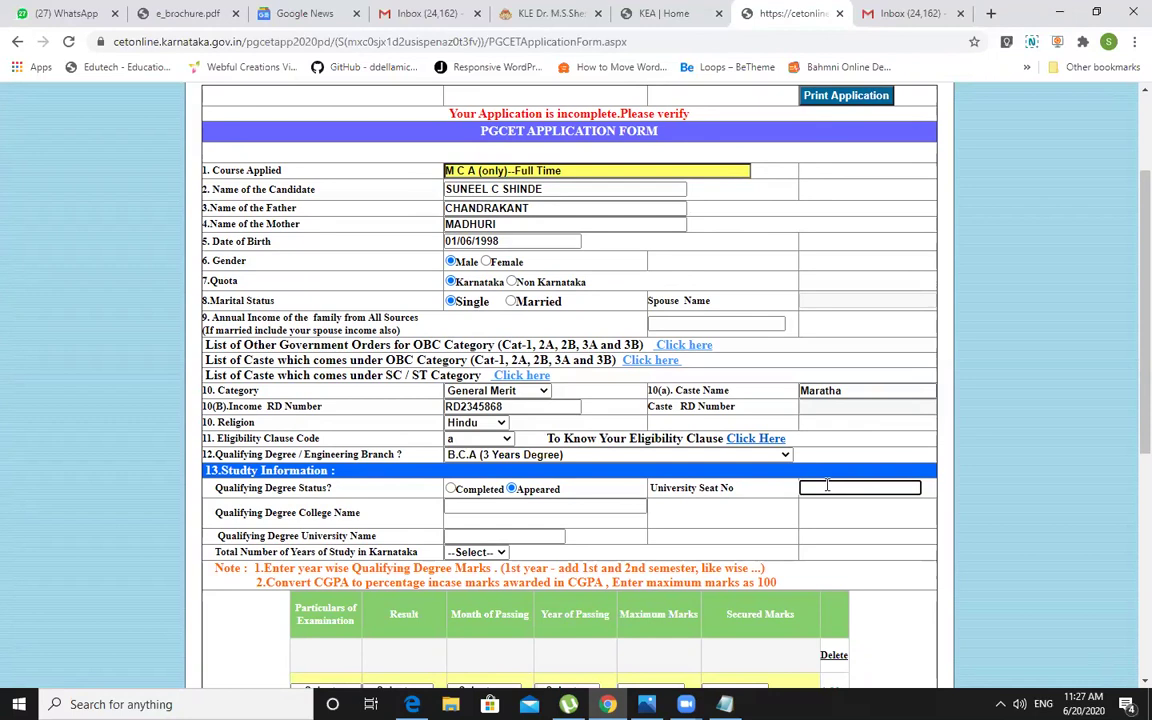
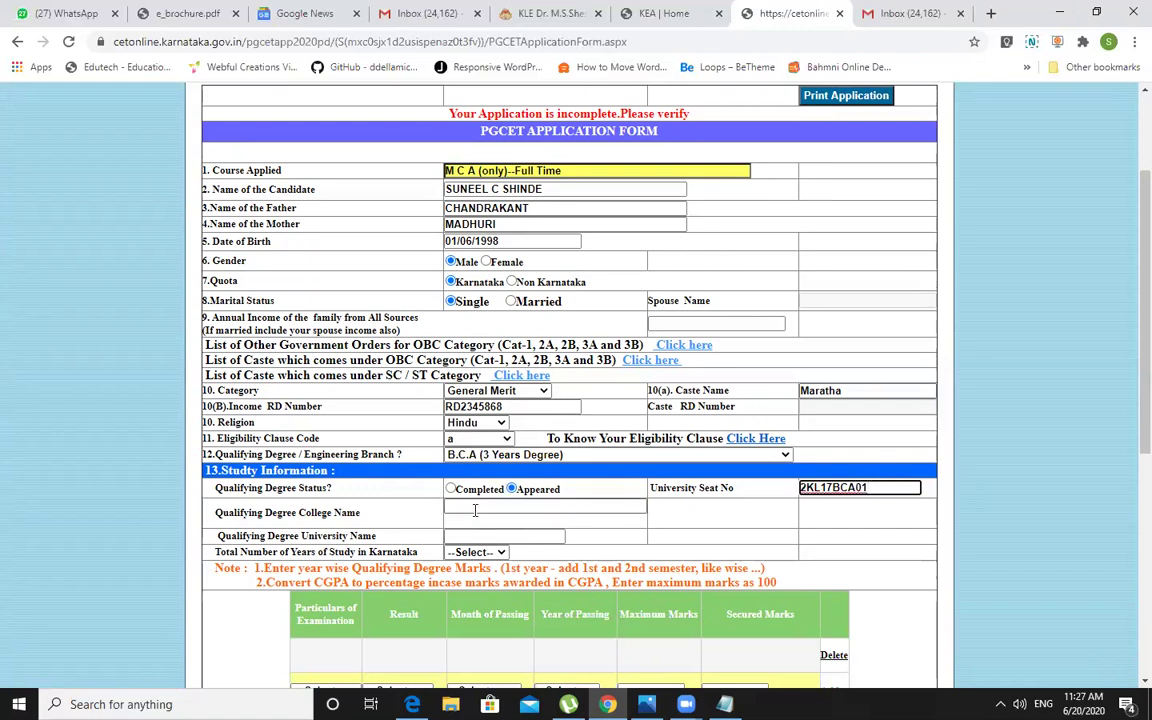
pyautogui.click(500, 508)
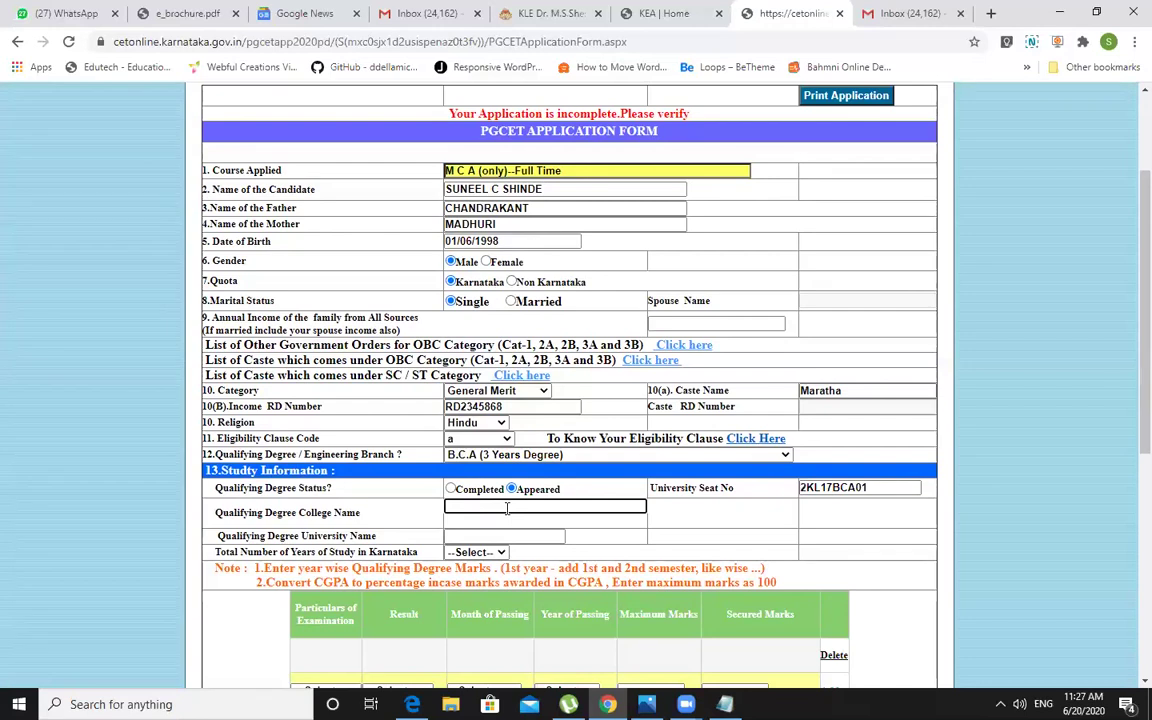
pyautogui.write('KLE BCA COLLEGE ')
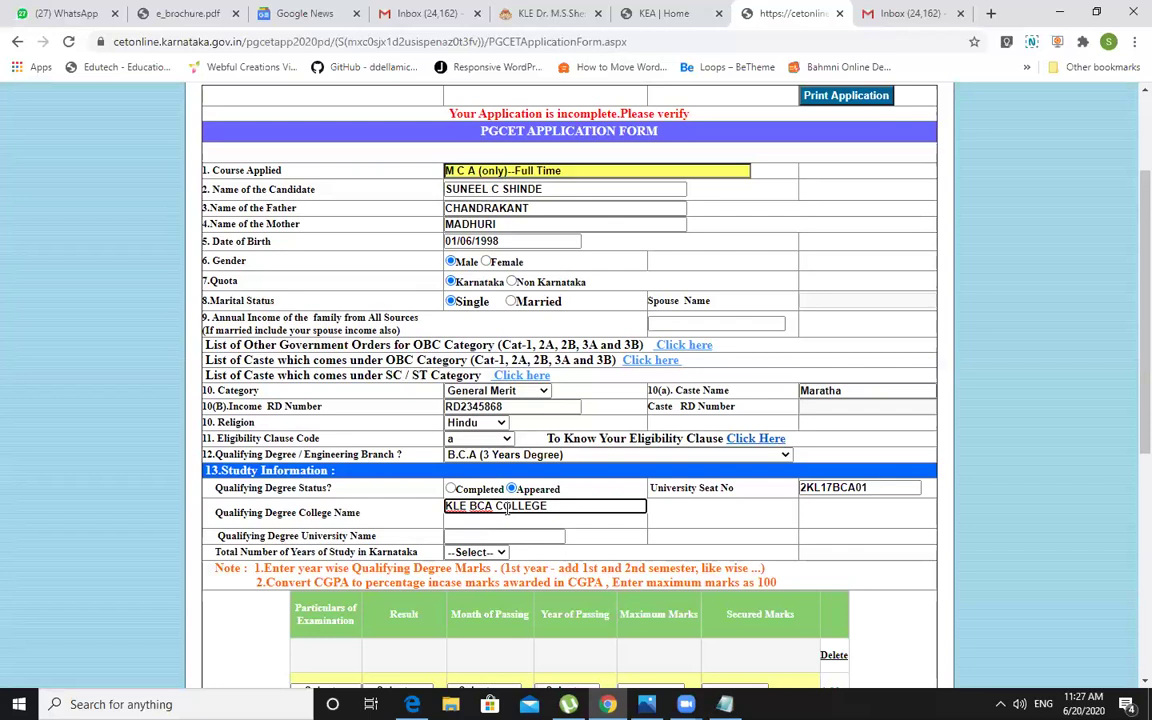
pyautogui.write('CHIKODI')
pyautogui.click(385, 525)
# - Enter Rani Chennamma University, Belagavi as the qualifying degree university
pyautogui.click(479, 538)
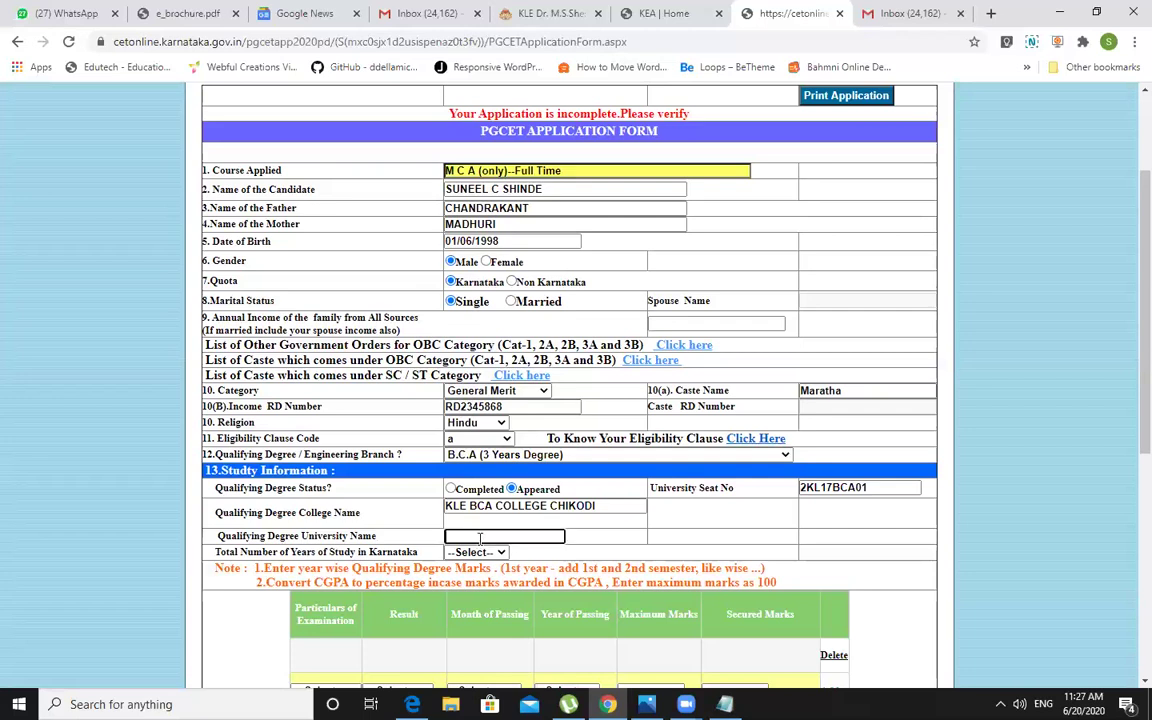
pyautogui.write('RCU')
pyautogui.press('BackSpace')
pyautogui.press('BackSpace')
pyautogui.write('ANI C')
pyautogui.write('HENNAMMA UN')
pyautogui.write('IVE')
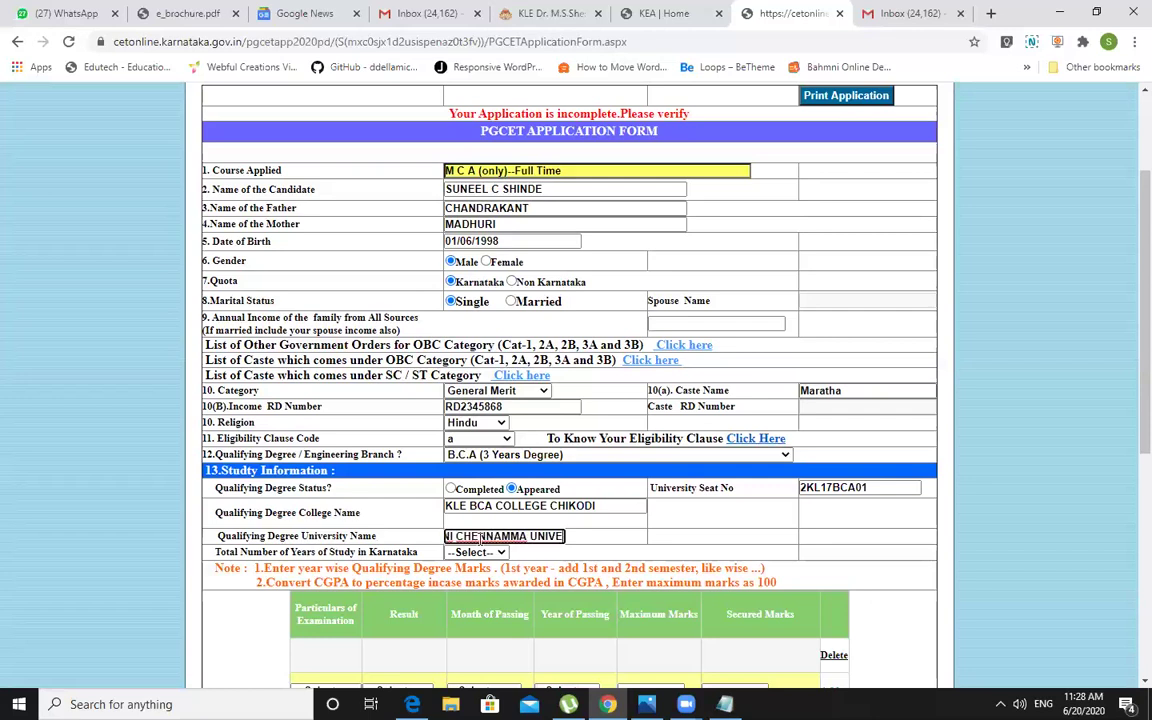
pyautogui.write('RISTY,')
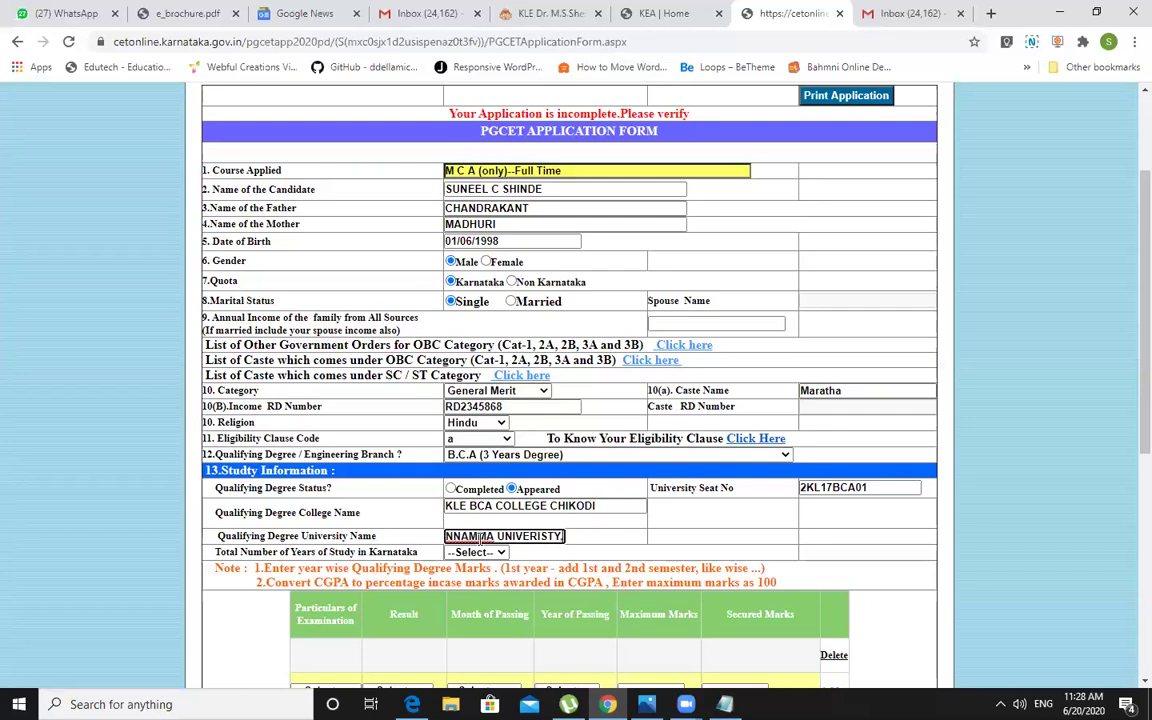
pyautogui.write(' BELAGAVI')
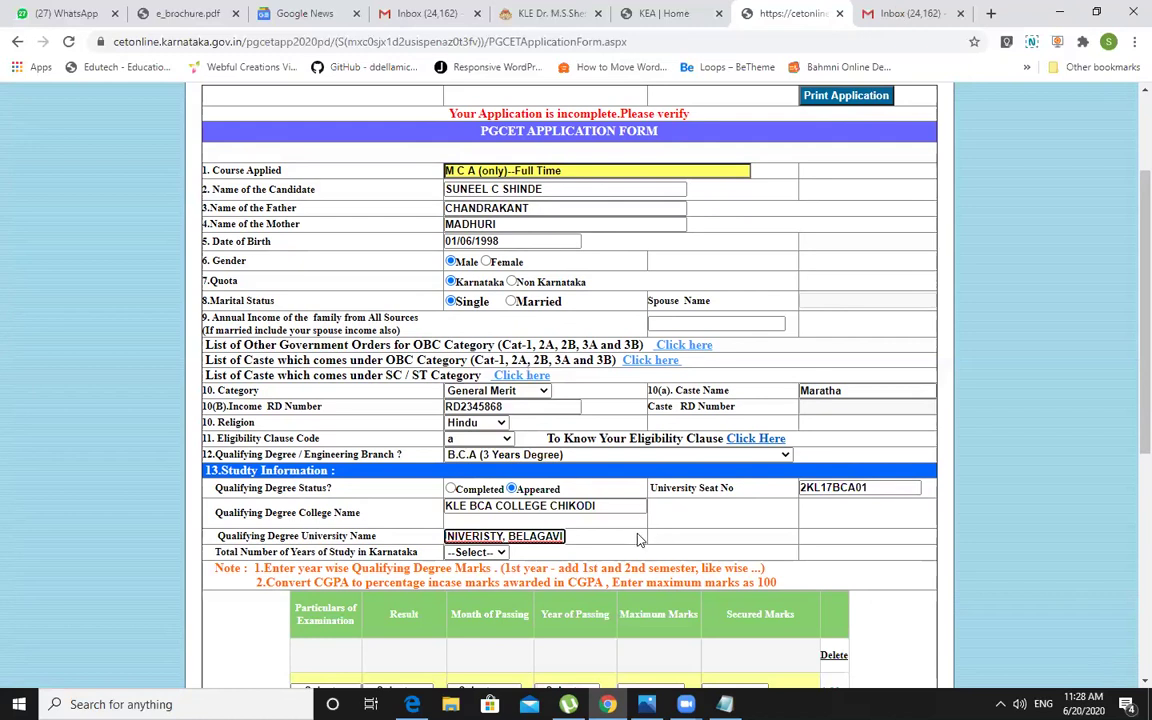
# - Set years of study in Karnataka to 15
pyautogui.click(490, 554)
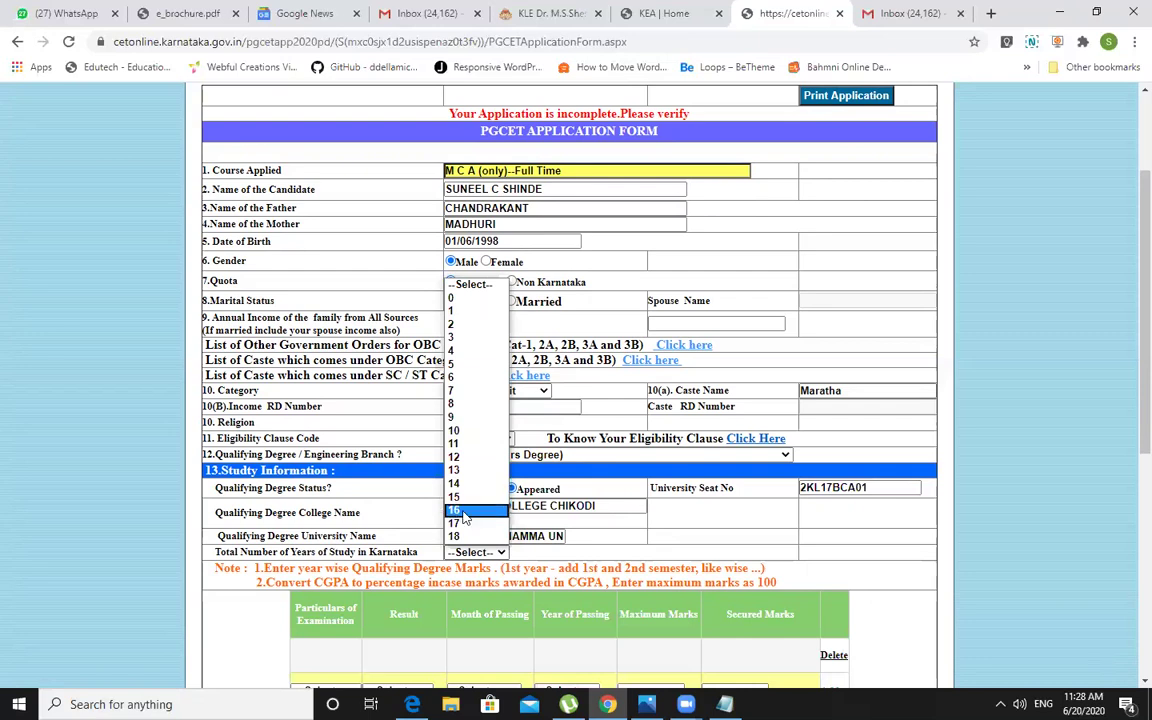
pyautogui.click(540, 485)
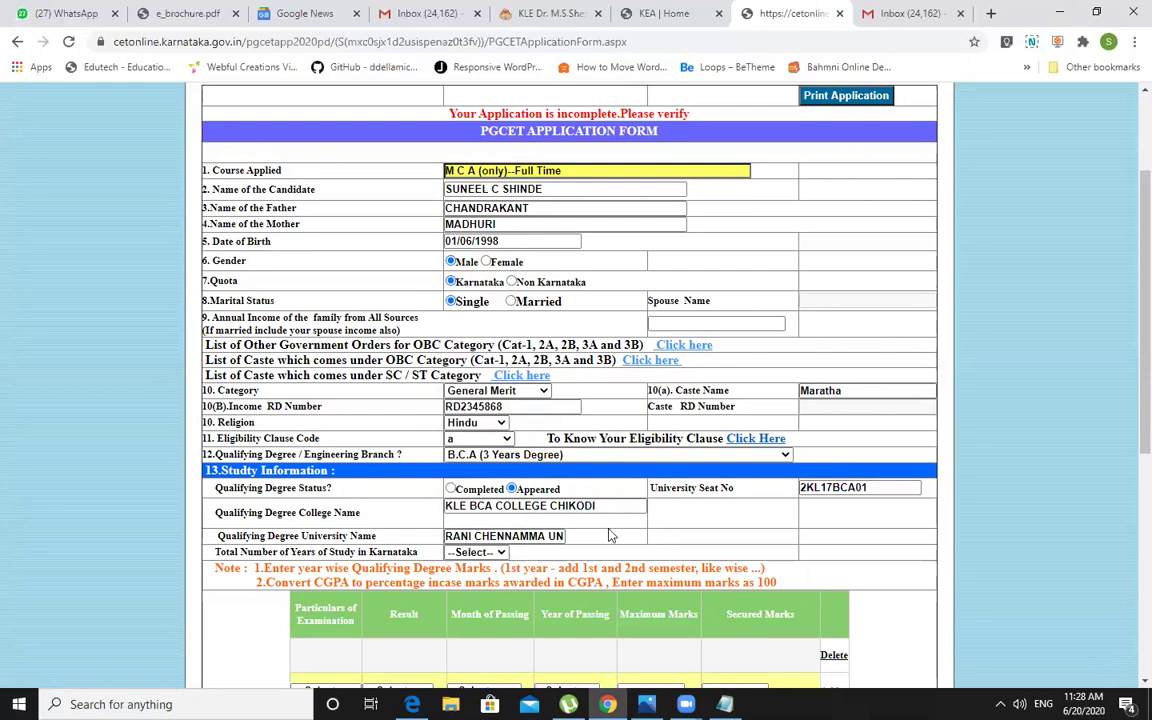
pyautogui.click(488, 552)
pyautogui.click(488, 552)
pyautogui.click(476, 552)
pyautogui.click(450, 482)
pyautogui.scroll(-2, 603, 540)
pyautogui.scroll(2, 601, 535)
pyautogui.scroll(-2, 447, 440)
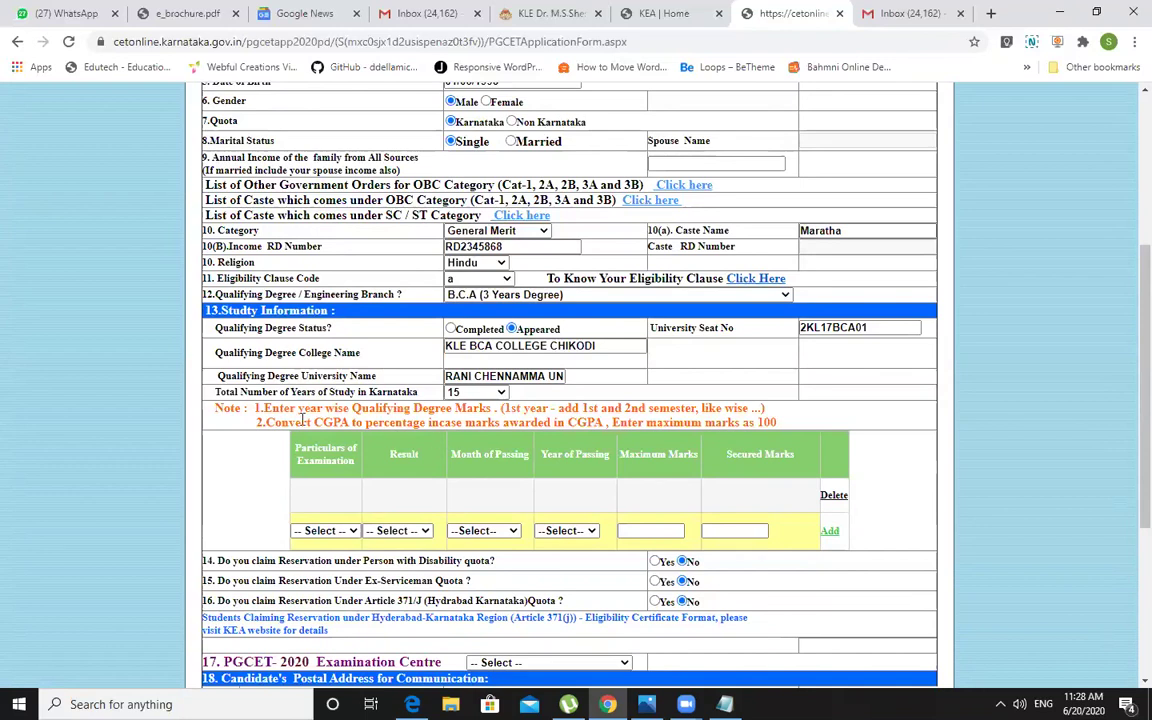
pyautogui.doubleClick(318, 422)
# - Set the marks row to 1st Year, result Pass, passed in July 2018
pyautogui.click(346, 532)
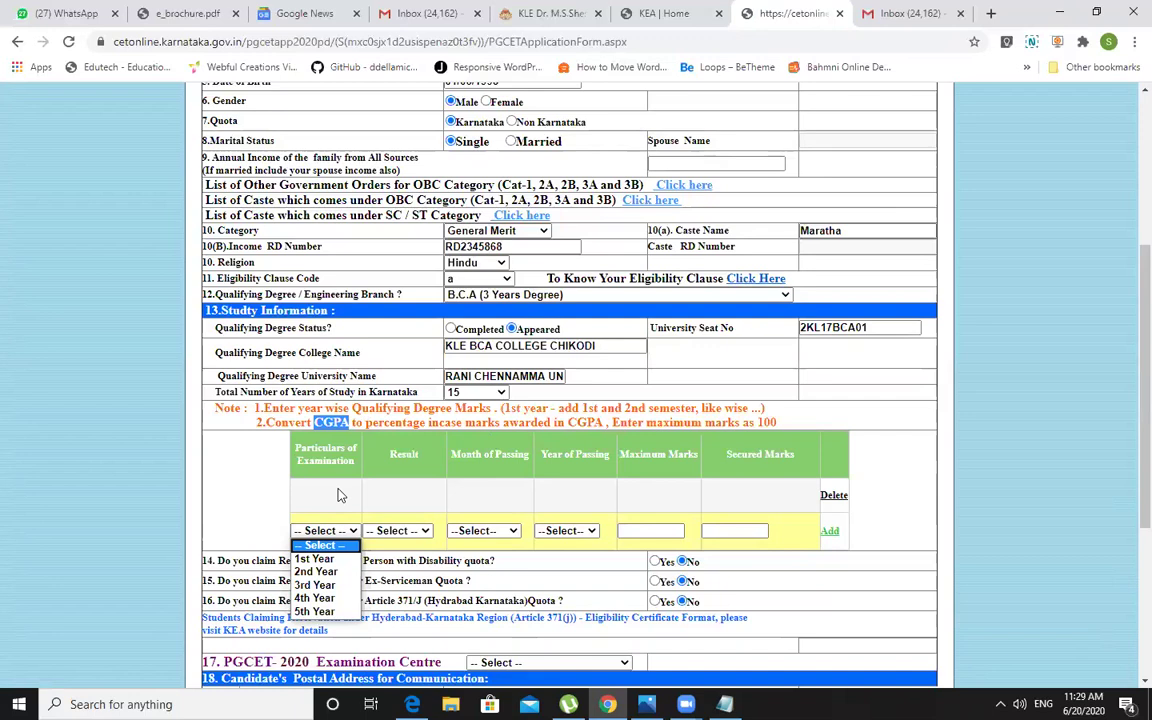
pyautogui.press('Down')
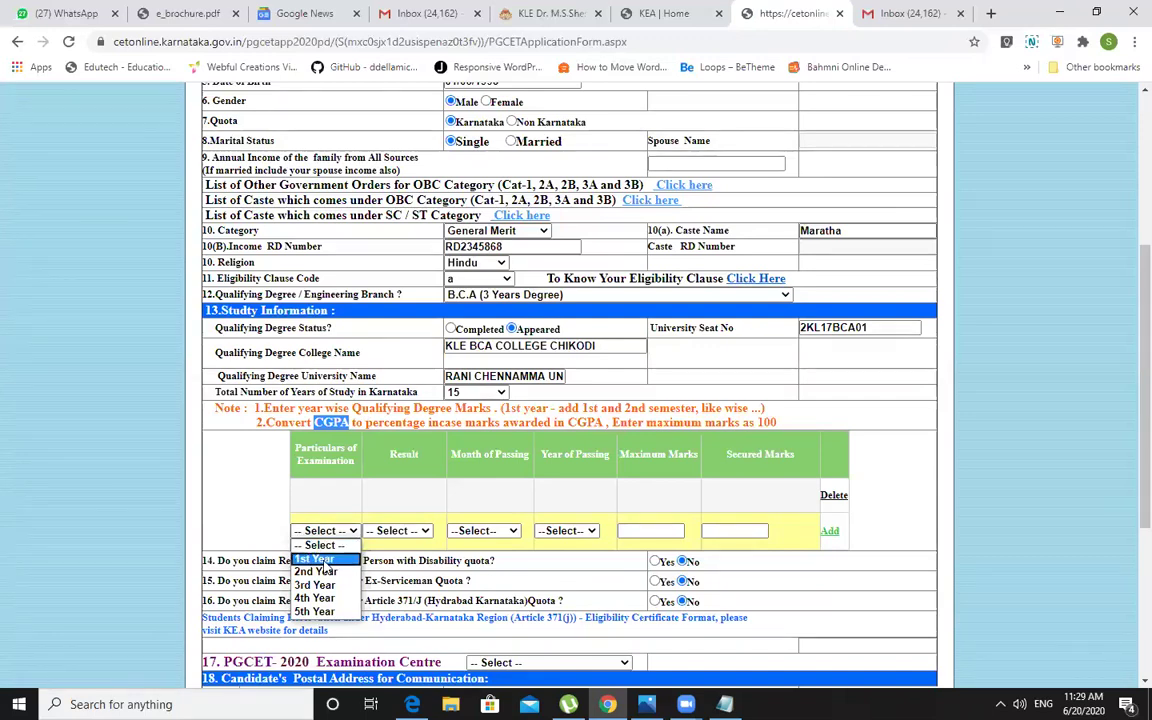
pyautogui.press('Return')
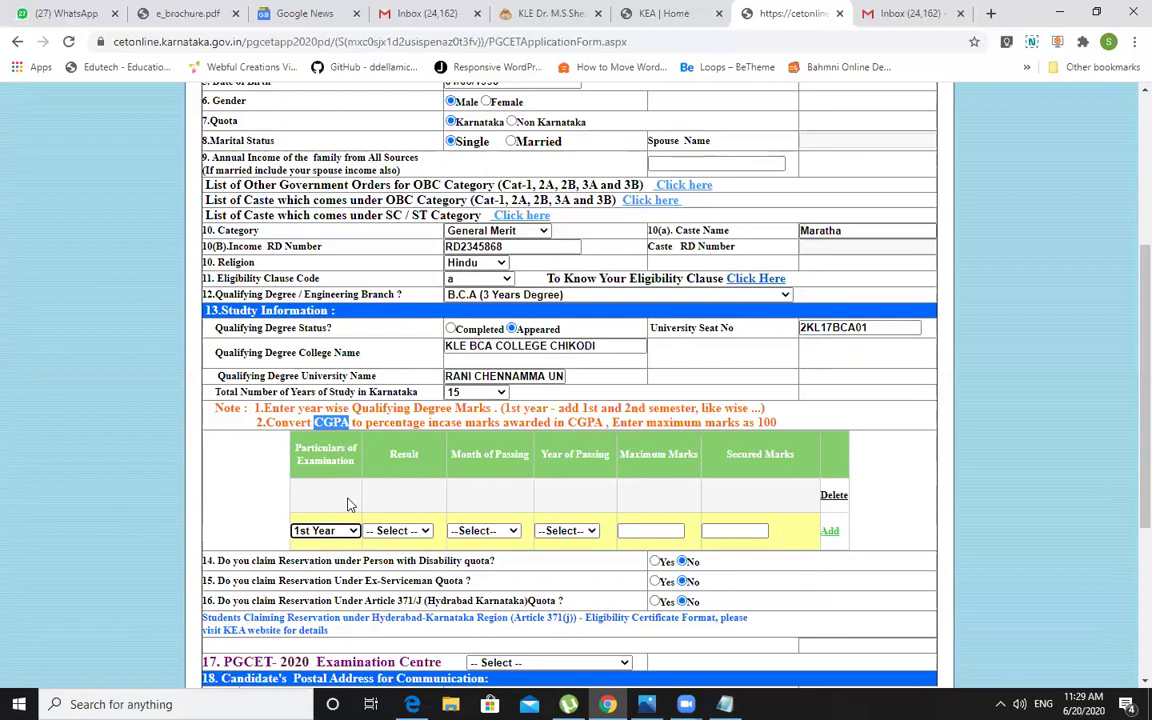
pyautogui.click(397, 530)
pyautogui.click(410, 558)
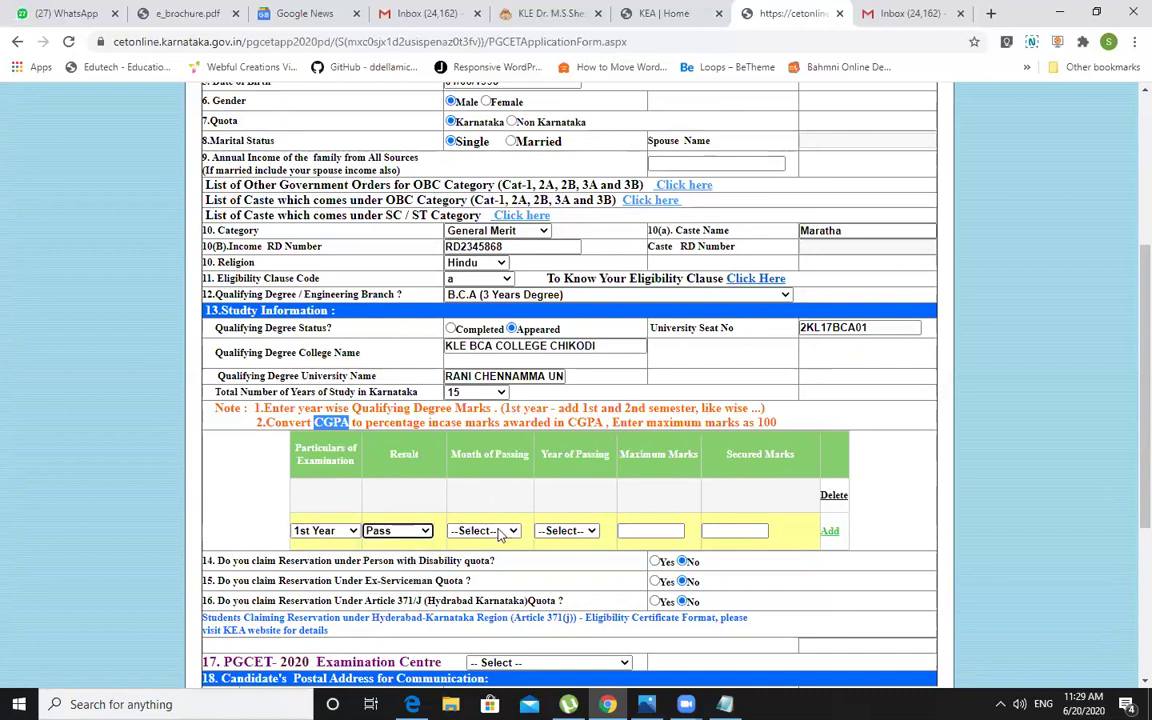
pyautogui.click(503, 532)
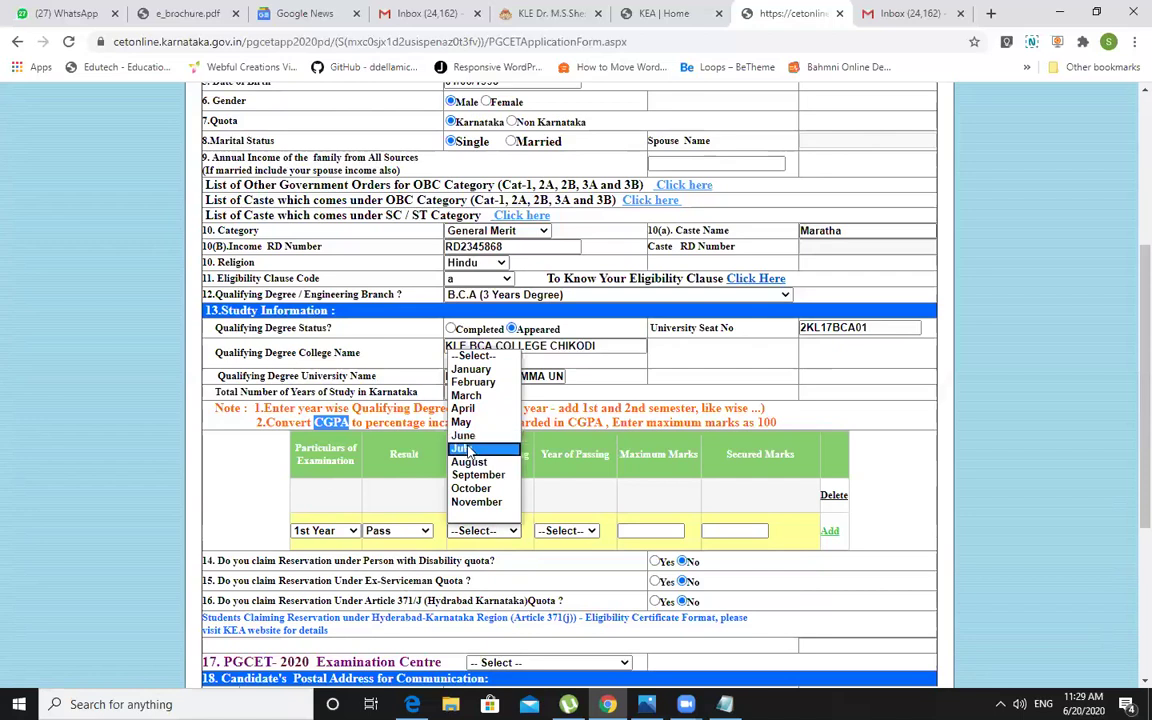
pyautogui.click(468, 450)
pyautogui.click(586, 531)
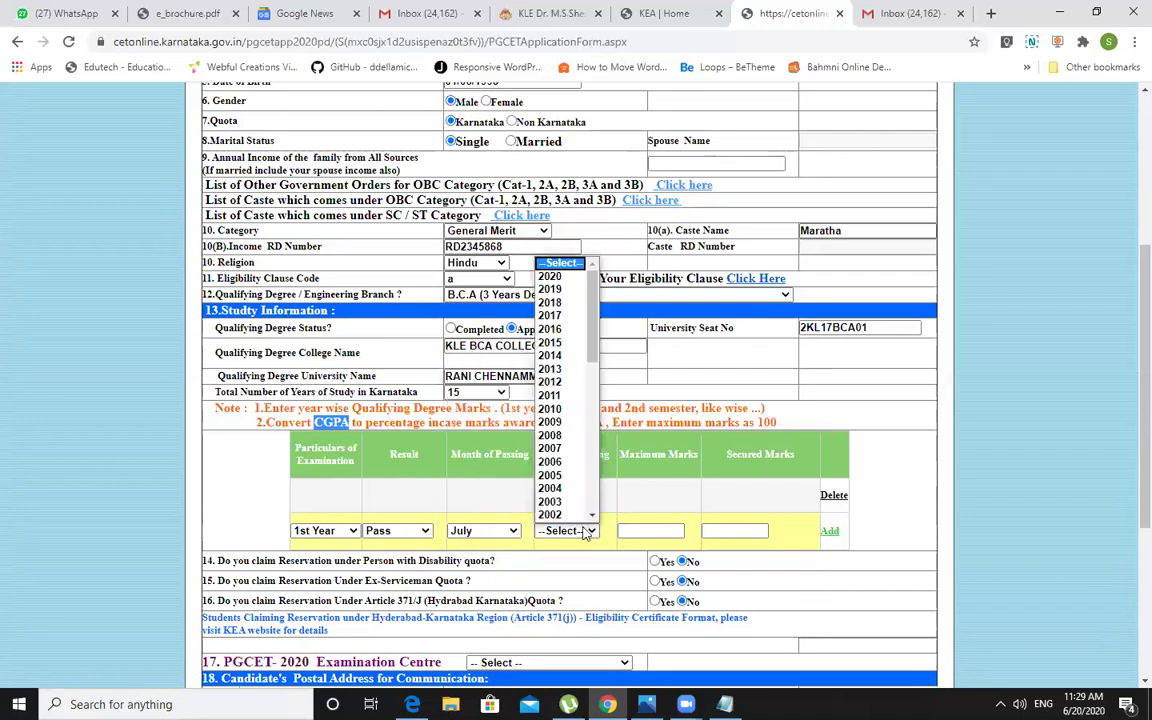
pyautogui.click(553, 316)
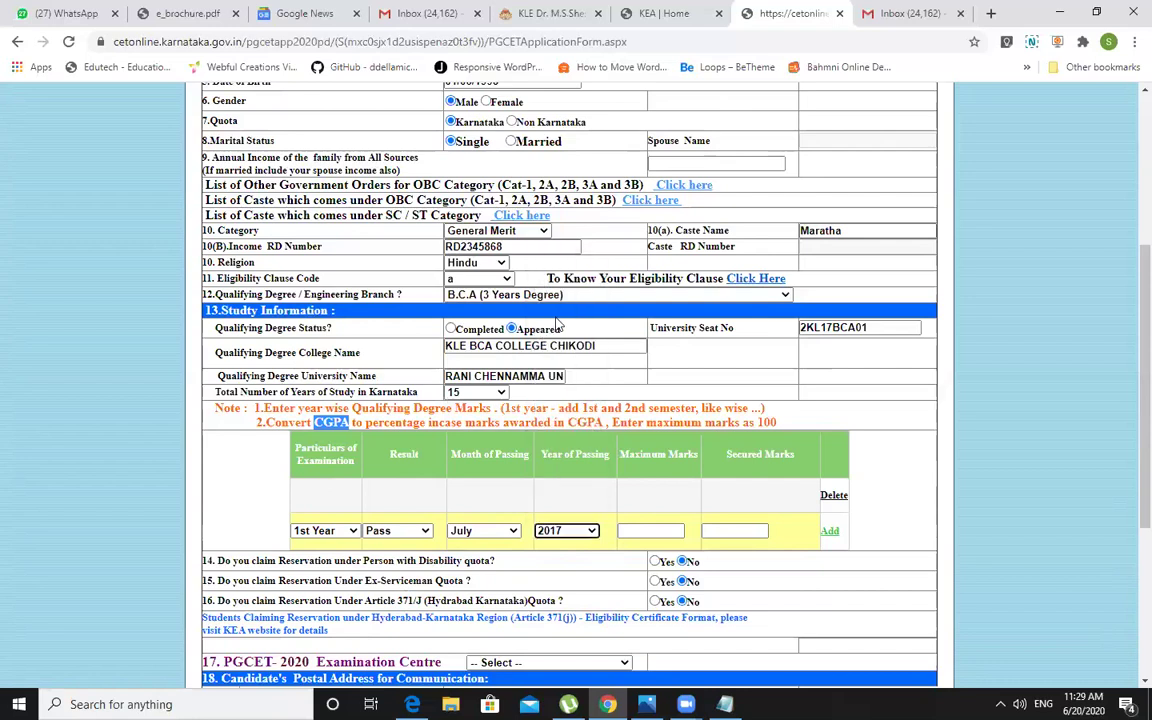
pyautogui.click(592, 531)
pyautogui.click(505, 283)
# - Enter maximum marks 1100 and secured marks 1000, then add the row
pyautogui.click(634, 530)
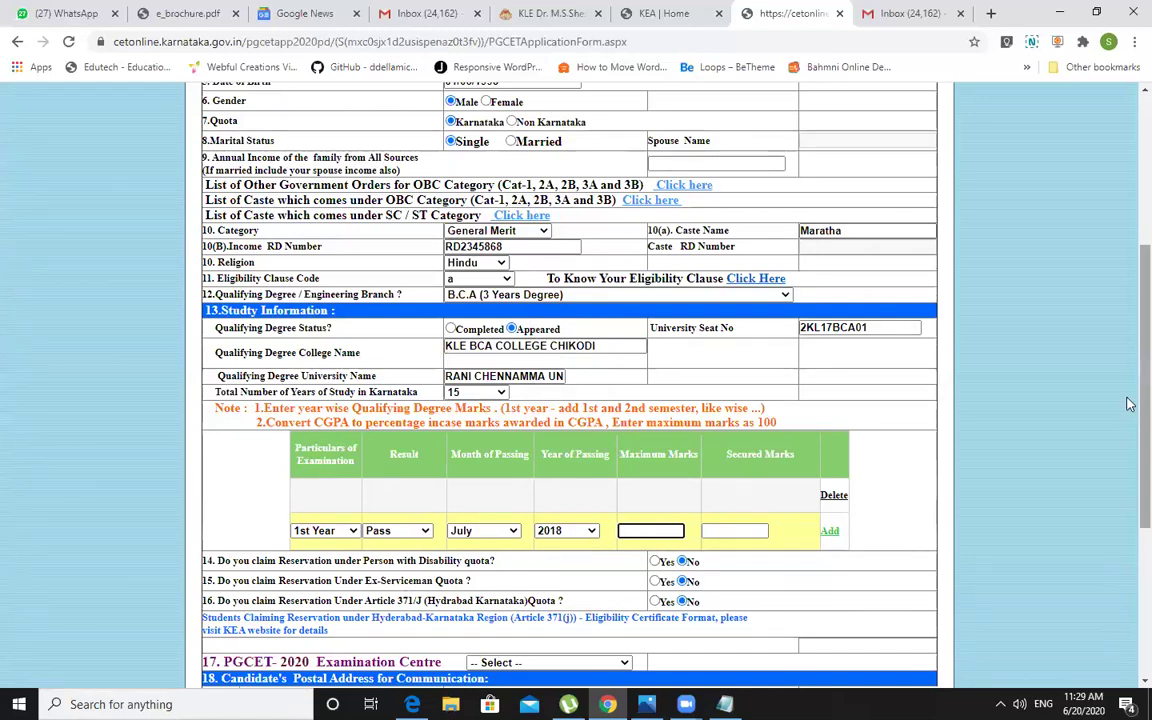
pyautogui.write('1100')
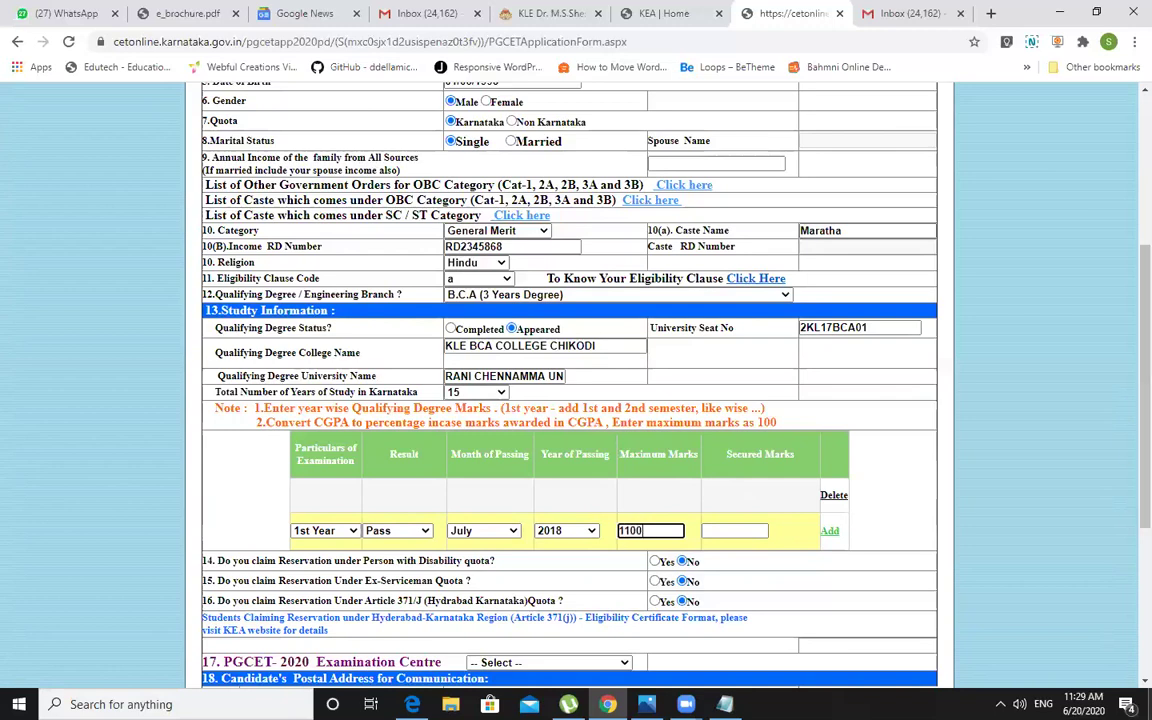
pyautogui.click(759, 530)
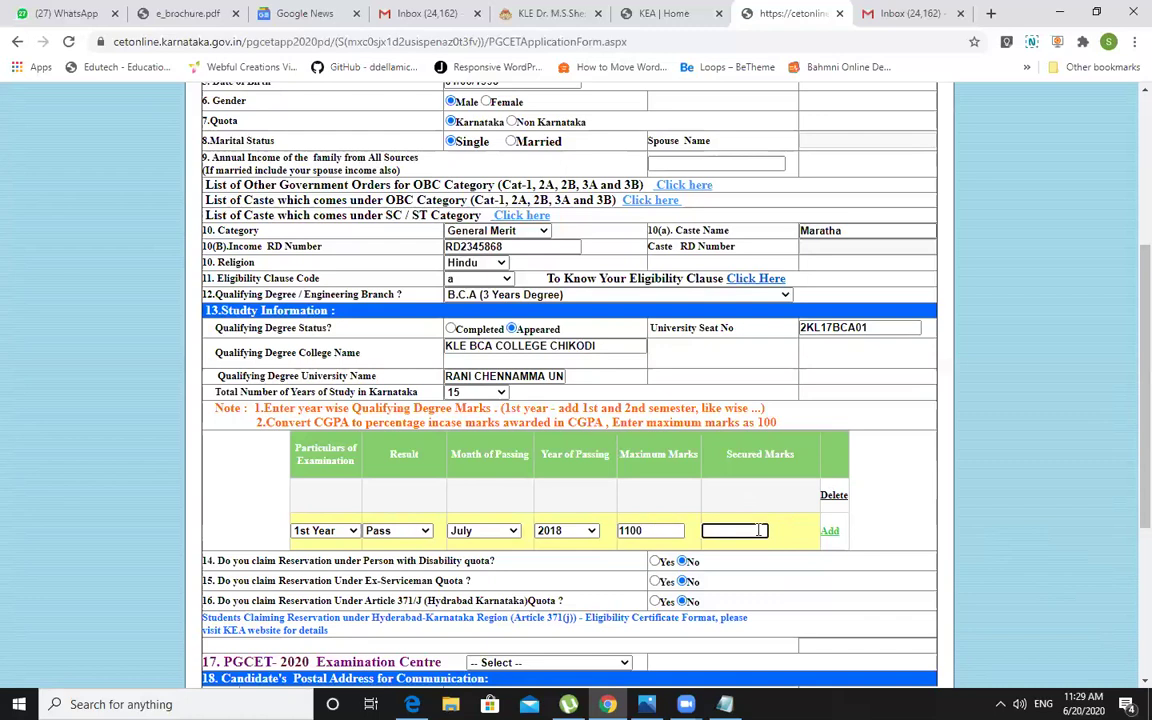
pyautogui.write('1')
pyautogui.write('000')
pyautogui.click(805, 549)
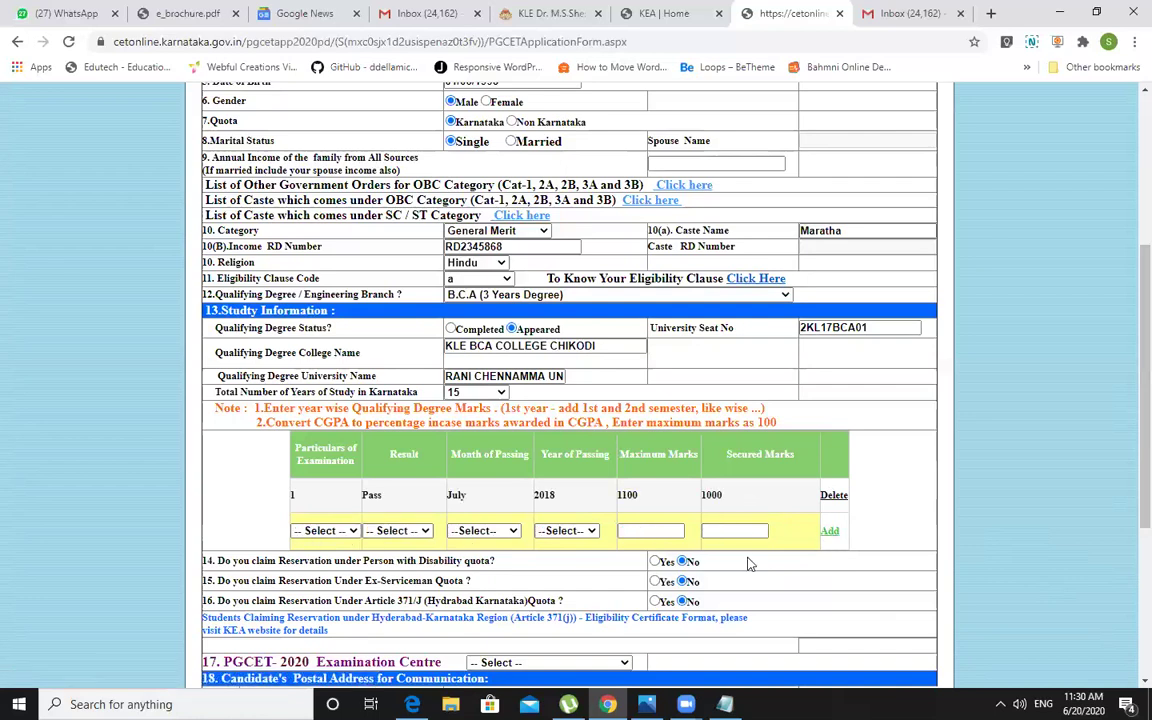
# - Set the new marks row to 2nd Year, Pass, July 2019
pyautogui.click(326, 531)
pyautogui.click(316, 571)
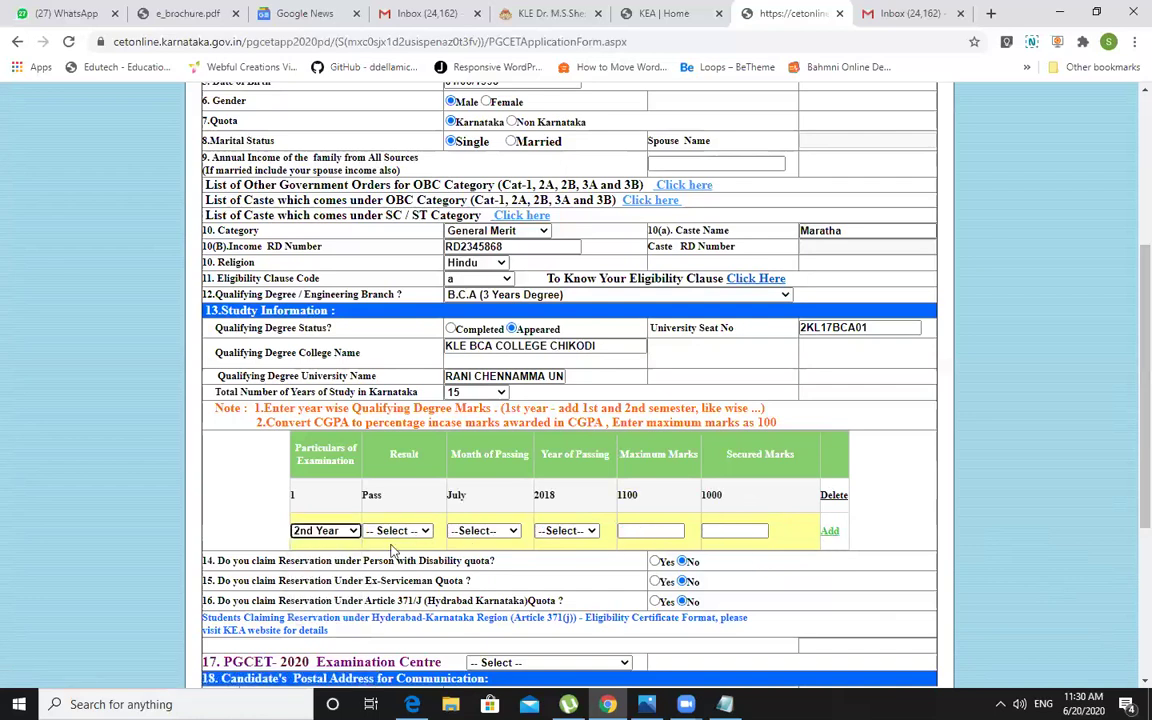
pyautogui.click(397, 531)
pyautogui.click(398, 566)
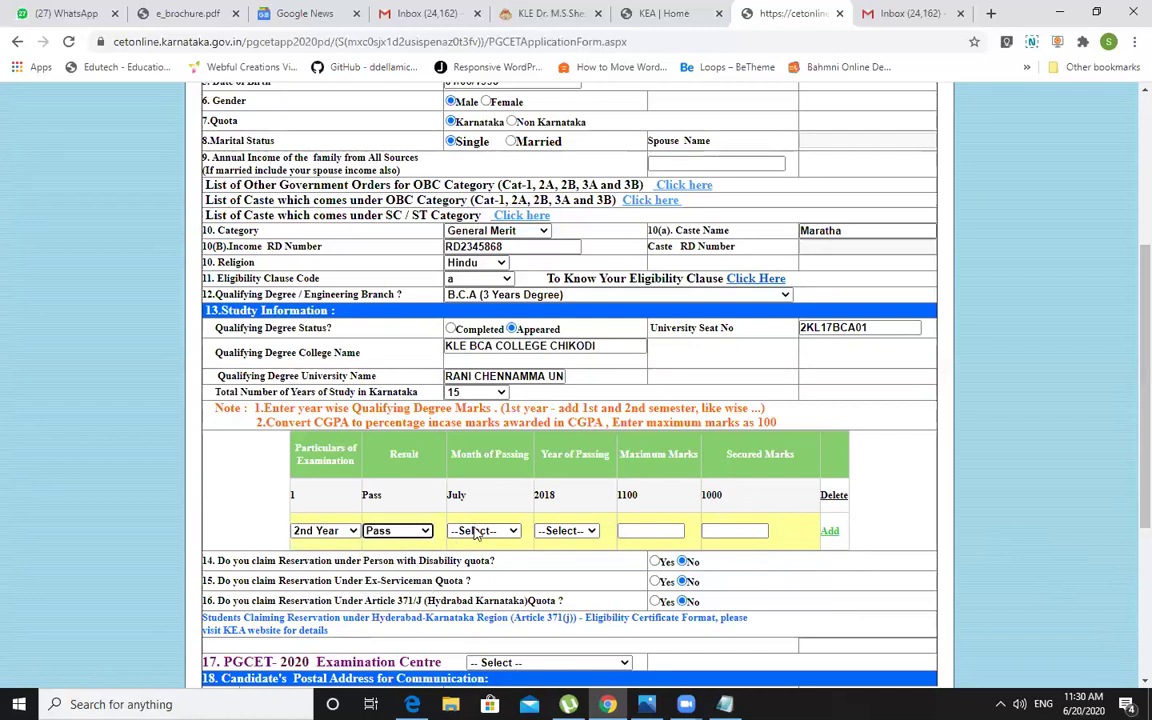
pyautogui.click(477, 533)
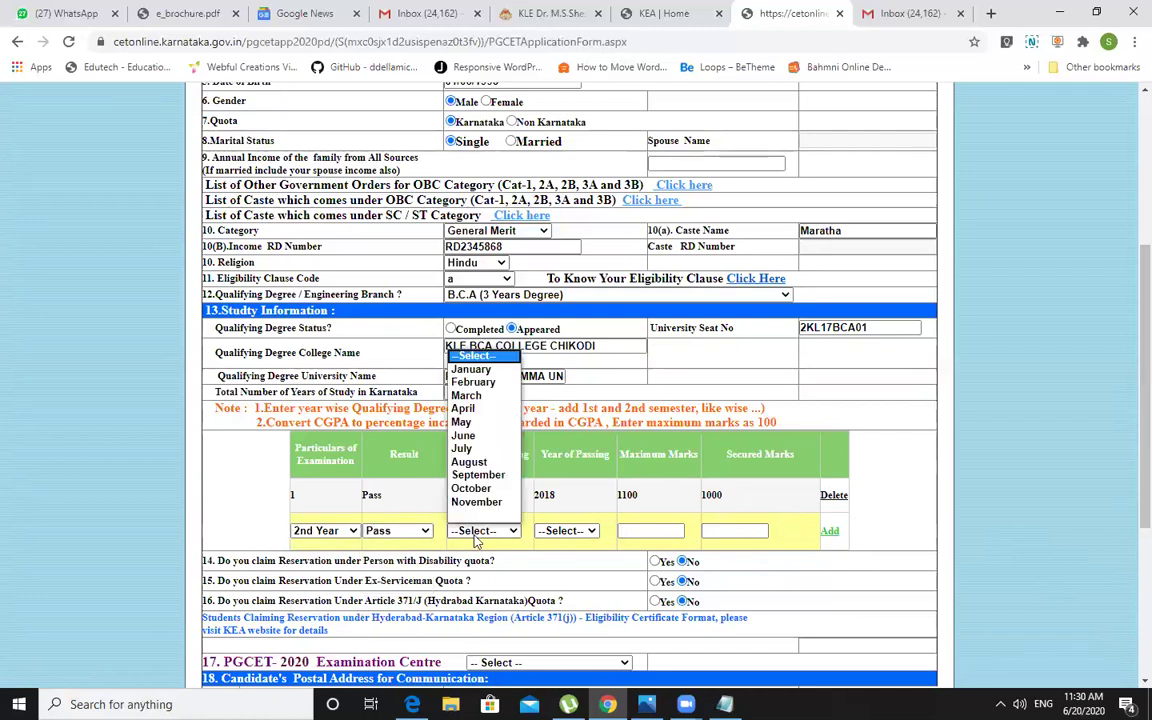
pyautogui.click(470, 448)
pyautogui.click(566, 530)
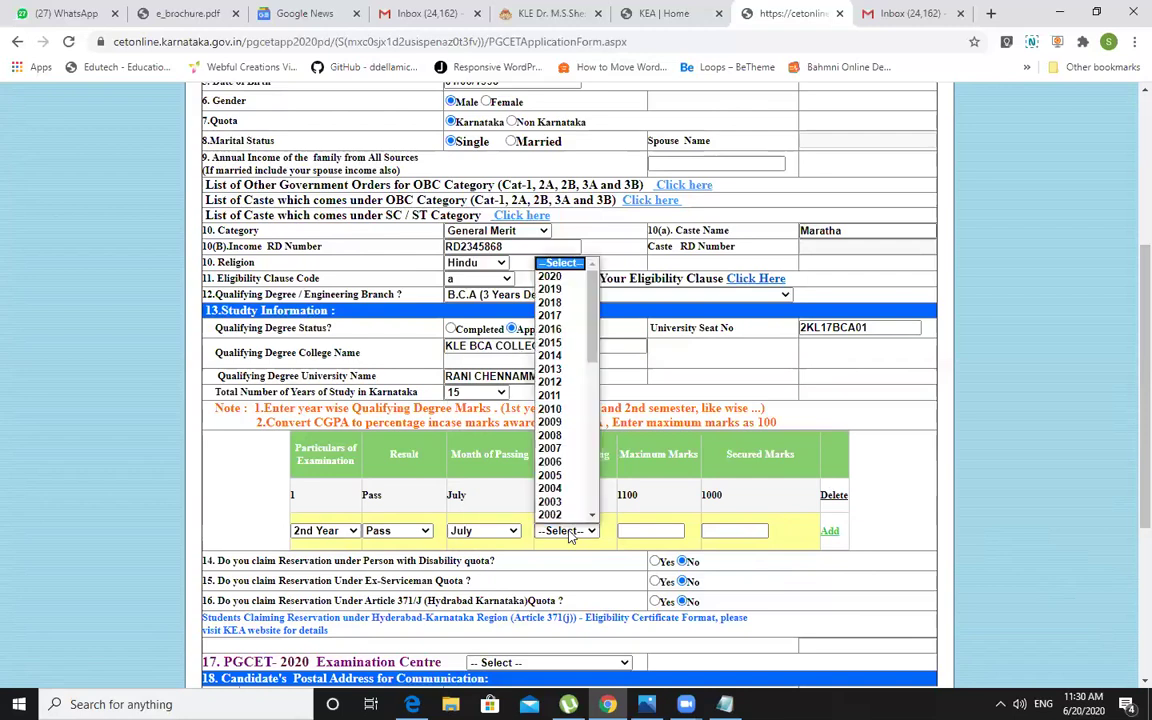
pyautogui.click(571, 290)
pyautogui.click(650, 530)
# - Enter 1100 maximum and 950 secured marks and add the row to the table
pyautogui.write('1100')
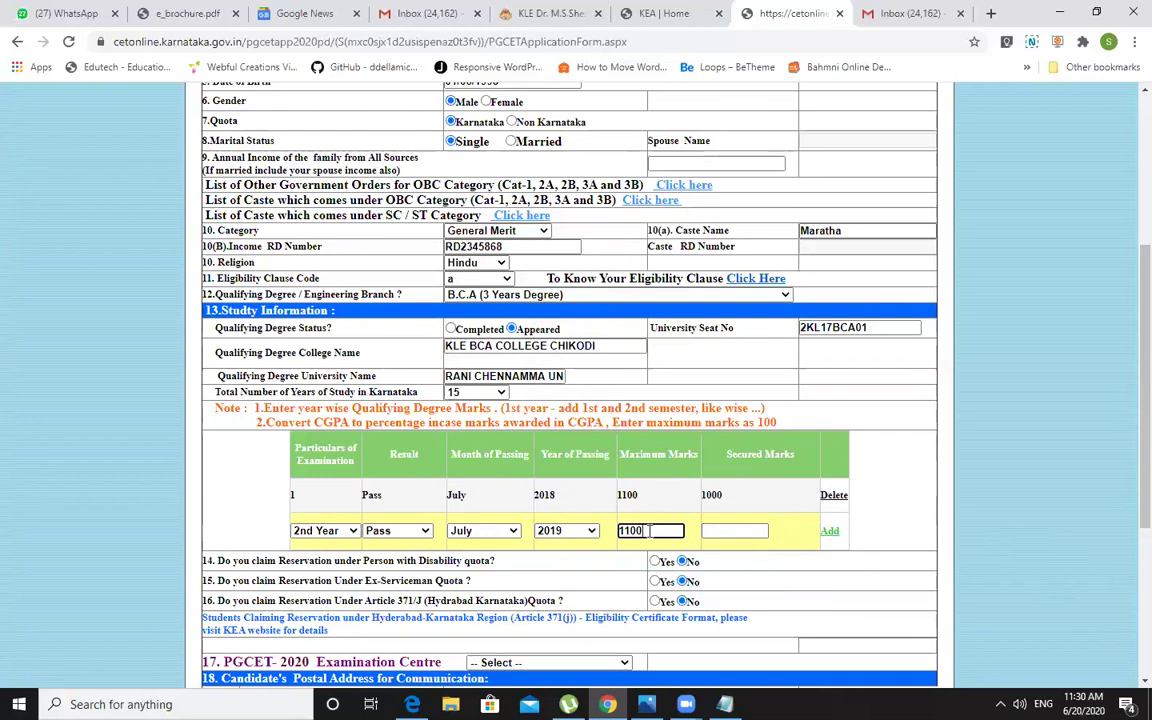
pyautogui.click(708, 531)
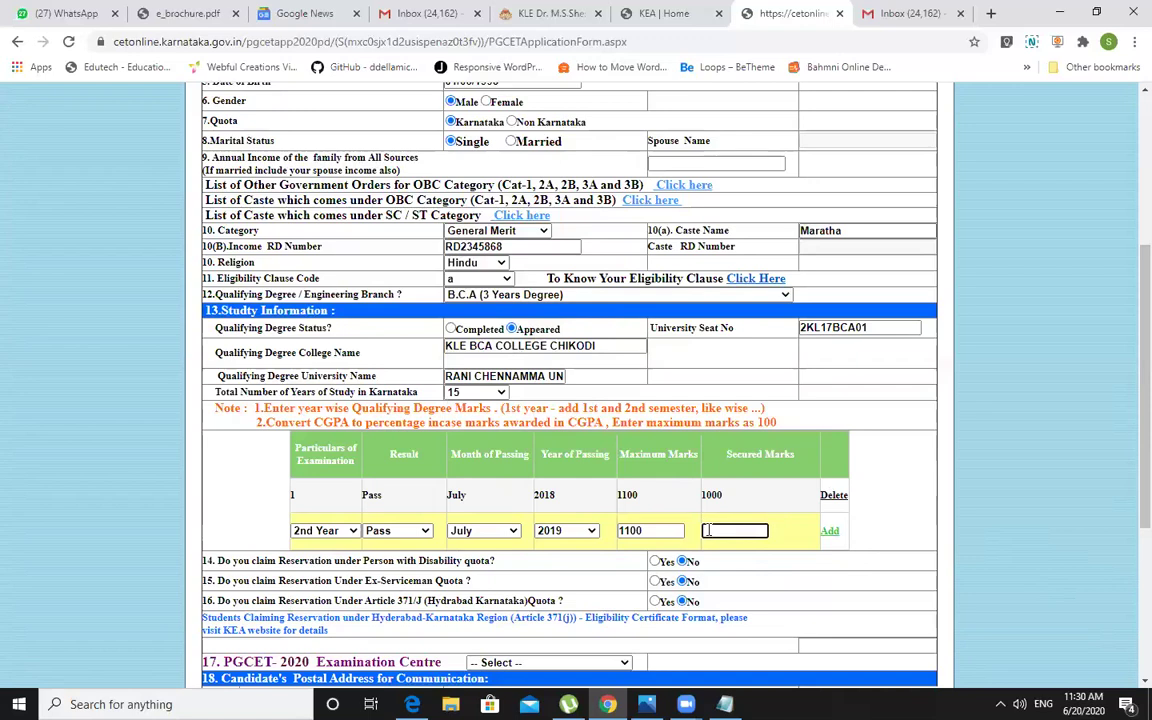
pyautogui.write('950')
pyautogui.click(828, 536)
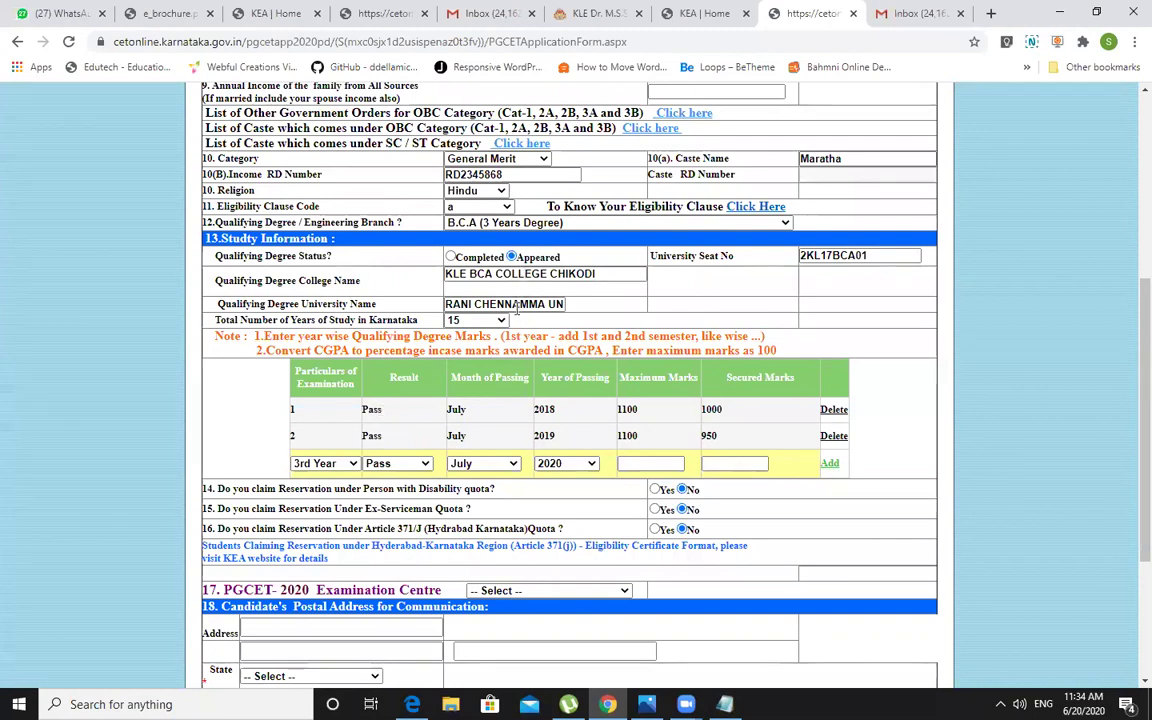
# - Set the third marks row to 3rd Year, Awaiting, July 2020
pyautogui.click(336, 466)
pyautogui.click(336, 466)
pyautogui.click(336, 466)
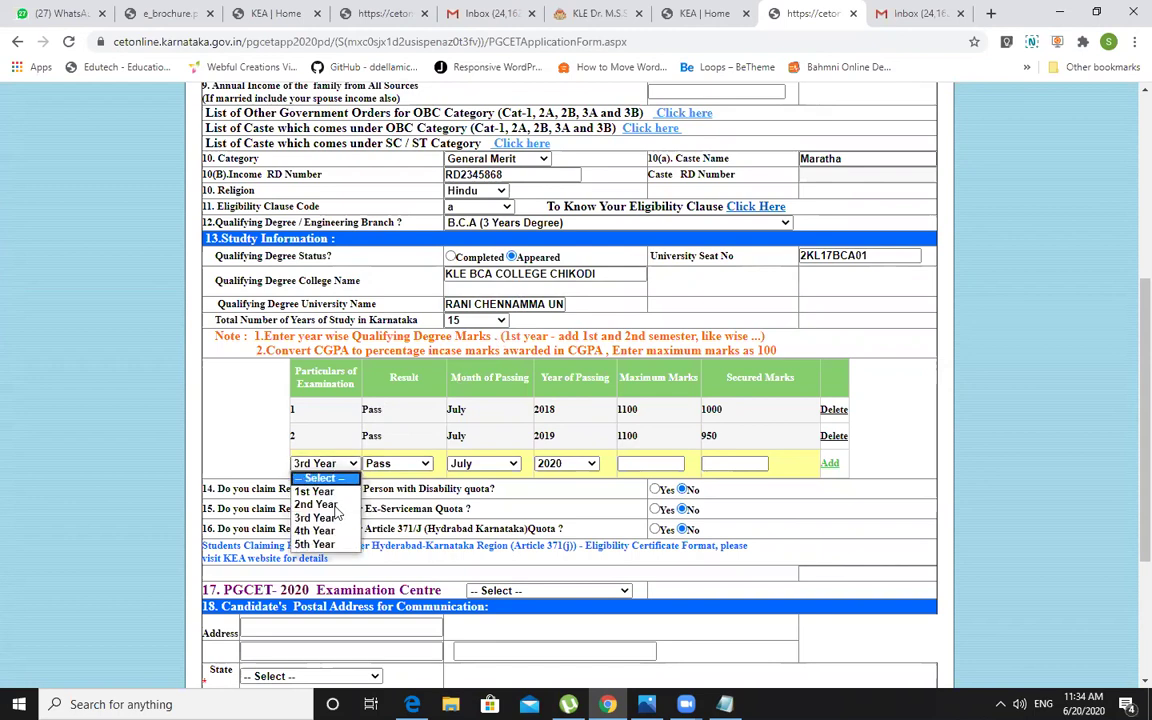
pyautogui.click(338, 521)
pyautogui.click(397, 463)
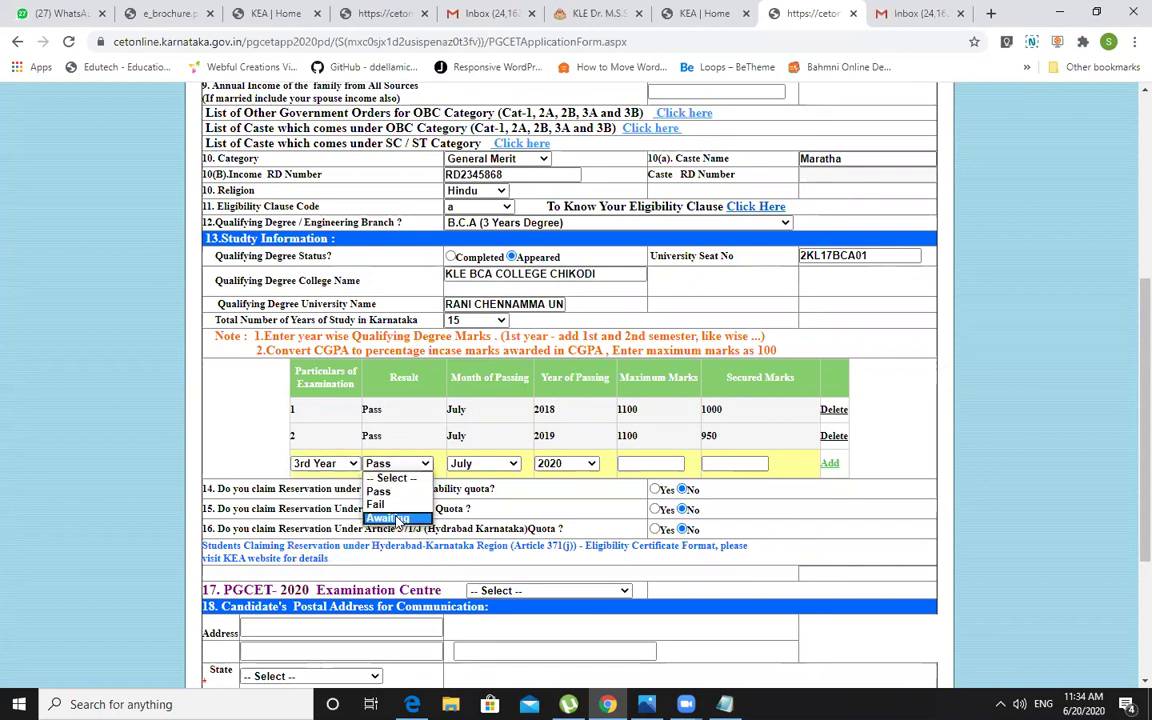
pyautogui.click(385, 504)
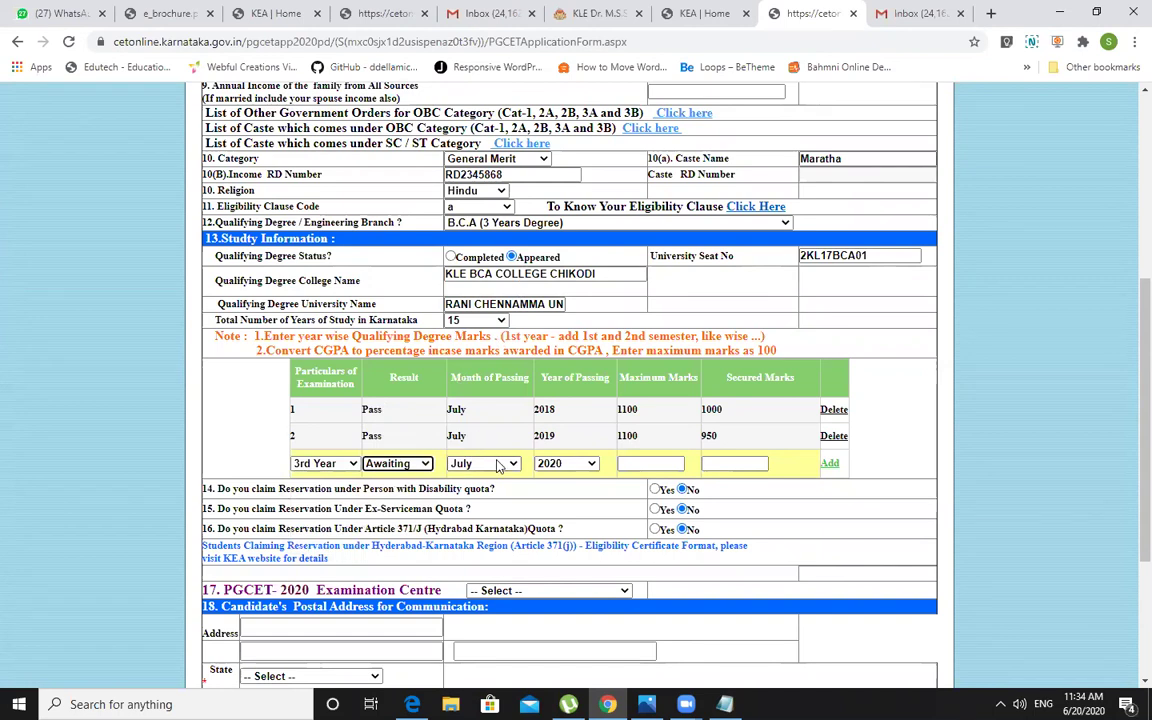
pyautogui.click(503, 464)
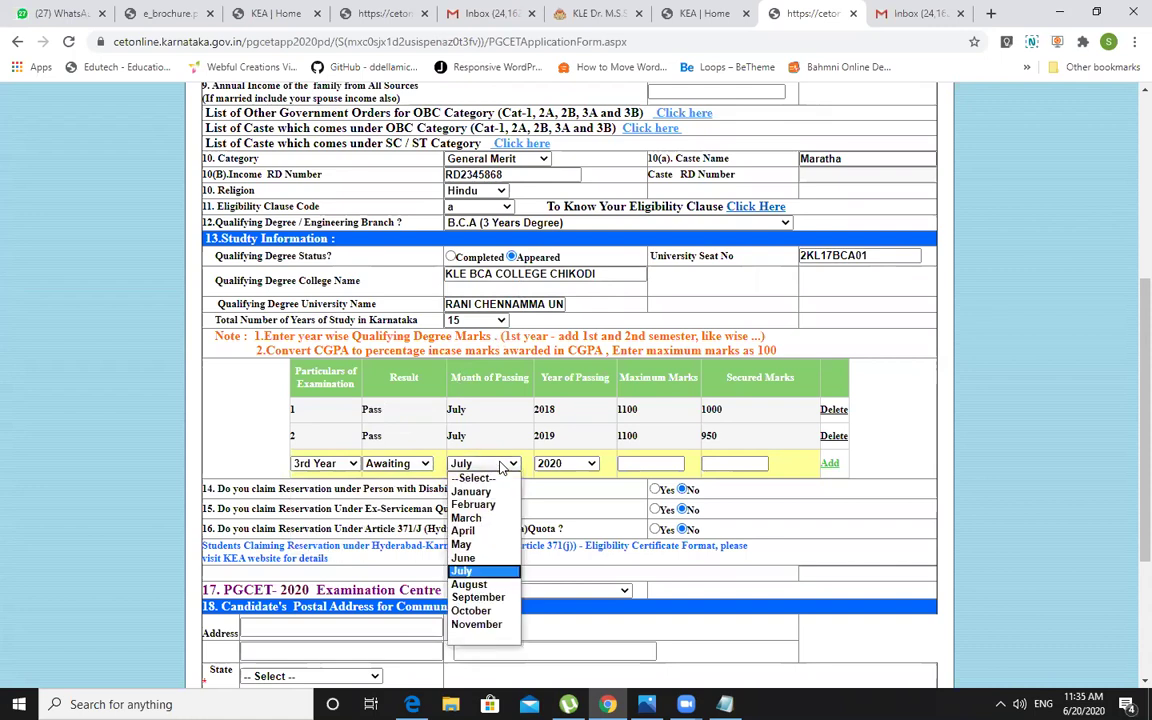
pyautogui.click(503, 466)
pyautogui.click(575, 464)
pyautogui.click(575, 464)
# - Enter 550 maximum and 450 secured marks and submit the row, which reloads the form instead
pyautogui.click(635, 462)
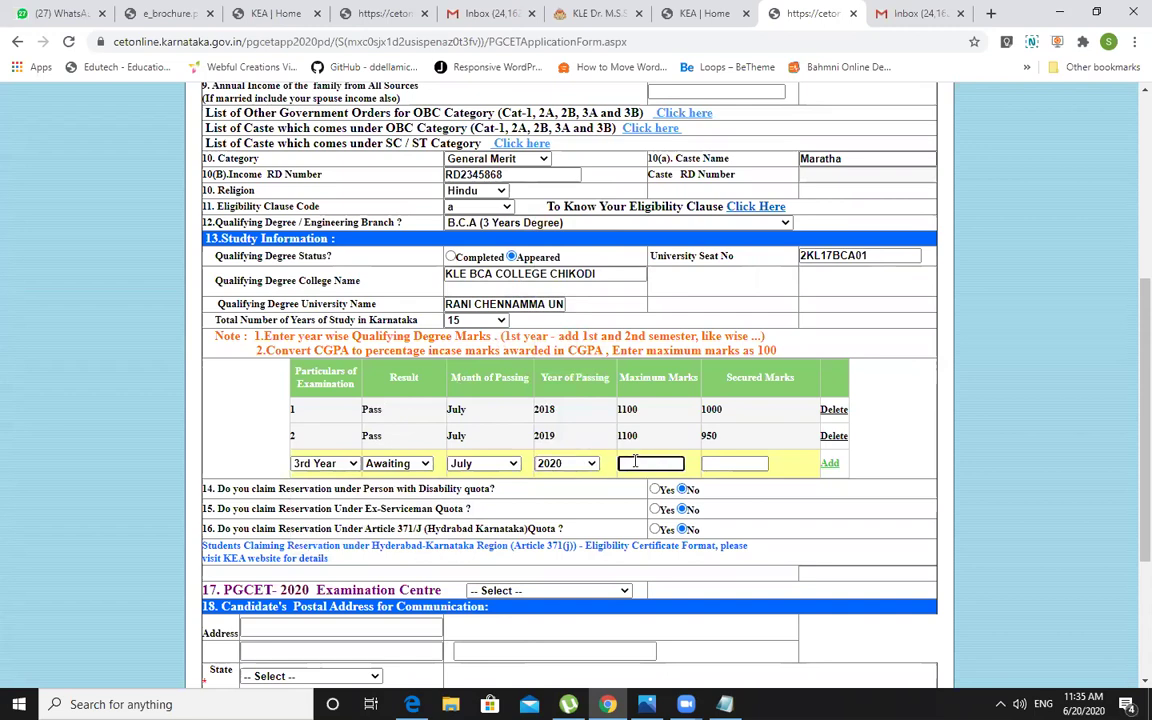
pyautogui.write('550')
pyautogui.click(730, 466)
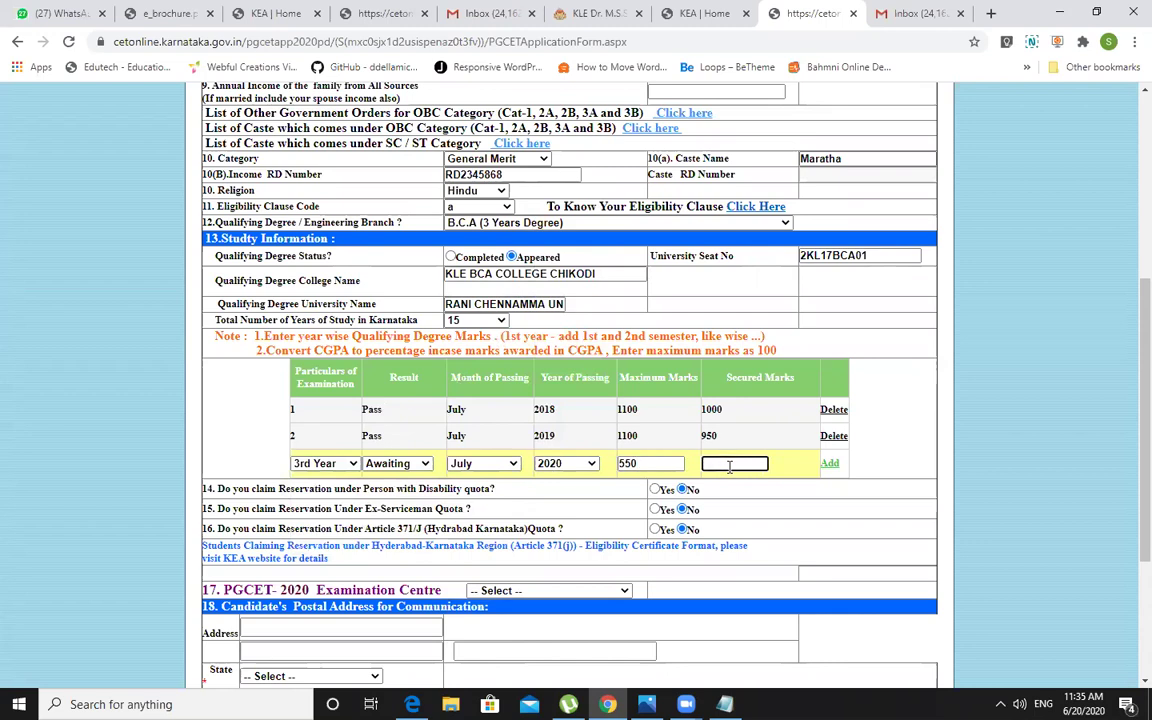
pyautogui.write('450')
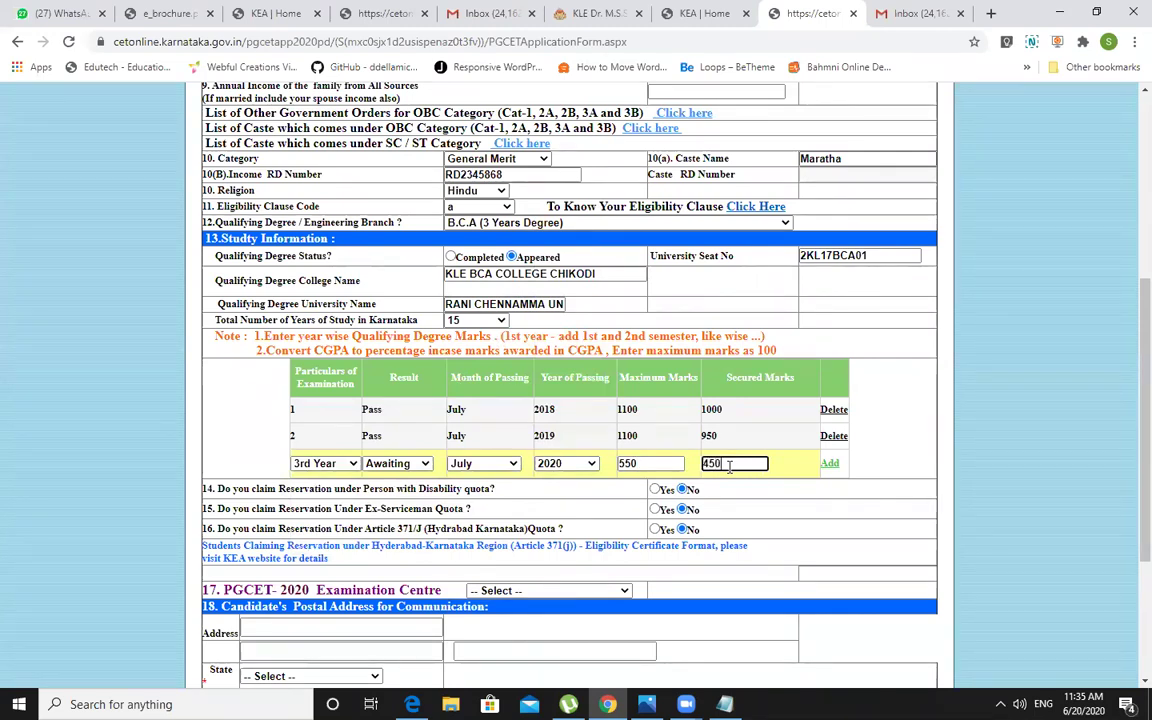
pyautogui.click(828, 464)
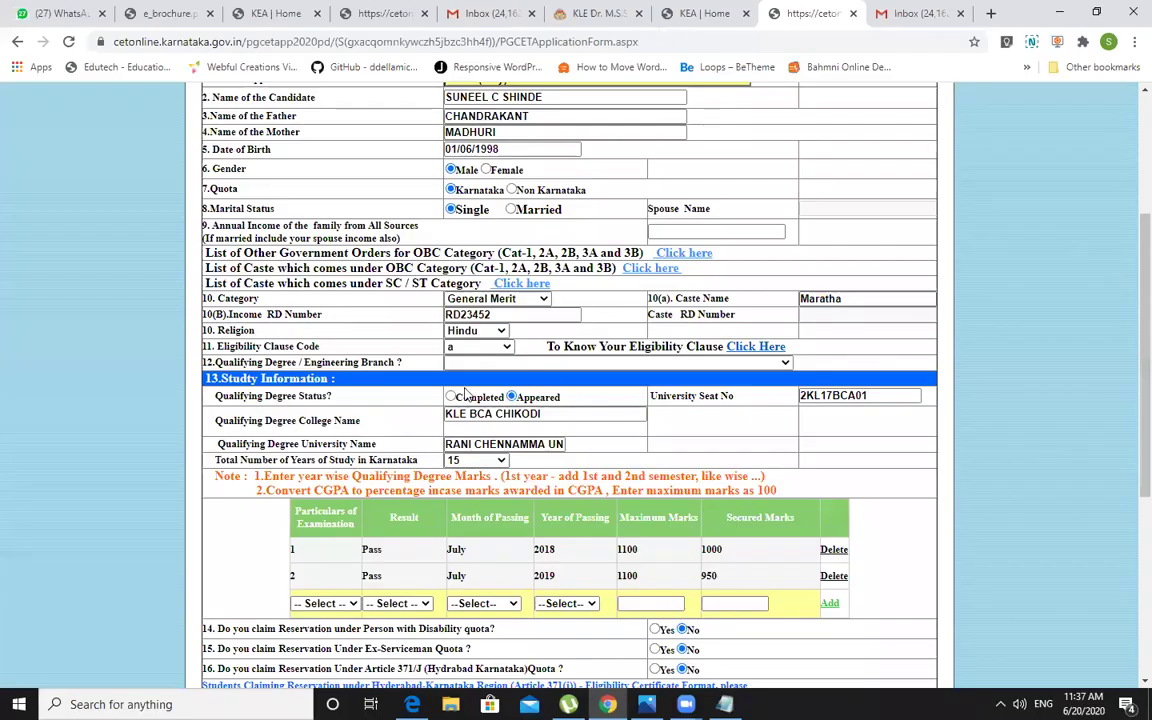
# - Set the new marks row again to 3rd Year, Awaiting, July 2020
pyautogui.scroll(-1, 464, 395)
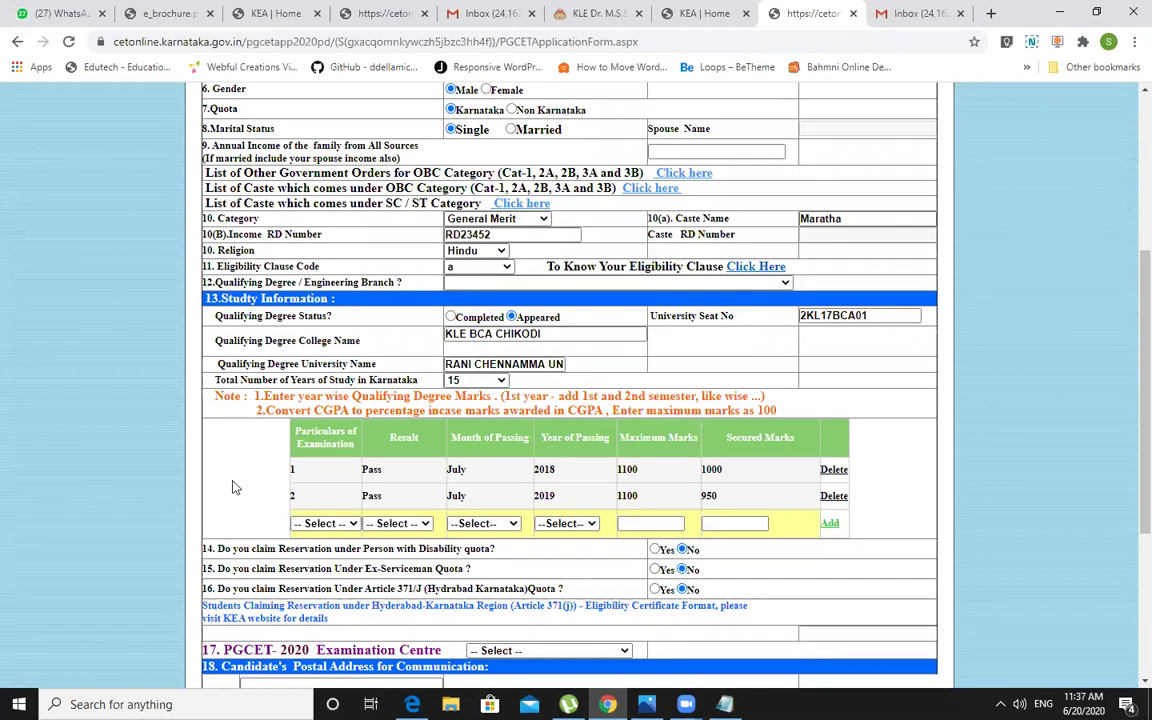
pyautogui.click(324, 523)
pyautogui.click(312, 585)
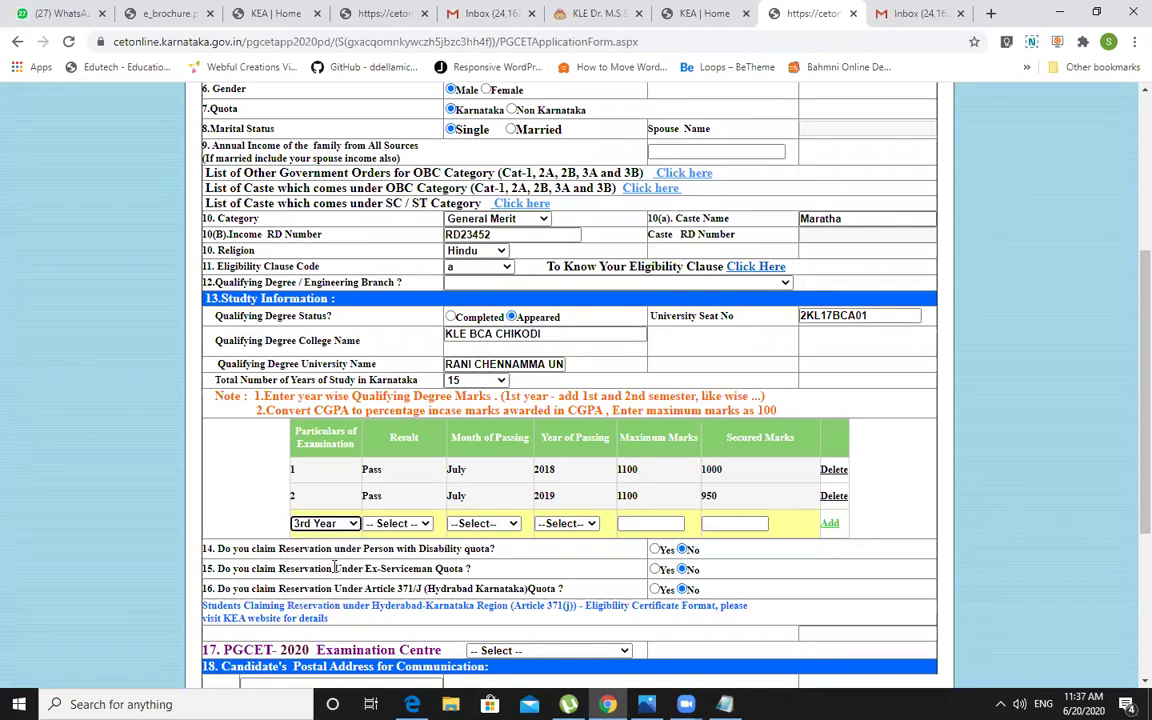
pyautogui.click(398, 523)
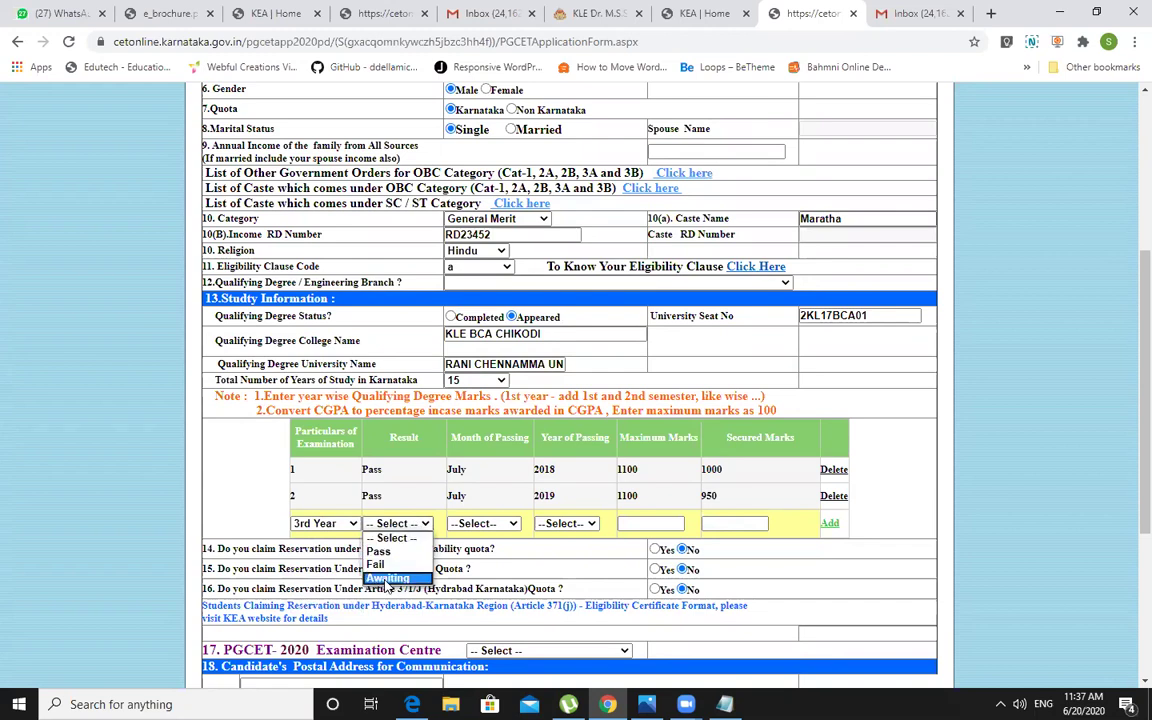
pyautogui.click(387, 579)
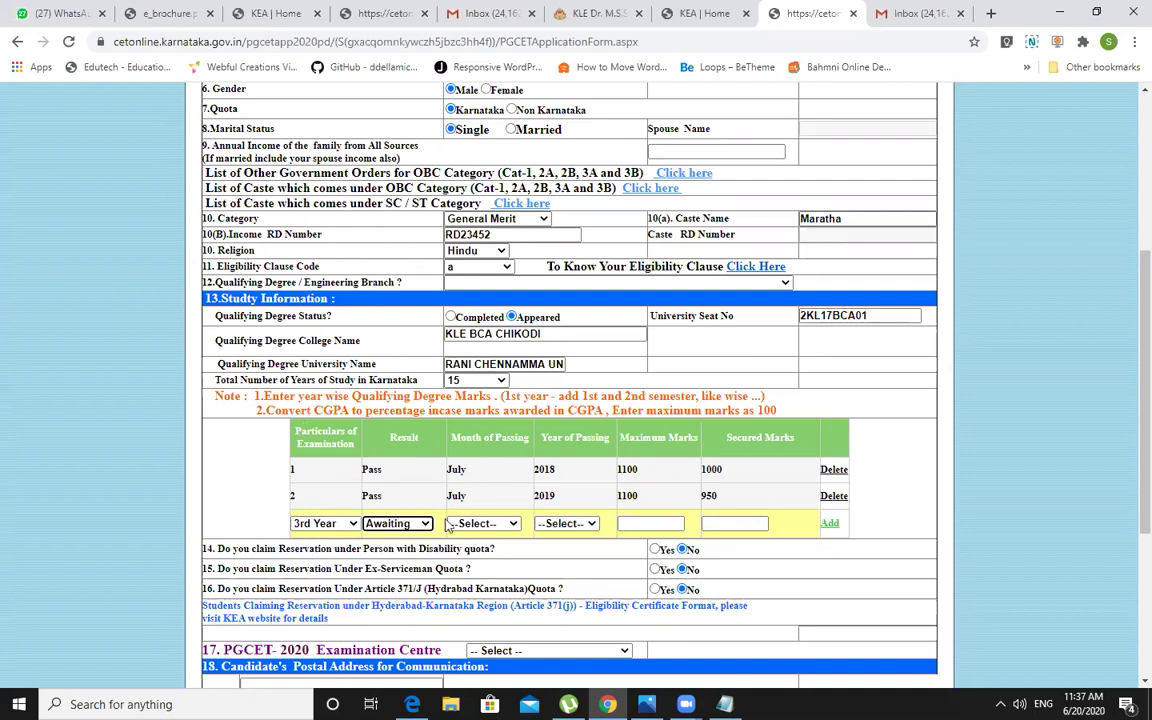
pyautogui.click(485, 525)
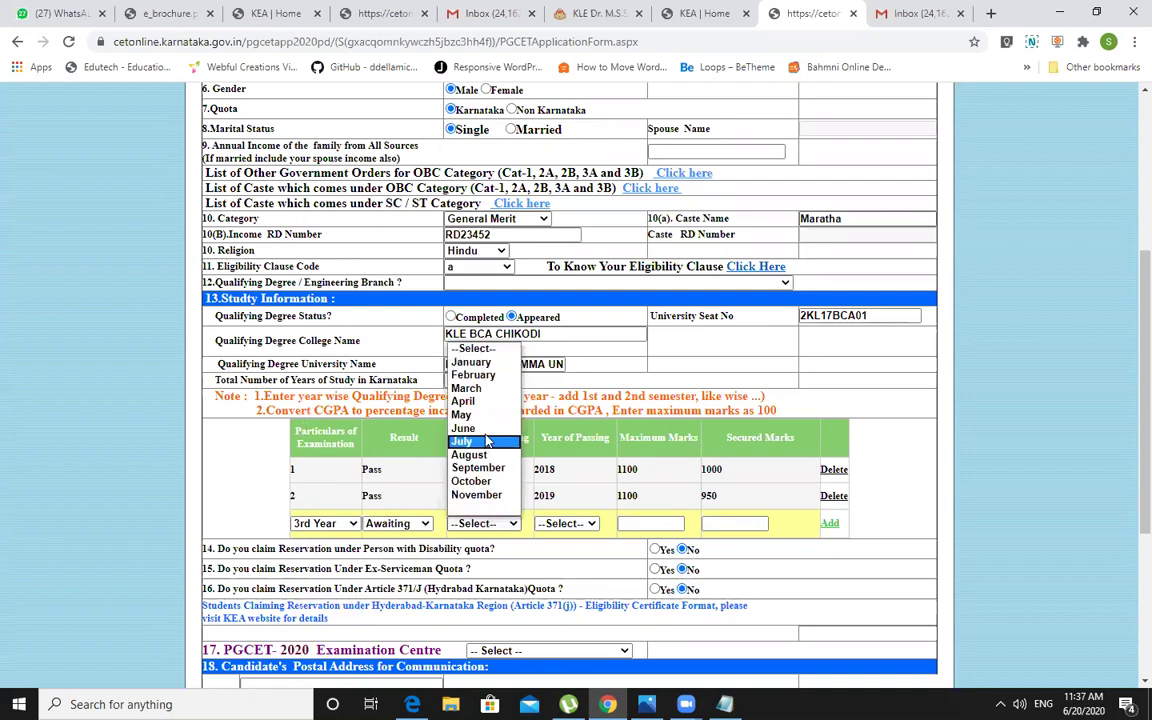
pyautogui.click(485, 443)
pyautogui.click(565, 523)
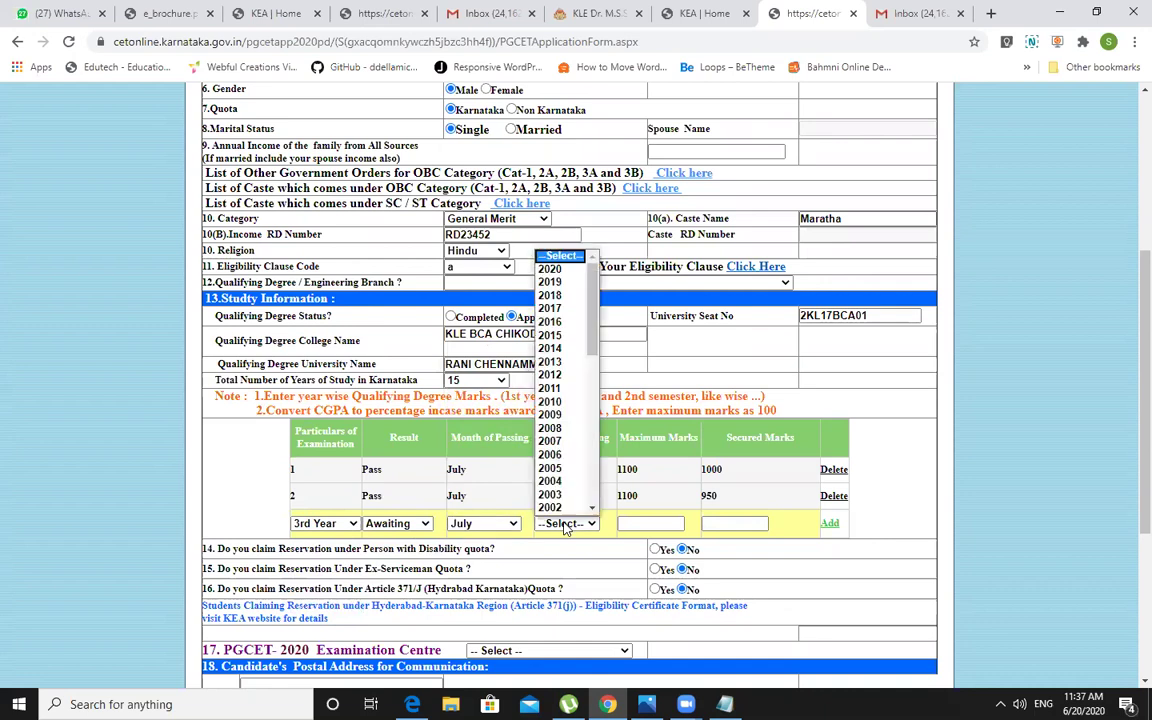
pyautogui.scroll(-3, 562, 420)
pyautogui.scroll(4, 550, 300)
pyautogui.click(550, 269)
# - Enter 550 maximum and 450 secured marks and add the 3rd Year row
pyautogui.click(653, 522)
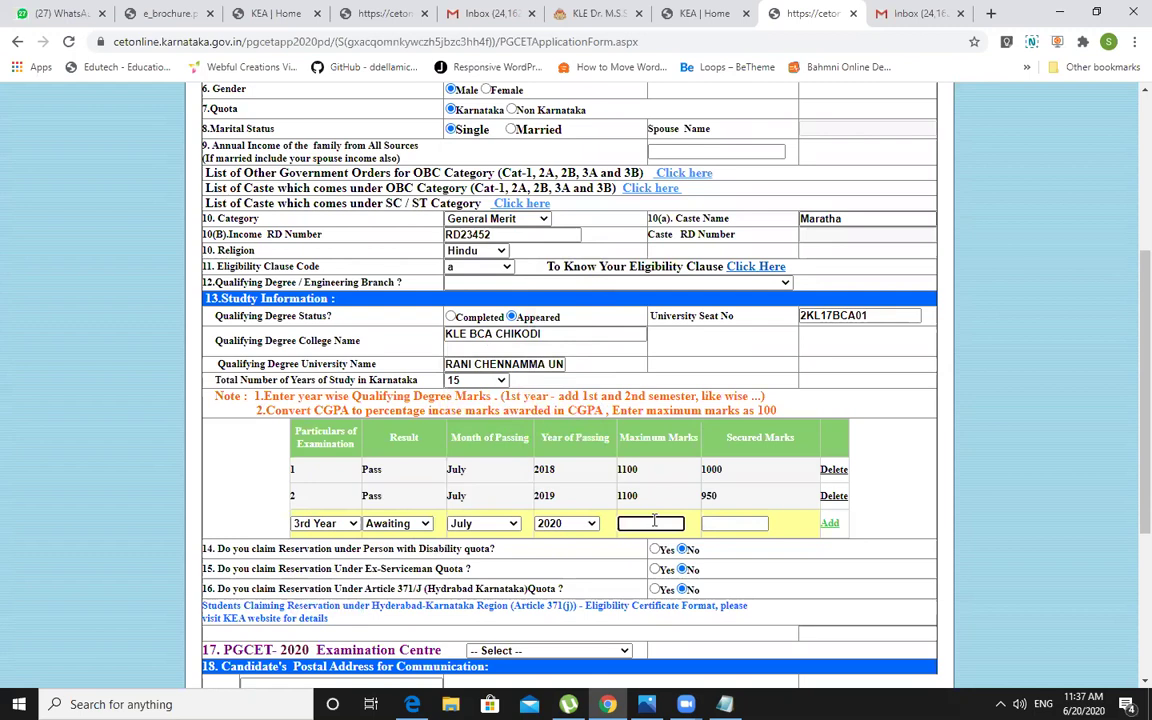
pyautogui.write('550')
pyautogui.click(736, 521)
pyautogui.write('450')
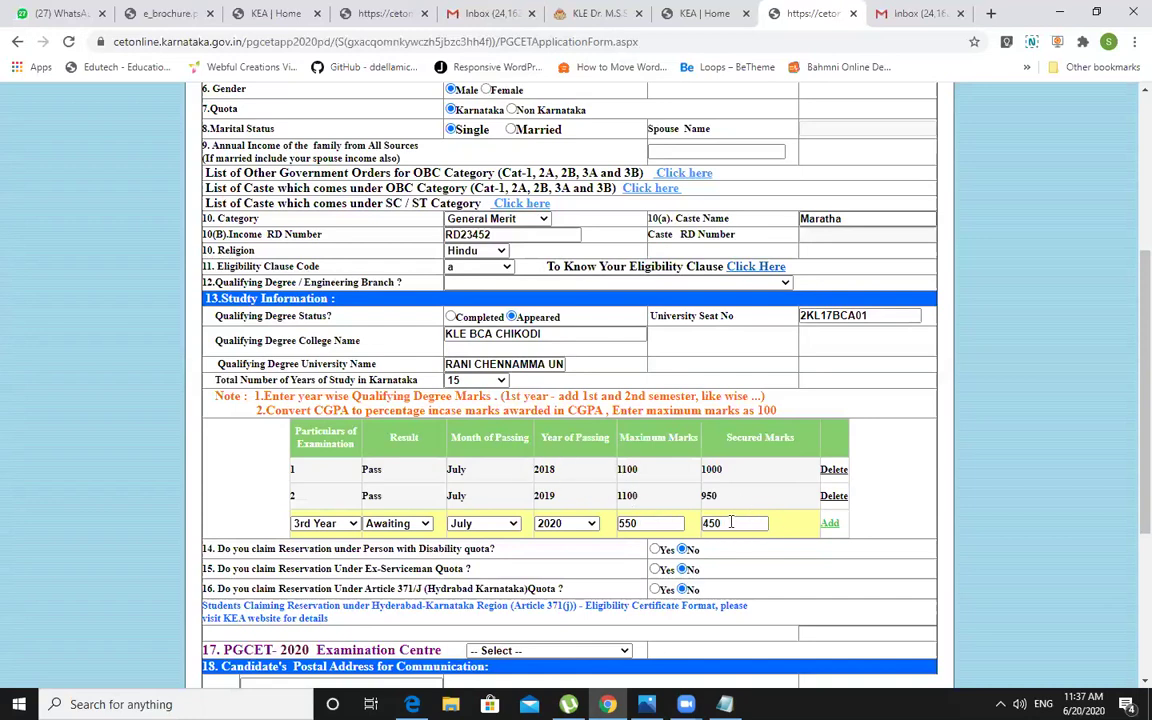
pyautogui.click(841, 539)
pyautogui.click(830, 524)
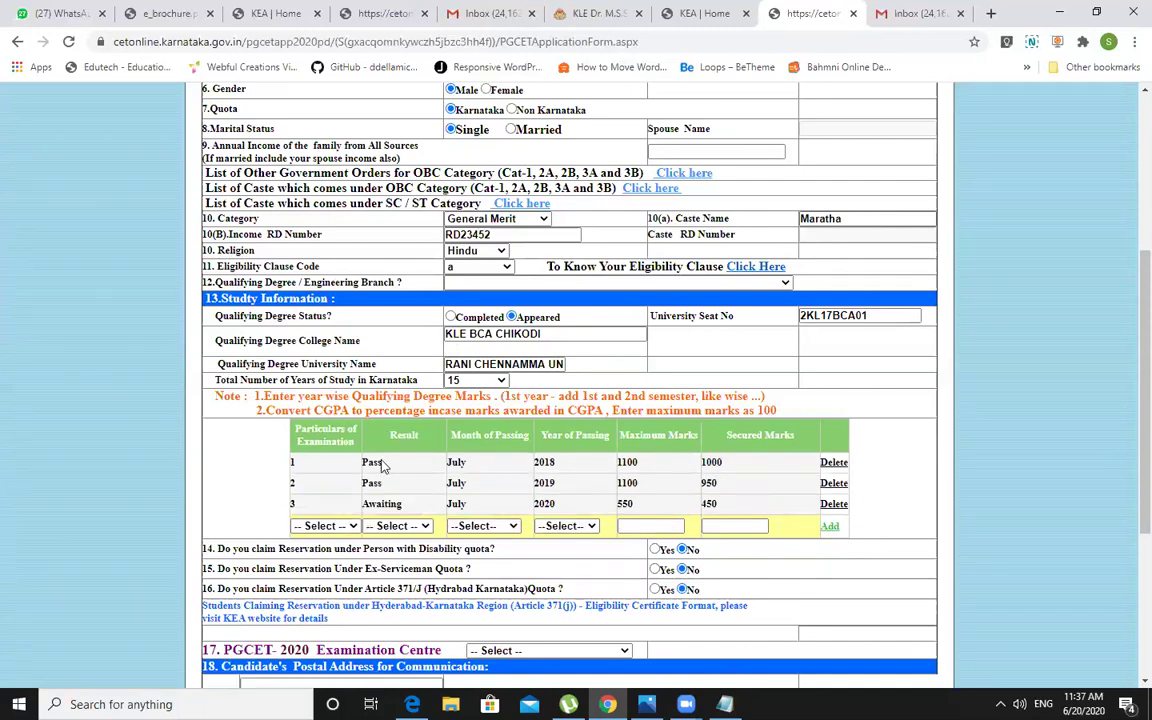
# - Scroll down to item 17 and open the Examination Centre dropdown
pyautogui.scroll(-1, 345, 418)
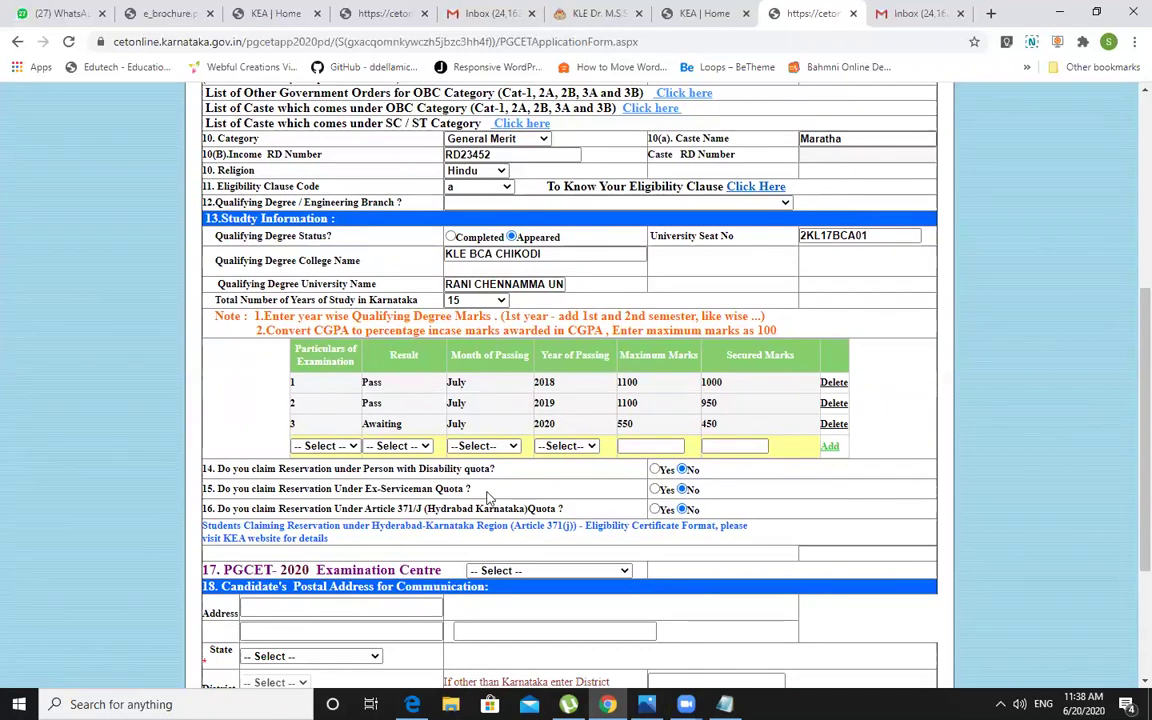
pyautogui.scroll(-1, 430, 455)
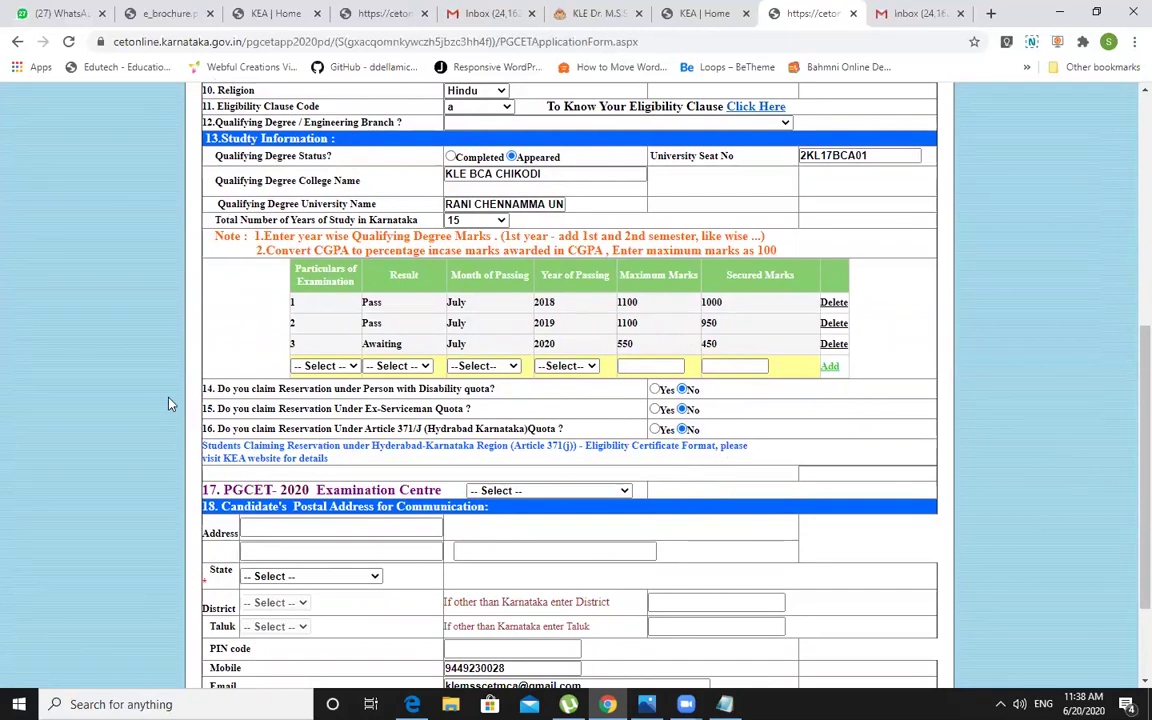
pyautogui.scroll(-2, 406, 387)
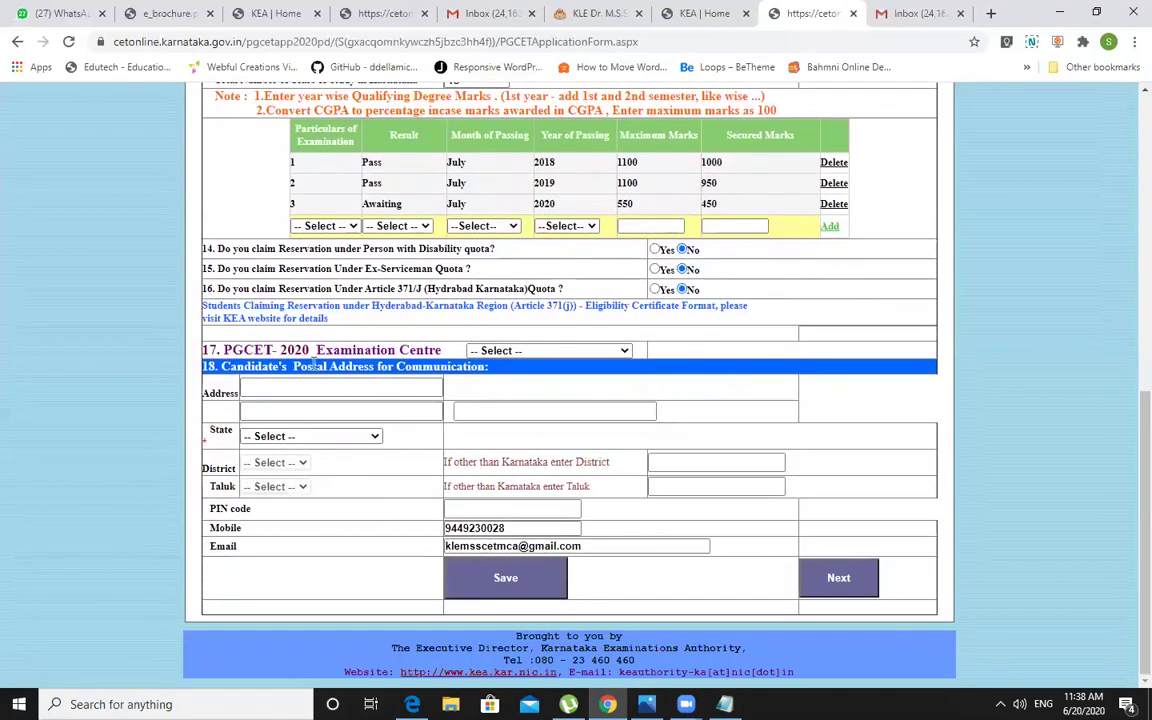
pyautogui.click(520, 352)
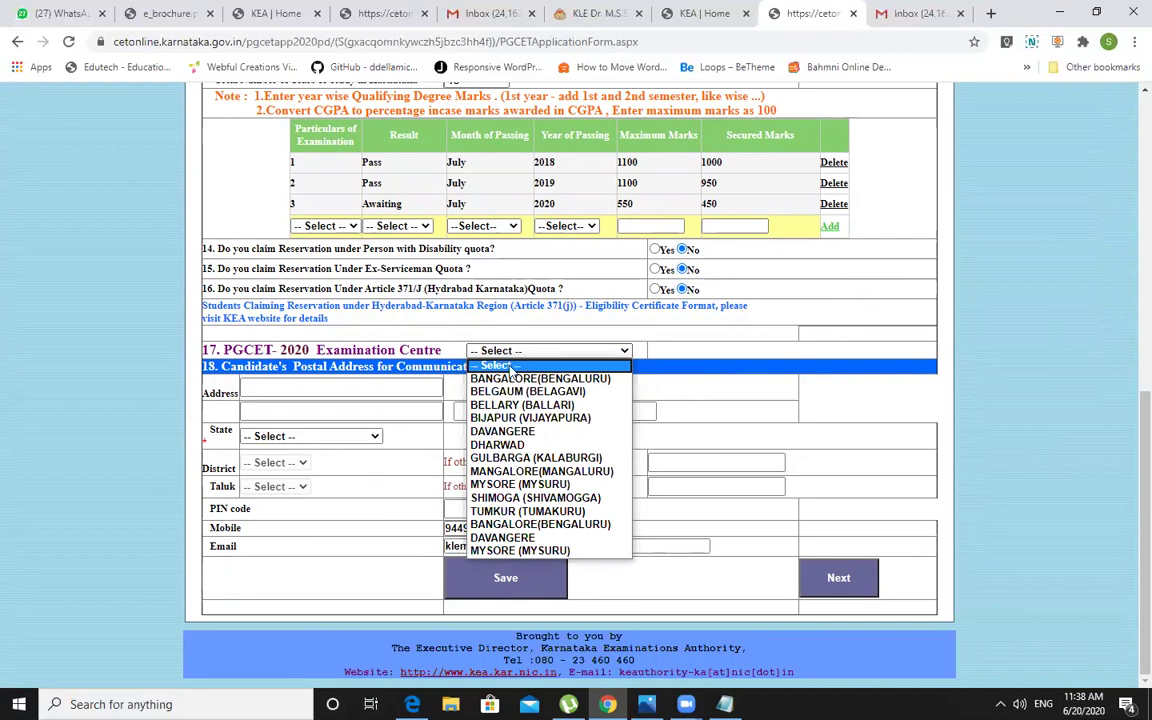
pyautogui.click(510, 393)
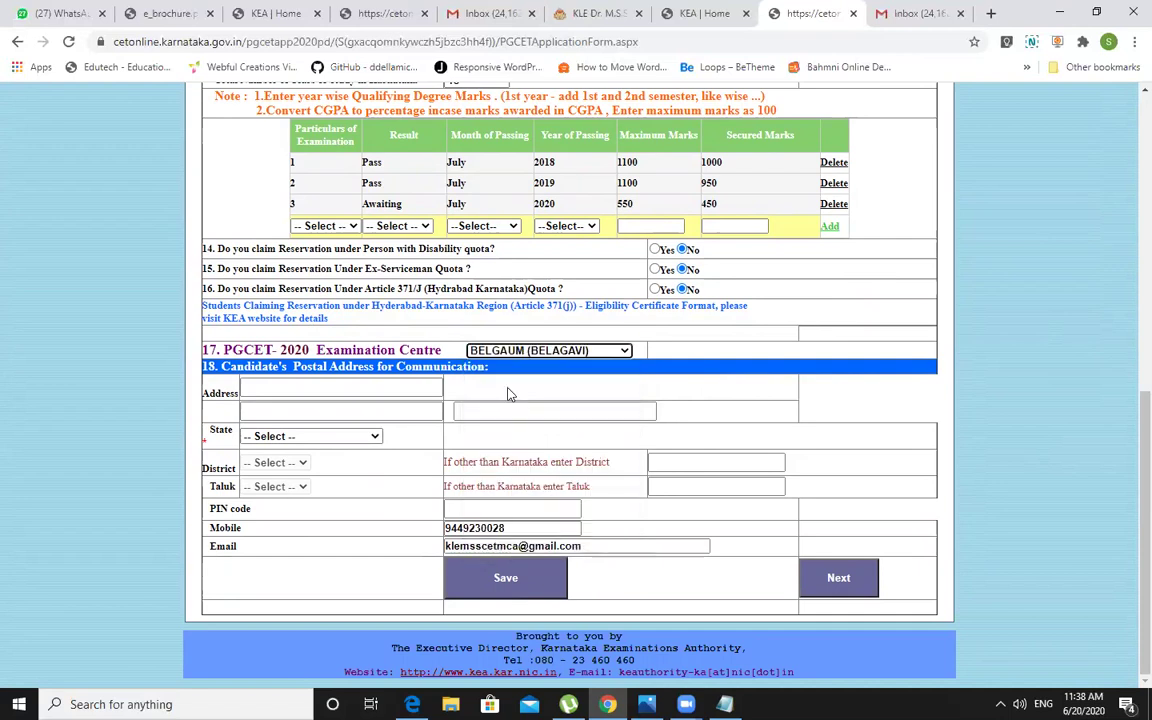
pyautogui.click(343, 387)
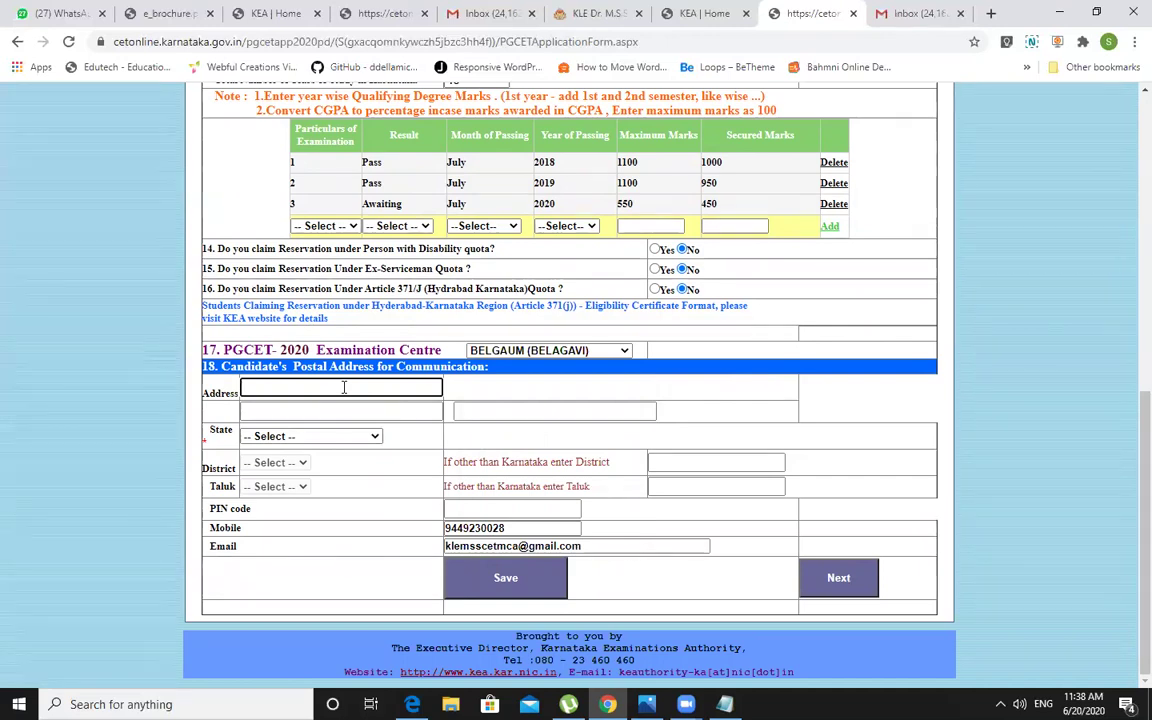
pyautogui.click(339, 410)
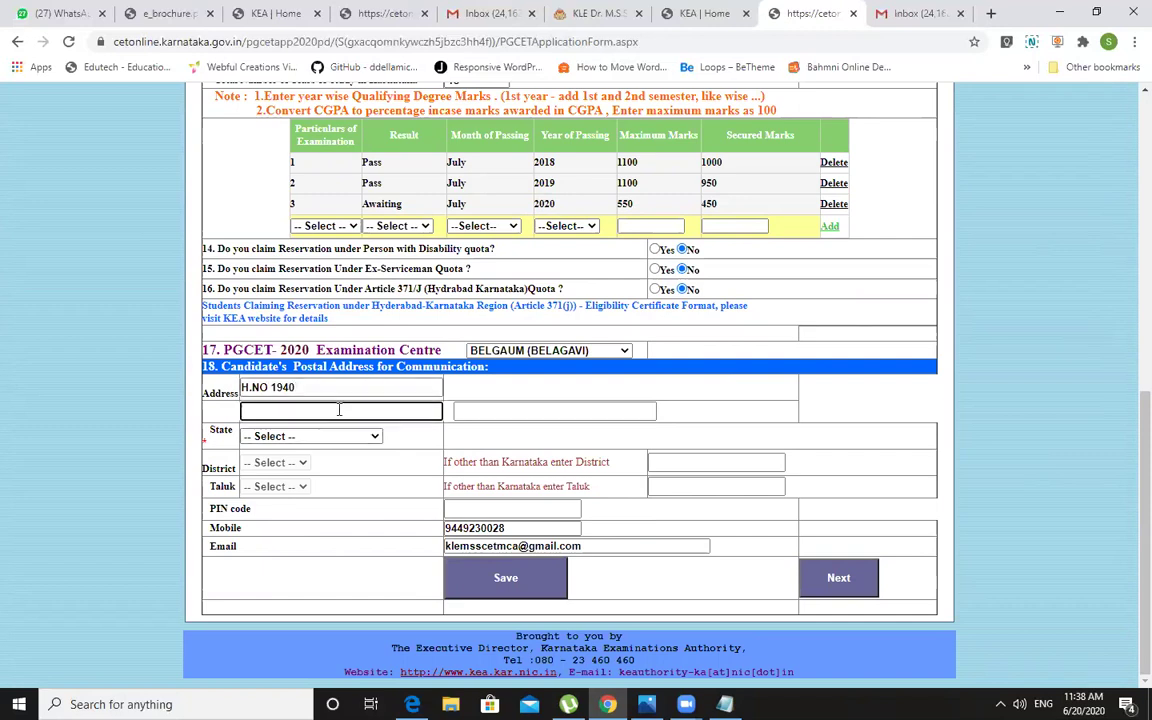
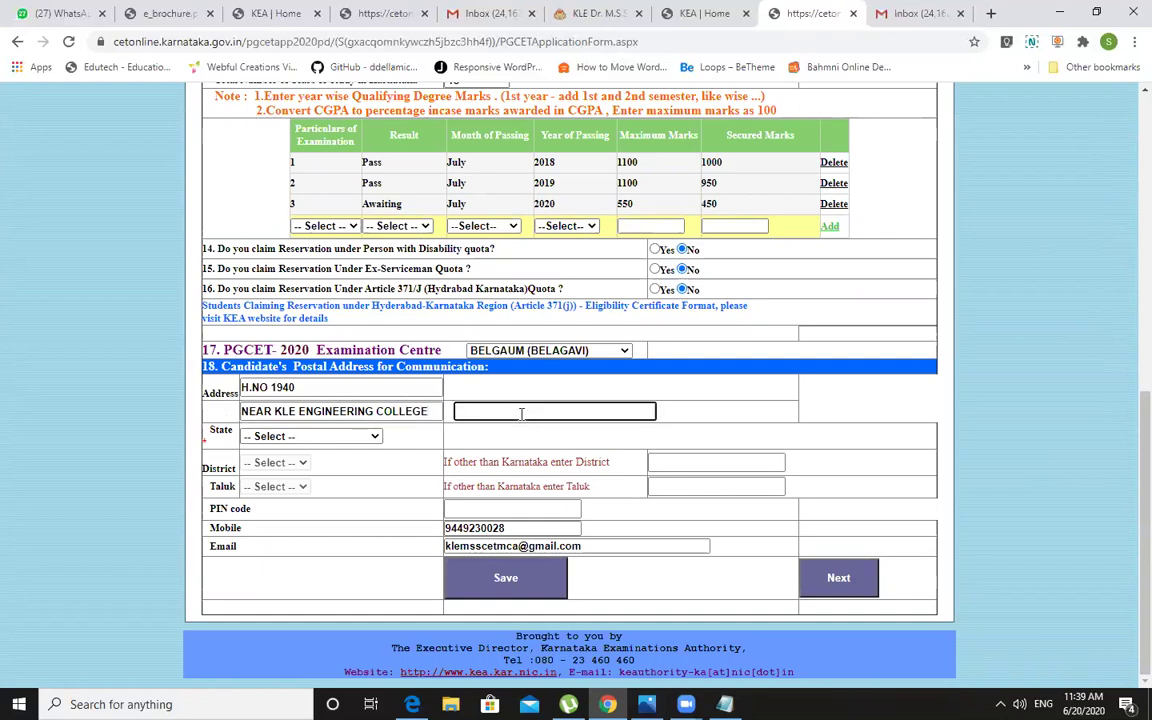
pyautogui.press('Home')
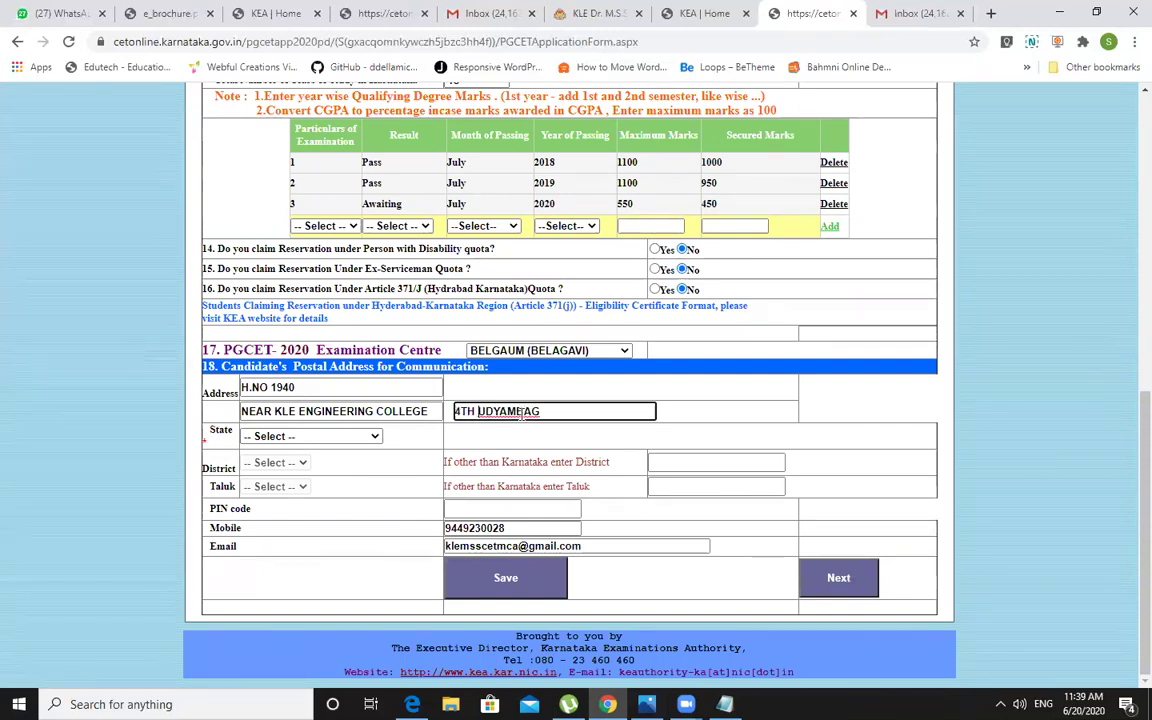
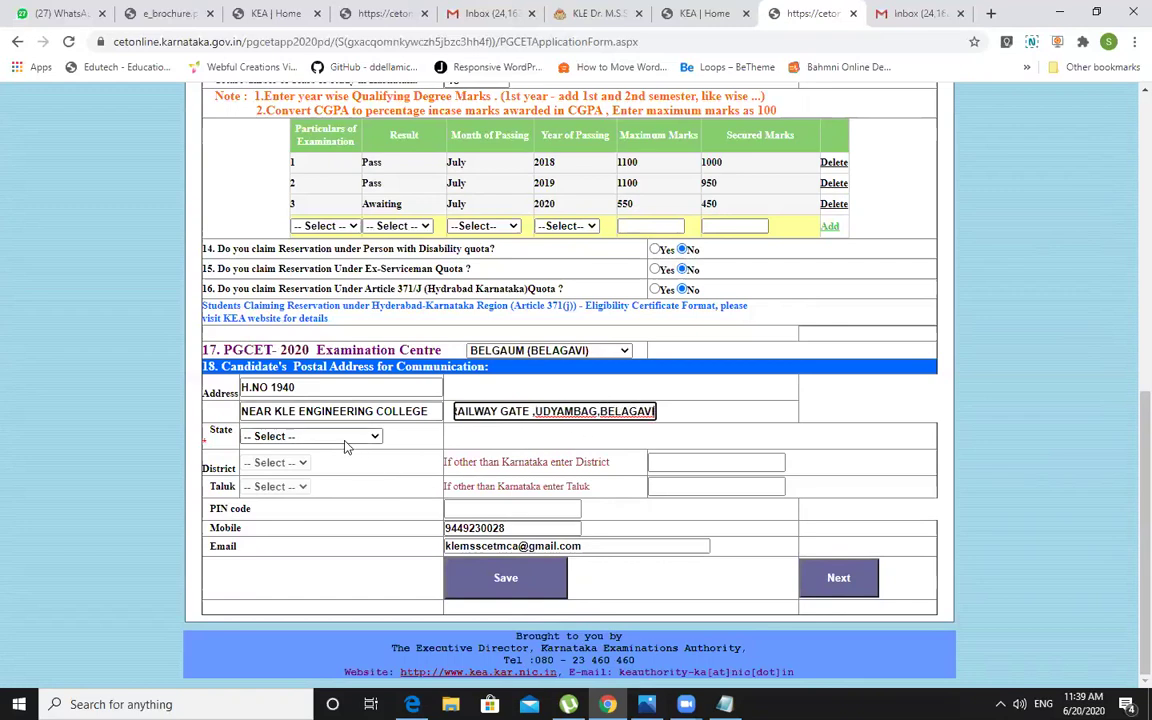
# - Set the postal address state to KARNATAKA and district to BELGAUM(BELAGAVI)
pyautogui.click(340, 437)
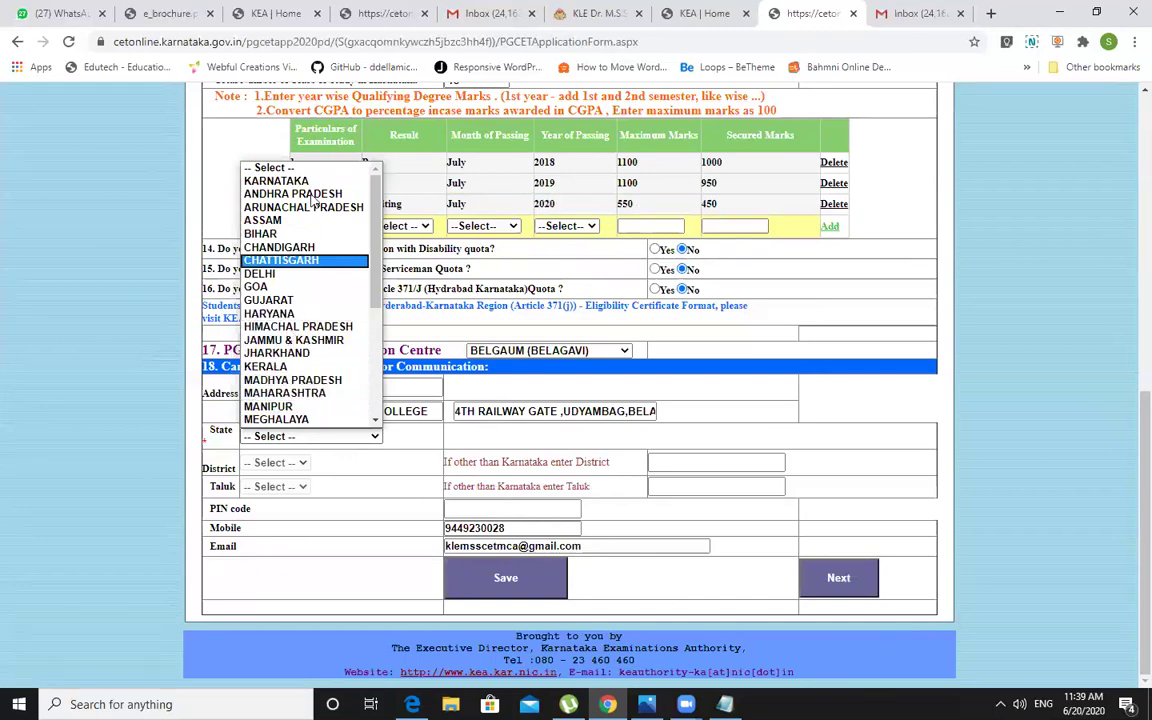
pyautogui.click(280, 180)
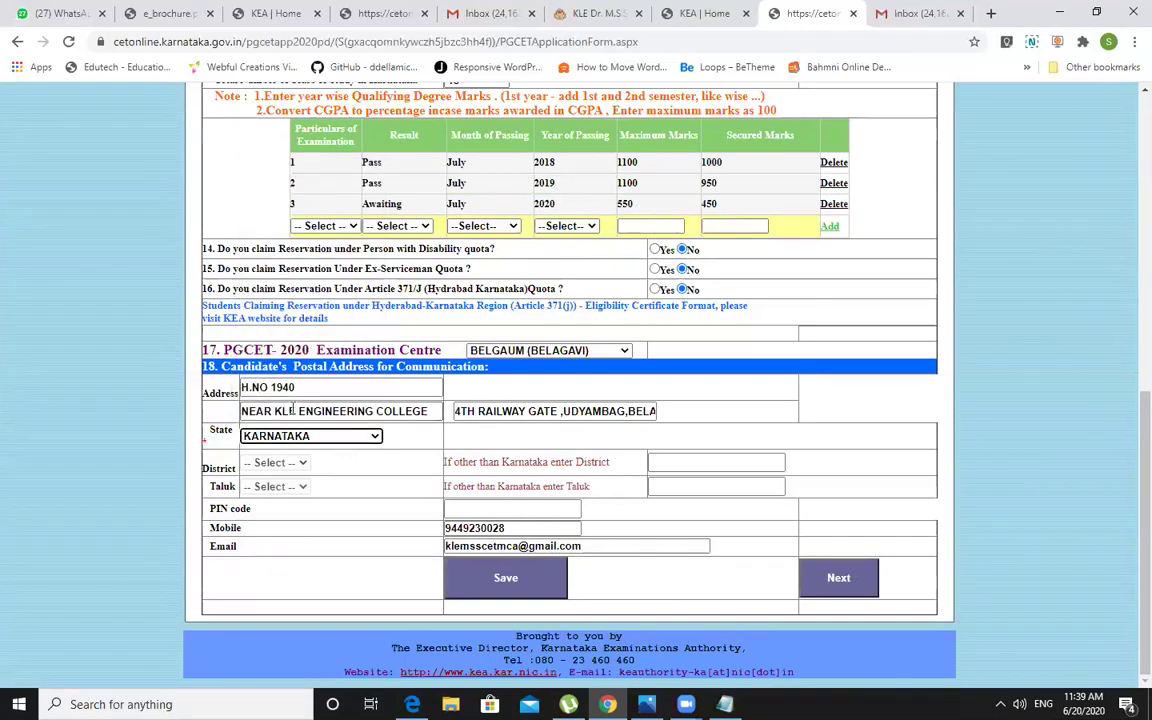
pyautogui.click(275, 463)
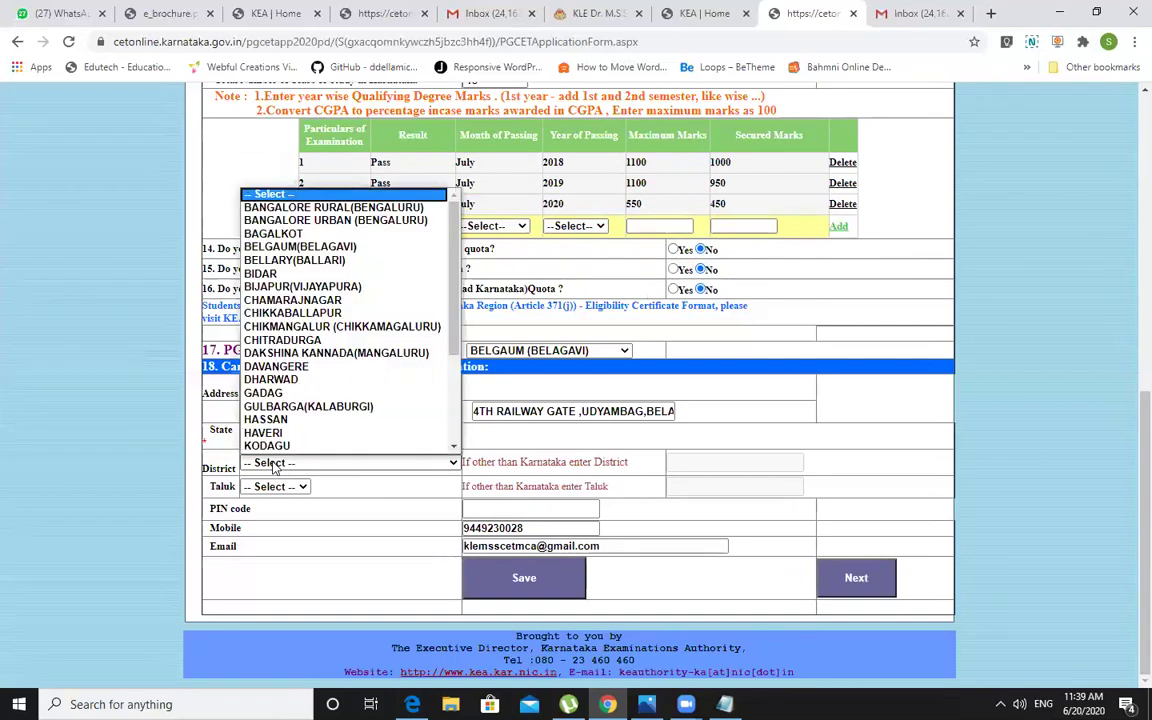
pyautogui.click(300, 246)
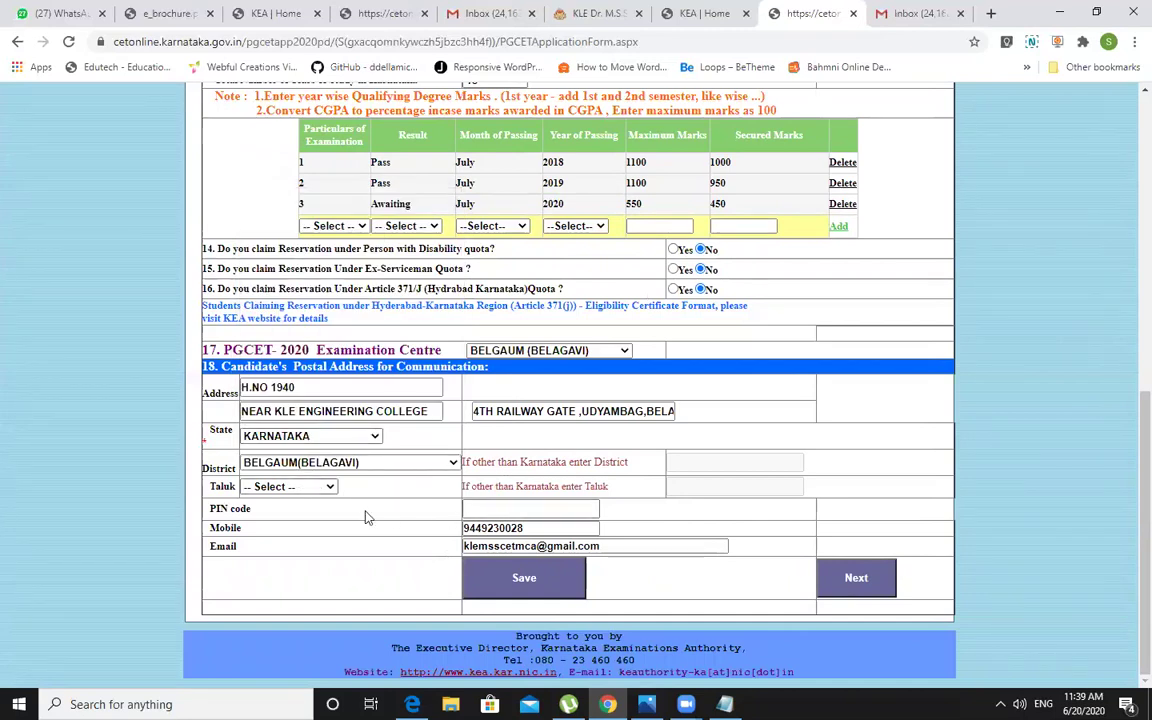
# - Enter PIN code 590008 and save the application form
pyautogui.click(507, 506)
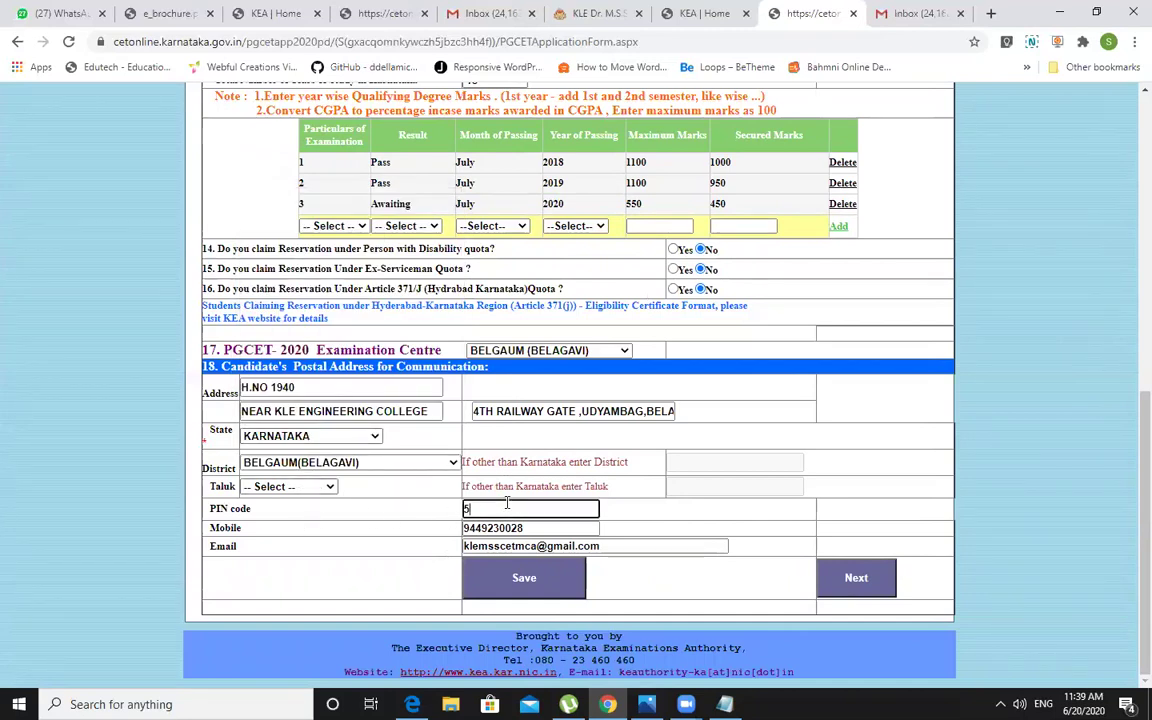
pyautogui.write('590008')
pyautogui.click(478, 528)
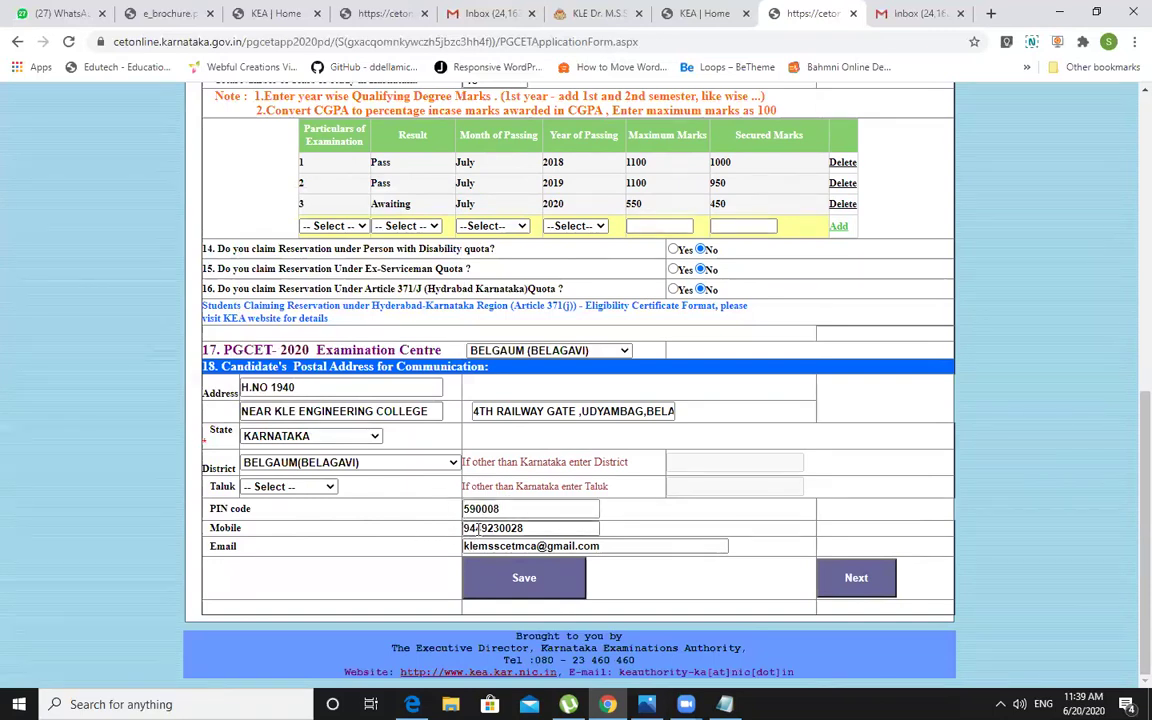
pyautogui.click(486, 548)
pyautogui.click(486, 559)
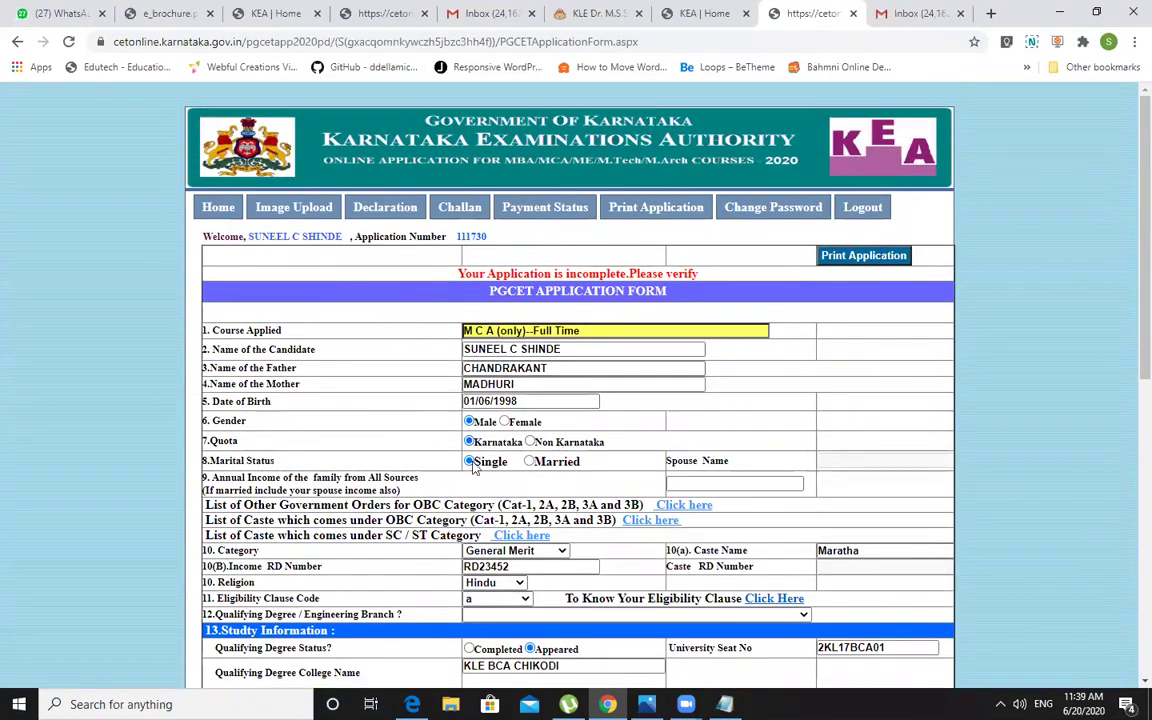
# - Try saving the form again and dismiss the missing 'Enter Income' alert
pyautogui.scroll(-3, 458, 416)
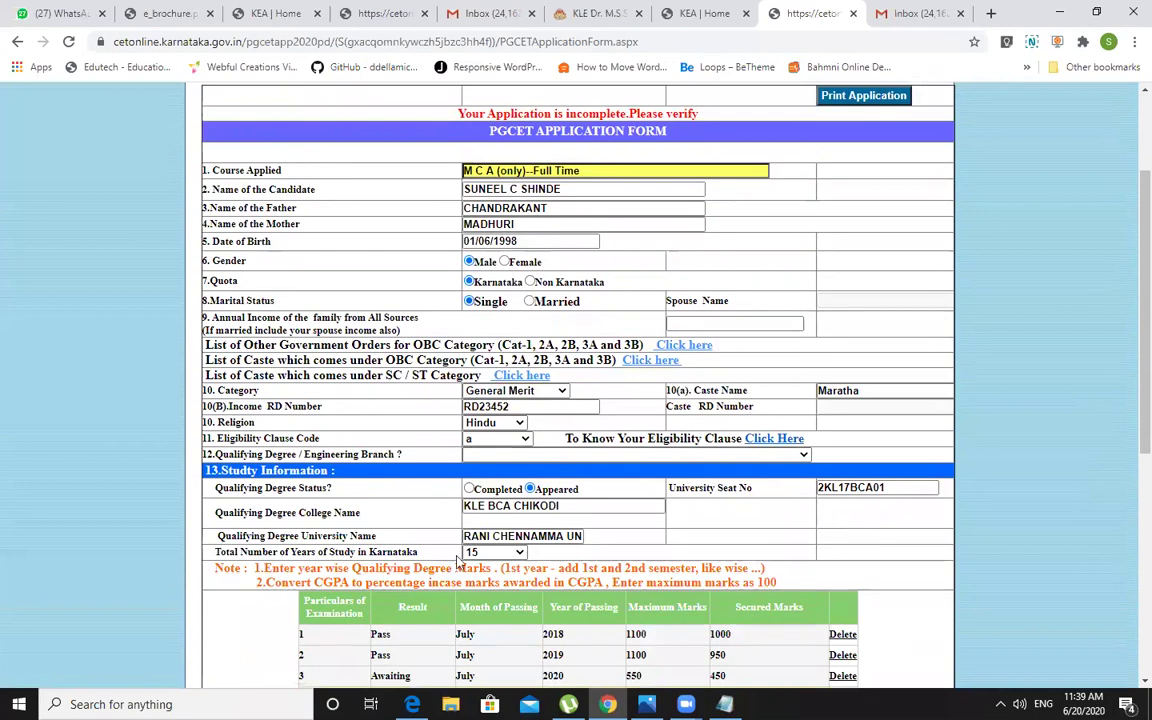
pyautogui.scroll(-2, 536, 390)
pyautogui.scroll(-4, 536, 390)
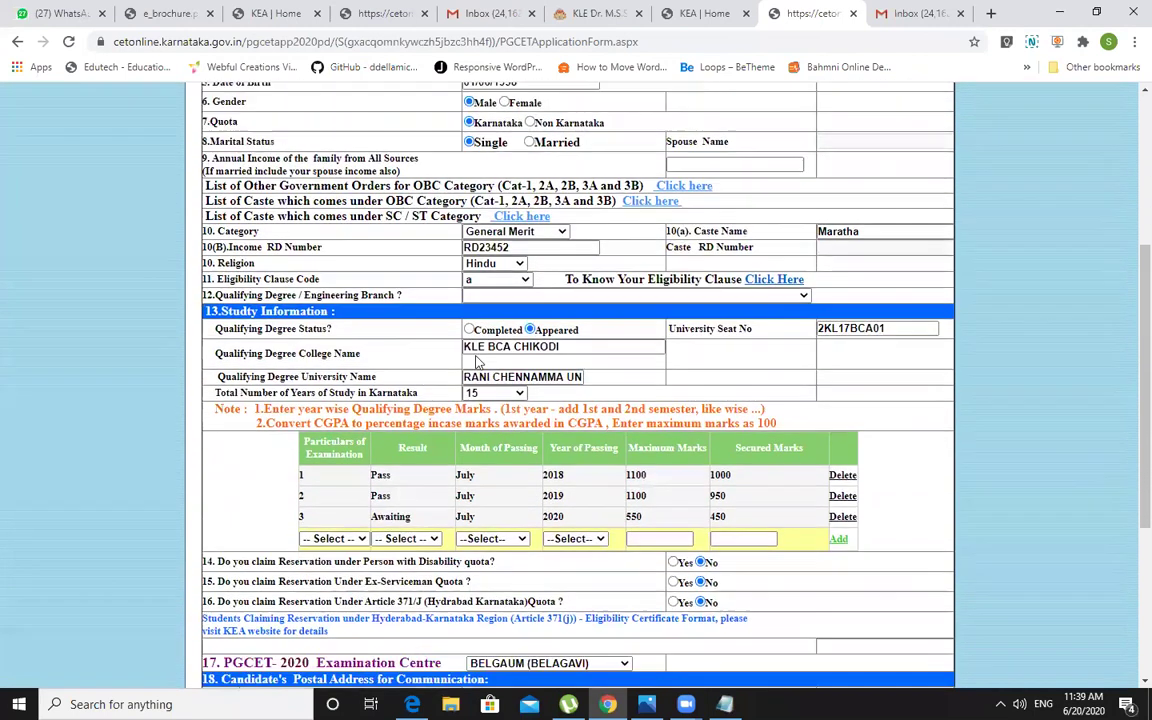
pyautogui.scroll(-1, 556, 358)
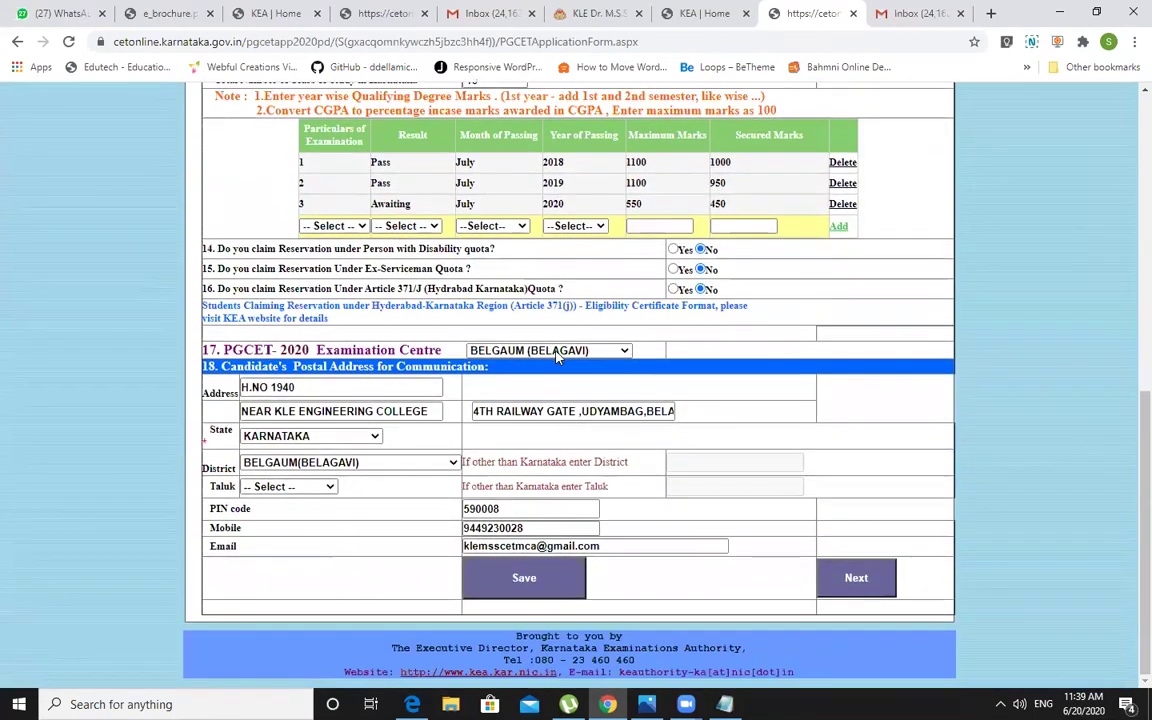
pyautogui.click(526, 580)
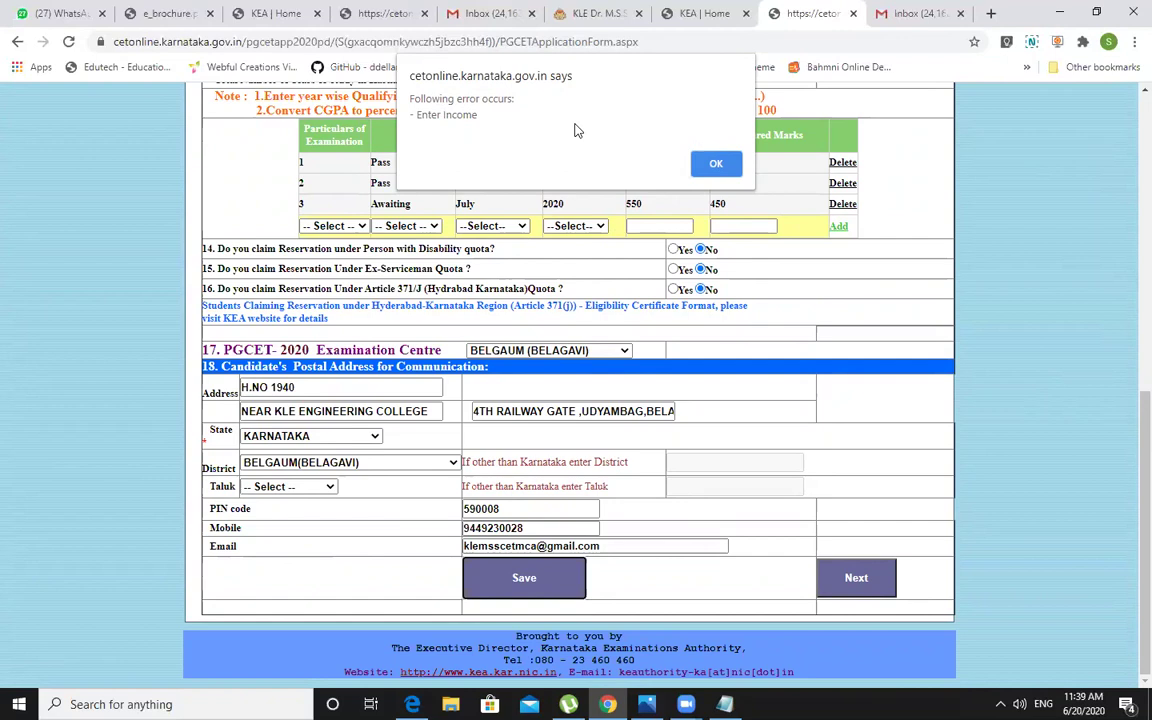
pyautogui.click(714, 166)
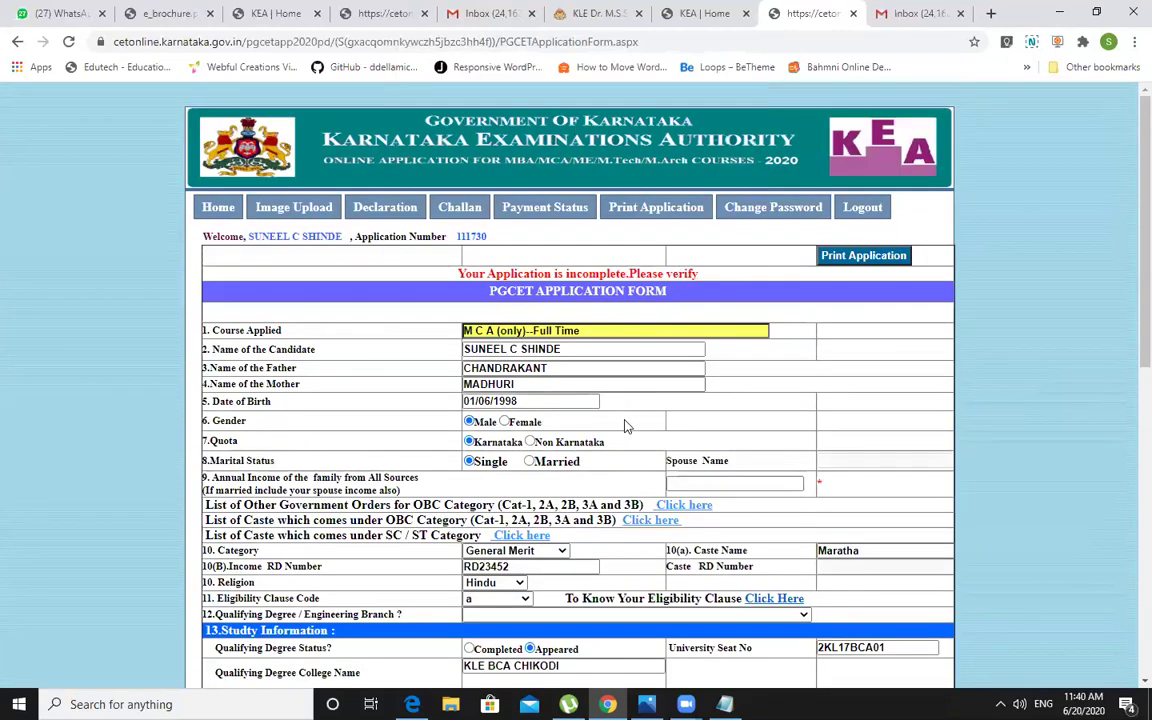
# - Fill in annual family income as 450000 and save the form again
pyautogui.moveTo(210, 477); pyautogui.dragTo(408, 497)
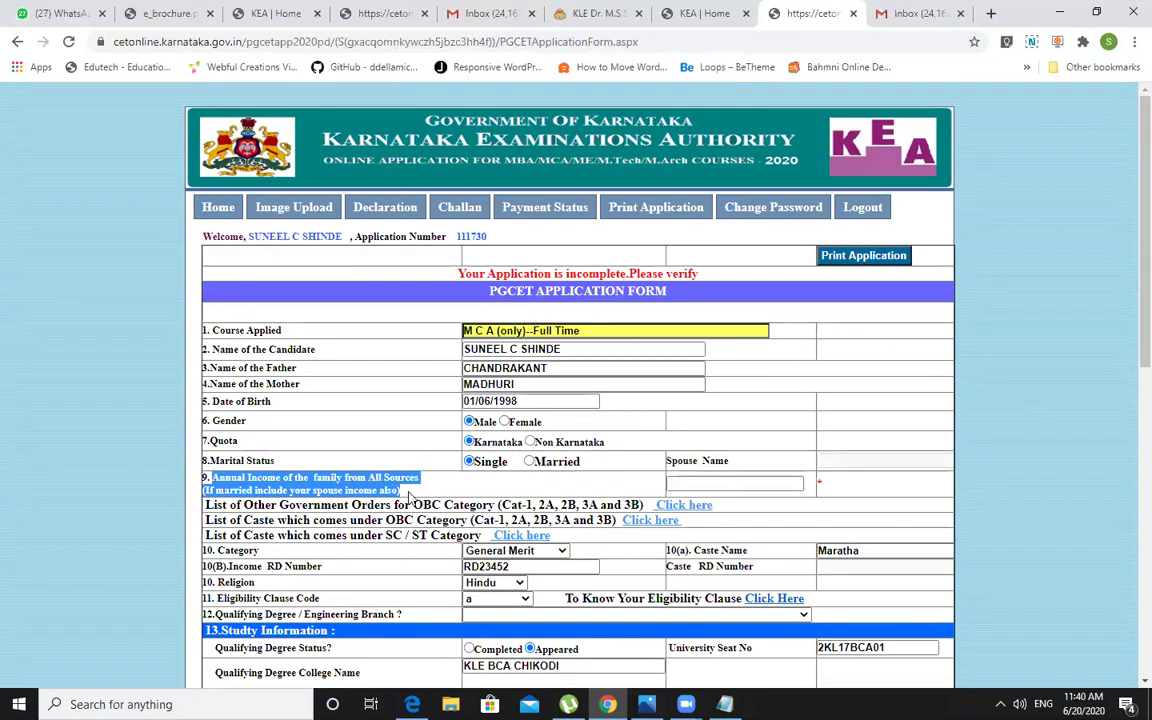
pyautogui.click(716, 484)
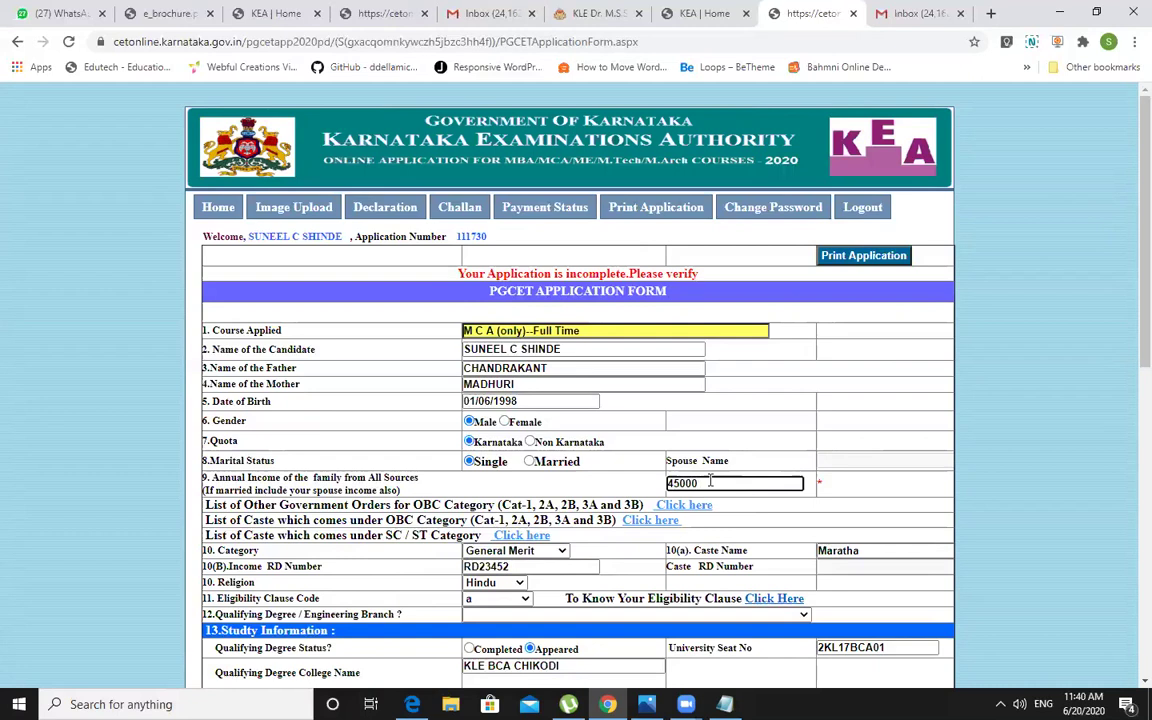
pyautogui.write('0')
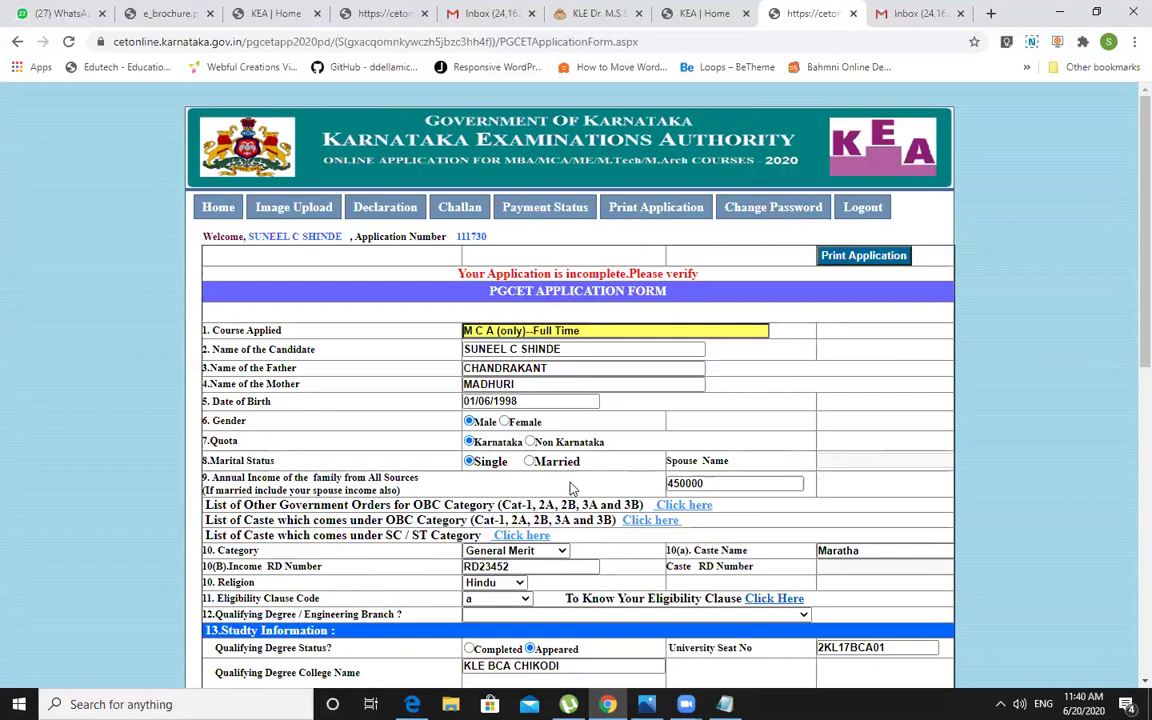
pyautogui.scroll(-2, 572, 488)
pyautogui.scroll(-1, 572, 488)
pyautogui.click(572, 488)
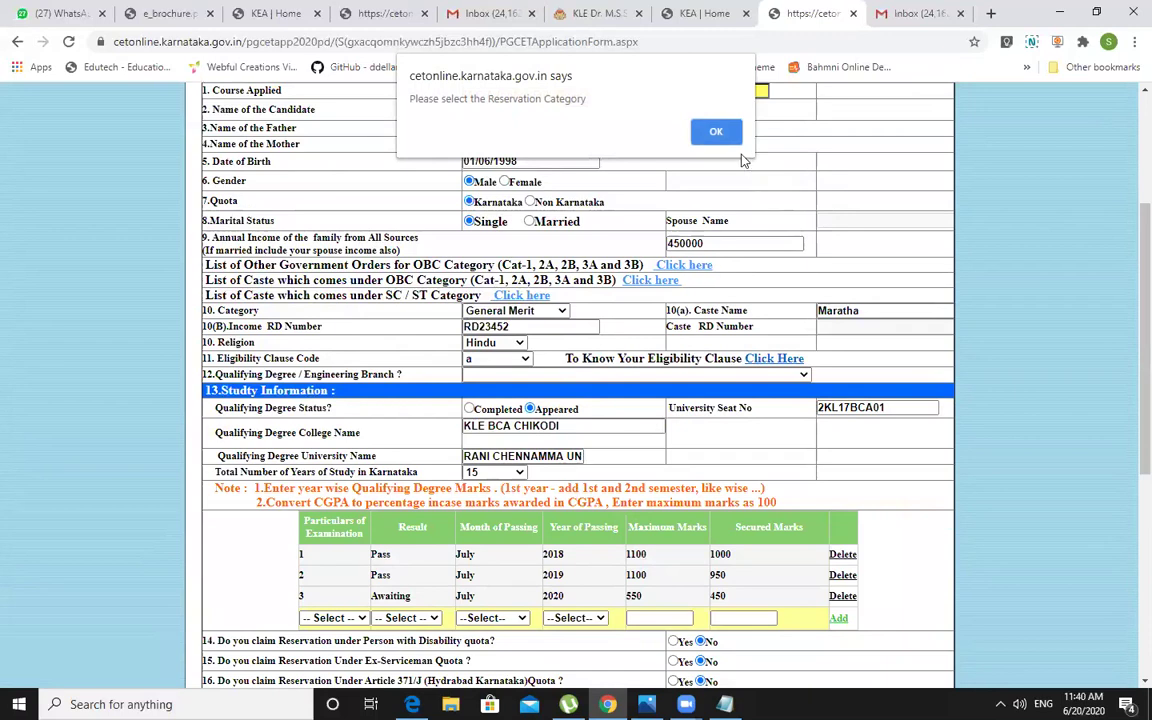
# - Dismiss the reservation category warning and set the category to General Merit
pyautogui.click(716, 135)
pyautogui.scroll(-2, 517, 471)
pyautogui.click(517, 471)
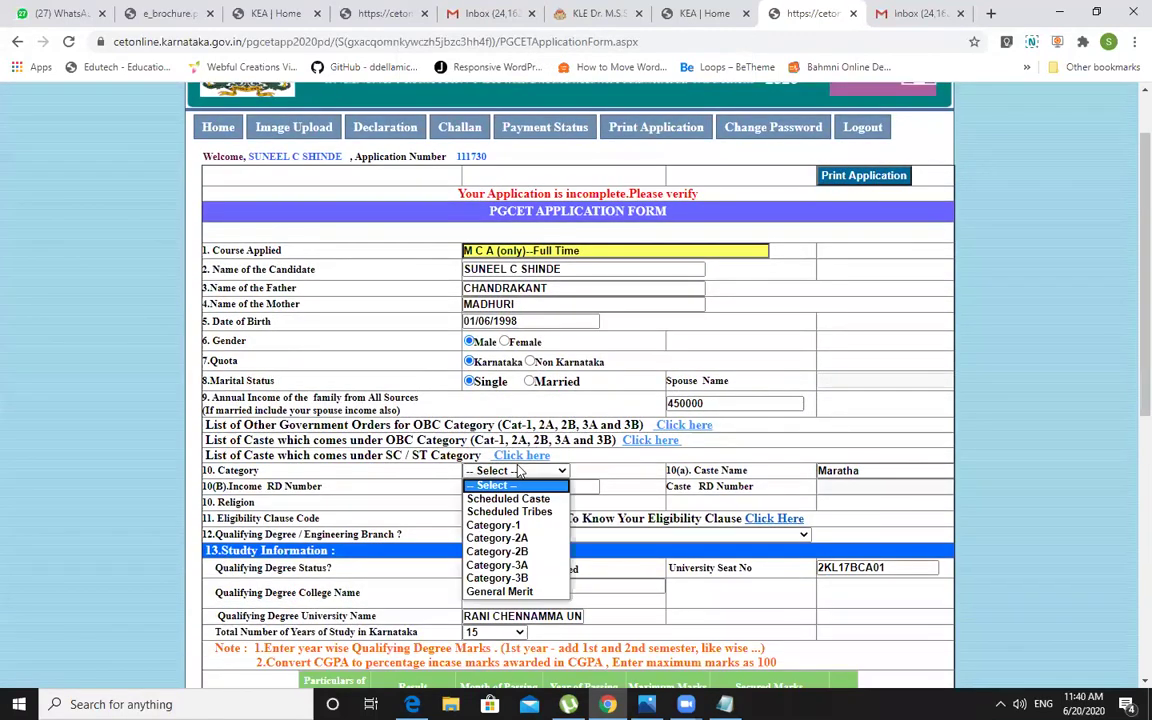
pyautogui.click(499, 591)
pyautogui.scroll(-4, 640, 430)
pyautogui.scroll(3, 640, 430)
pyautogui.scroll(-5, 640, 430)
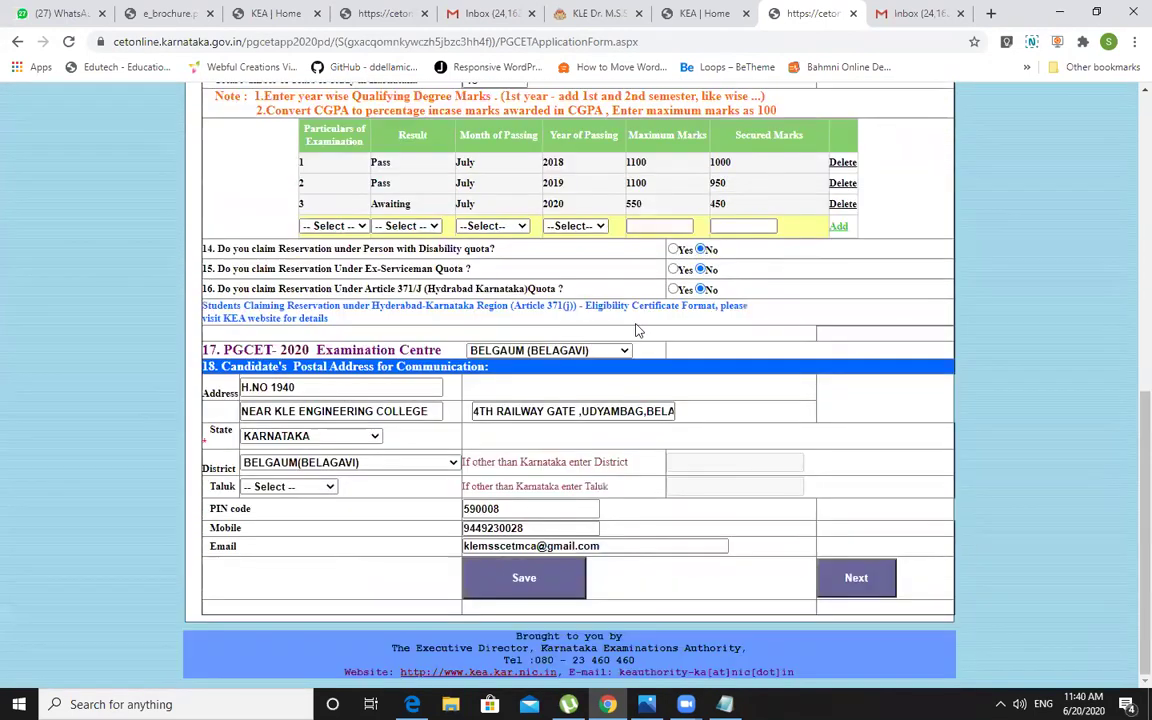
# - Save the form, acknowledge the 'Saved Succesfuly' message and click Next
pyautogui.click(480, 577)
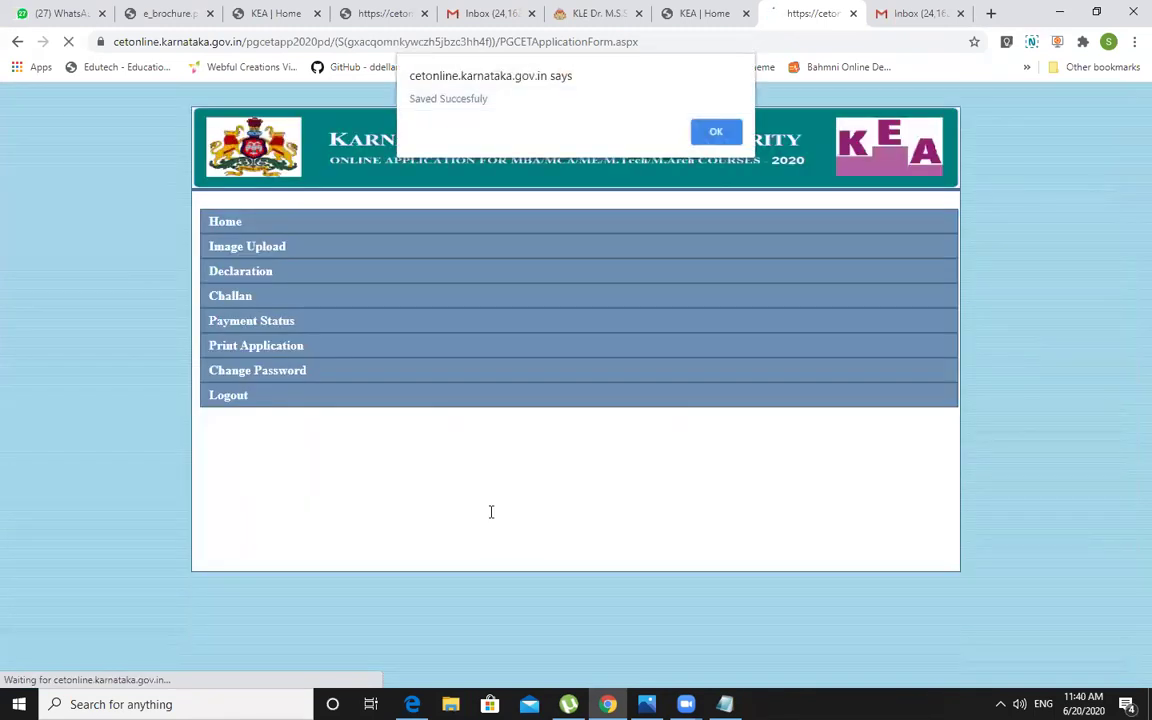
pyautogui.click(717, 131)
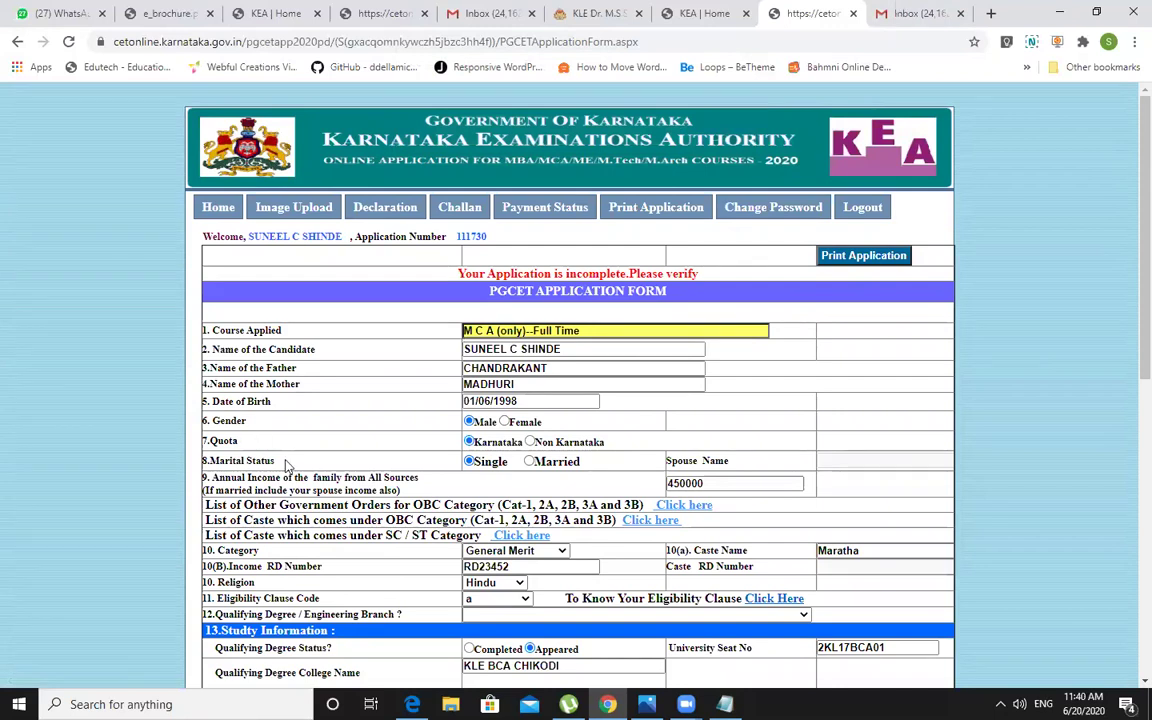
pyautogui.scroll(-6, 288, 430)
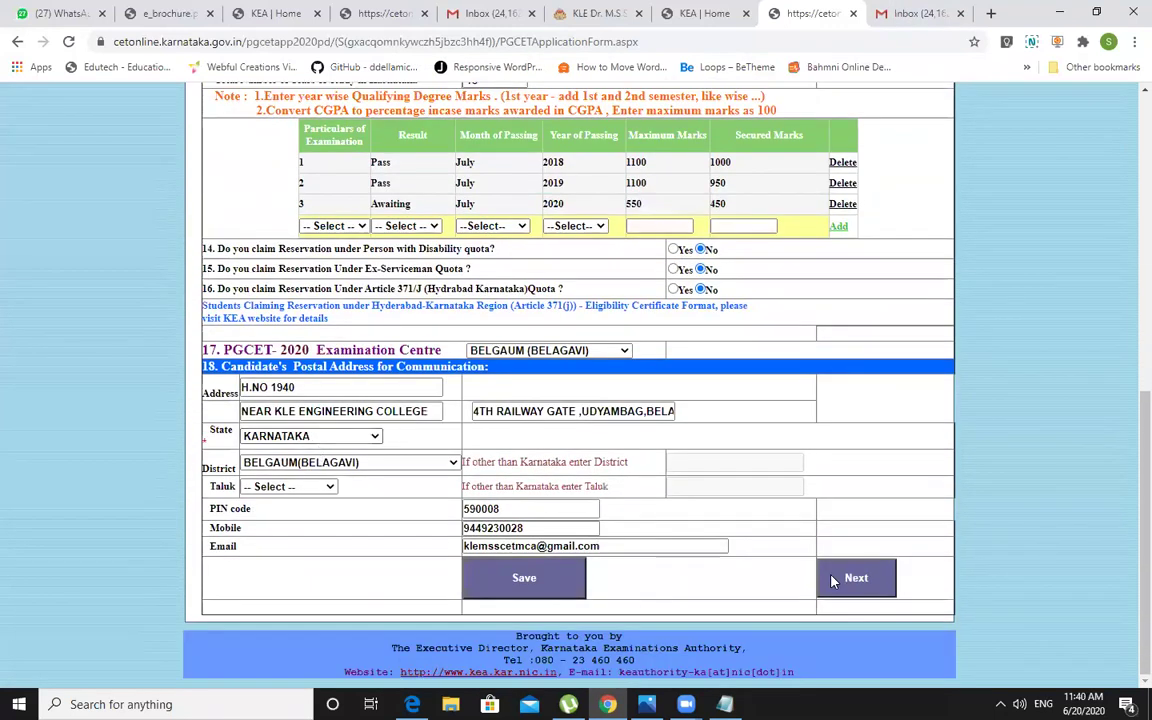
pyautogui.click(855, 580)
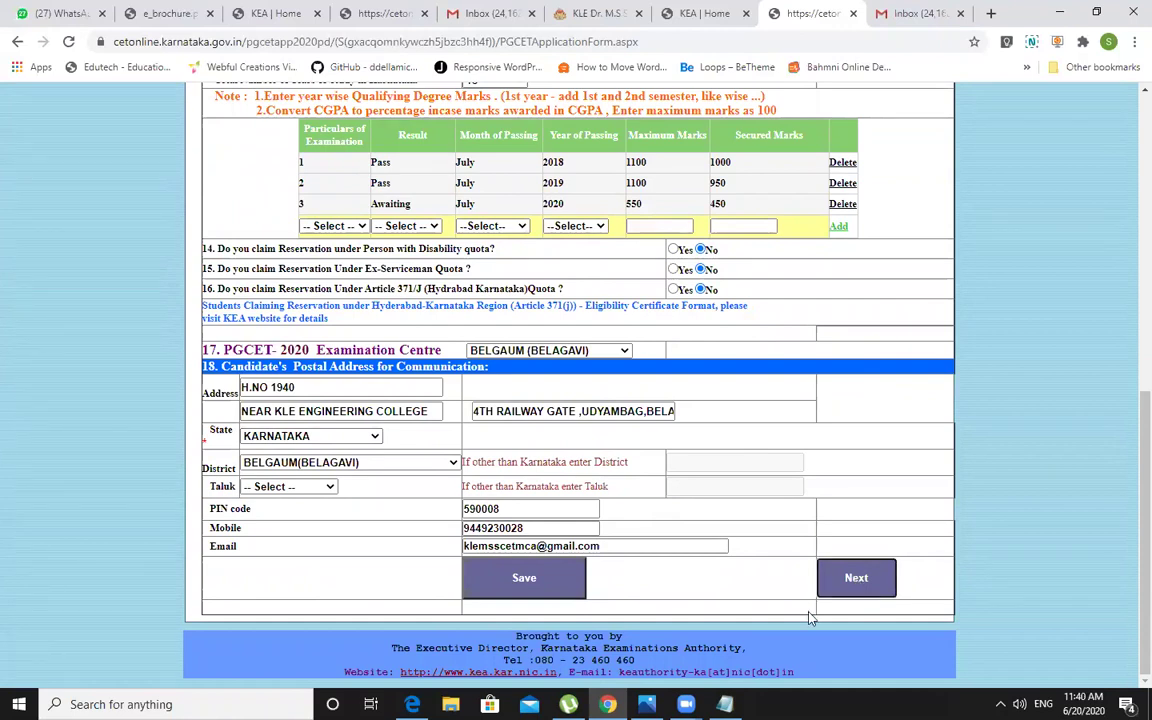
# - Go to the Image Upload page for photo, signature and thumb impression
pyautogui.scroll(15, 790, 628)
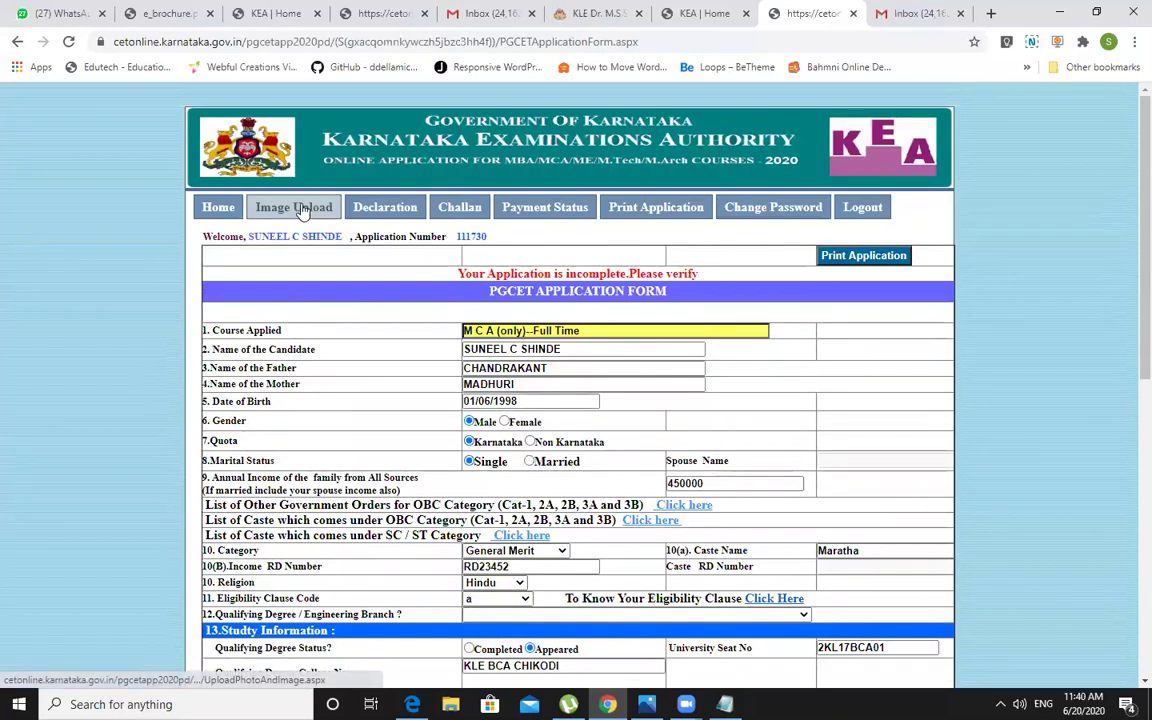
pyautogui.scroll(-7, 847, 610)
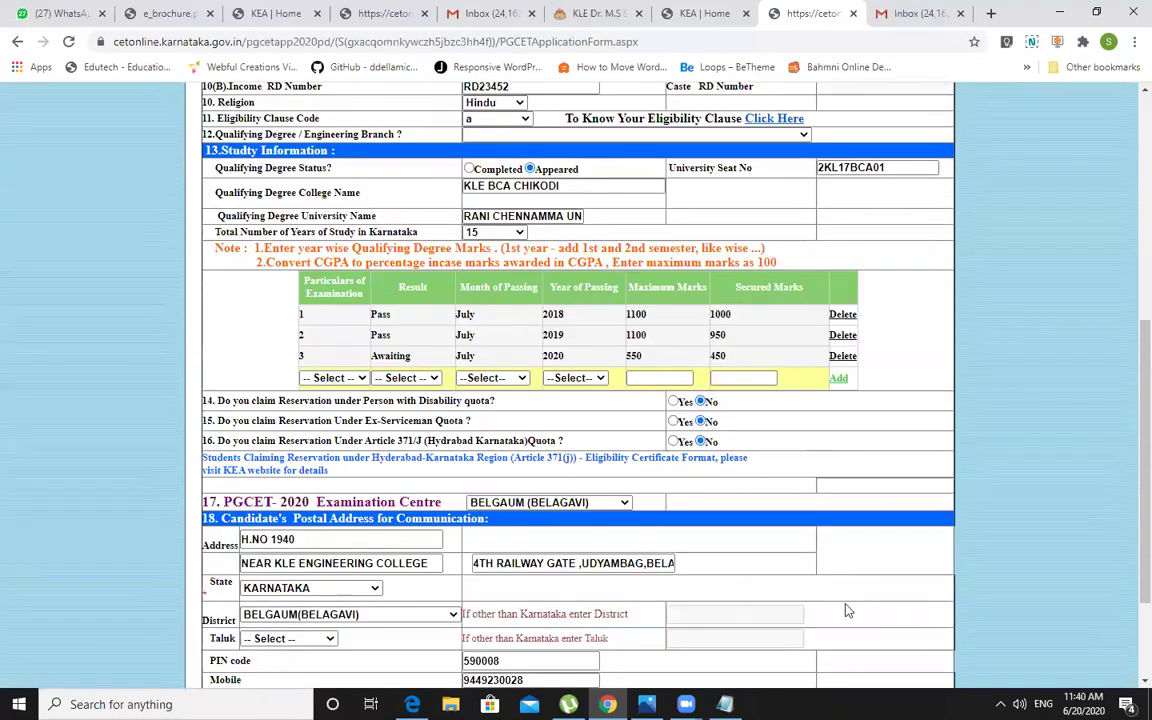
pyautogui.scroll(-2, 847, 610)
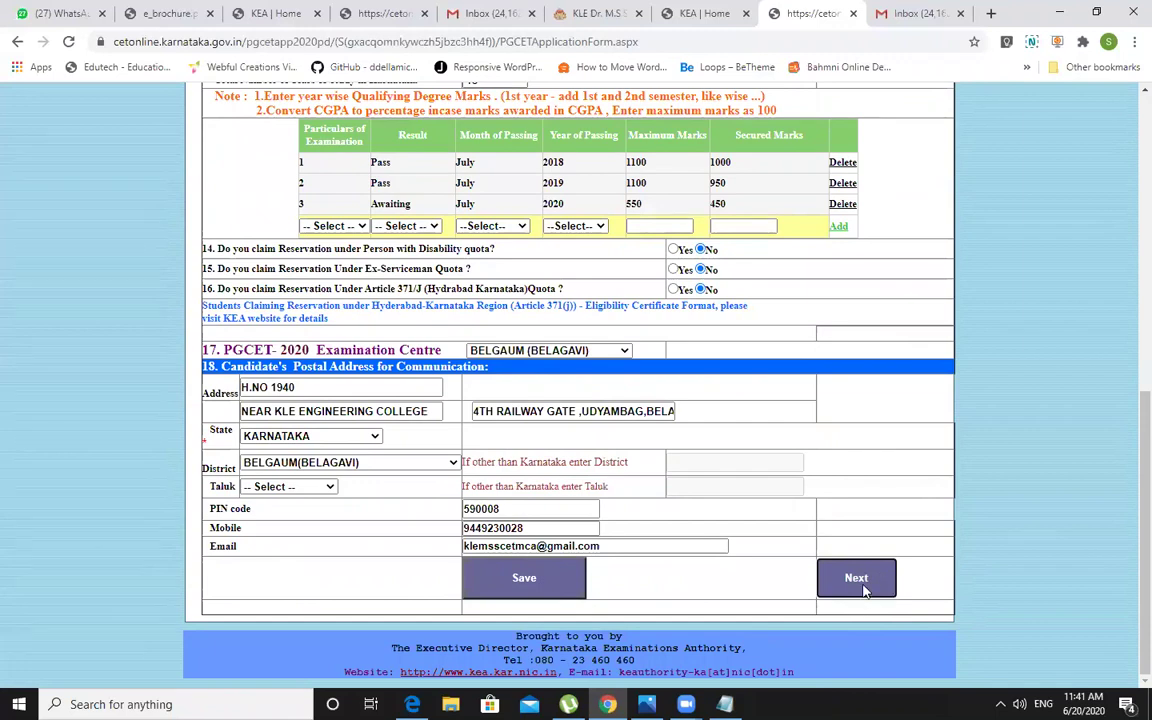
pyautogui.scroll(9, 544, 551)
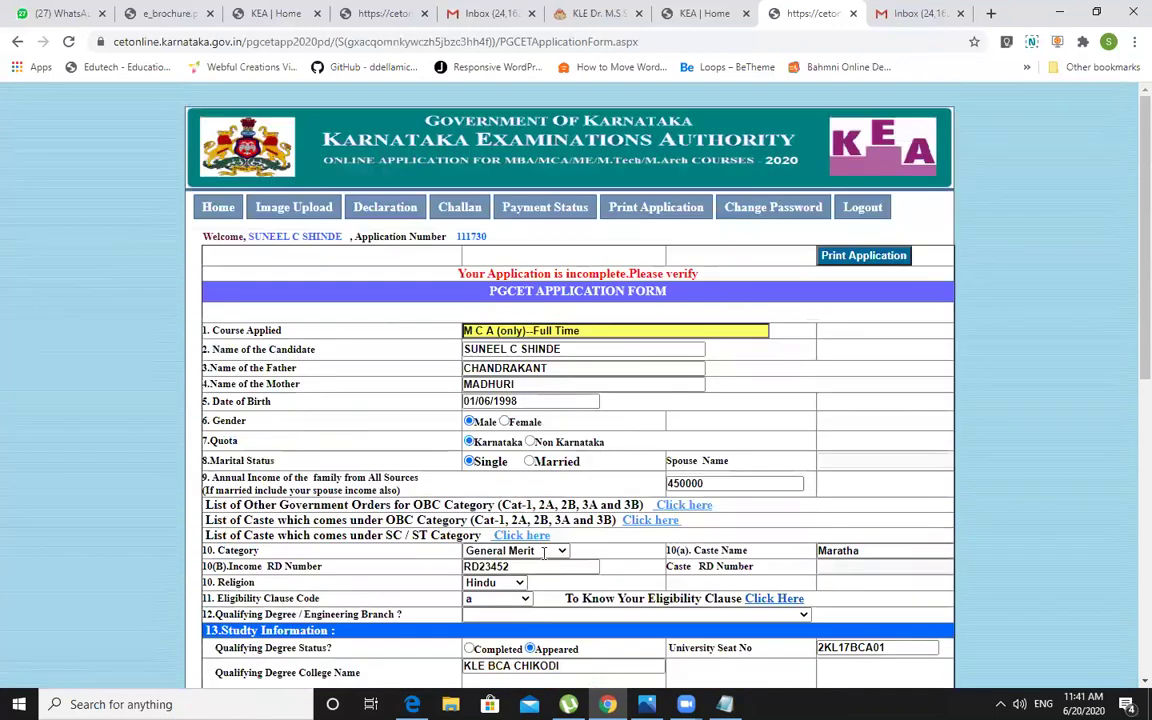
pyautogui.click(310, 217)
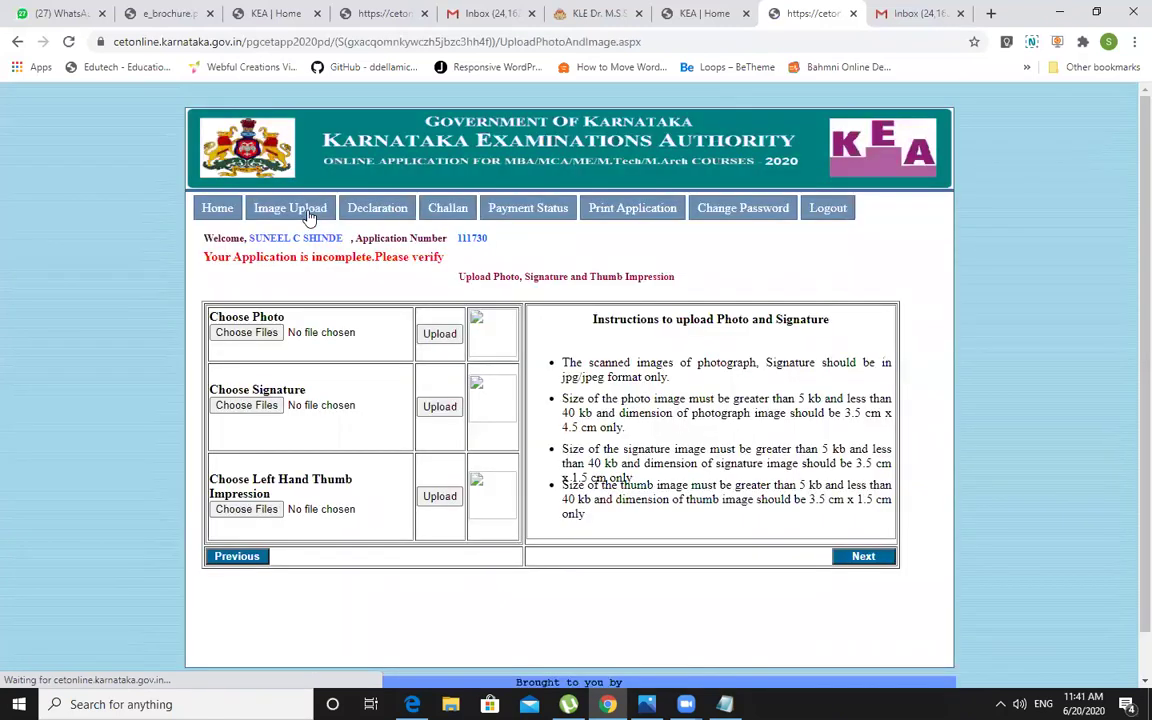
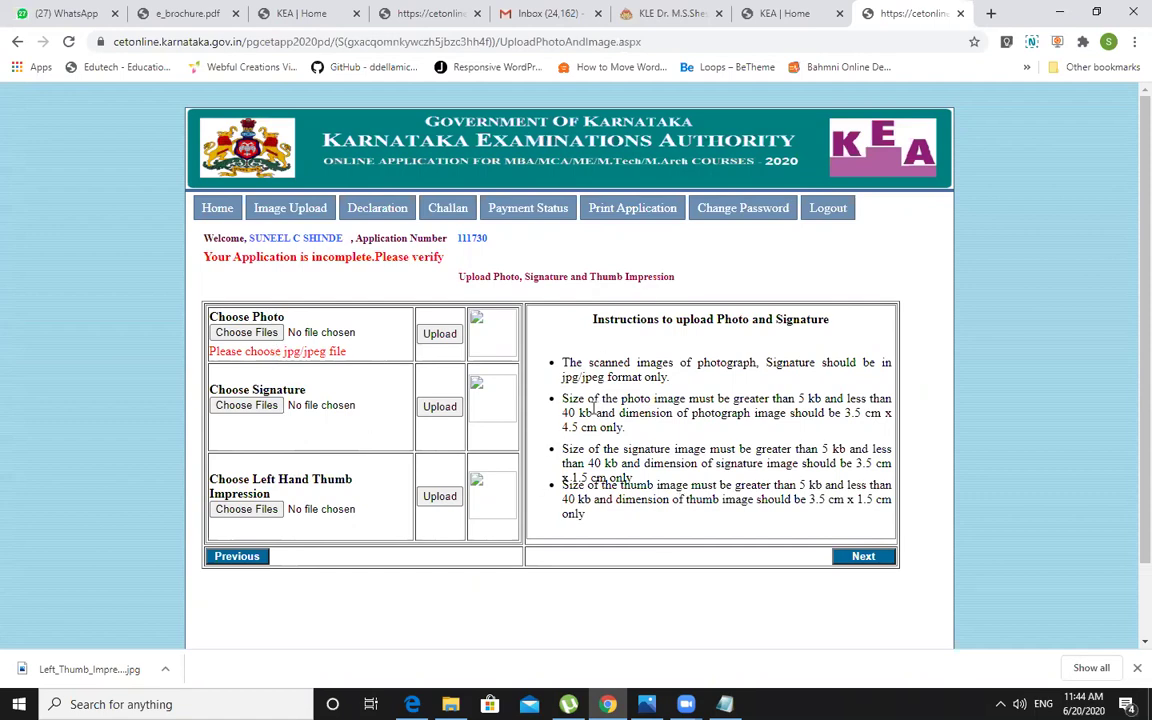
# - Highlight the image size rules: 40 kb limit, 3.5 x 4.5 cm photo, signature and thumb sizes
pyautogui.doubleClick(808, 399)
pyautogui.moveTo(563, 413); pyautogui.dragTo(597, 413)
pyautogui.moveTo(845, 413); pyautogui.dragTo(880, 413)
pyautogui.moveTo(563, 428); pyautogui.dragTo(597, 428)
pyautogui.moveTo(588, 449); pyautogui.dragTo(712, 449)
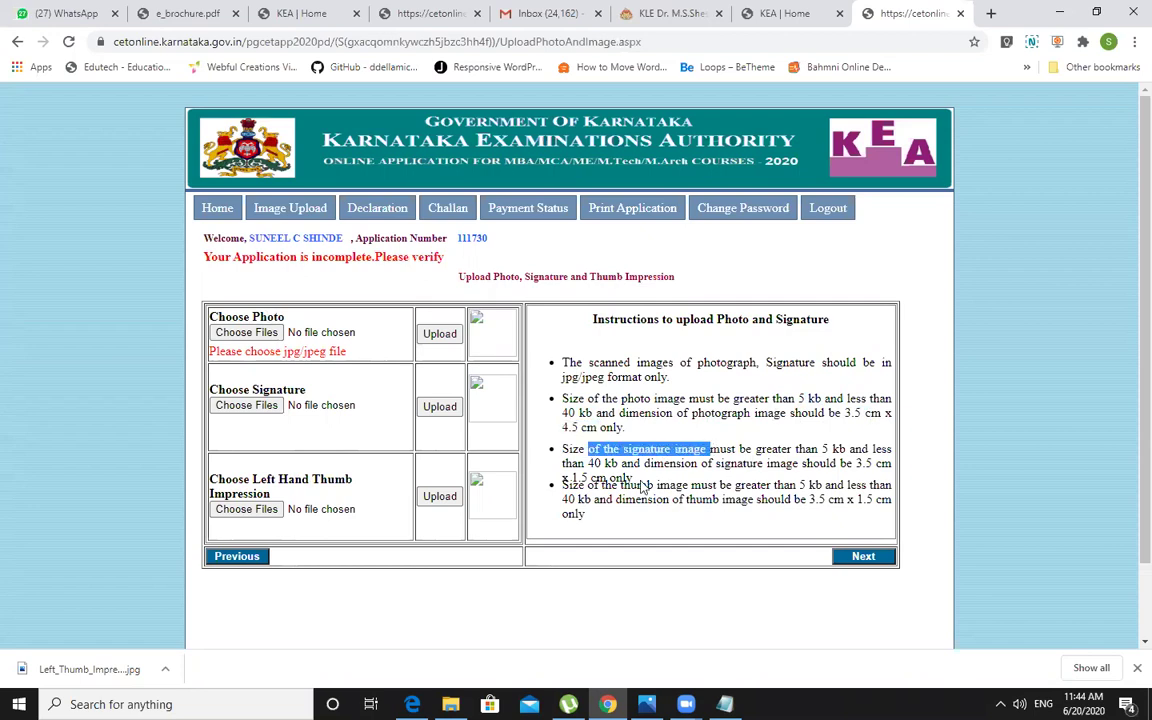
pyautogui.moveTo(594, 486); pyautogui.dragTo(622, 500)
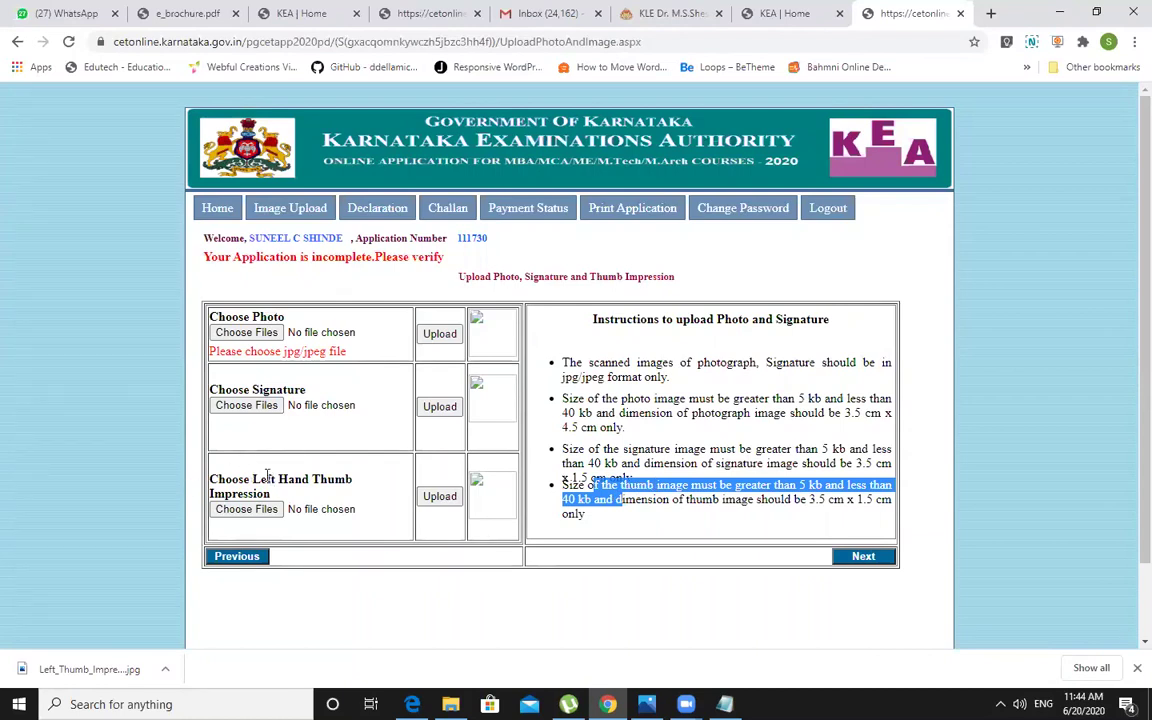
# - Upload PHOTO.jpg from the PGCET Docs folder as the candidate photo
pyautogui.click(246, 332)
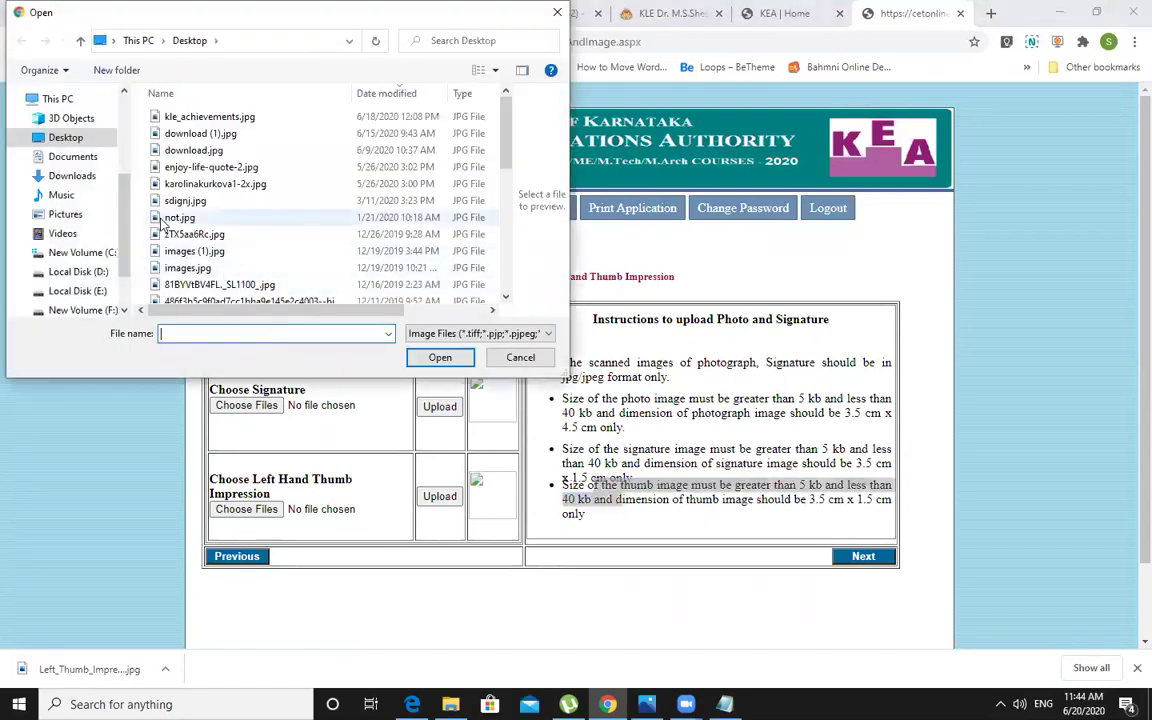
pyautogui.scroll(-3, 230, 195)
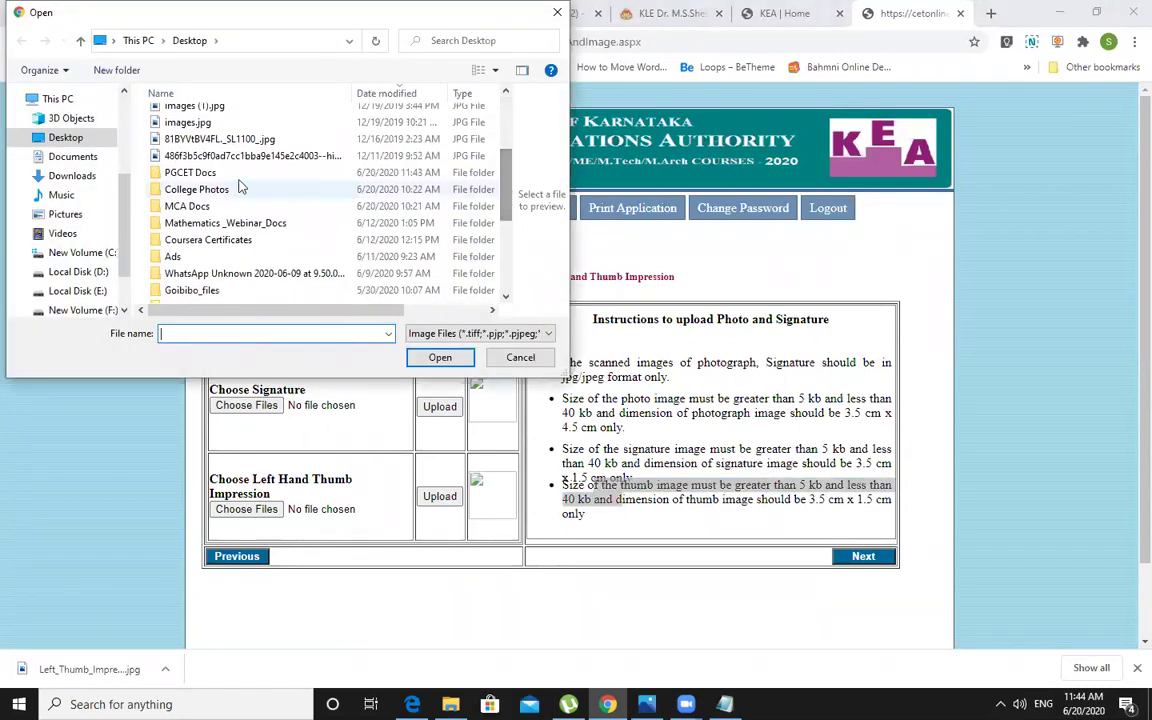
pyautogui.doubleClick(239, 176)
pyautogui.click(270, 163)
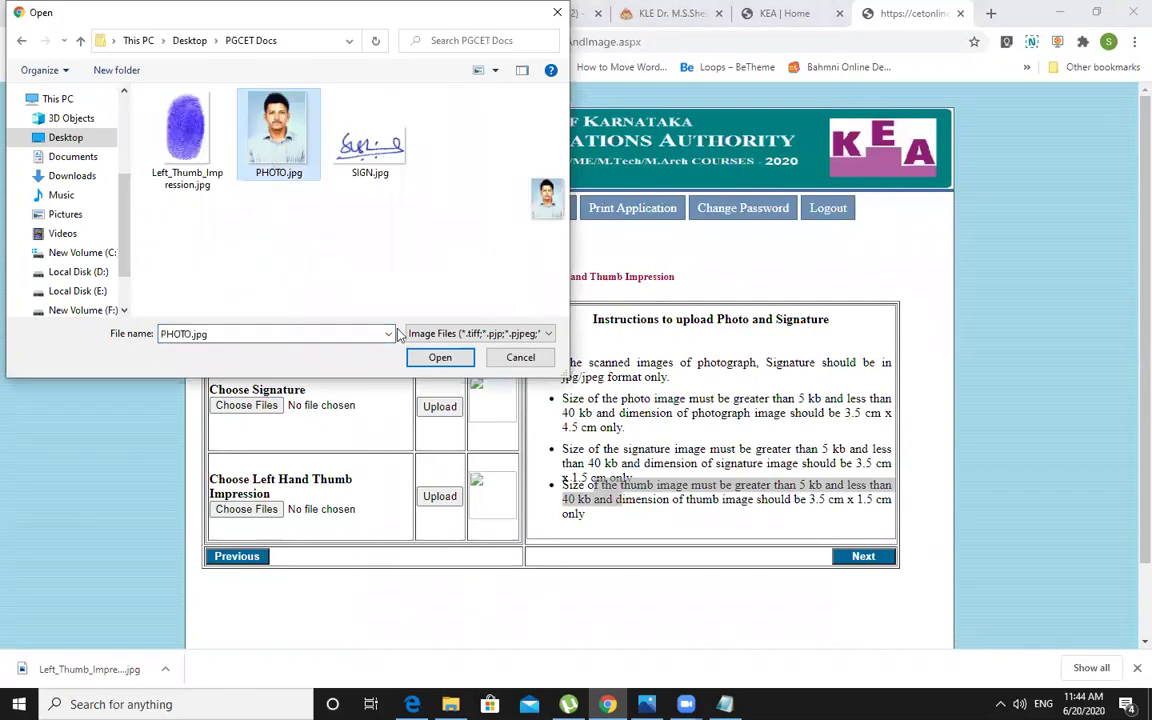
pyautogui.click(420, 358)
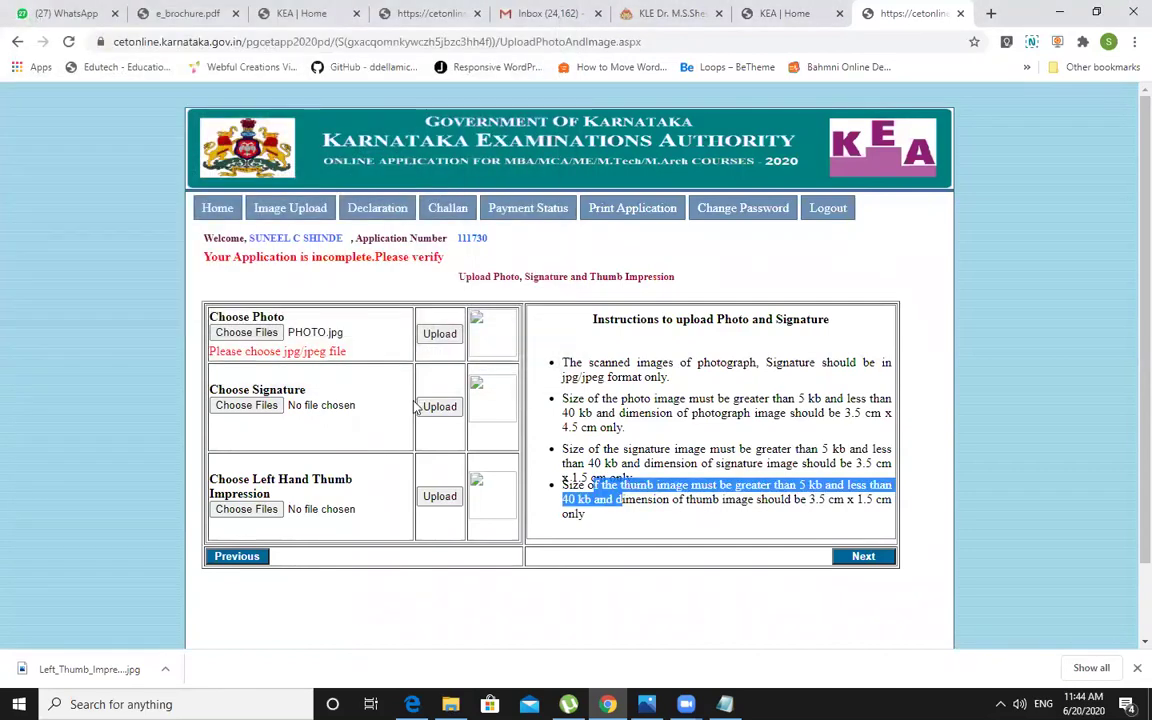
pyautogui.click(439, 336)
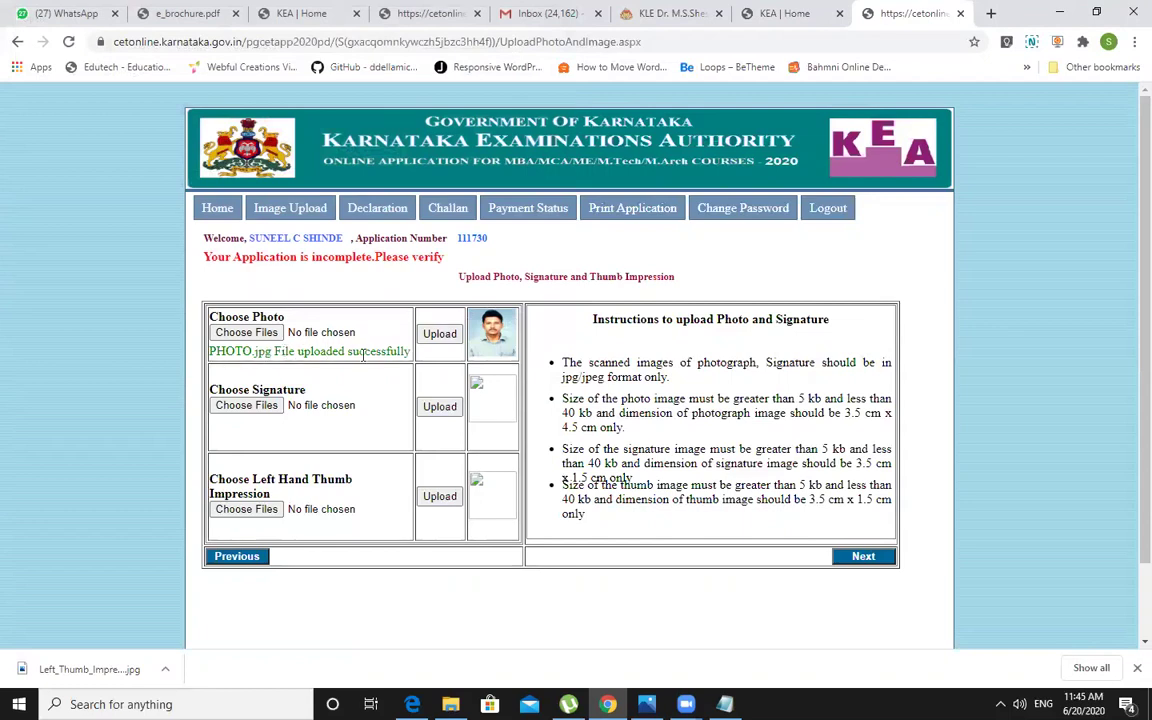
# - Upload SIGN.jpg as the candidate signature
pyautogui.click(256, 408)
pyautogui.click(376, 150)
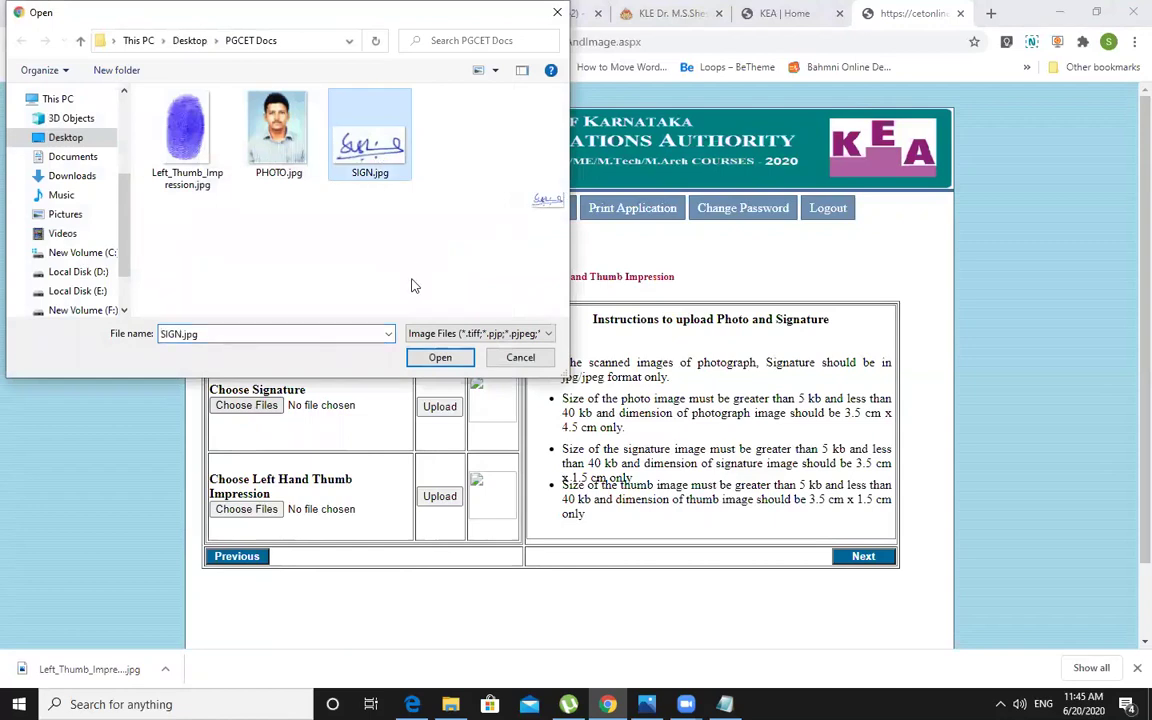
pyautogui.click(440, 357)
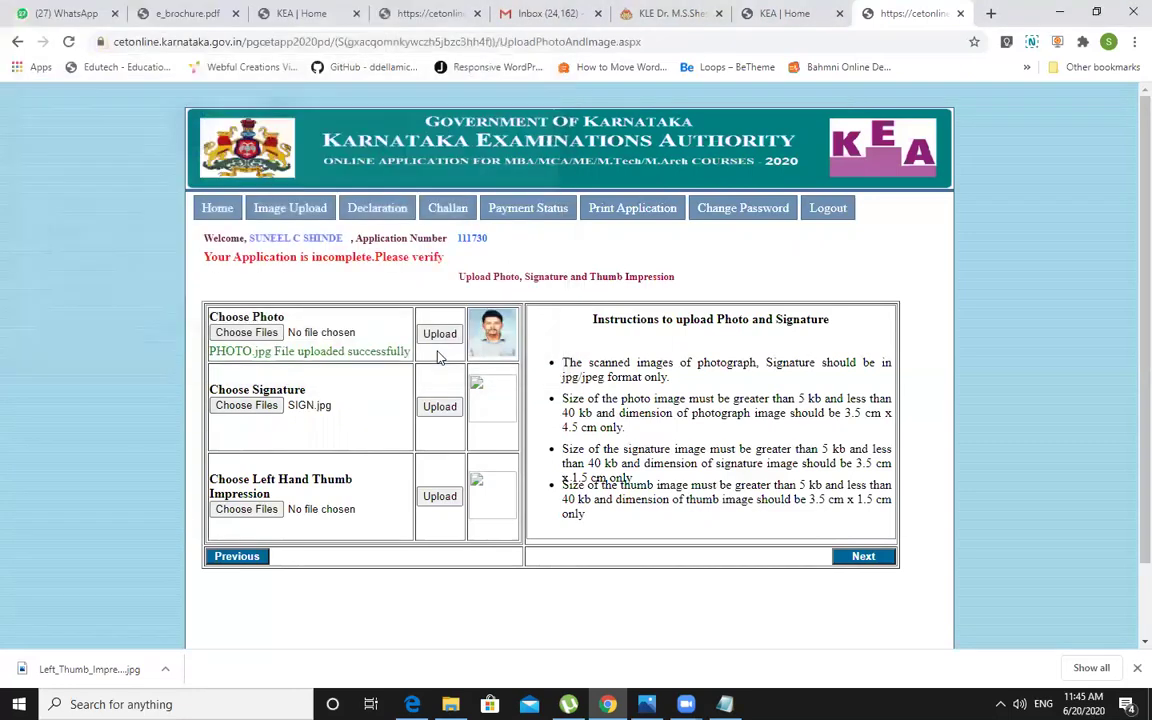
pyautogui.click(429, 408)
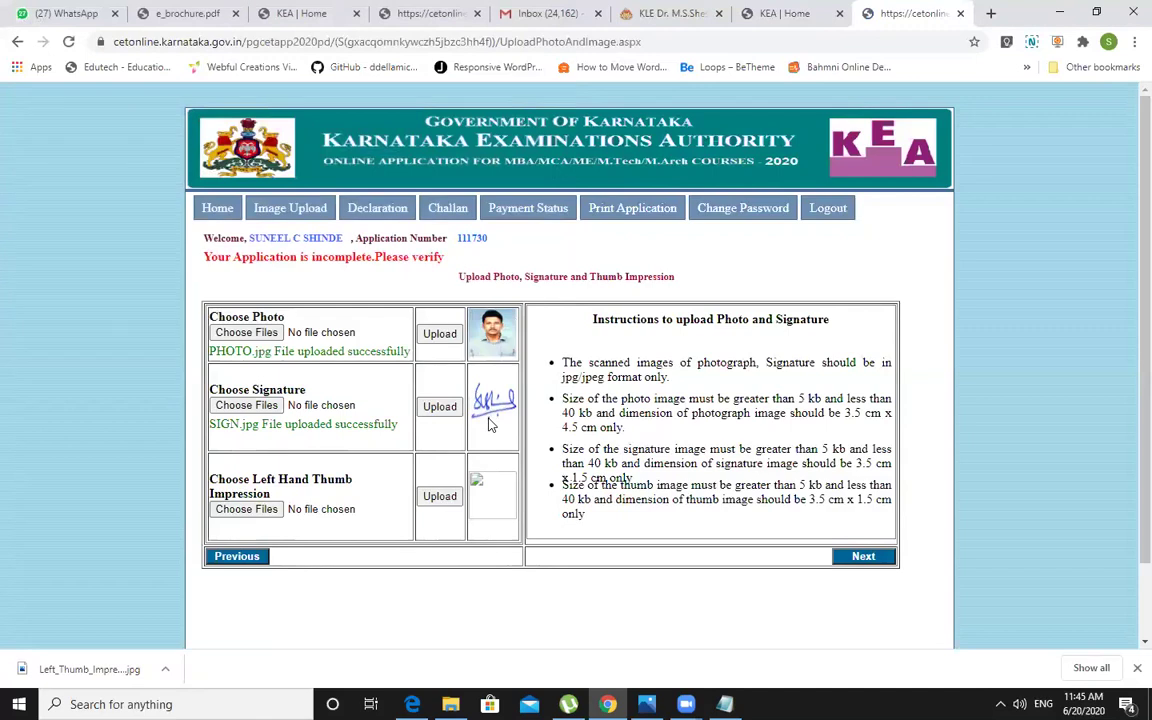
# - Upload Left_Thumb_Impression.jpg as the left thumb impression and continue with Next
pyautogui.click(262, 512)
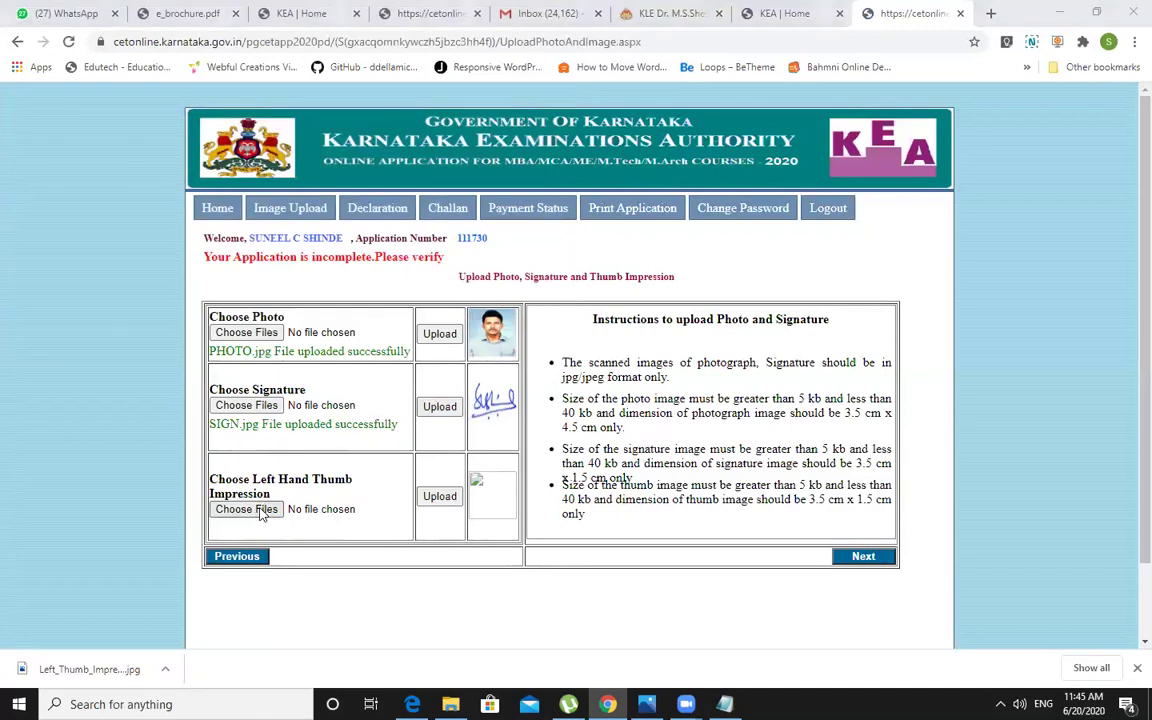
pyautogui.click(184, 150)
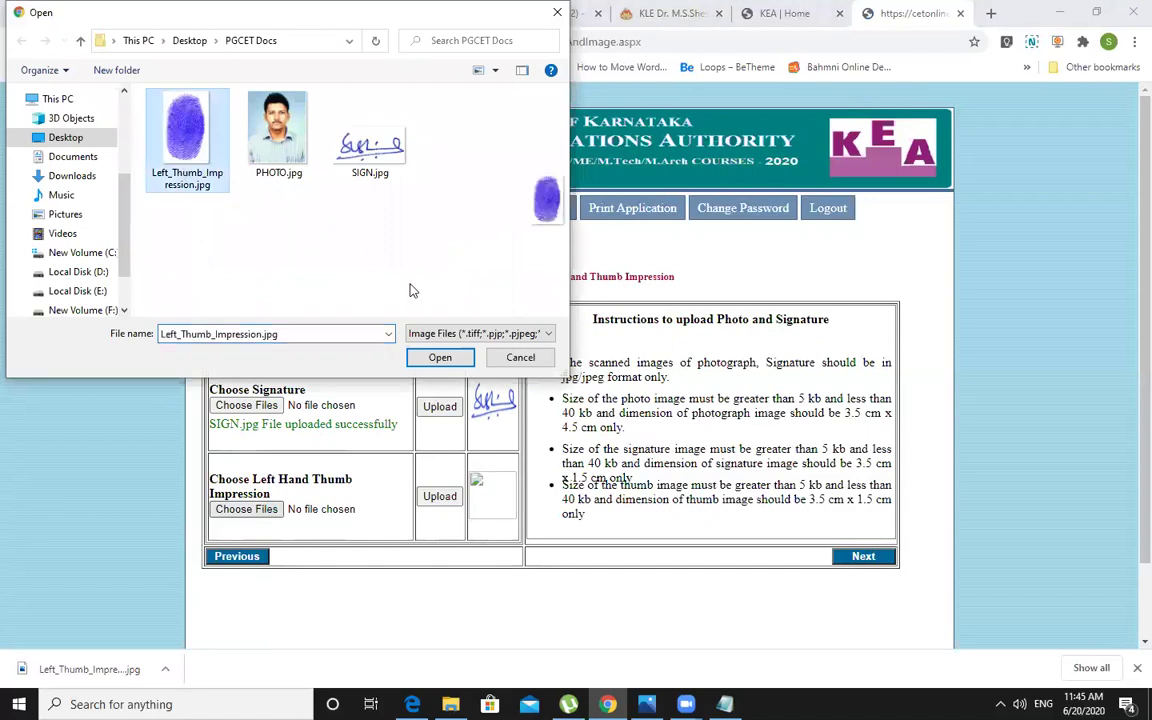
pyautogui.click(440, 357)
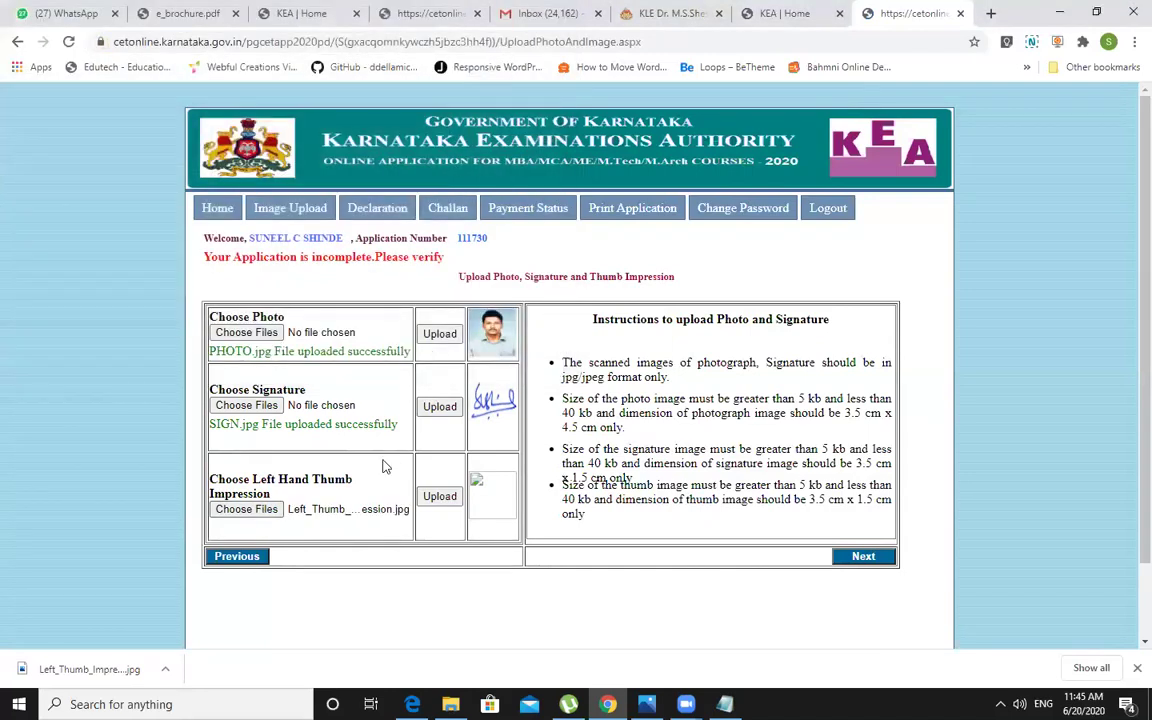
pyautogui.click(440, 494)
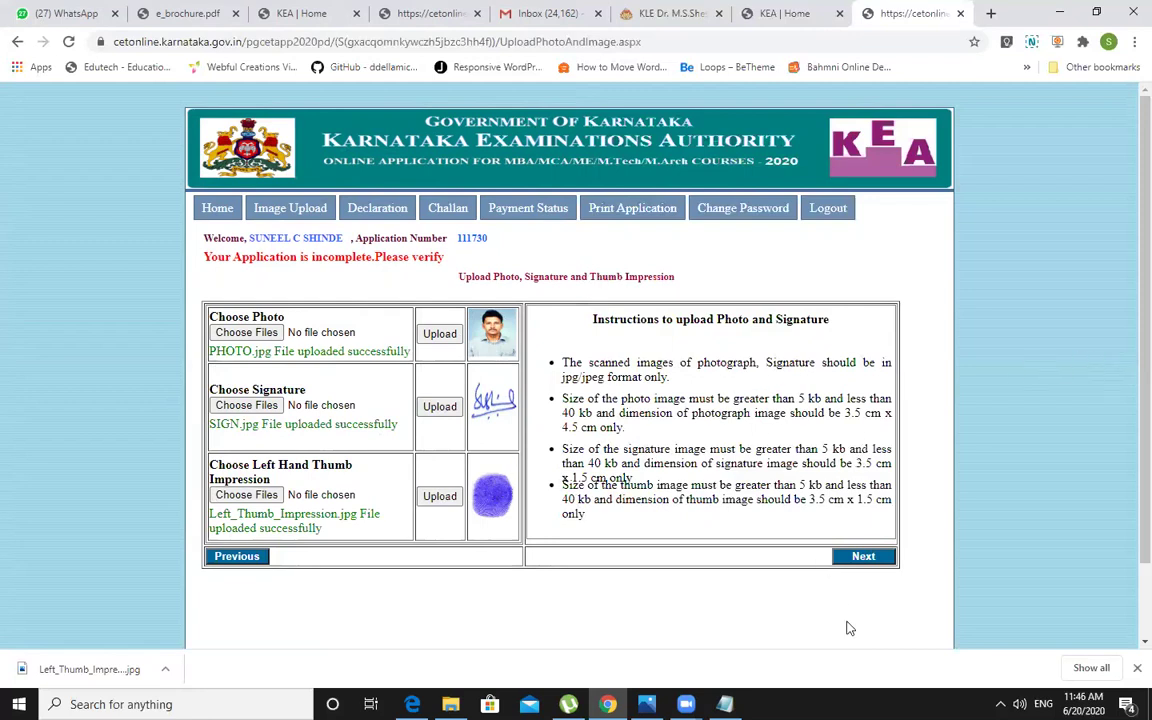
pyautogui.click(863, 557)
# - On the Declaration page, tick the truthfulness declaration and dismiss the no-further-edits warning
pyautogui.click(383, 212)
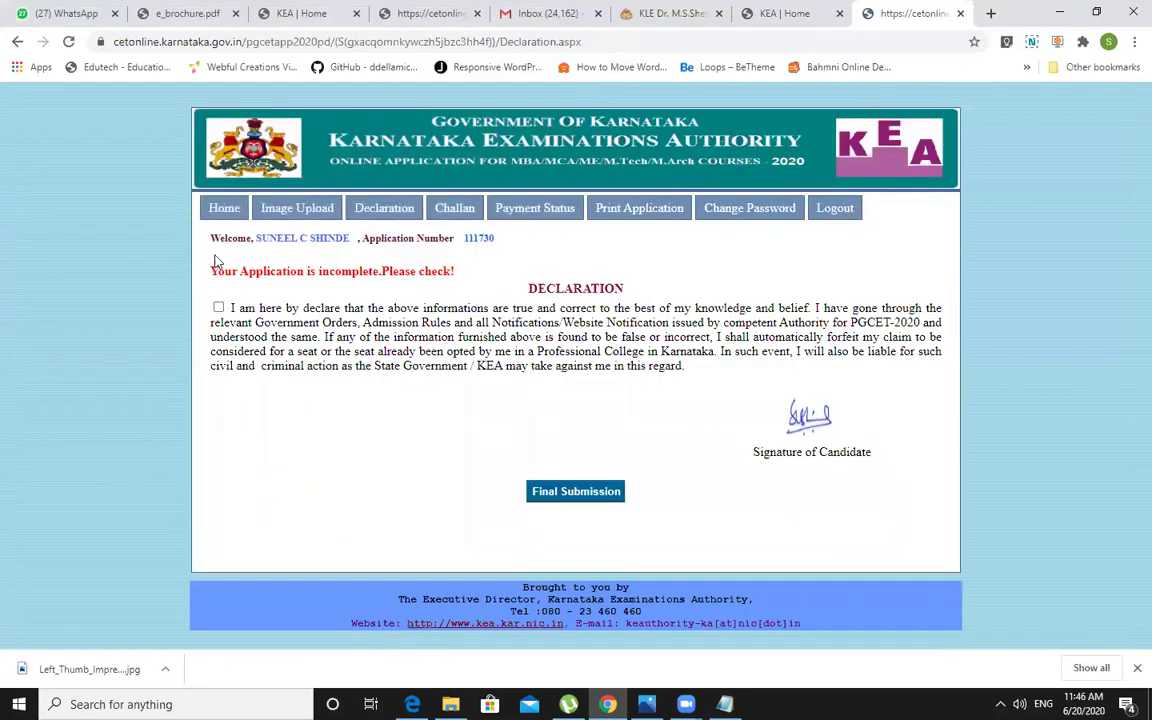
pyautogui.moveTo(210, 271); pyautogui.dragTo(449, 287)
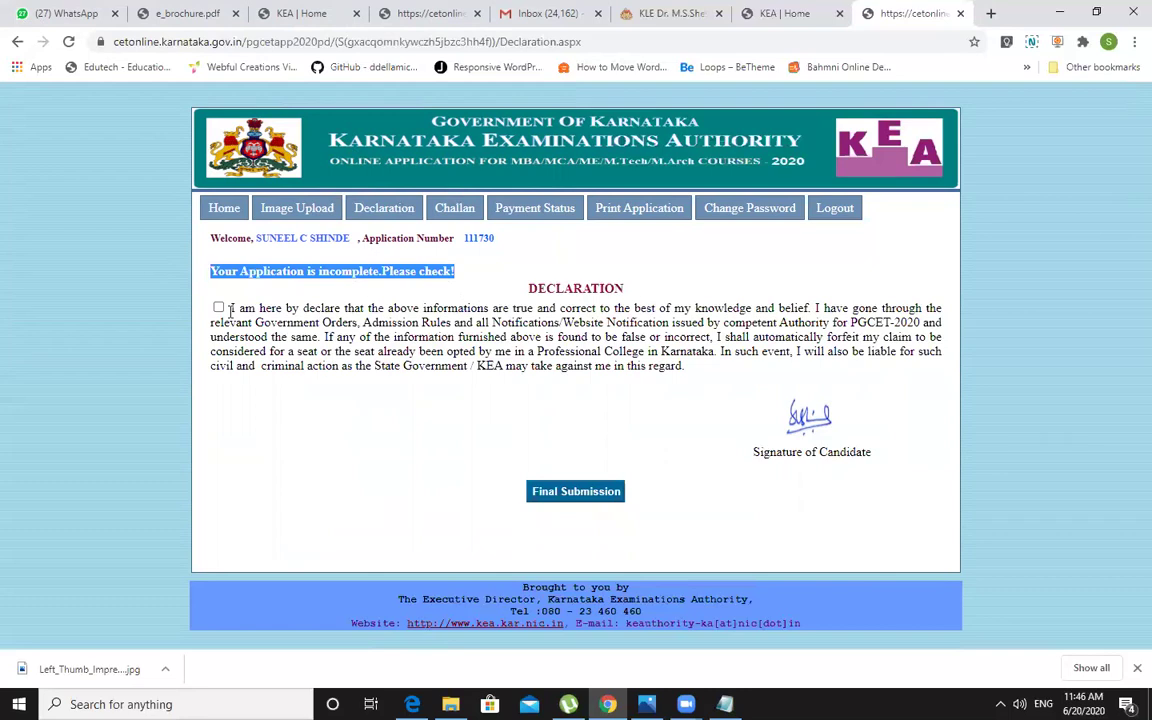
pyautogui.click(218, 308)
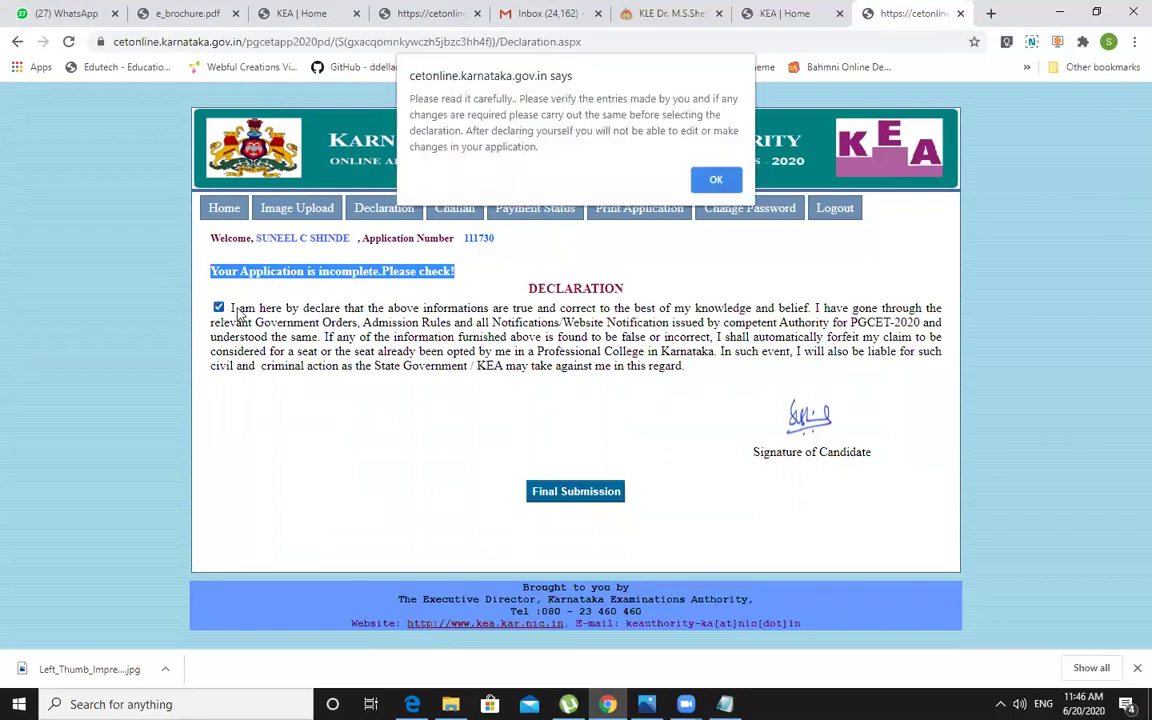
pyautogui.click(716, 181)
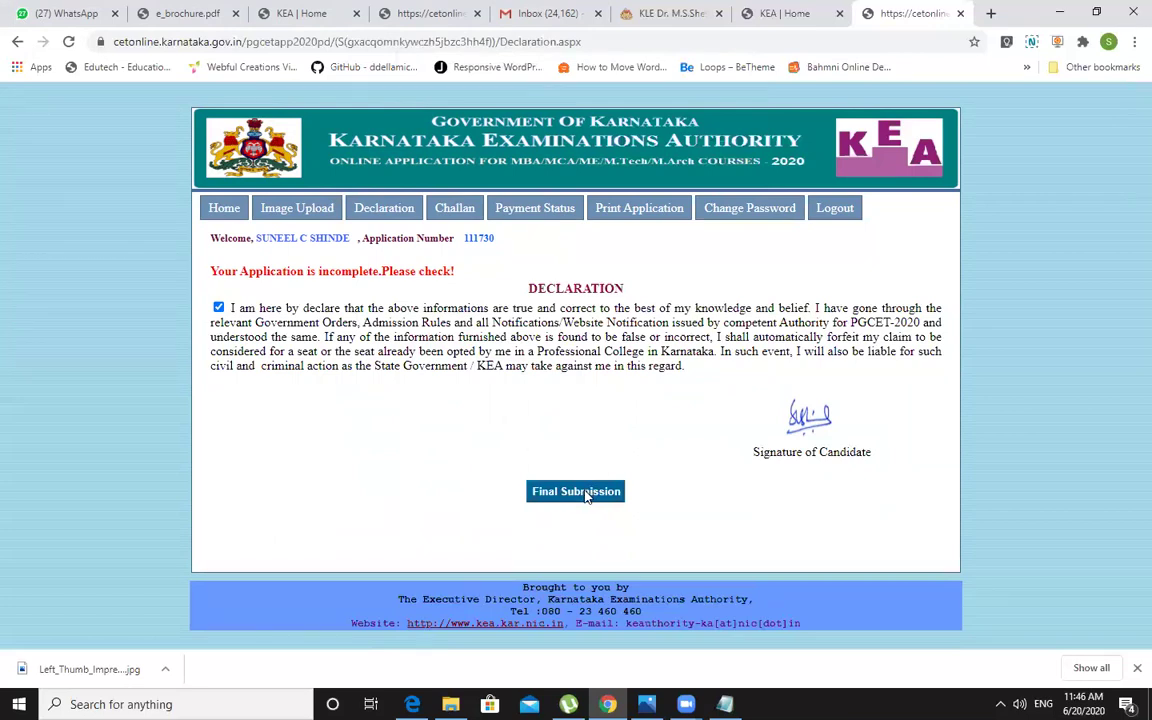
pyautogui.moveTo(210, 266); pyautogui.dragTo(460, 281)
# - Back on the application form, set the qualifying degree to B.C.A (3 Years Degree)
pyautogui.click(224, 212)
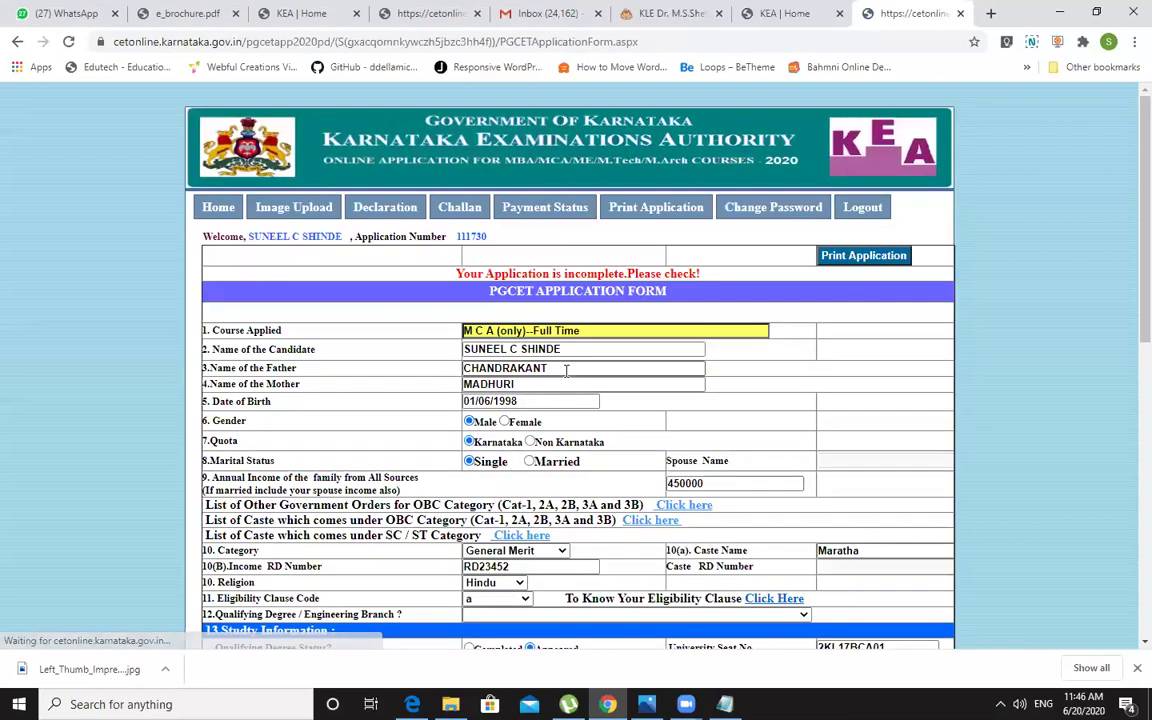
pyautogui.moveTo(442, 243); pyautogui.dragTo(660, 254)
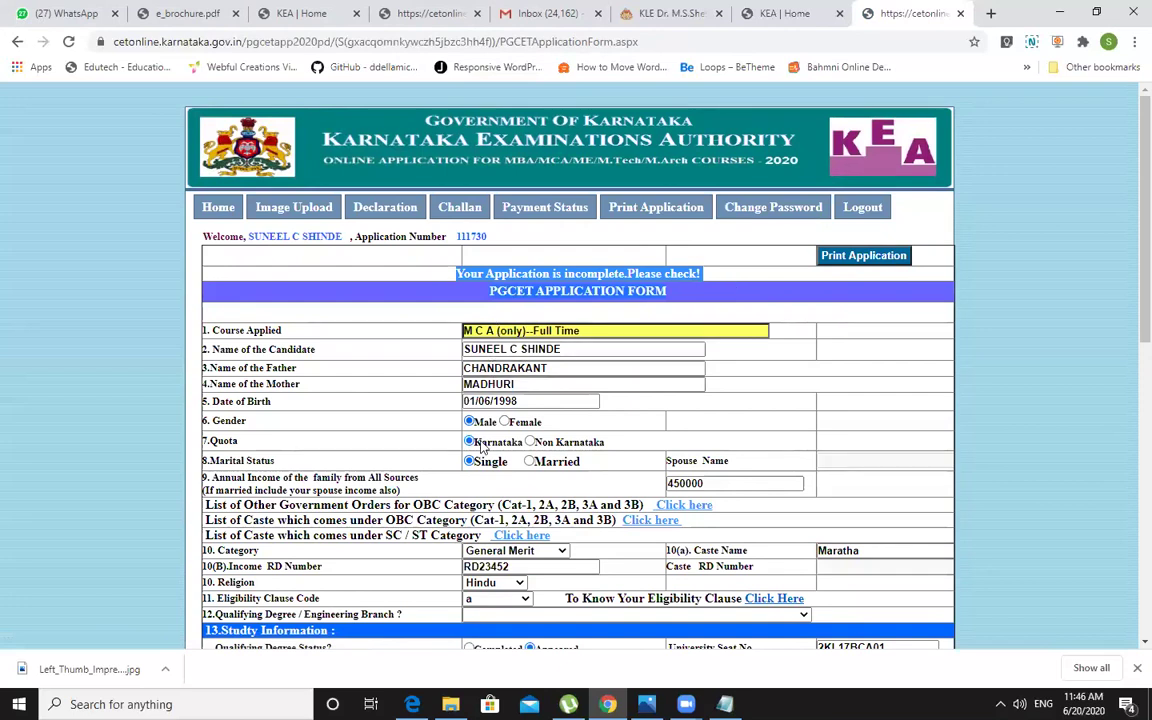
pyautogui.scroll(-1, 600, 364)
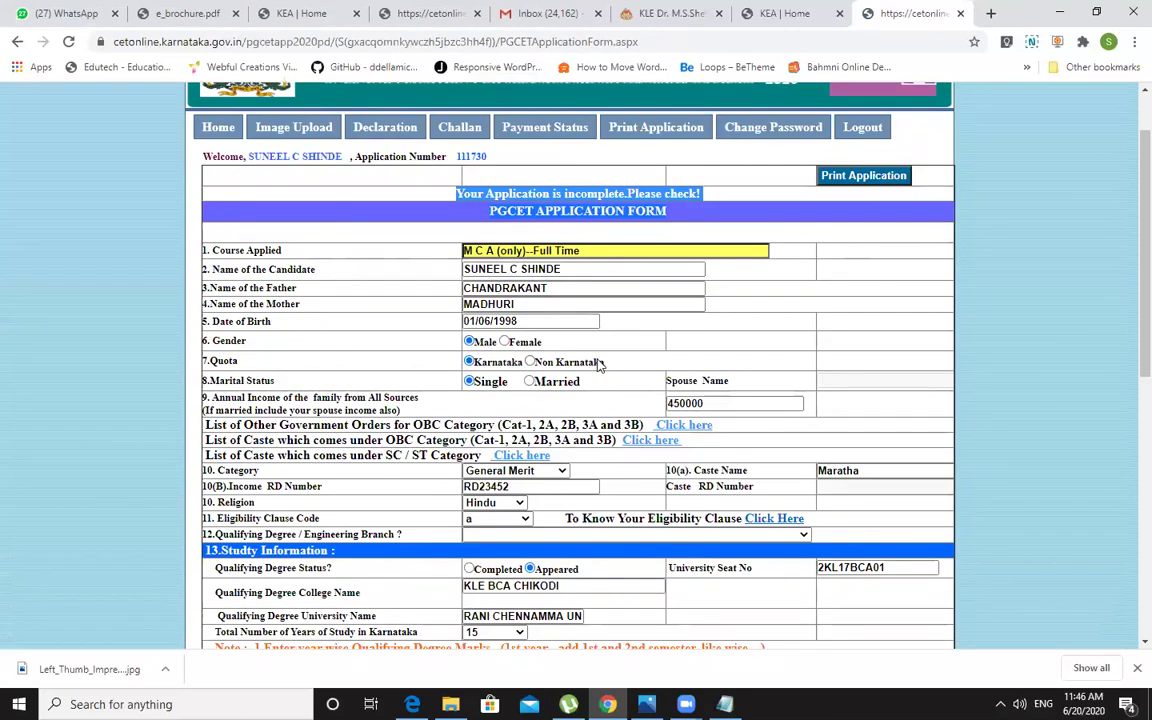
pyautogui.scroll(-1, 600, 364)
pyautogui.scroll(-1, 862, 328)
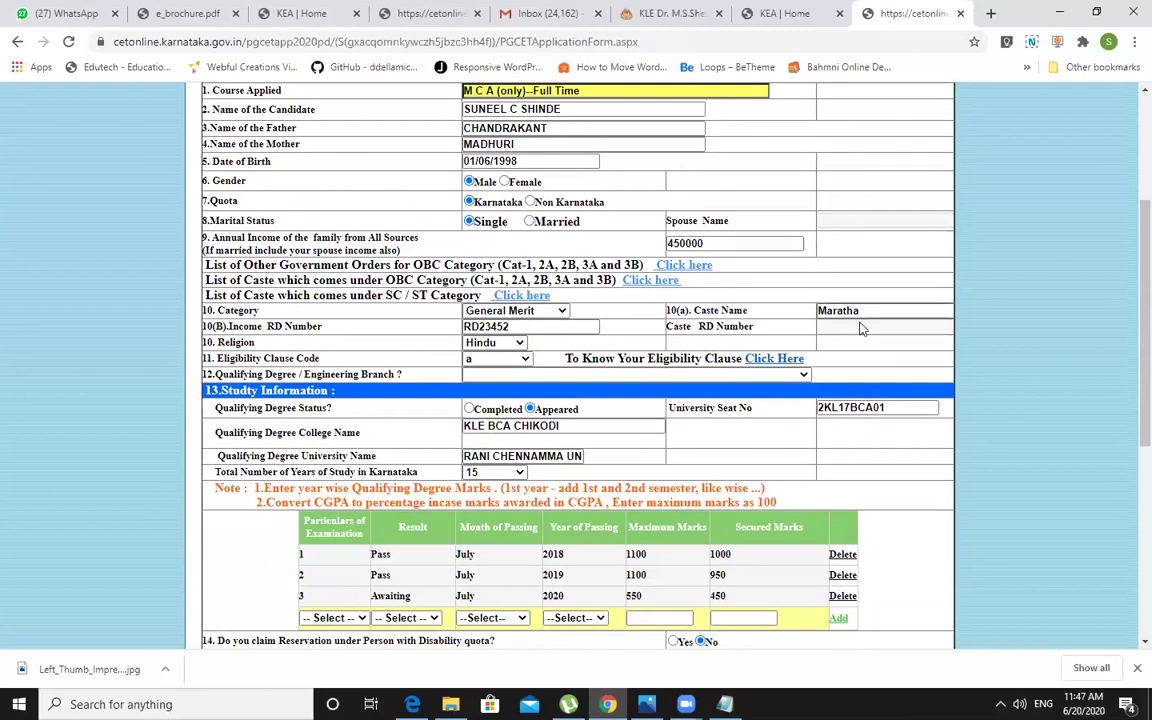
pyautogui.click(511, 377)
pyautogui.scroll(-8, 530, 480)
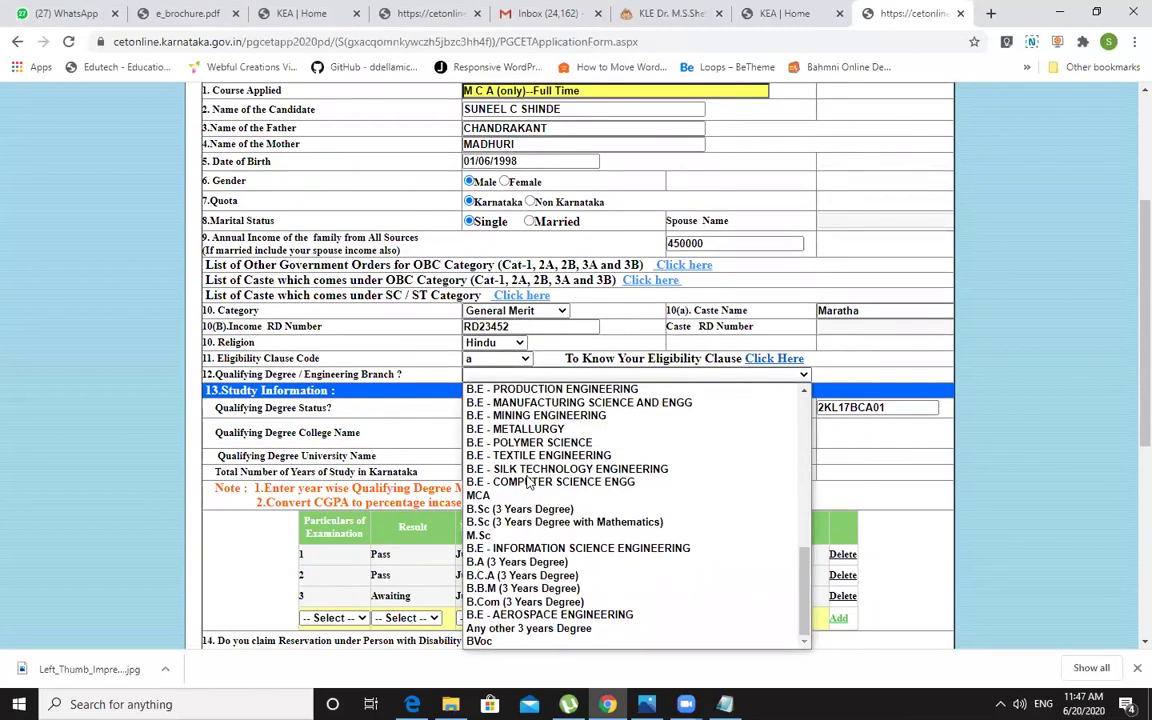
pyautogui.click(502, 577)
# - Set the address taluk to BELGAUM and save the form
pyautogui.scroll(-3, 665, 400)
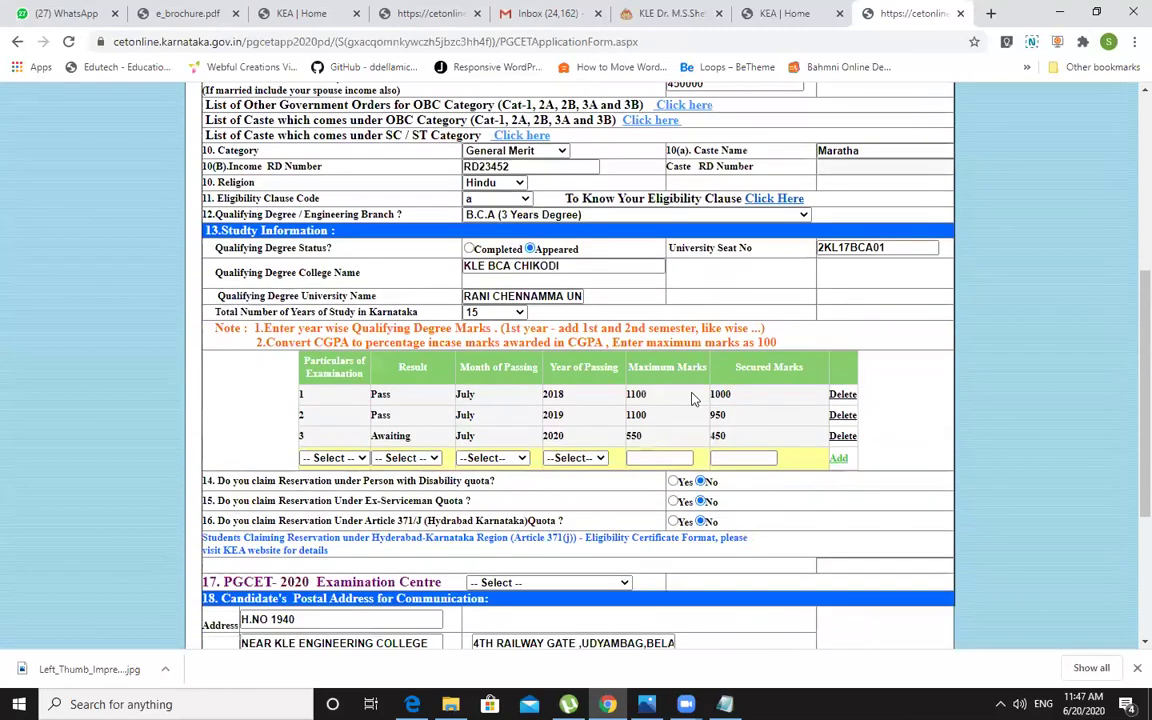
pyautogui.scroll(-3, 690, 396)
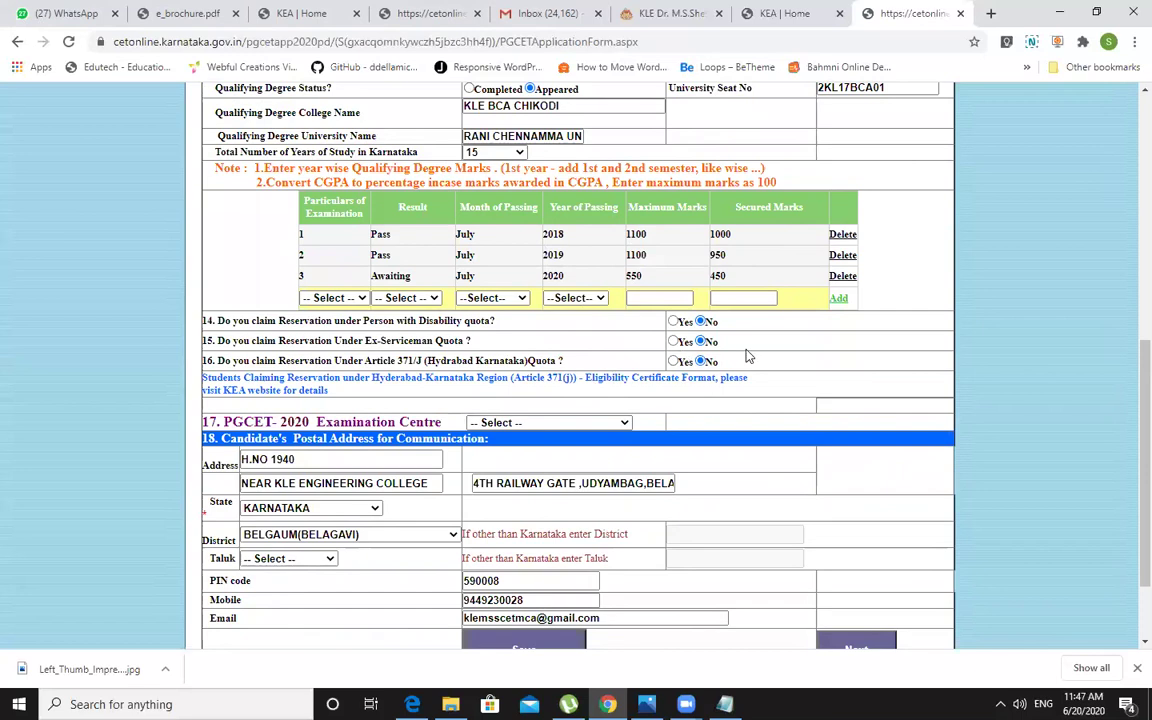
pyautogui.scroll(-2, 496, 419)
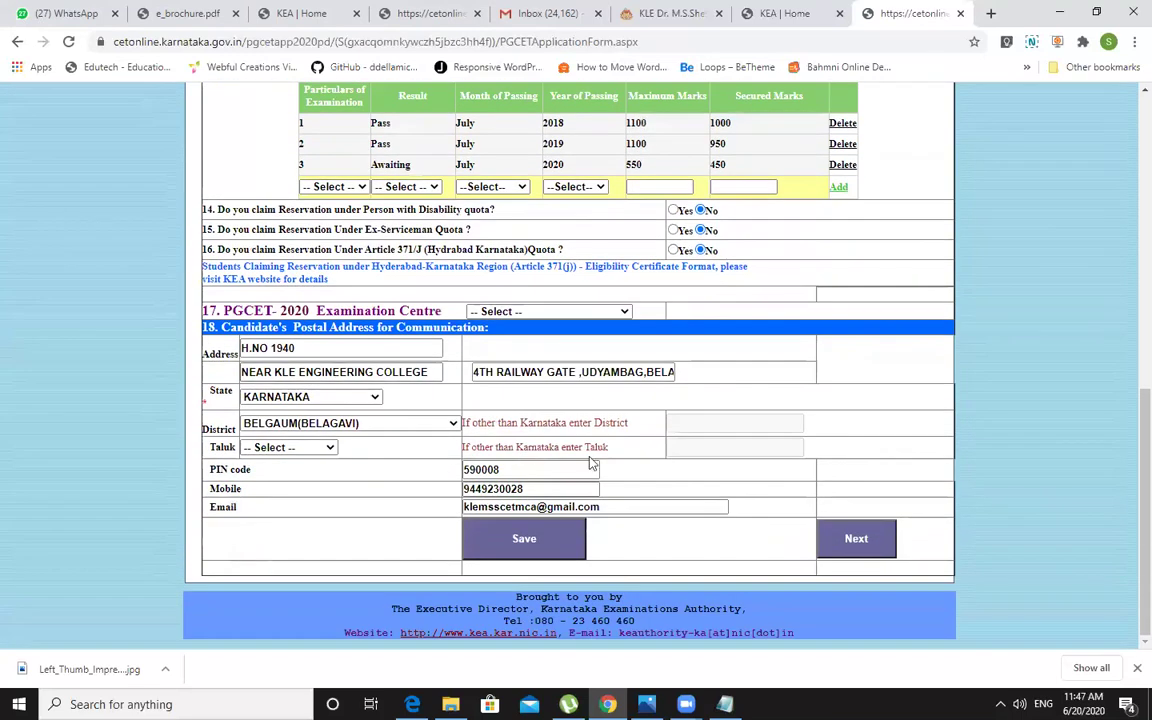
pyautogui.click(288, 447)
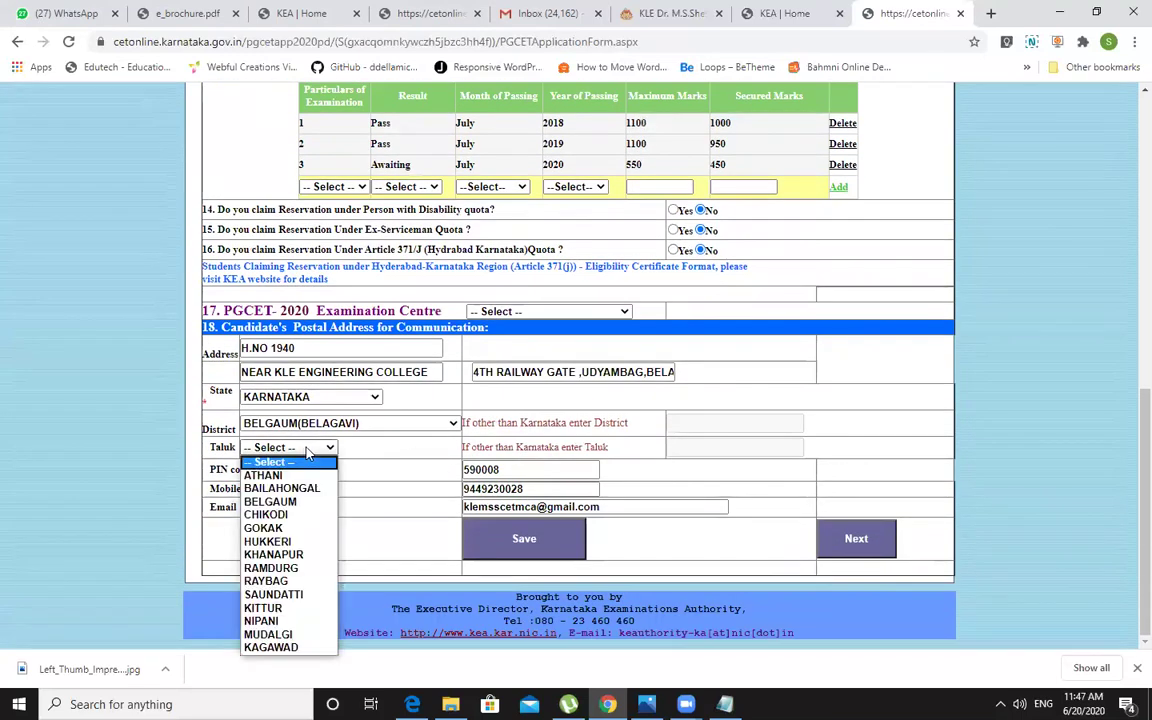
pyautogui.click(287, 503)
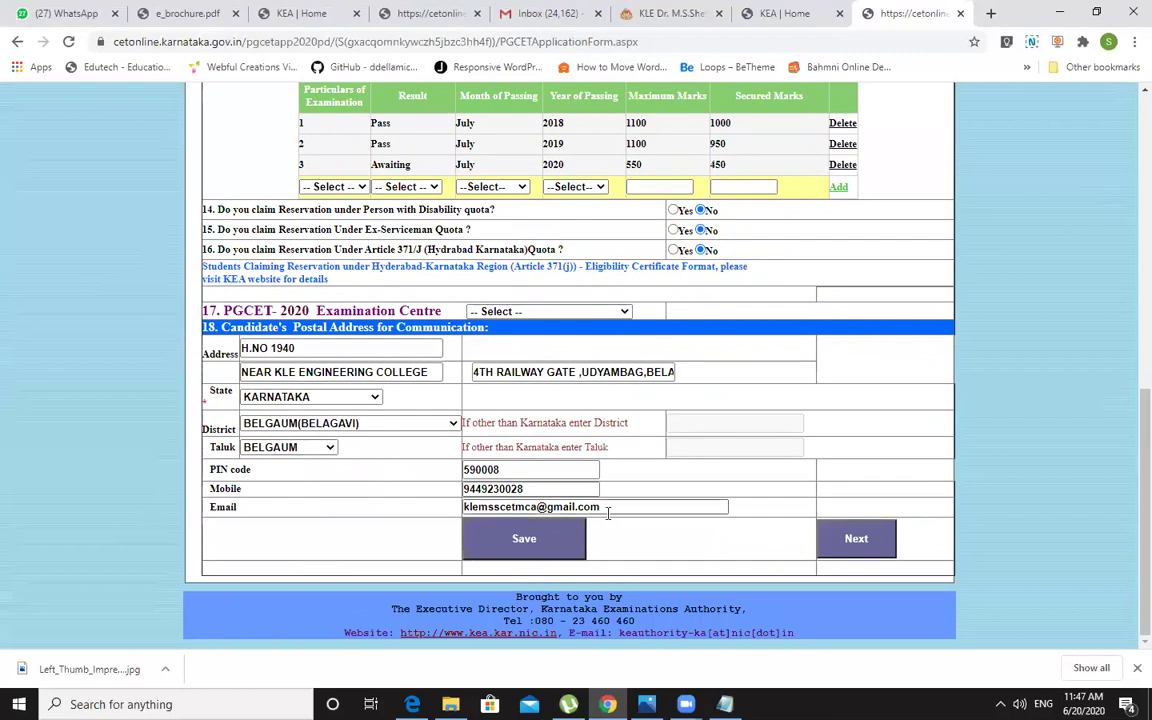
pyautogui.click(517, 540)
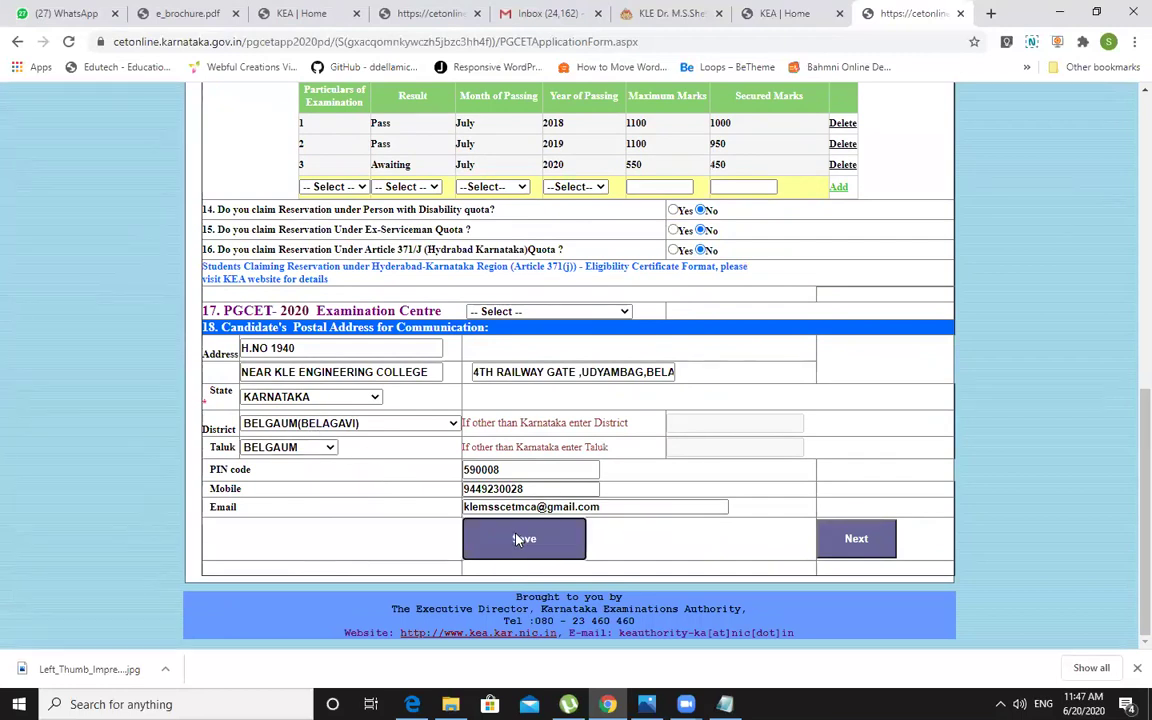
# - Choose BELGAUM (BELAGAVI) as exam centre and district, then save the form successfully
pyautogui.click(706, 163)
pyautogui.scroll(-8, 537, 330)
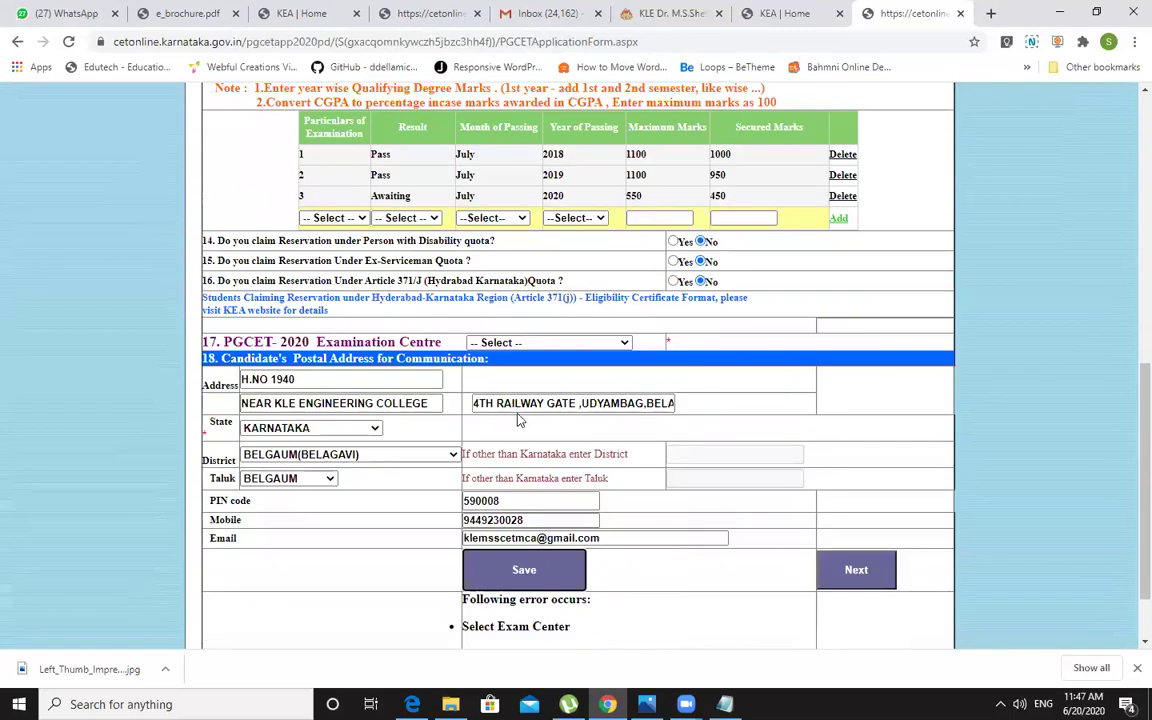
pyautogui.click(548, 342)
pyautogui.click(520, 384)
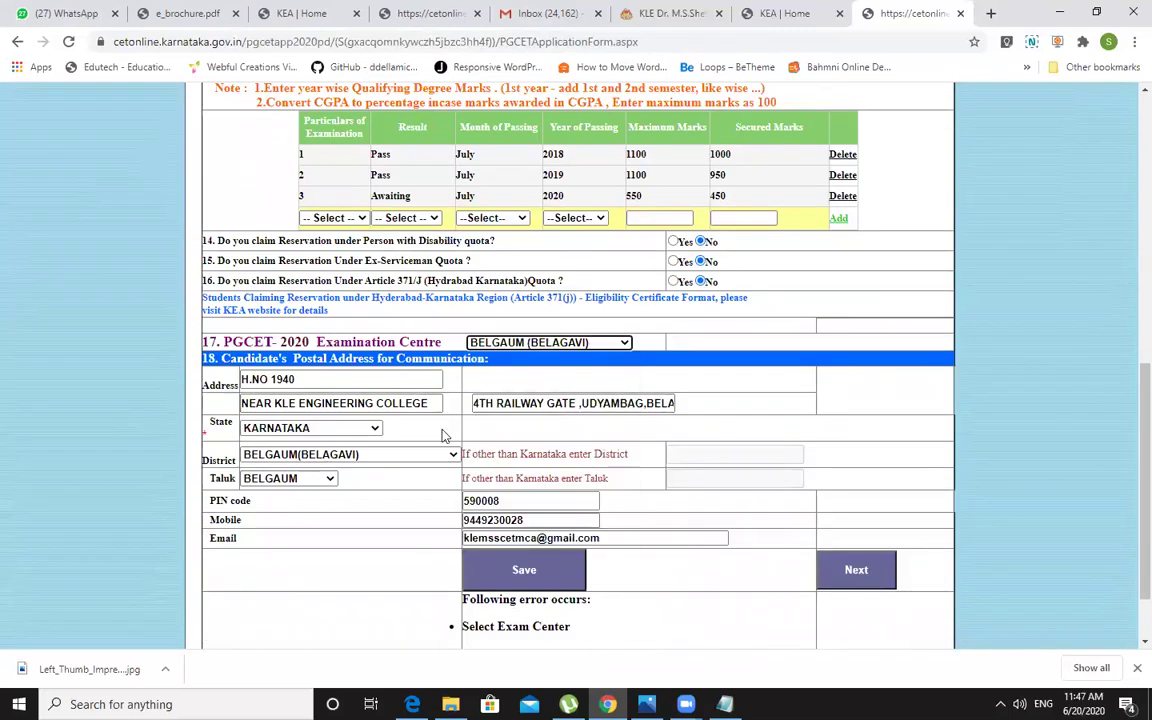
pyautogui.click(445, 454)
pyautogui.click(593, 355)
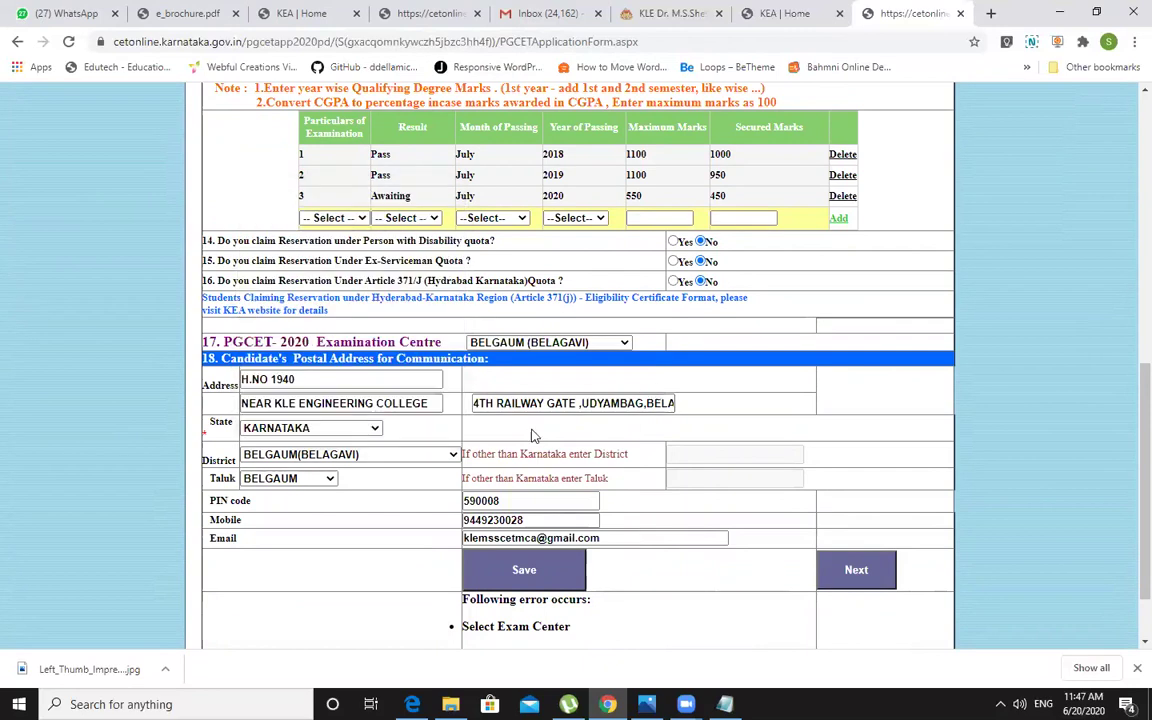
pyautogui.click(520, 570)
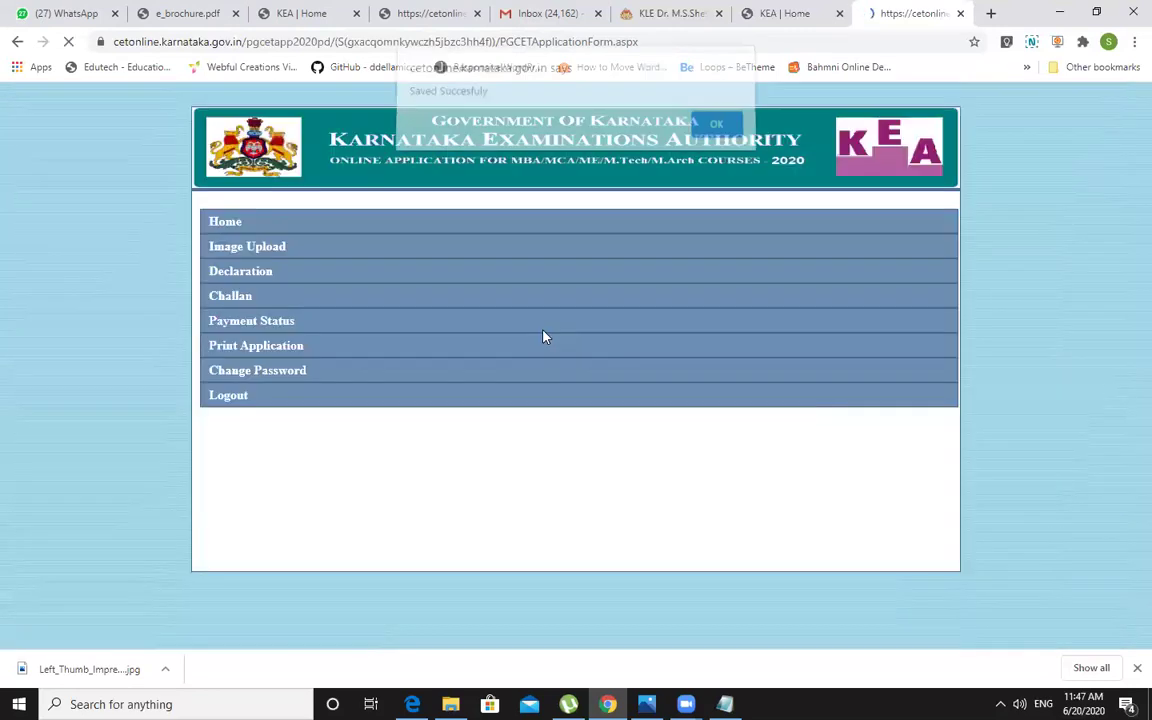
pyautogui.click(716, 131)
# - Review the whole application form, then save it again and acknowledge the success message
pyautogui.scroll(-1, 547, 430)
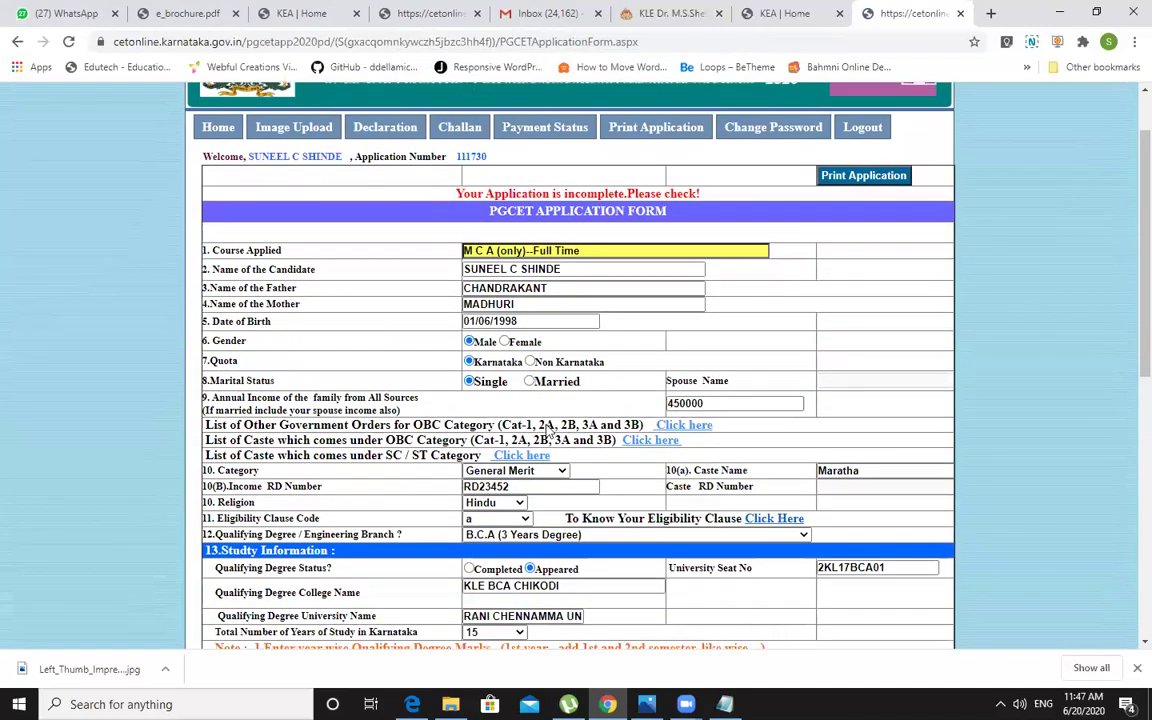
pyautogui.scroll(-1, 547, 425)
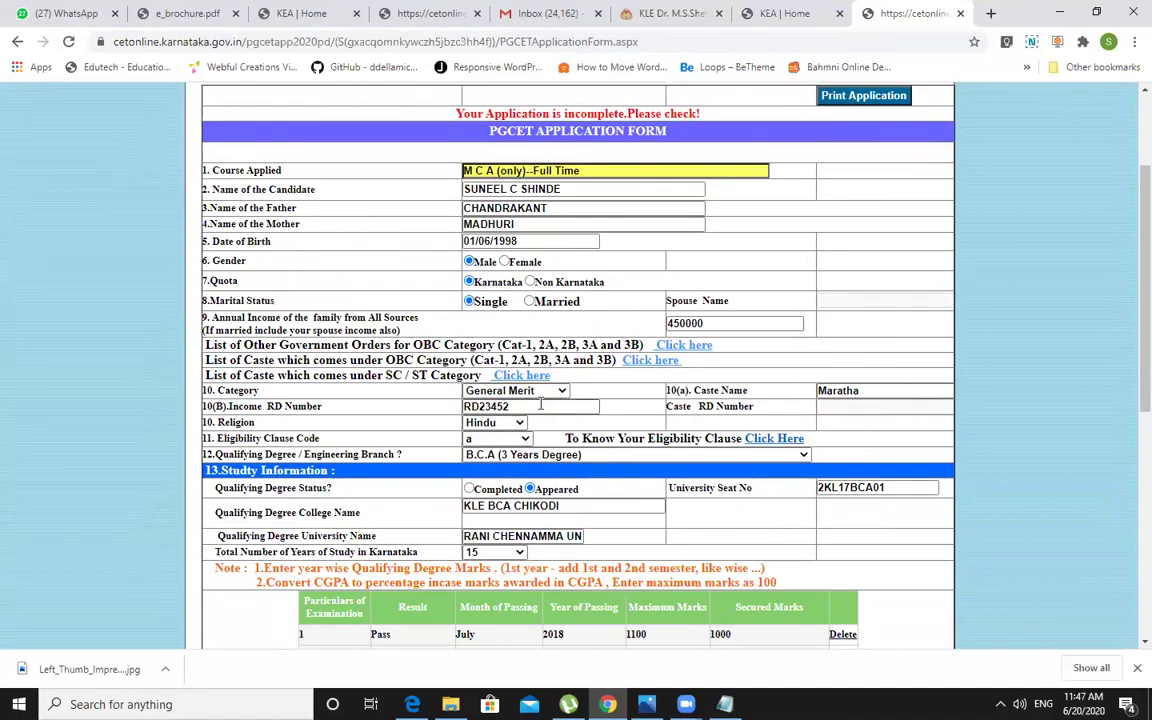
pyautogui.scroll(-1, 540, 404)
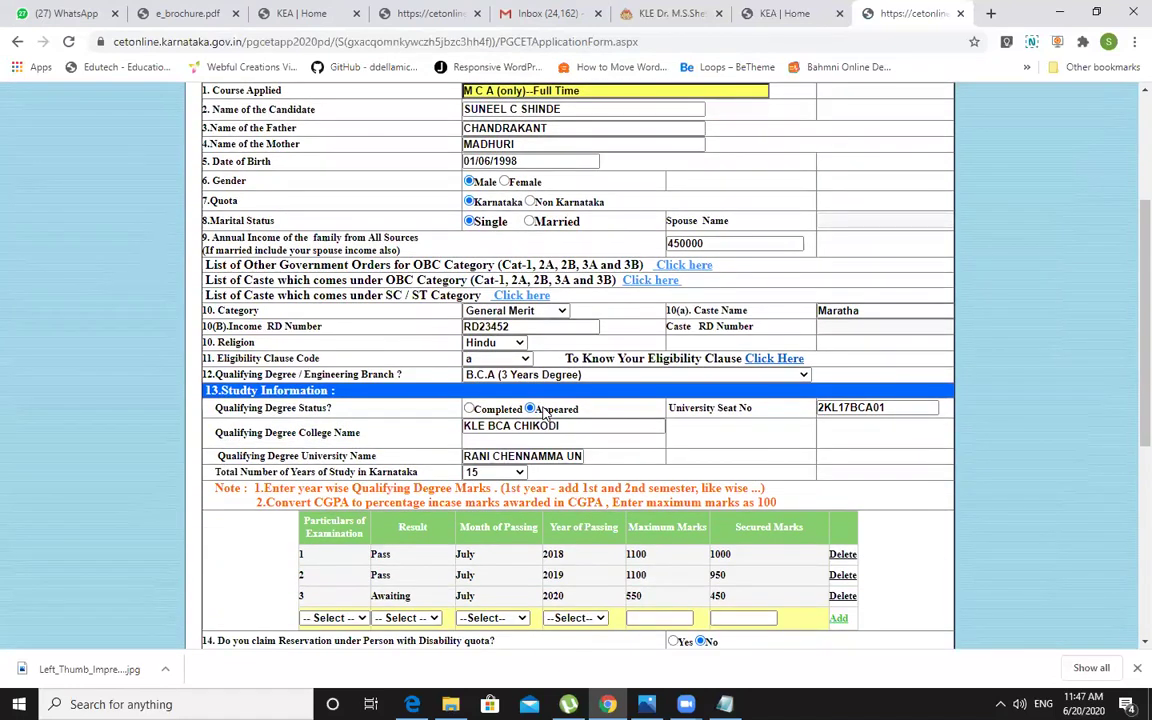
pyautogui.scroll(-1, 545, 410)
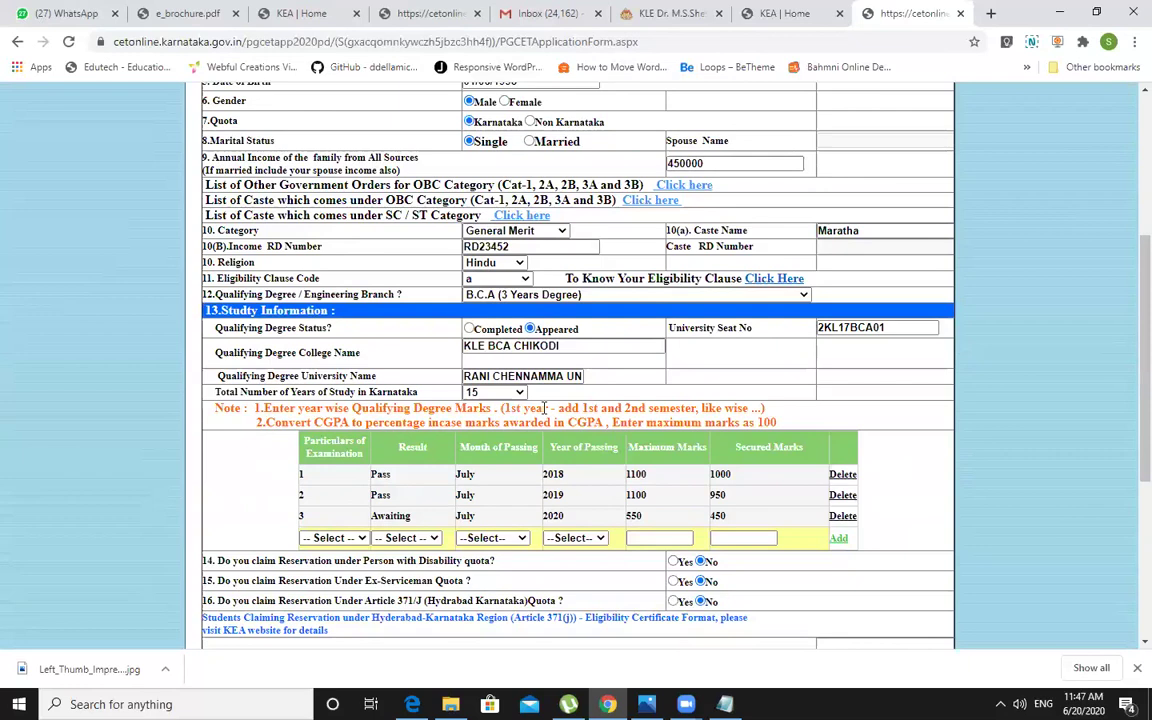
pyautogui.scroll(-1, 545, 410)
pyautogui.scroll(-1, 545, 412)
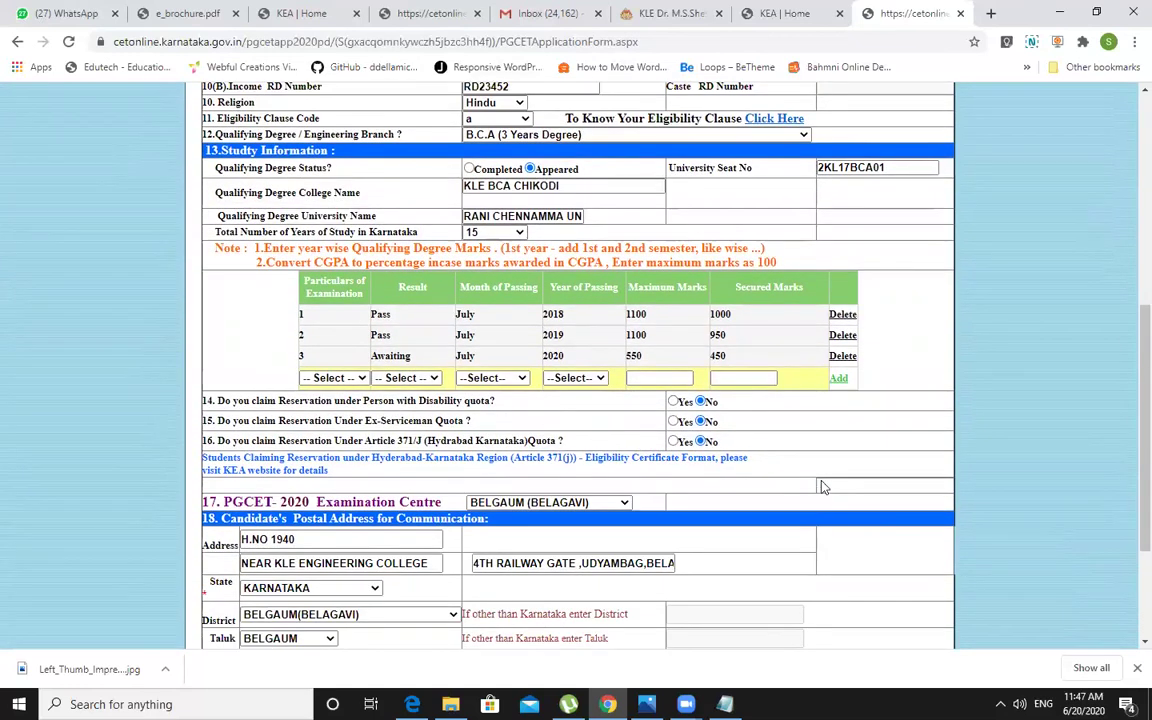
pyautogui.scroll(-1, 320, 415)
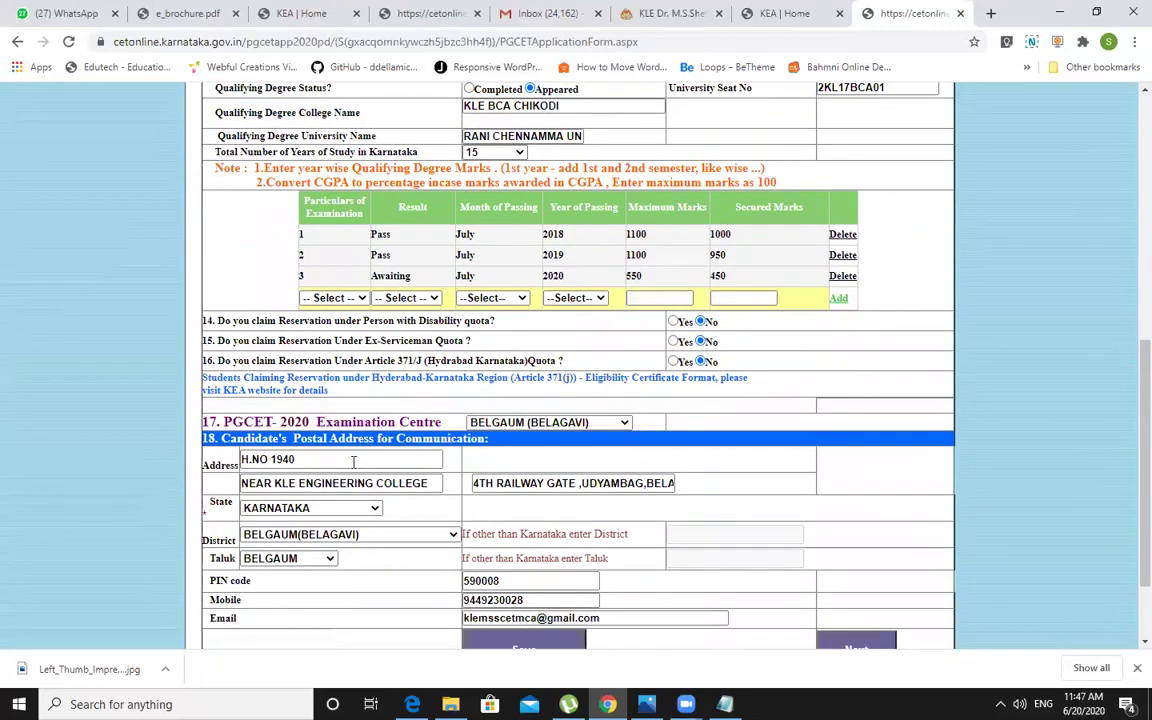
pyautogui.scroll(-2, 353, 461)
pyautogui.scroll(5, 353, 461)
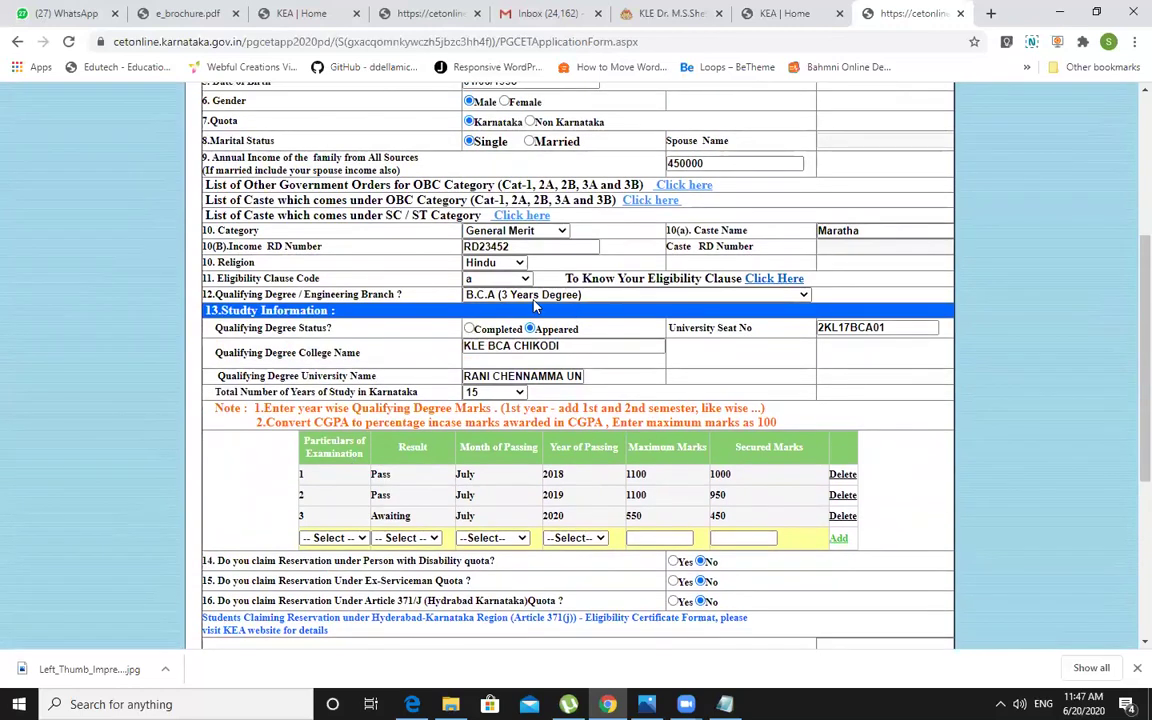
pyautogui.scroll(1, 535, 307)
pyautogui.scroll(1, 604, 270)
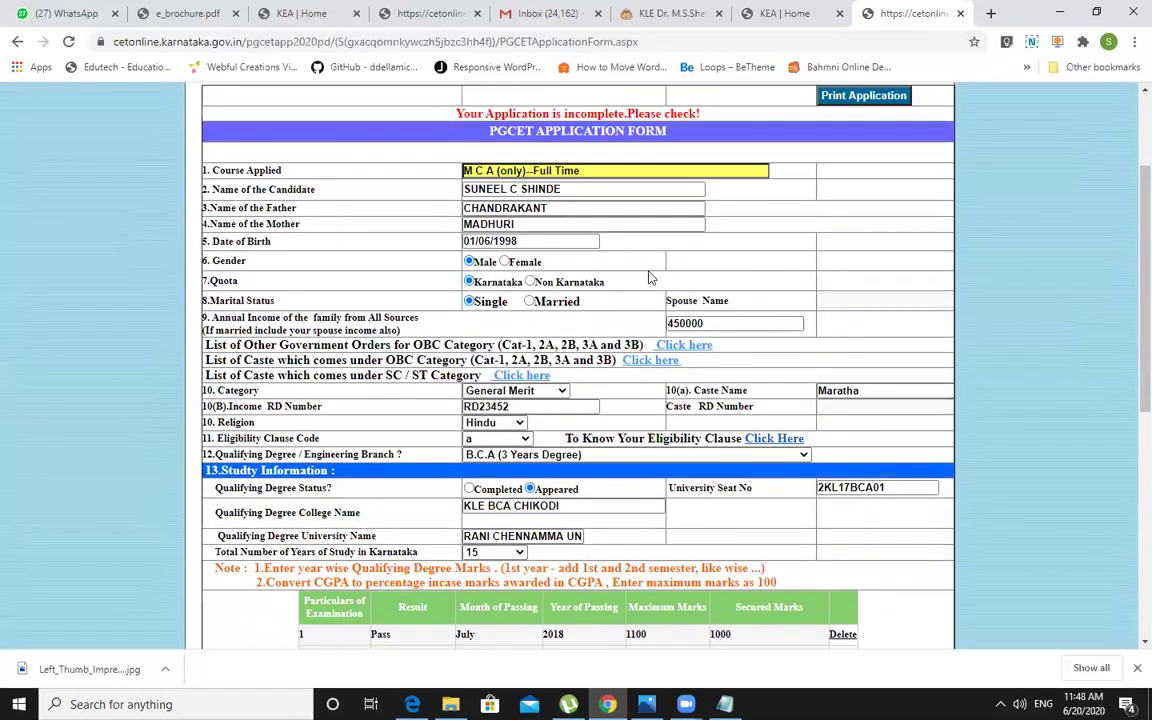
pyautogui.scroll(-4, 505, 343)
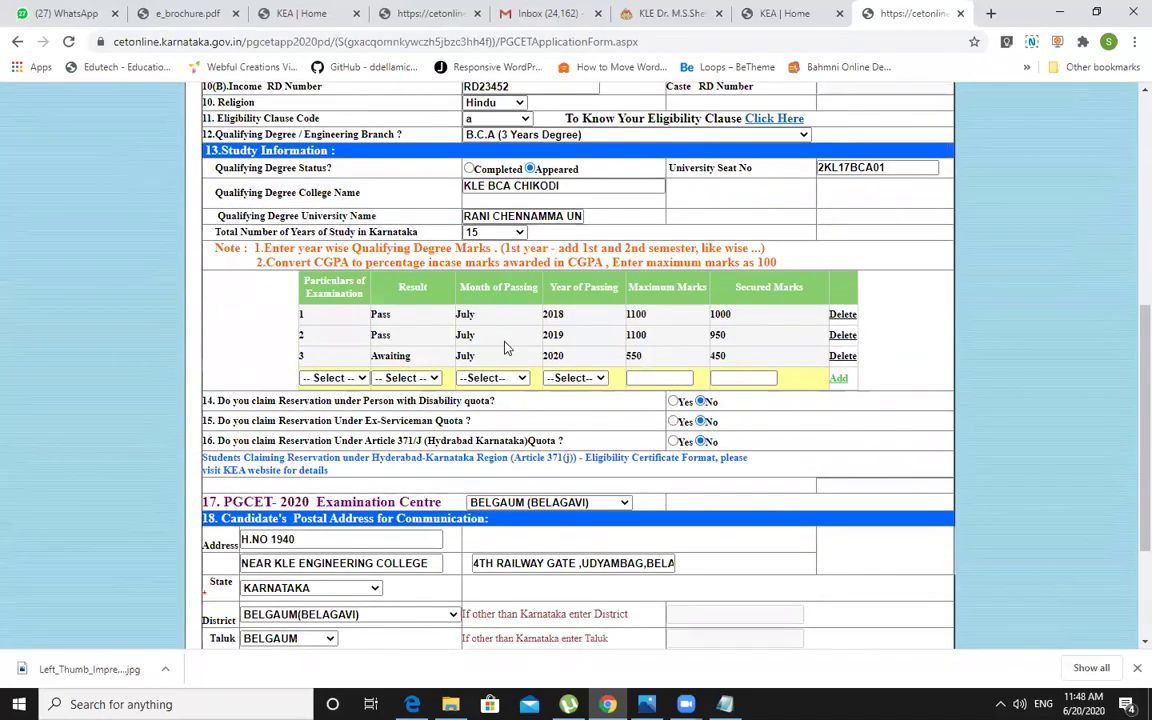
pyautogui.scroll(-2, 505, 347)
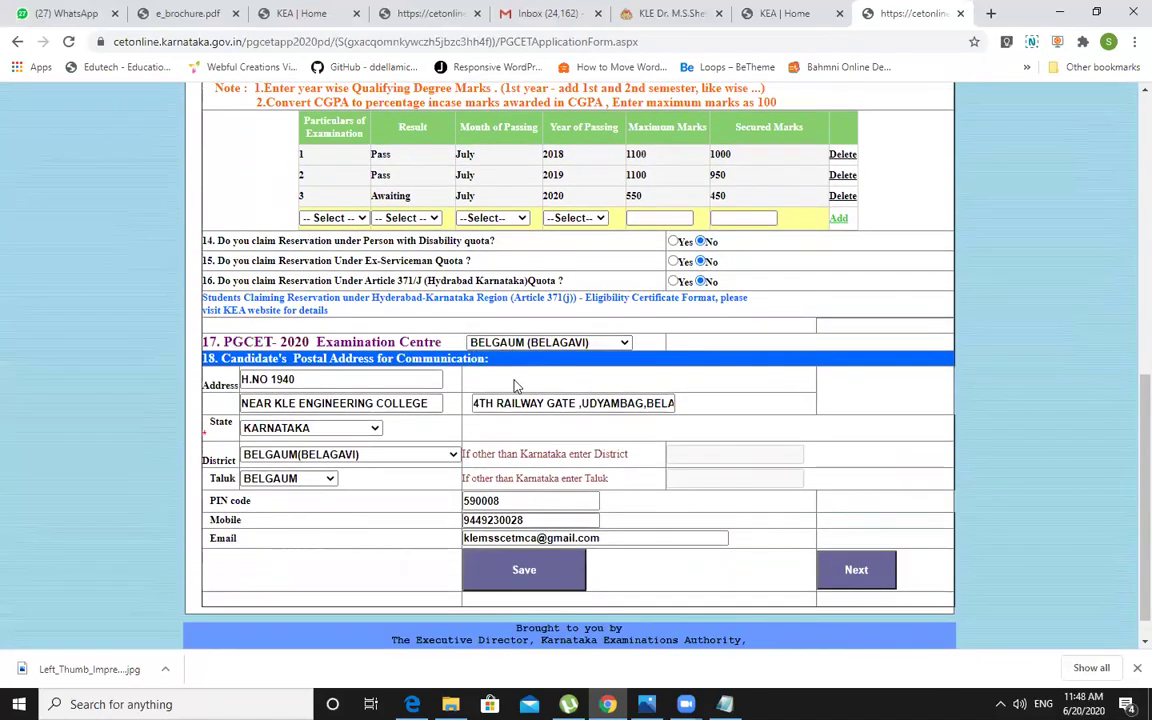
pyautogui.scroll(-1, 515, 385)
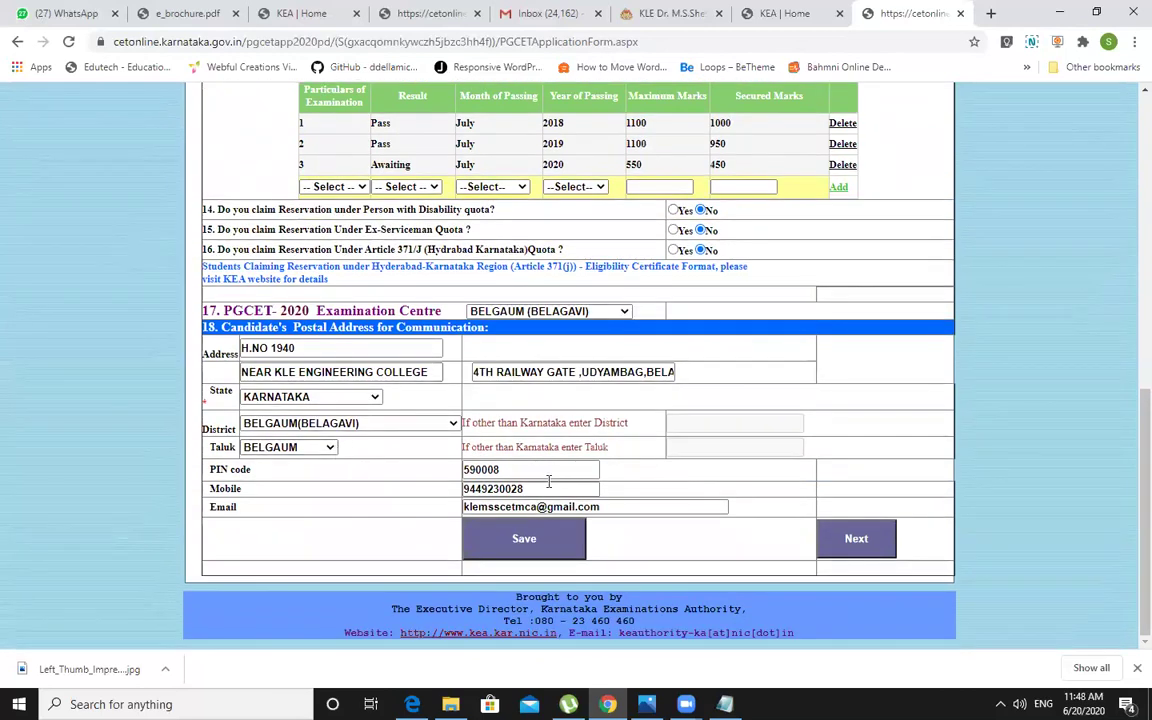
pyautogui.click(526, 545)
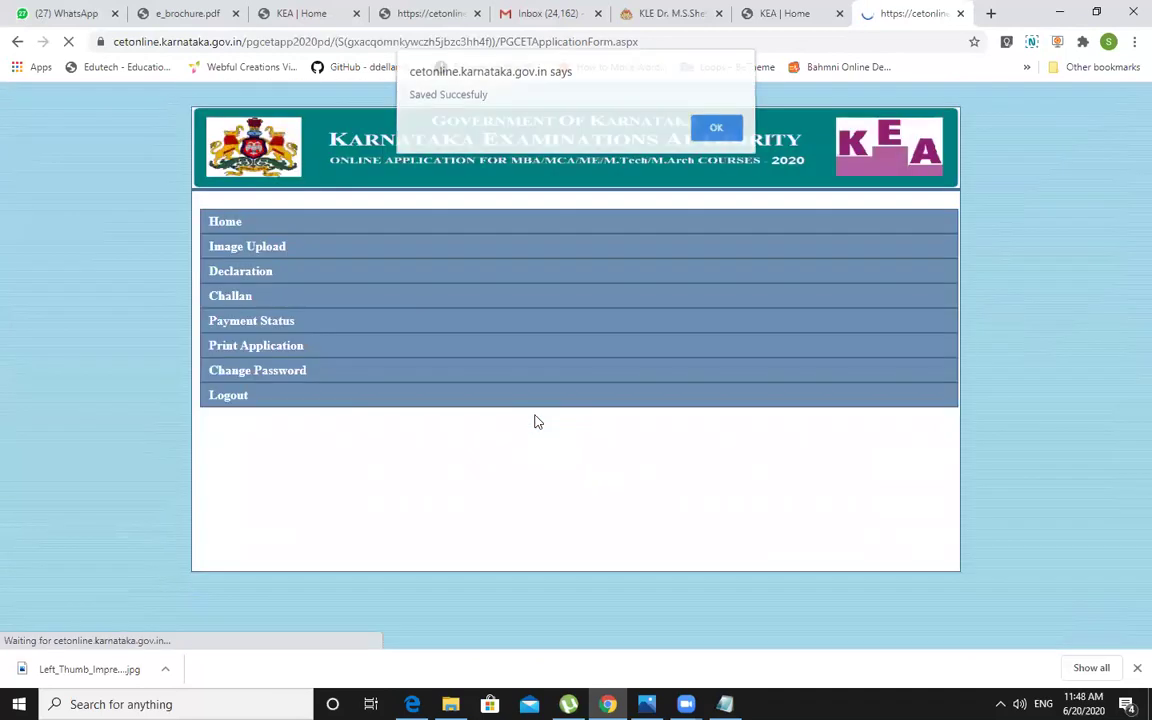
pyautogui.click(716, 131)
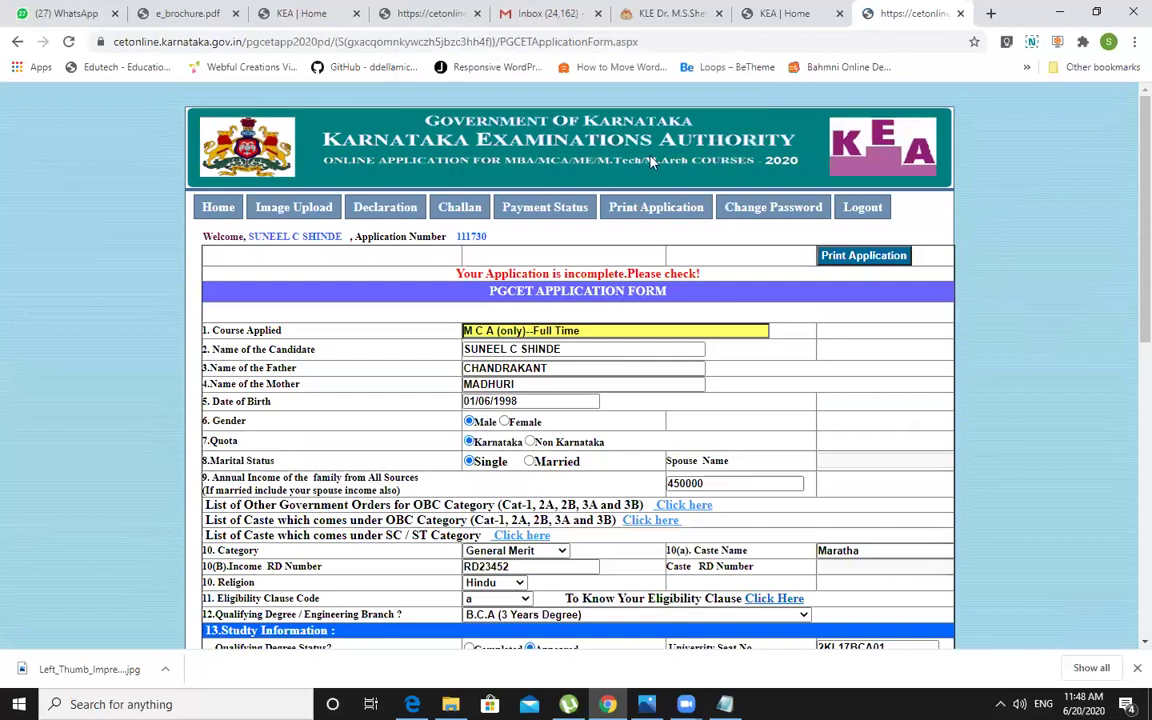
# - Re-tick the declaration and make the Final Submission, confirming both irreversibility warnings
pyautogui.click(295, 212)
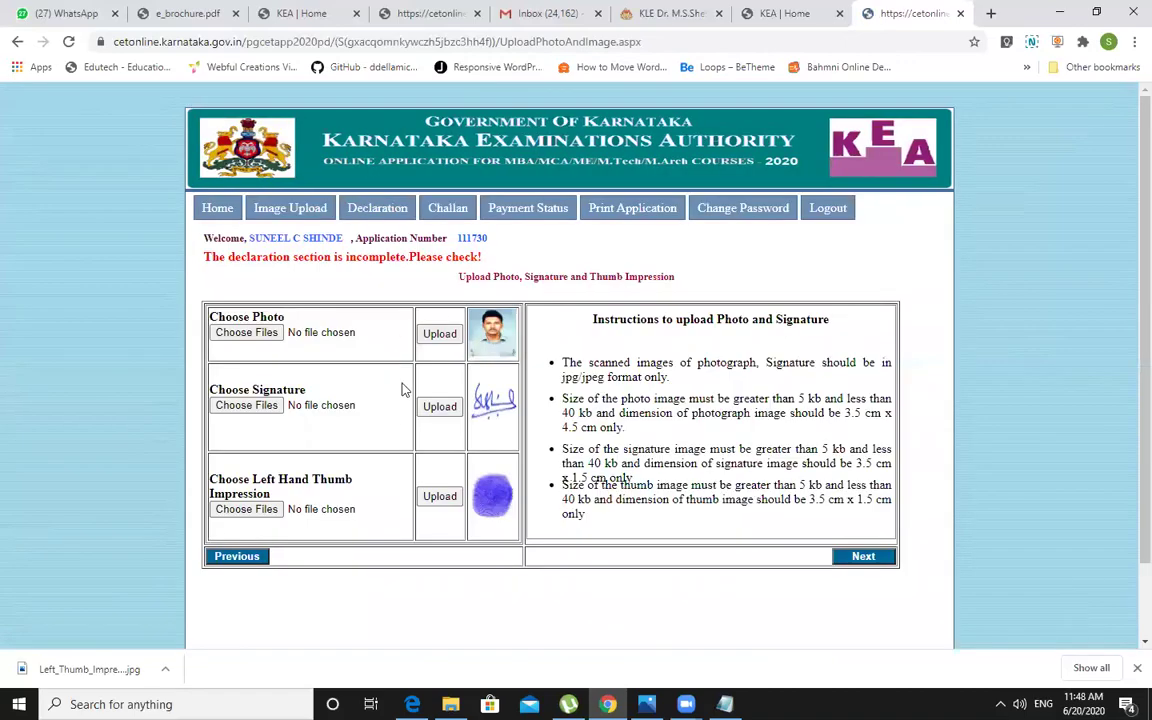
pyautogui.click(381, 217)
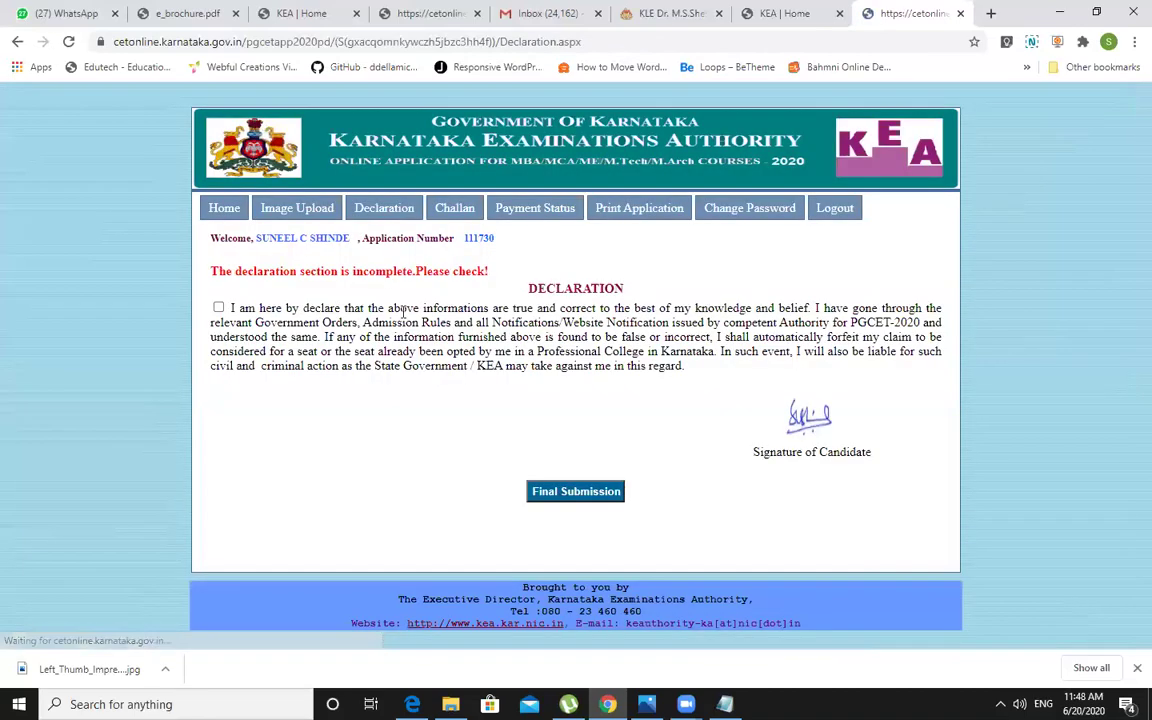
pyautogui.click(218, 308)
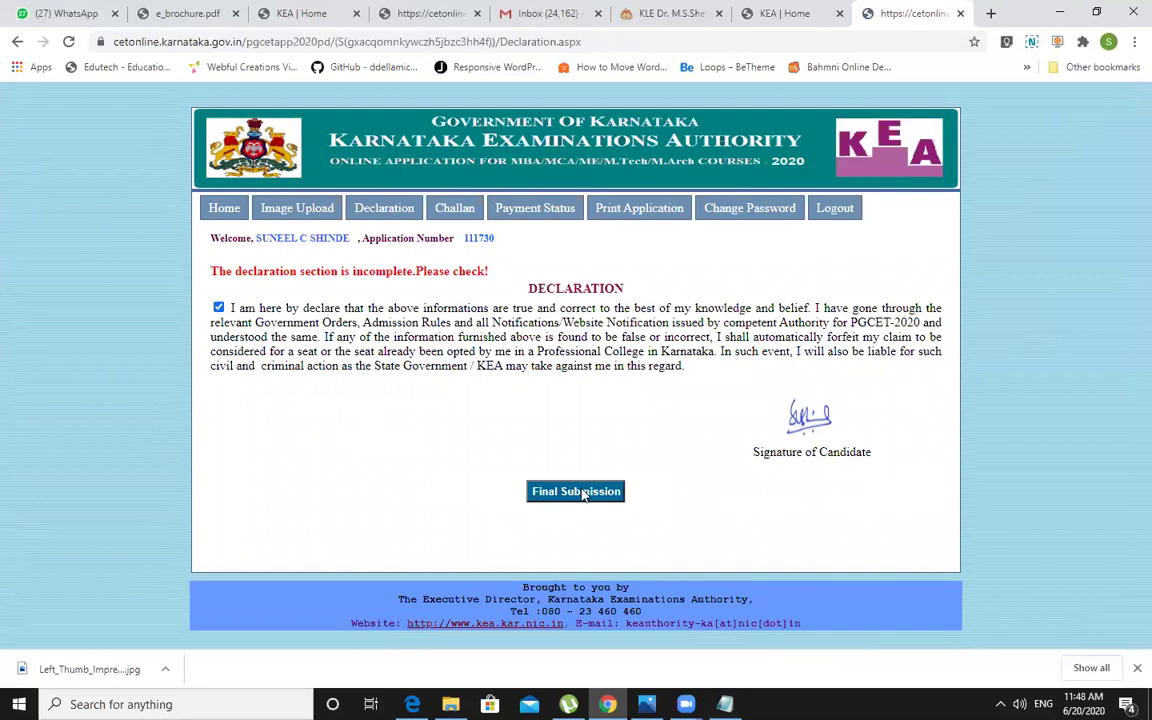
pyautogui.click(545, 491)
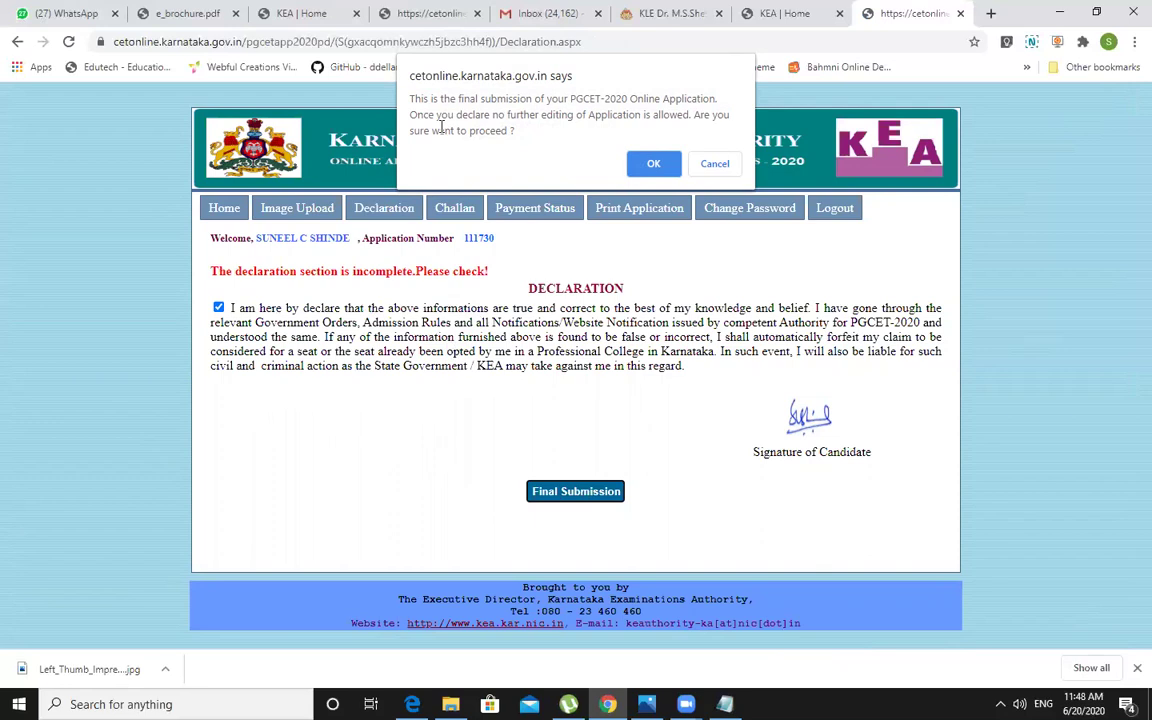
pyautogui.click(655, 166)
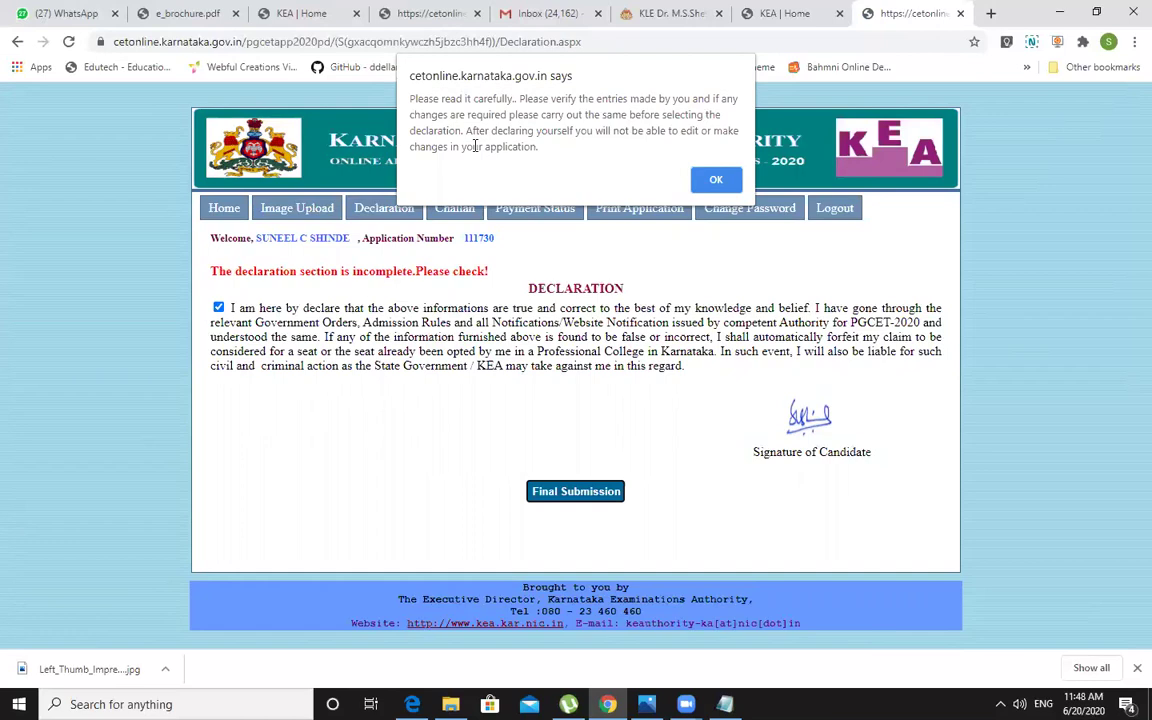
pyautogui.click(716, 179)
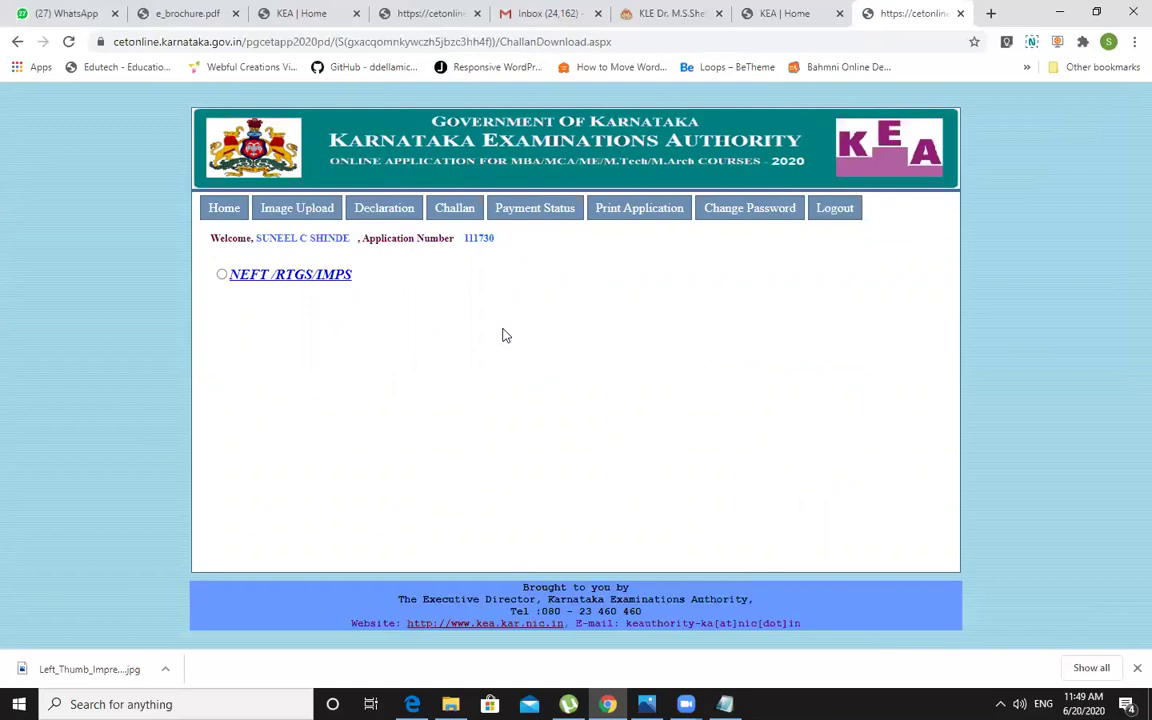
# - Choose NEFT/RTGS/IMPS with Corporation Bank and download the fee challan PDF
pyautogui.moveTo(256, 238); pyautogui.dragTo(331, 241)
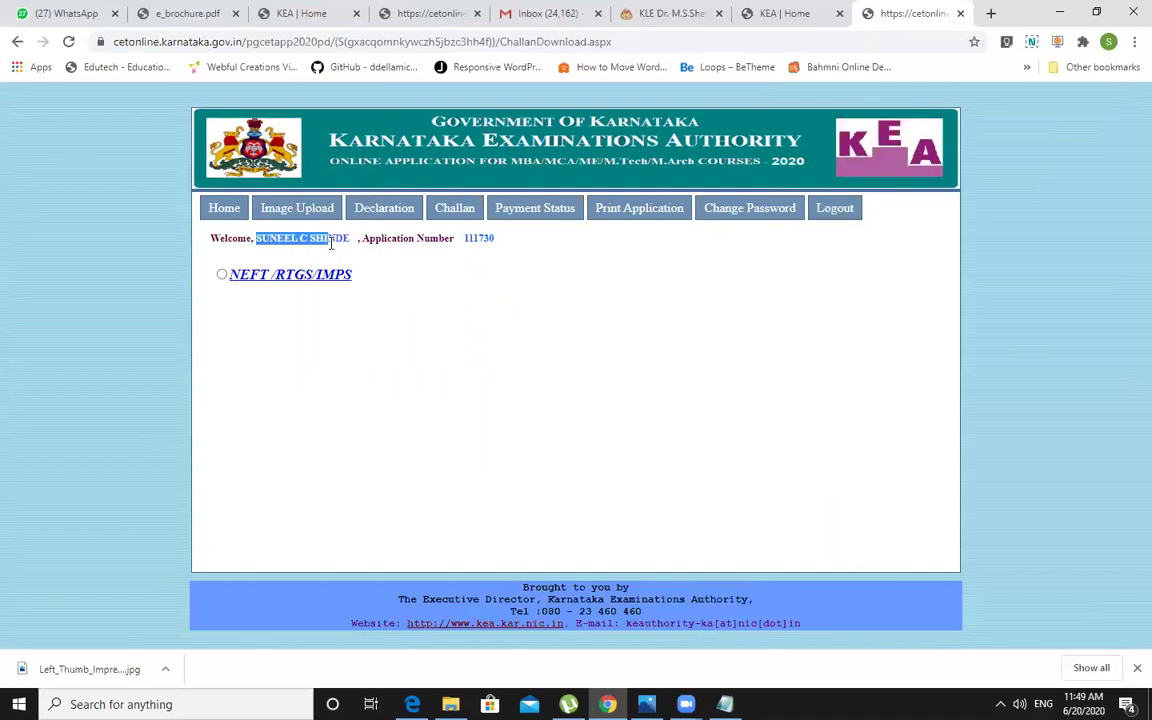
pyautogui.moveTo(463, 239); pyautogui.dragTo(489, 240)
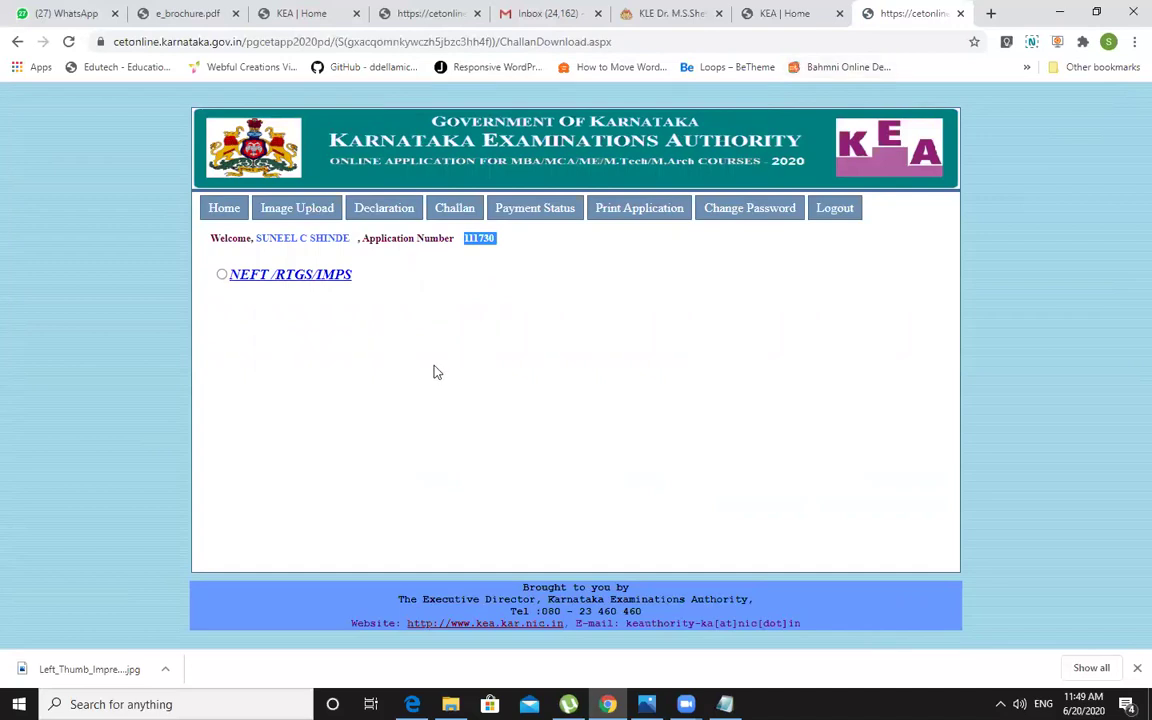
pyautogui.click(225, 279)
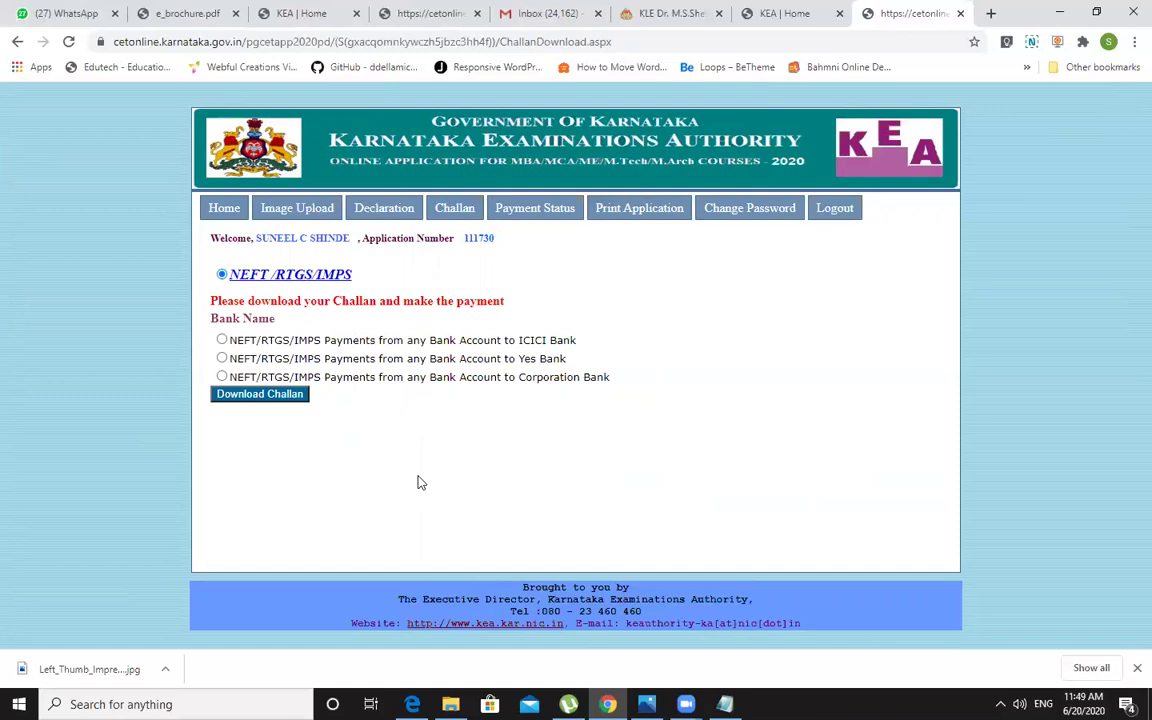
pyautogui.click(222, 377)
pyautogui.click(243, 396)
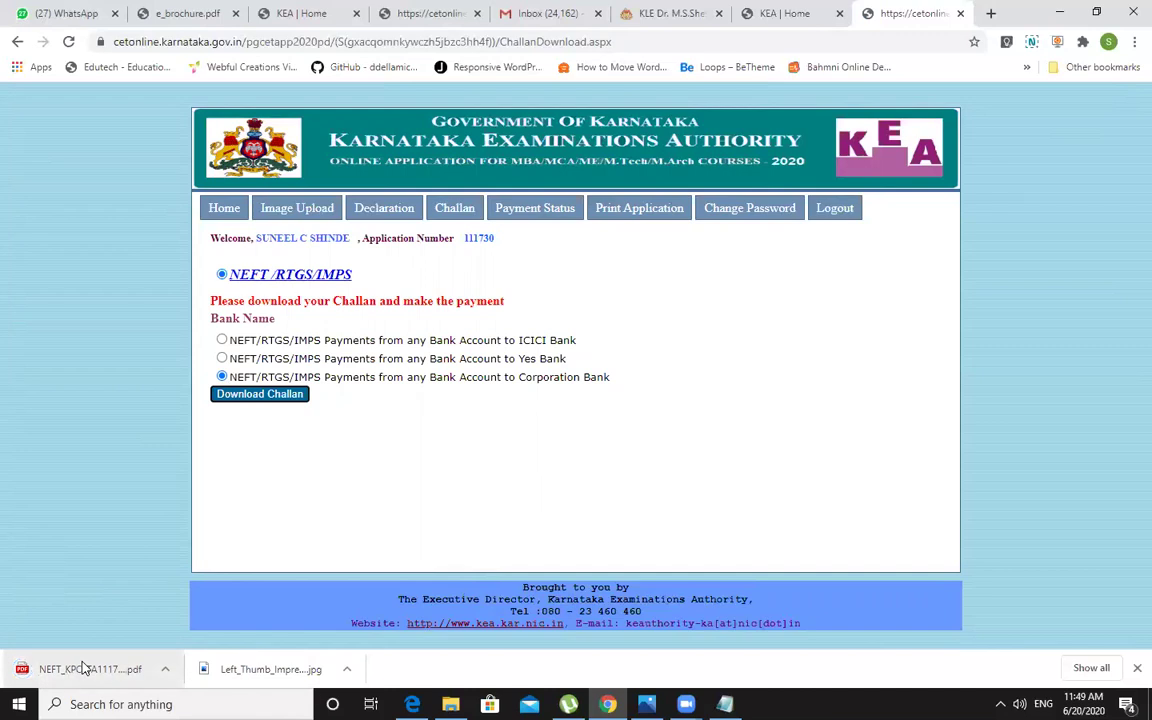
# - Open the NEFT_KPCETA challan PDF and review its Candidate/Bank copies and 30-06-2020 payment deadline
pyautogui.click(85, 668)
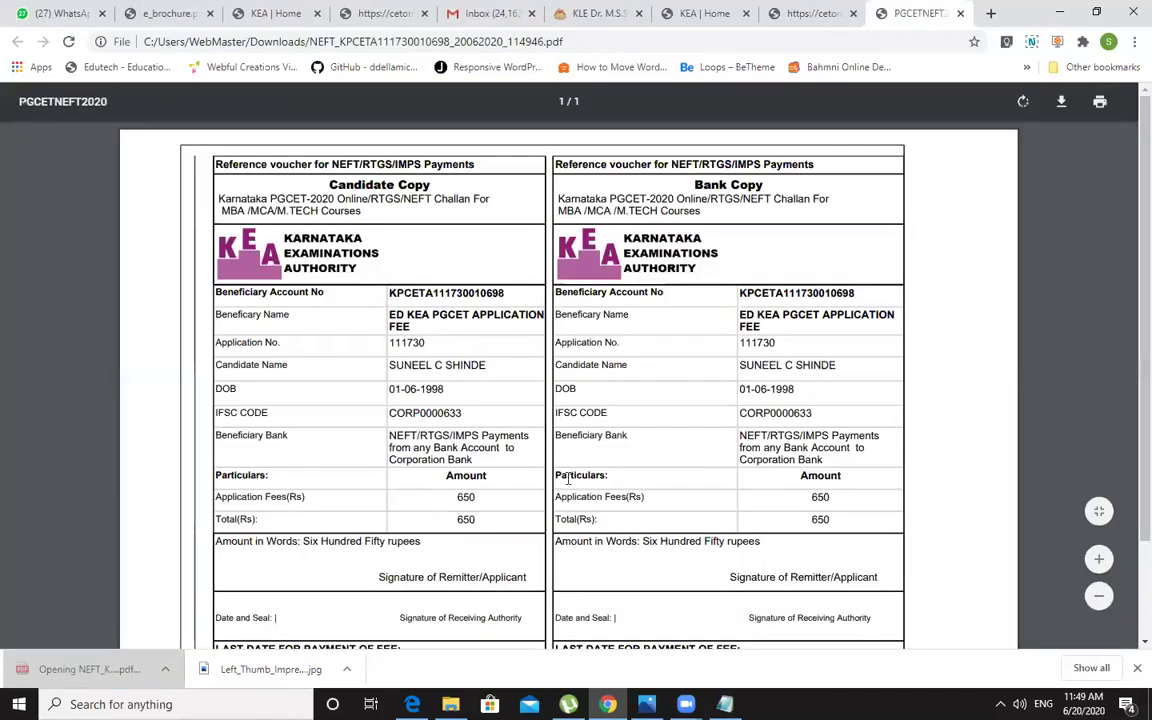
pyautogui.scroll(-2, 557, 483)
pyautogui.scroll(2, 415, 276)
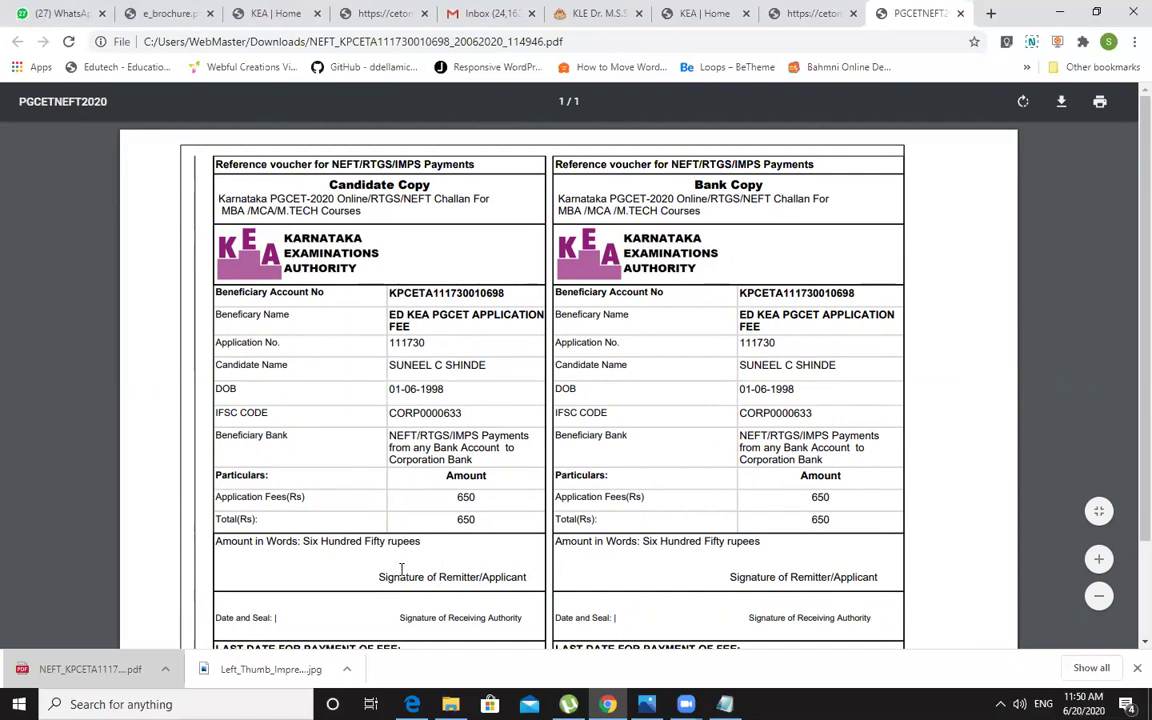
pyautogui.moveTo(379, 576); pyautogui.dragTo(531, 575)
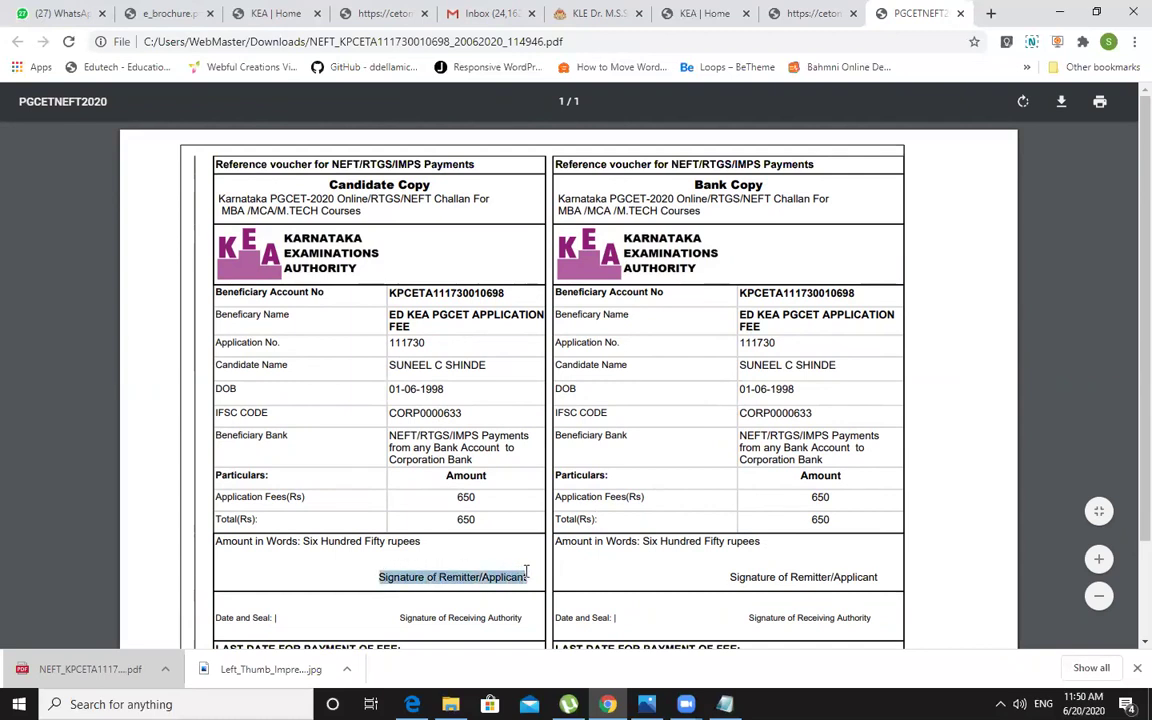
pyautogui.moveTo(731, 578); pyautogui.dragTo(881, 576)
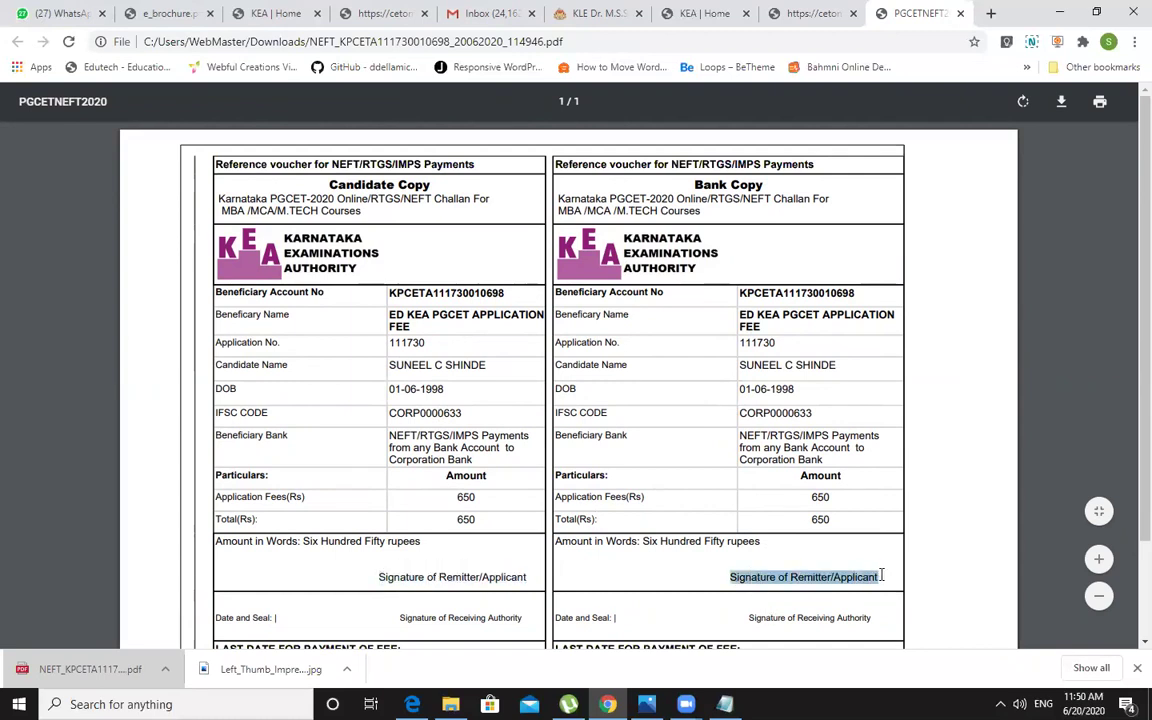
pyautogui.scroll(-3, 694, 473)
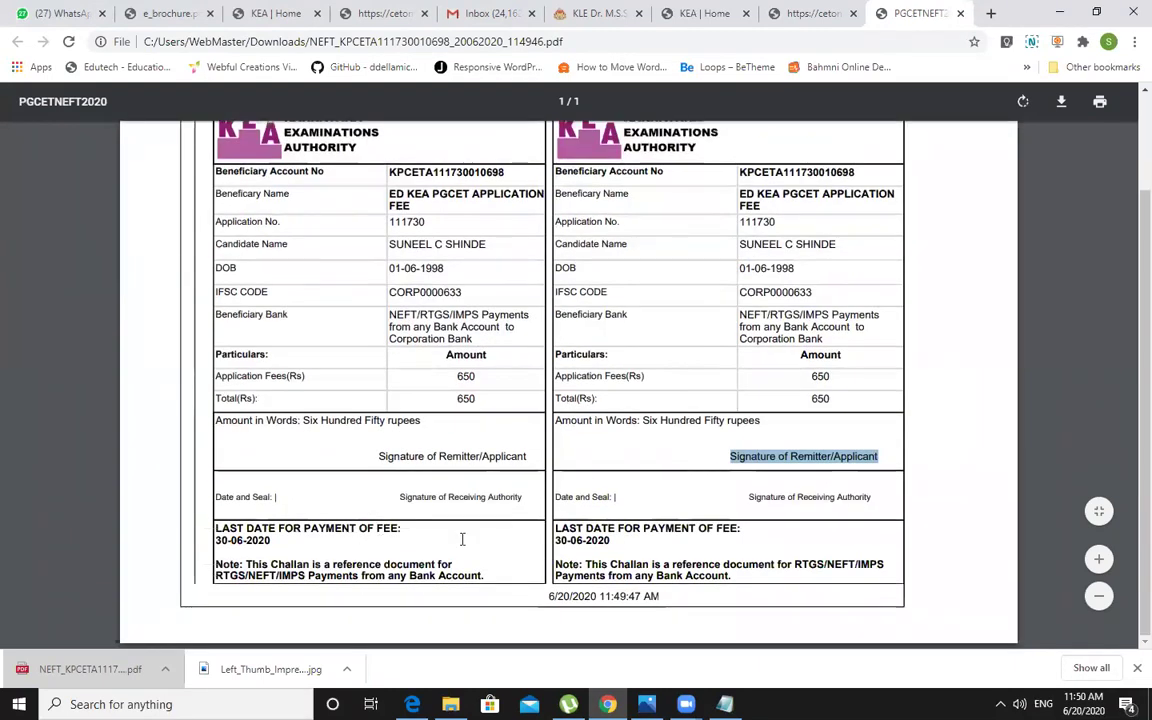
pyautogui.moveTo(617, 544)
pyautogui.mouseDown()
pyautogui.moveTo(565, 550)
pyautogui.moveTo(553, 540)
pyautogui.mouseUp()
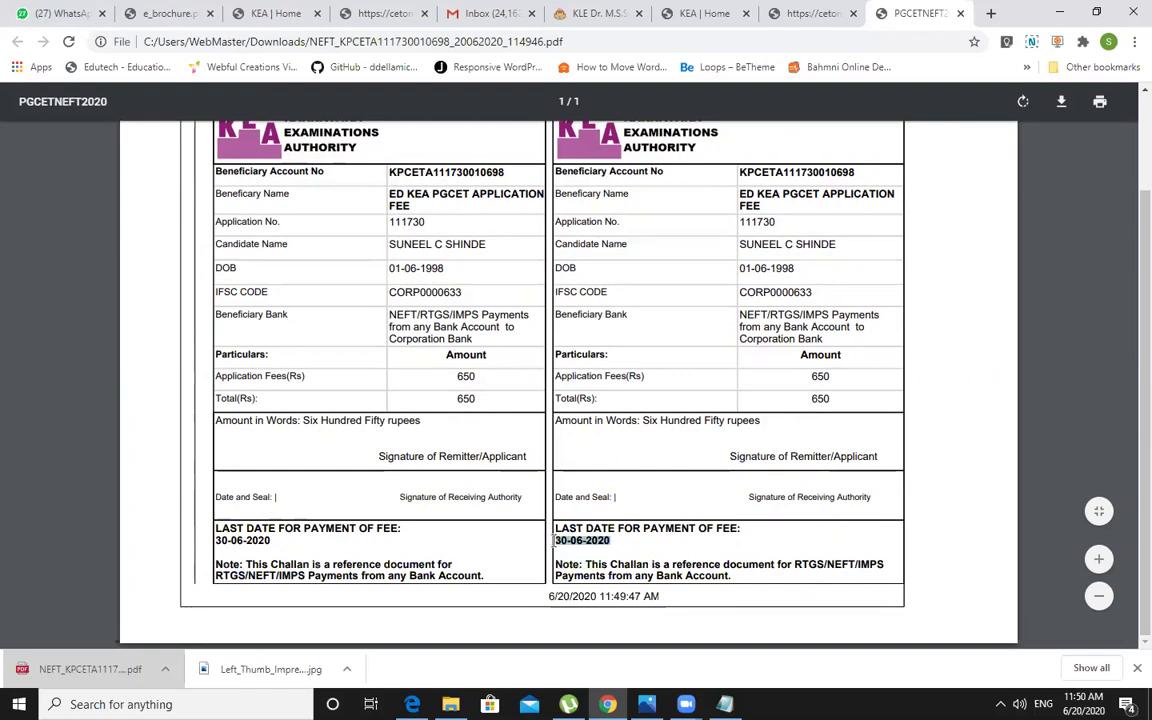
pyautogui.scroll(3, 494, 444)
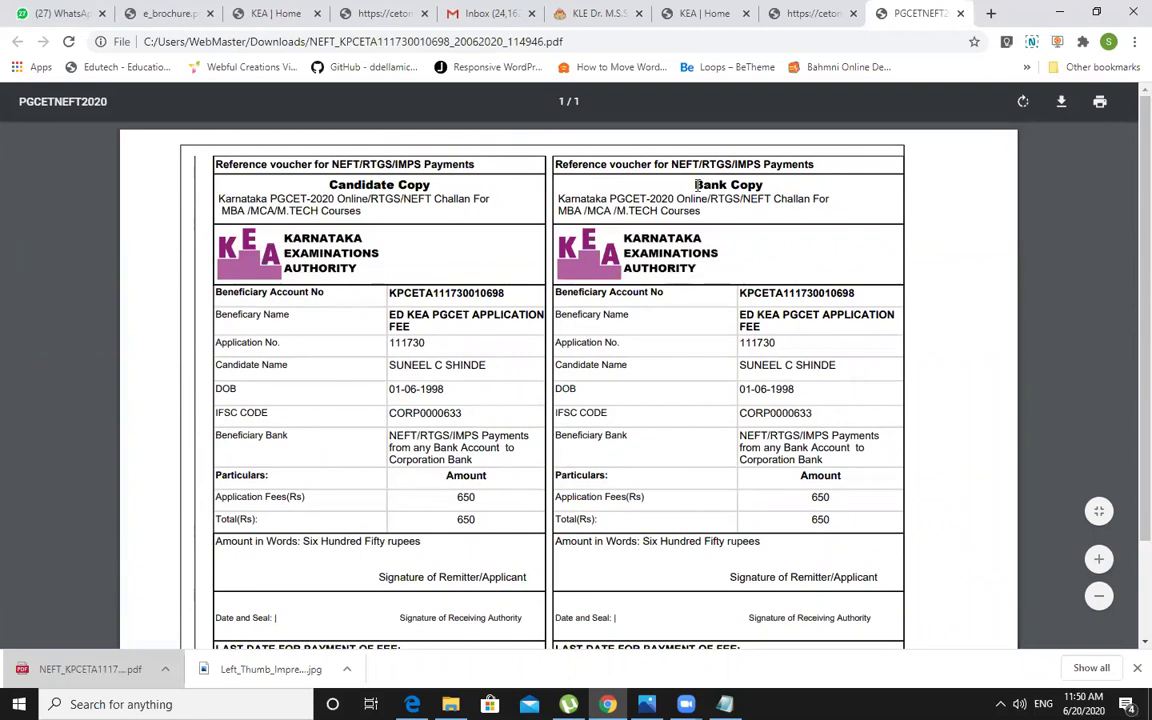
pyautogui.moveTo(694, 184); pyautogui.dragTo(764, 184)
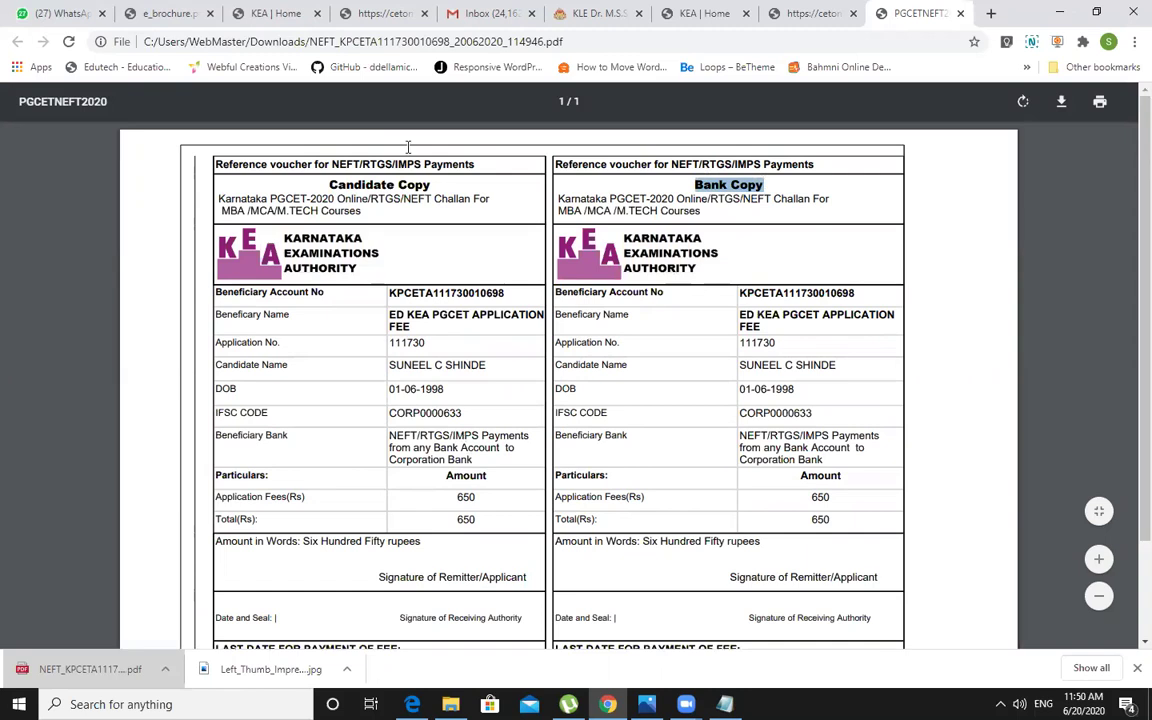
pyautogui.moveTo(328, 184); pyautogui.dragTo(428, 186)
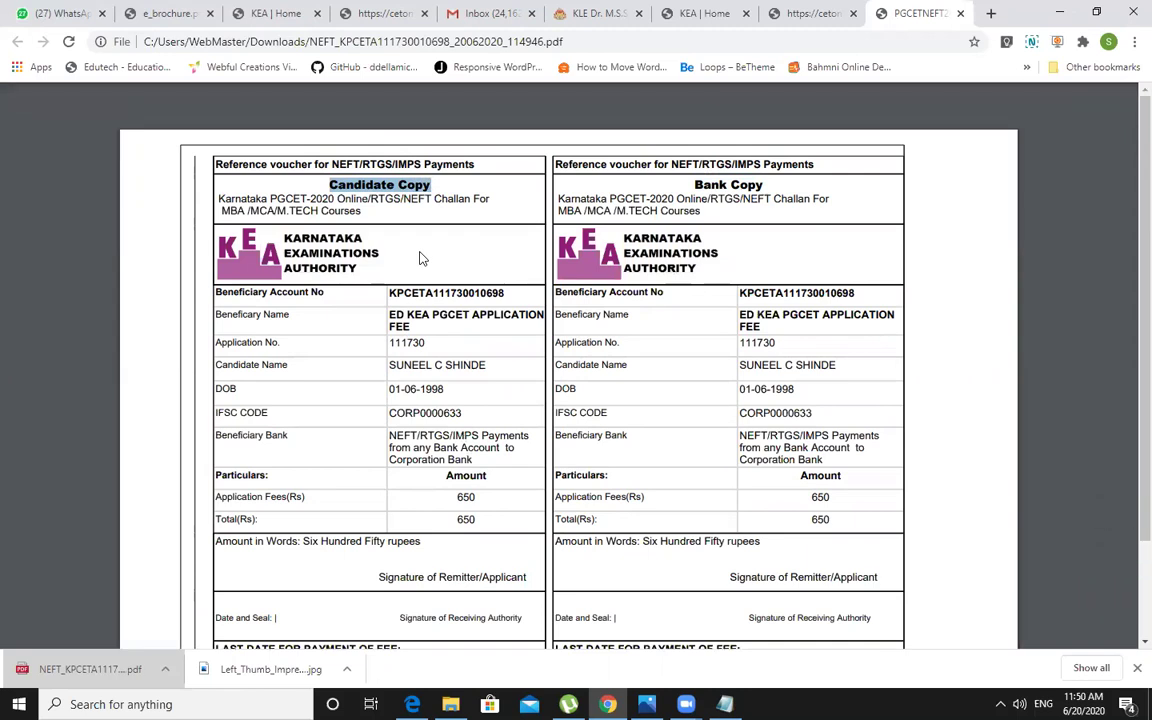
pyautogui.click(805, 14)
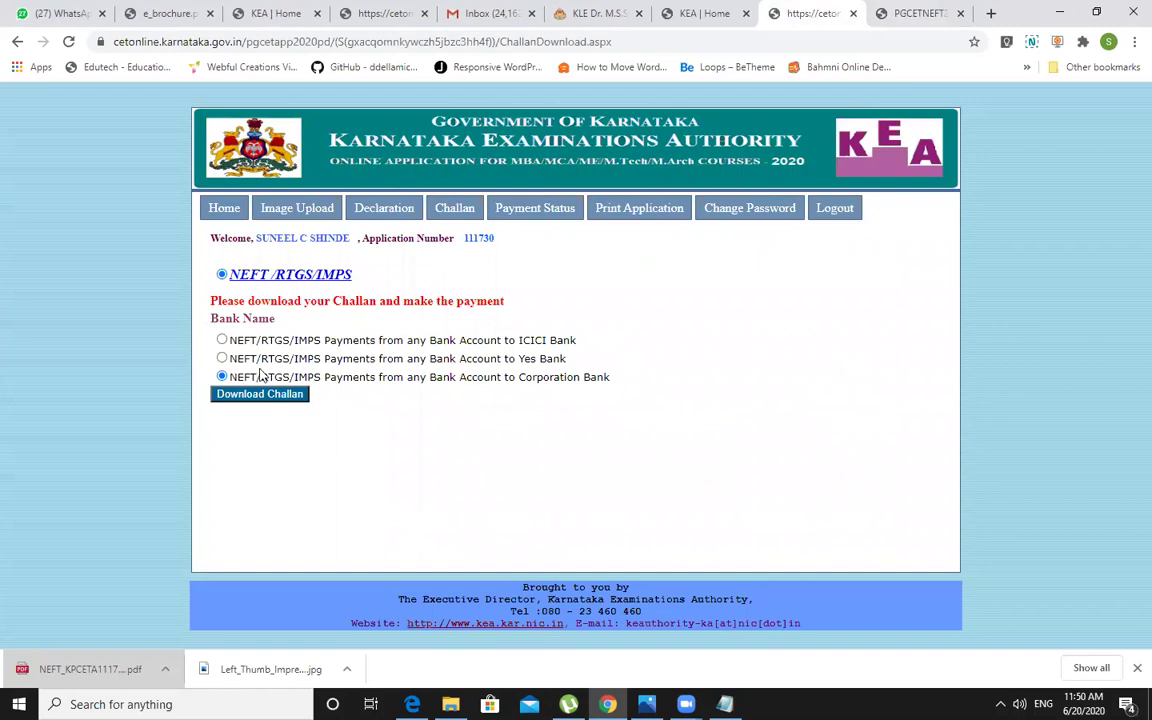
# - Check Payment Status, which shows Payment Not Confirmed, then open Print Application
pyautogui.click(460, 212)
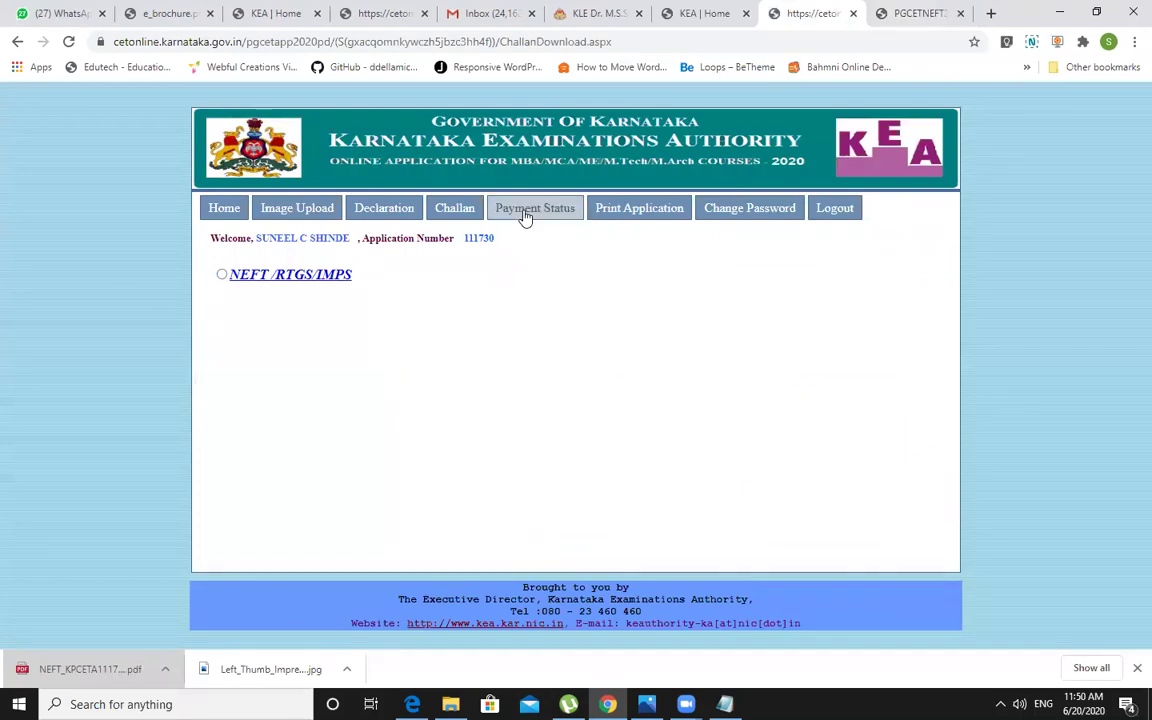
pyautogui.click(525, 212)
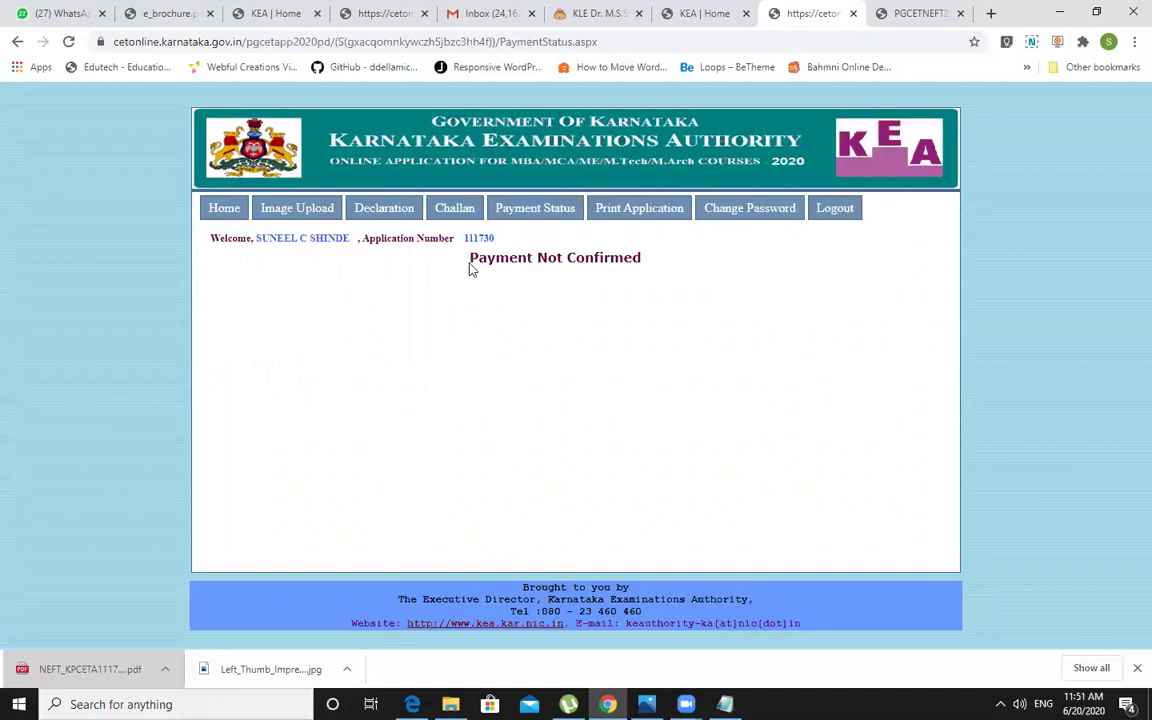
pyautogui.moveTo(470, 256); pyautogui.dragTo(650, 259)
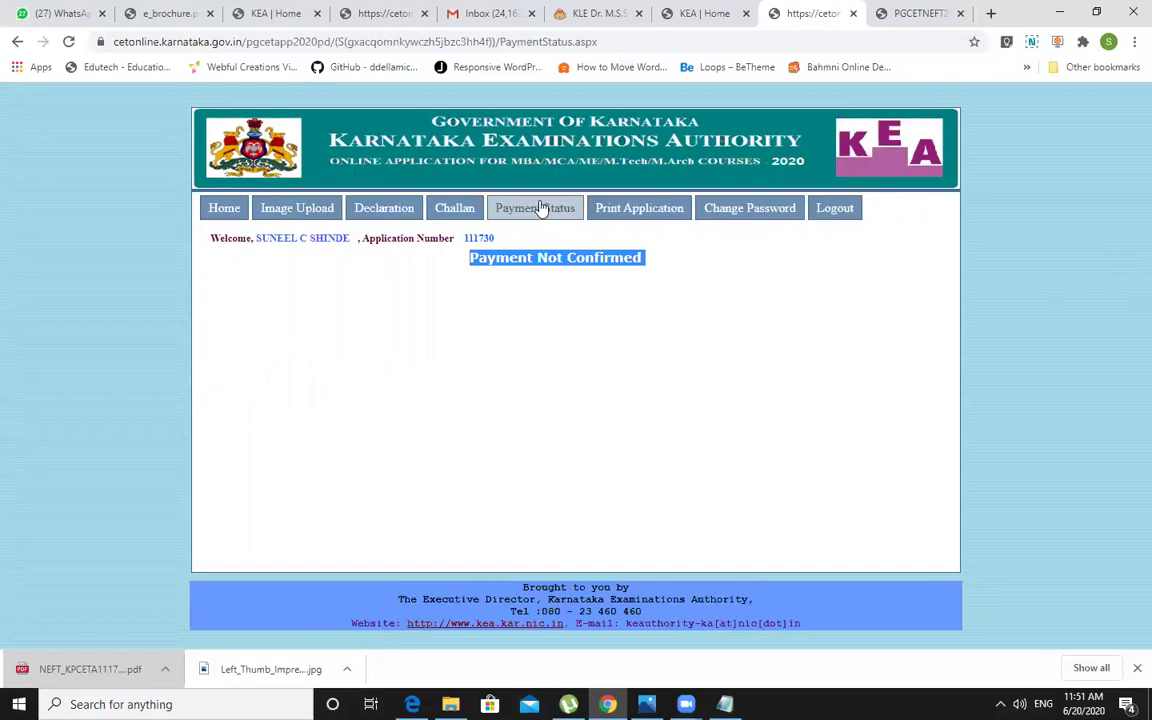
pyautogui.click(650, 208)
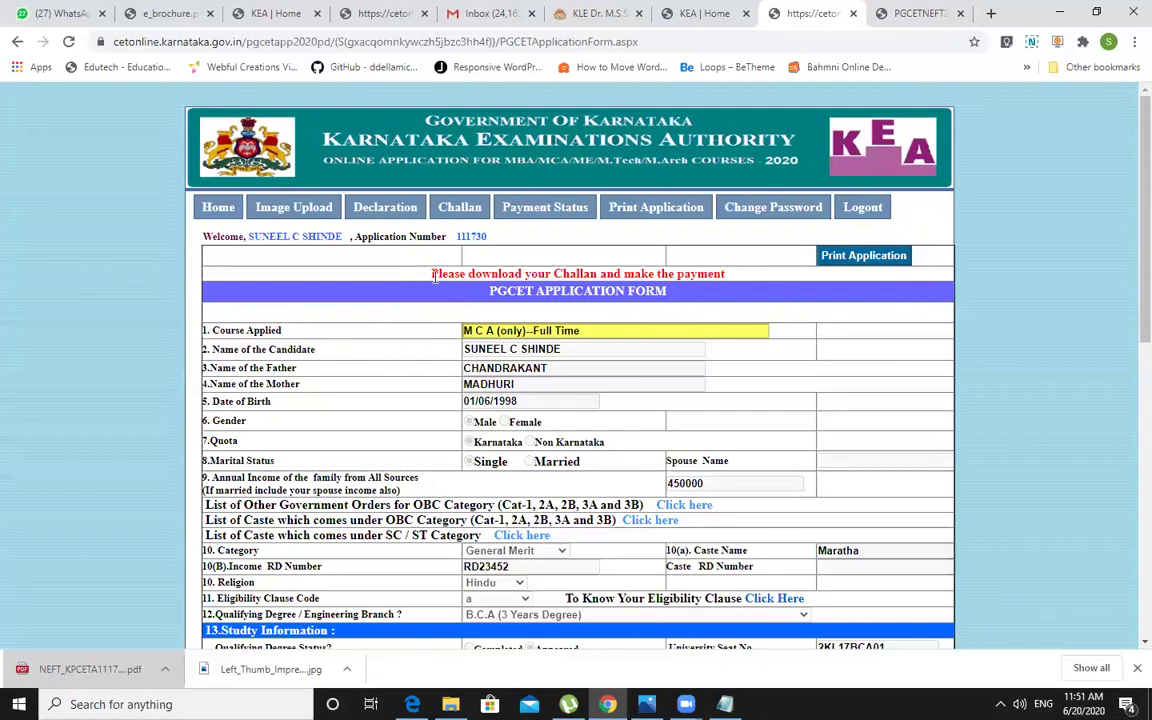
# - Scroll through the printable application form, then log out of the portal
pyautogui.scroll(-3, 743, 347)
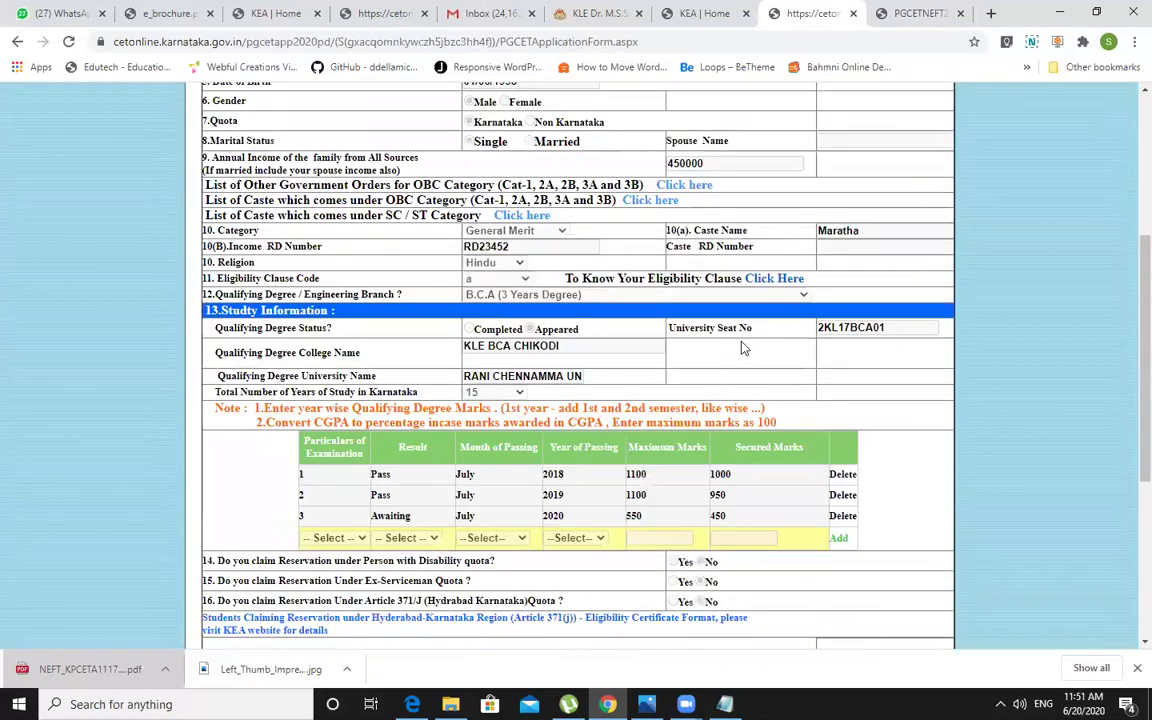
pyautogui.scroll(-4, 743, 347)
pyautogui.scroll(5, 745, 350)
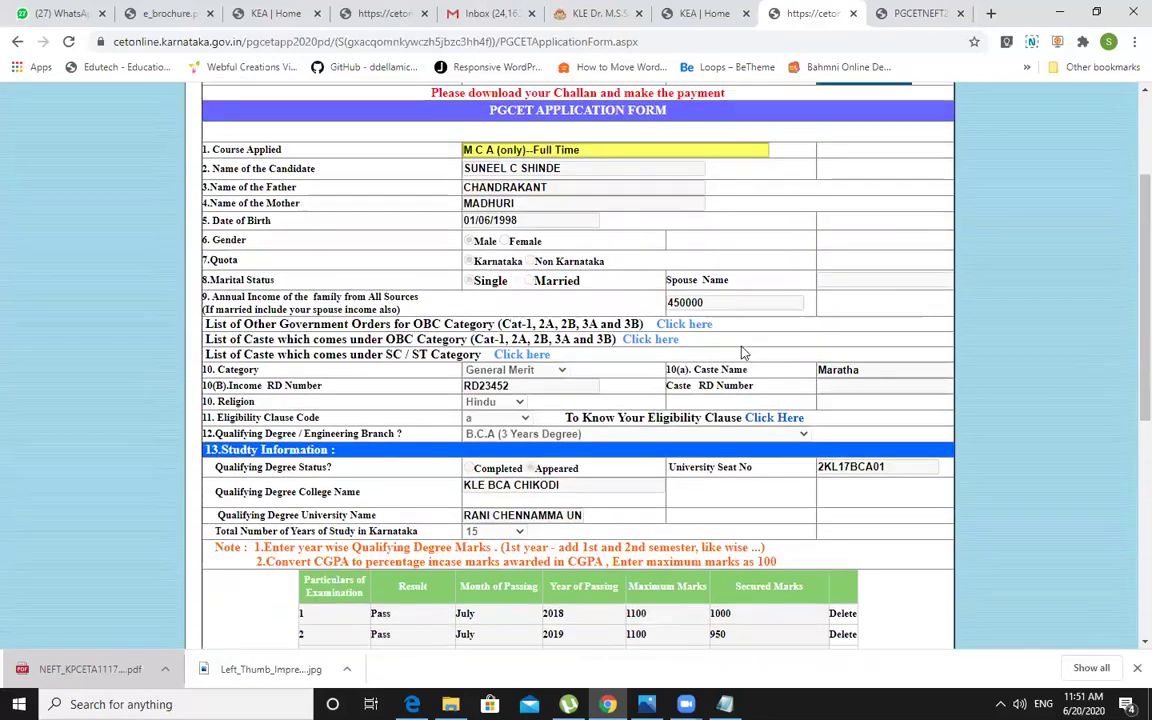
pyautogui.scroll(2, 743, 352)
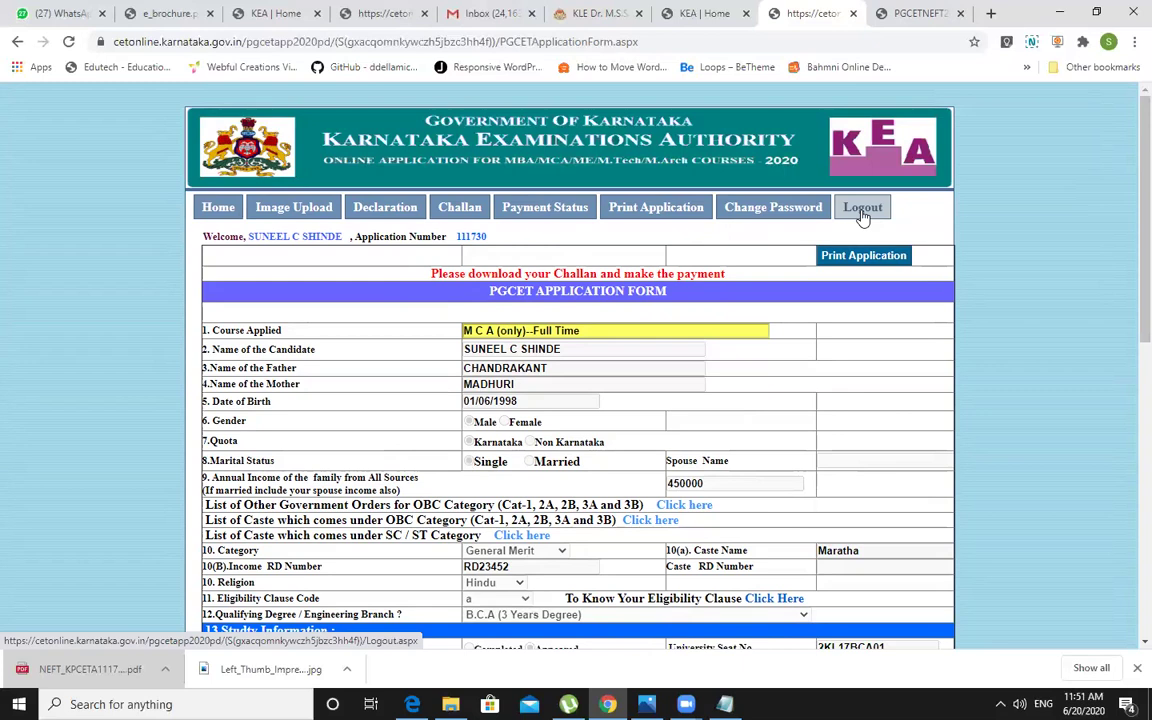
pyautogui.click(862, 216)
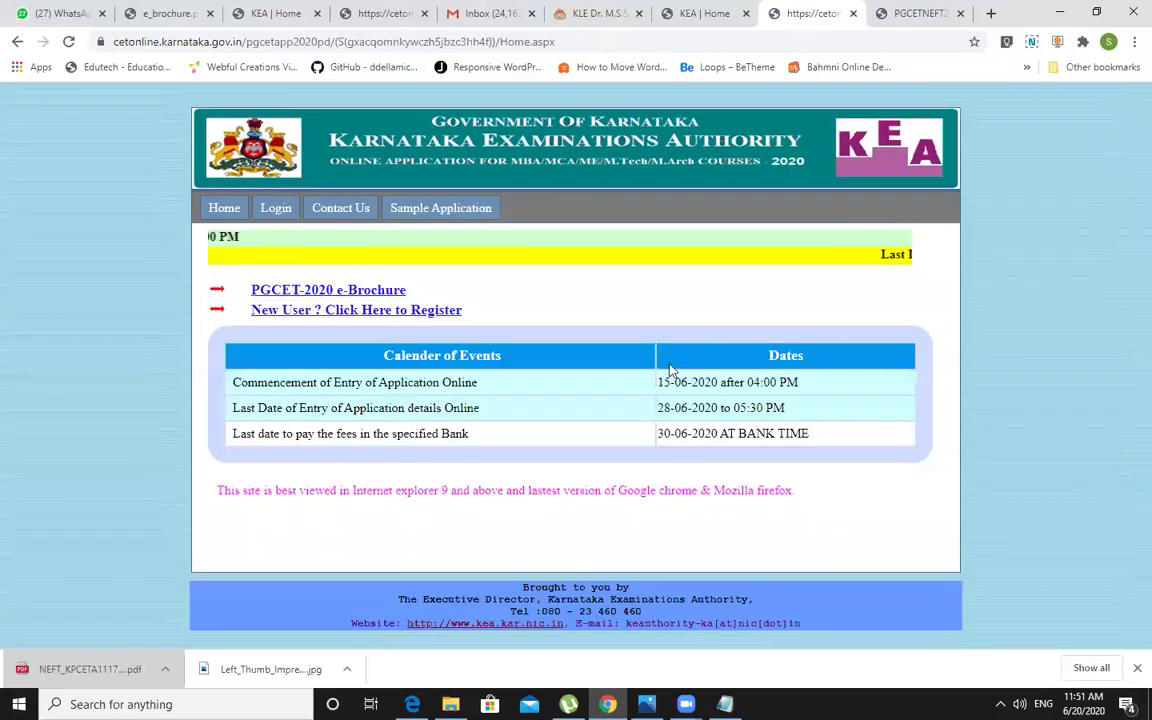